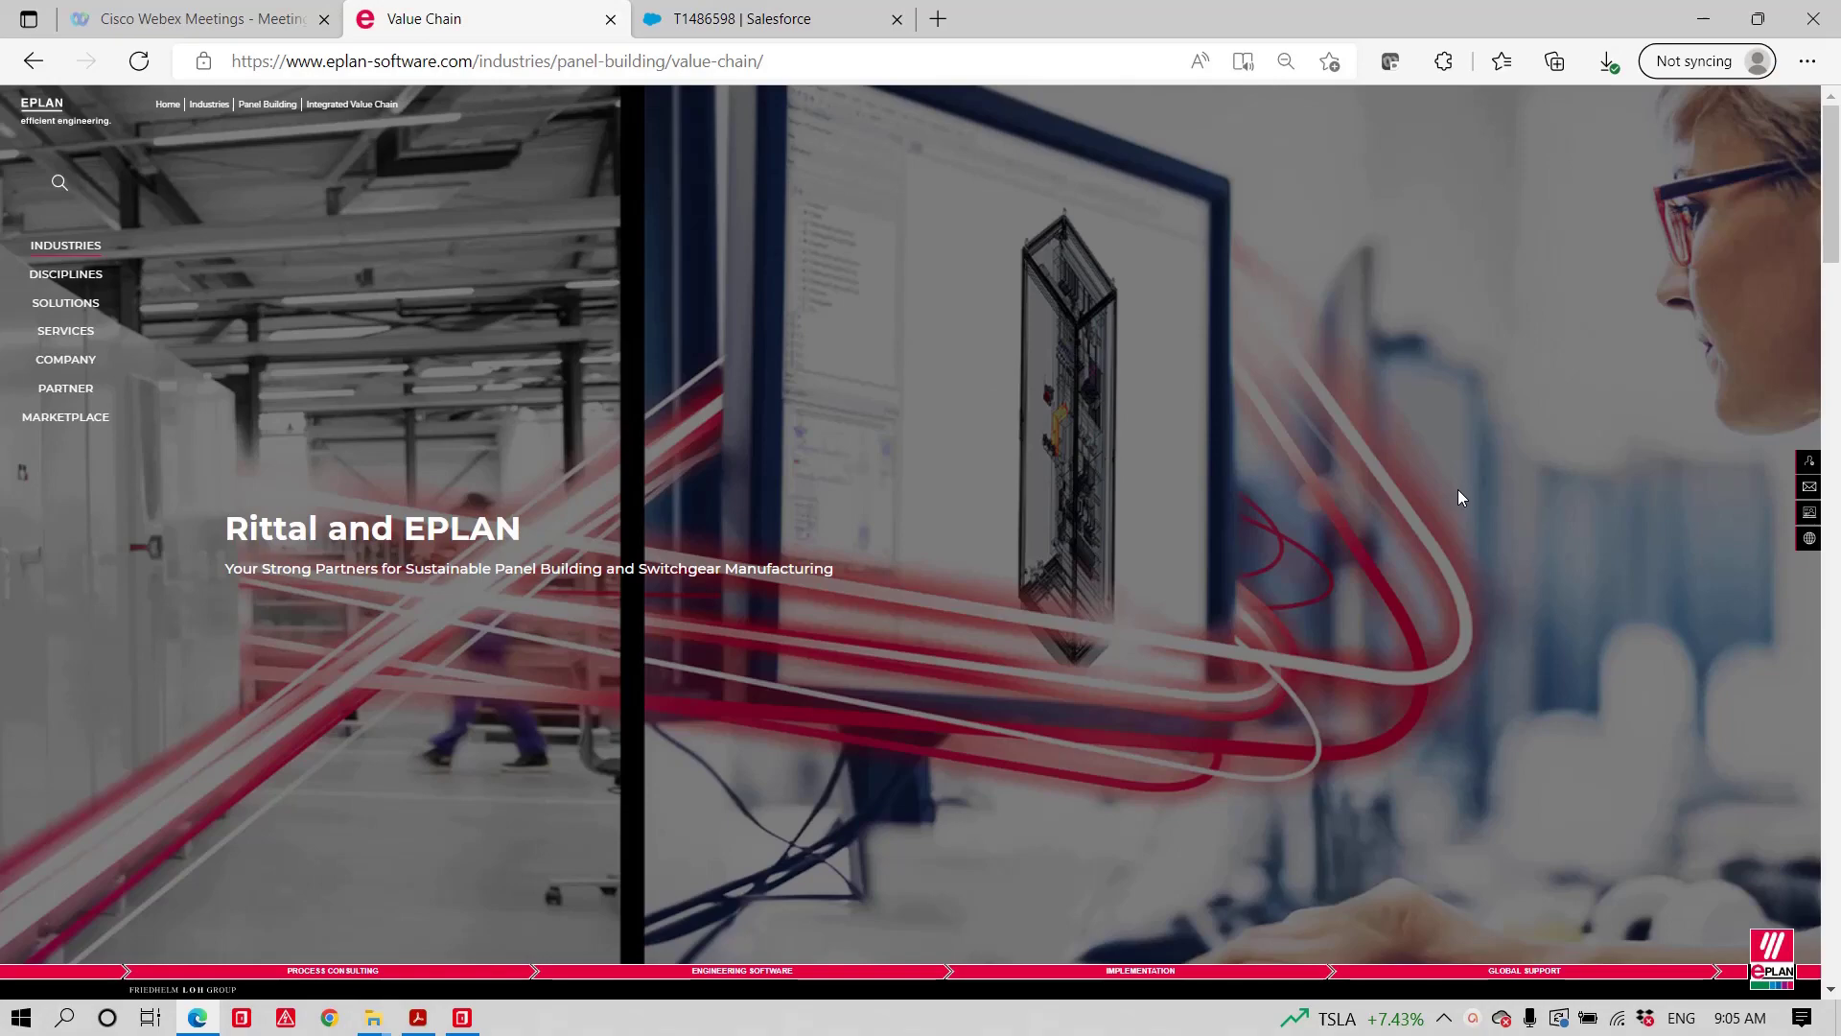
- Scroll the EPLAN Value Chain page down to the Engineering, Sourcing, Manufacturing and Operations cards
scroll(1444, 489, down, 5)
scroll(1444, 489, down, 10)
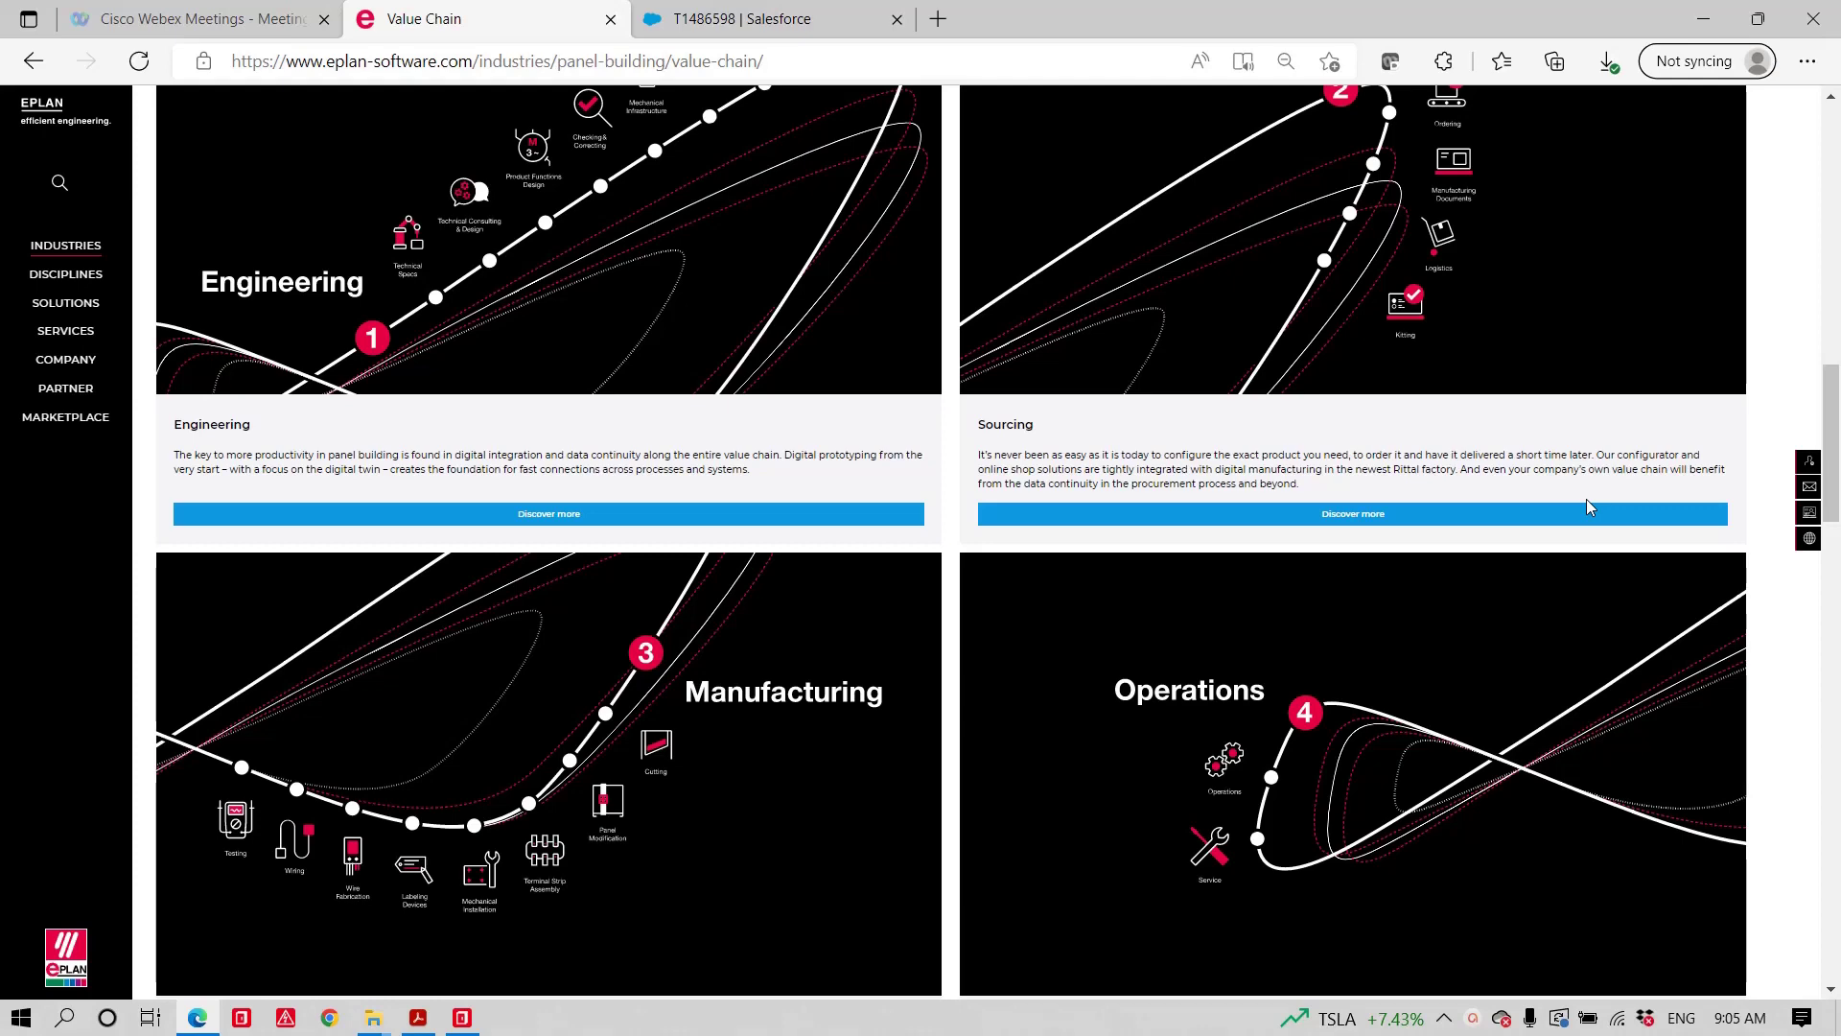
- Switch to the EPLAN Performance Description PDF in Acrobat Reader, at page 61
key(alt+Tab)
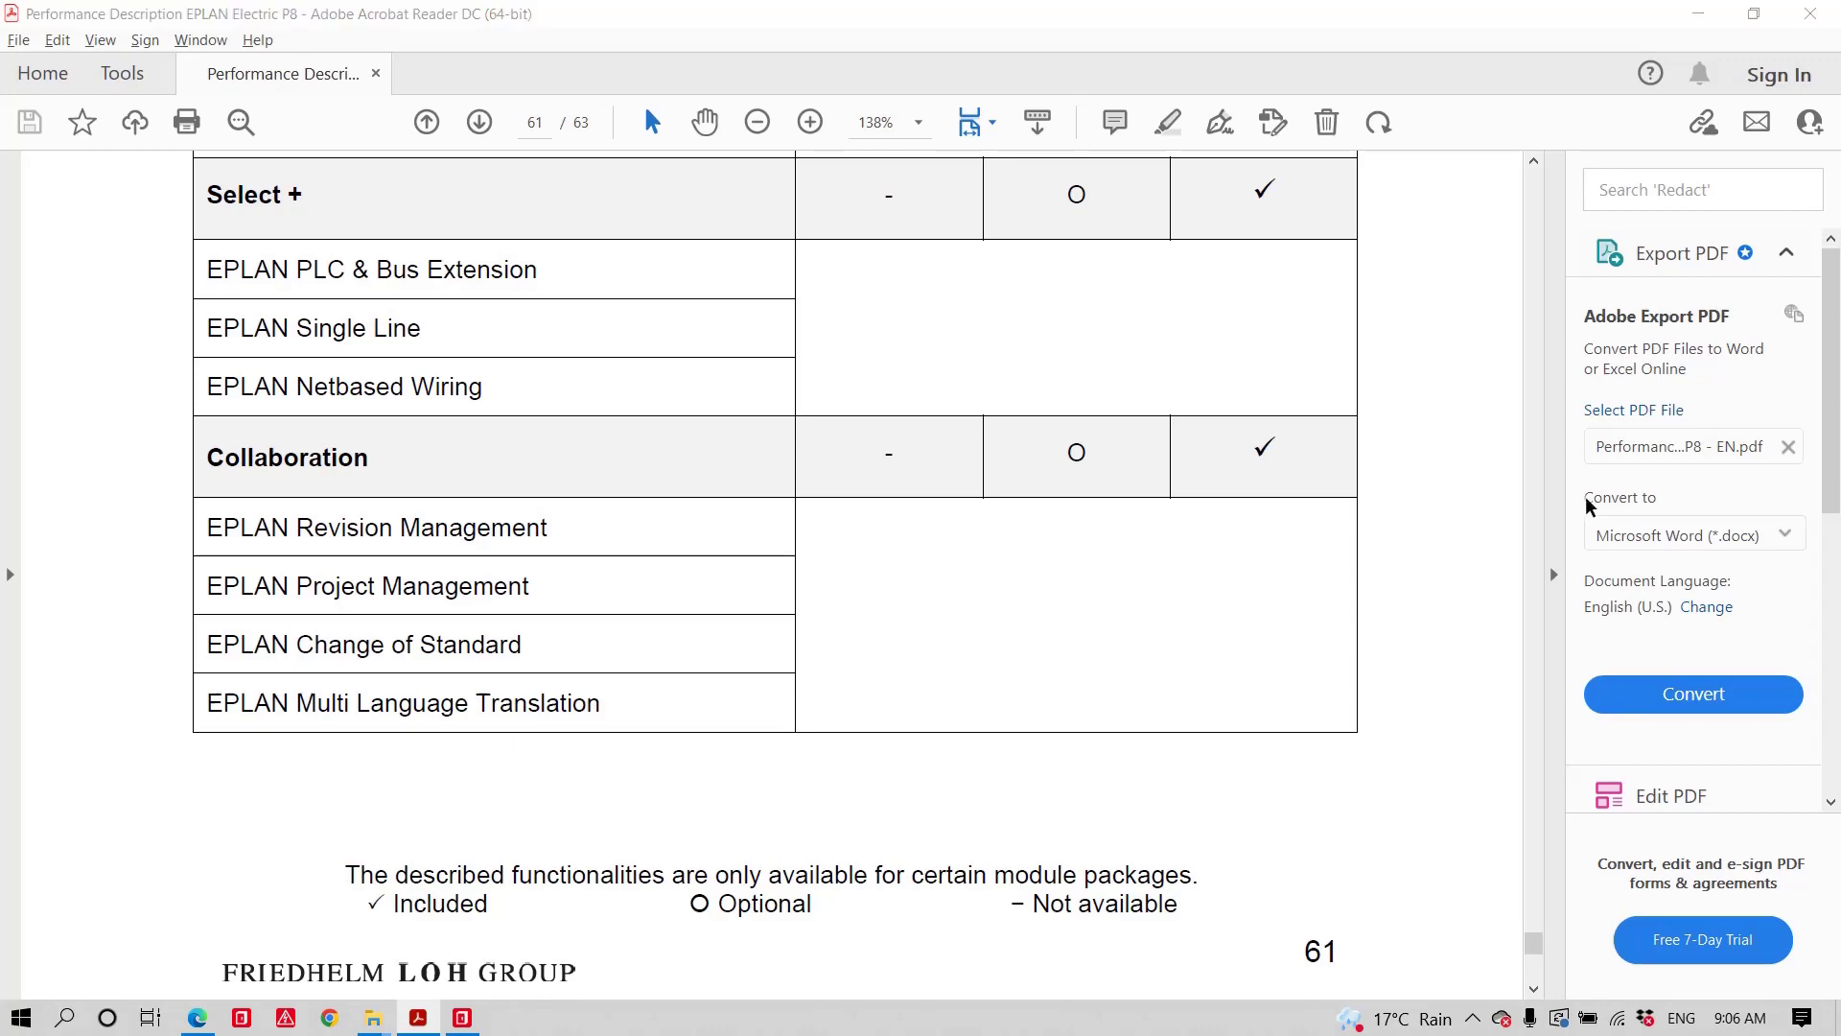
- Open multilingual input for motor 1709-MTR209's function text 'levage' in project NFPA PROP Advange3D 2023-V2
key(alt+Tab)
key(alt+Tab)
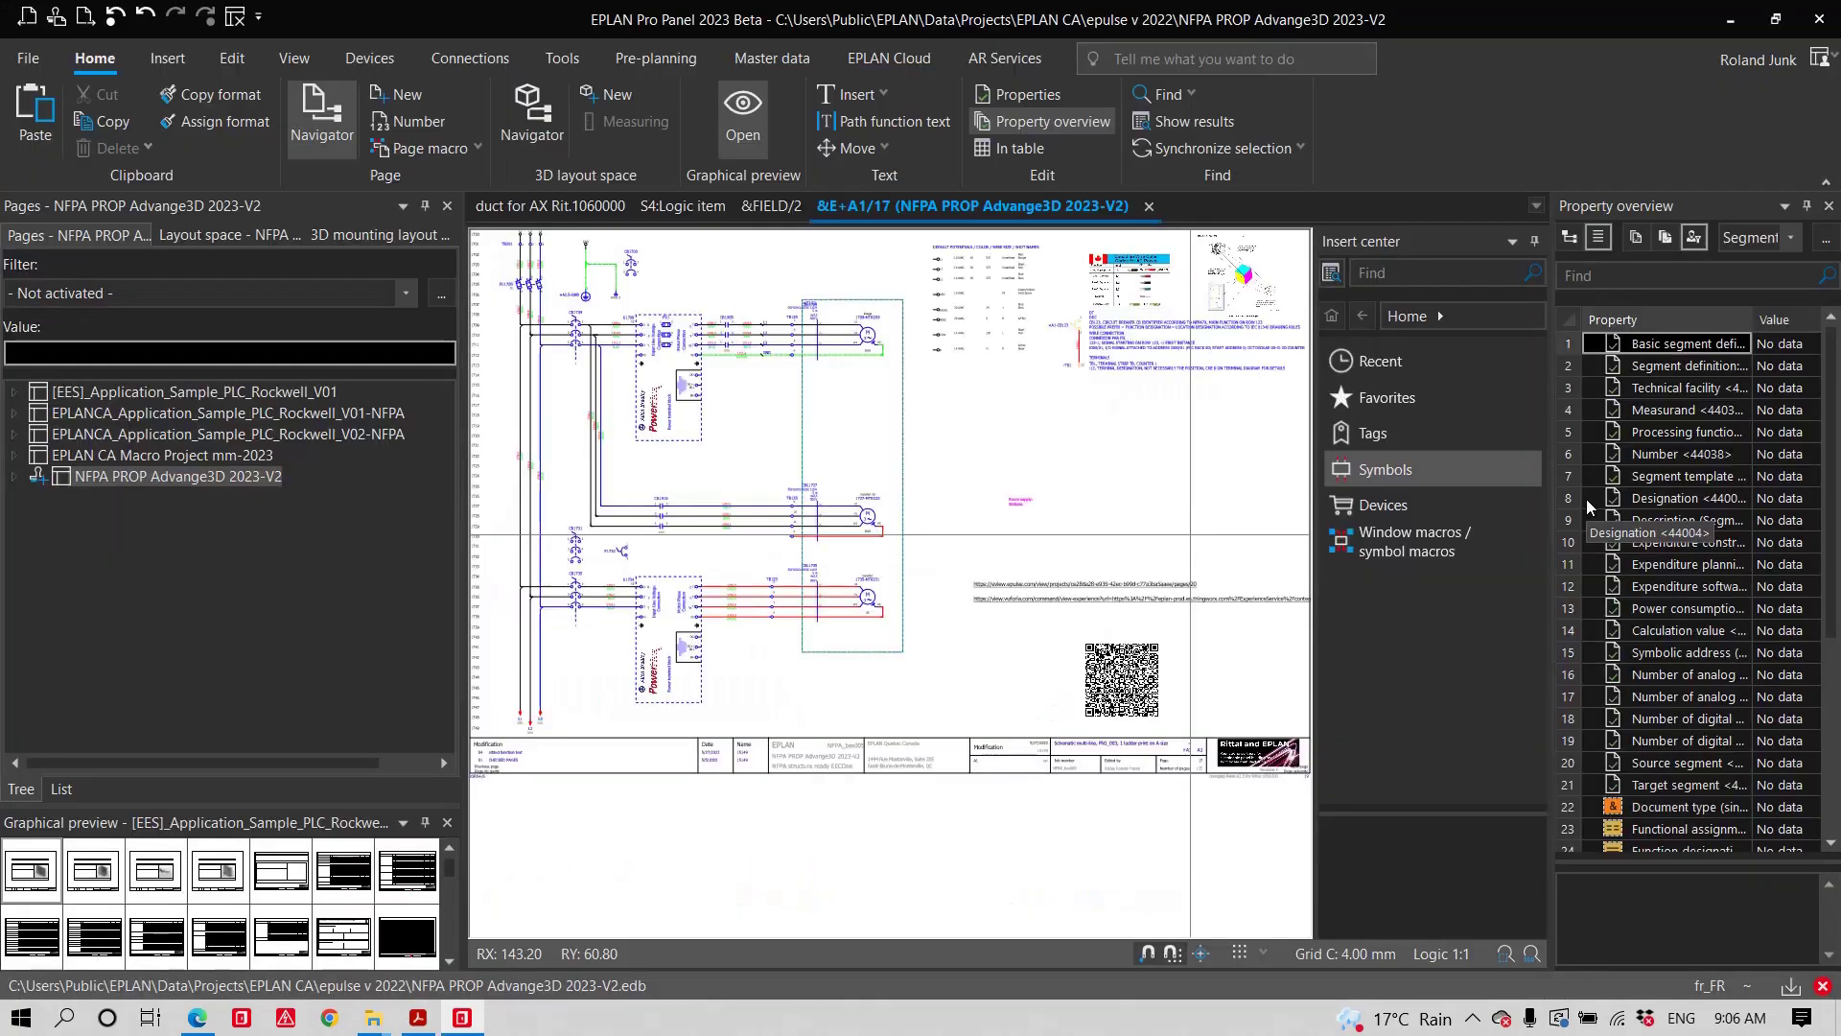
click(161, 482)
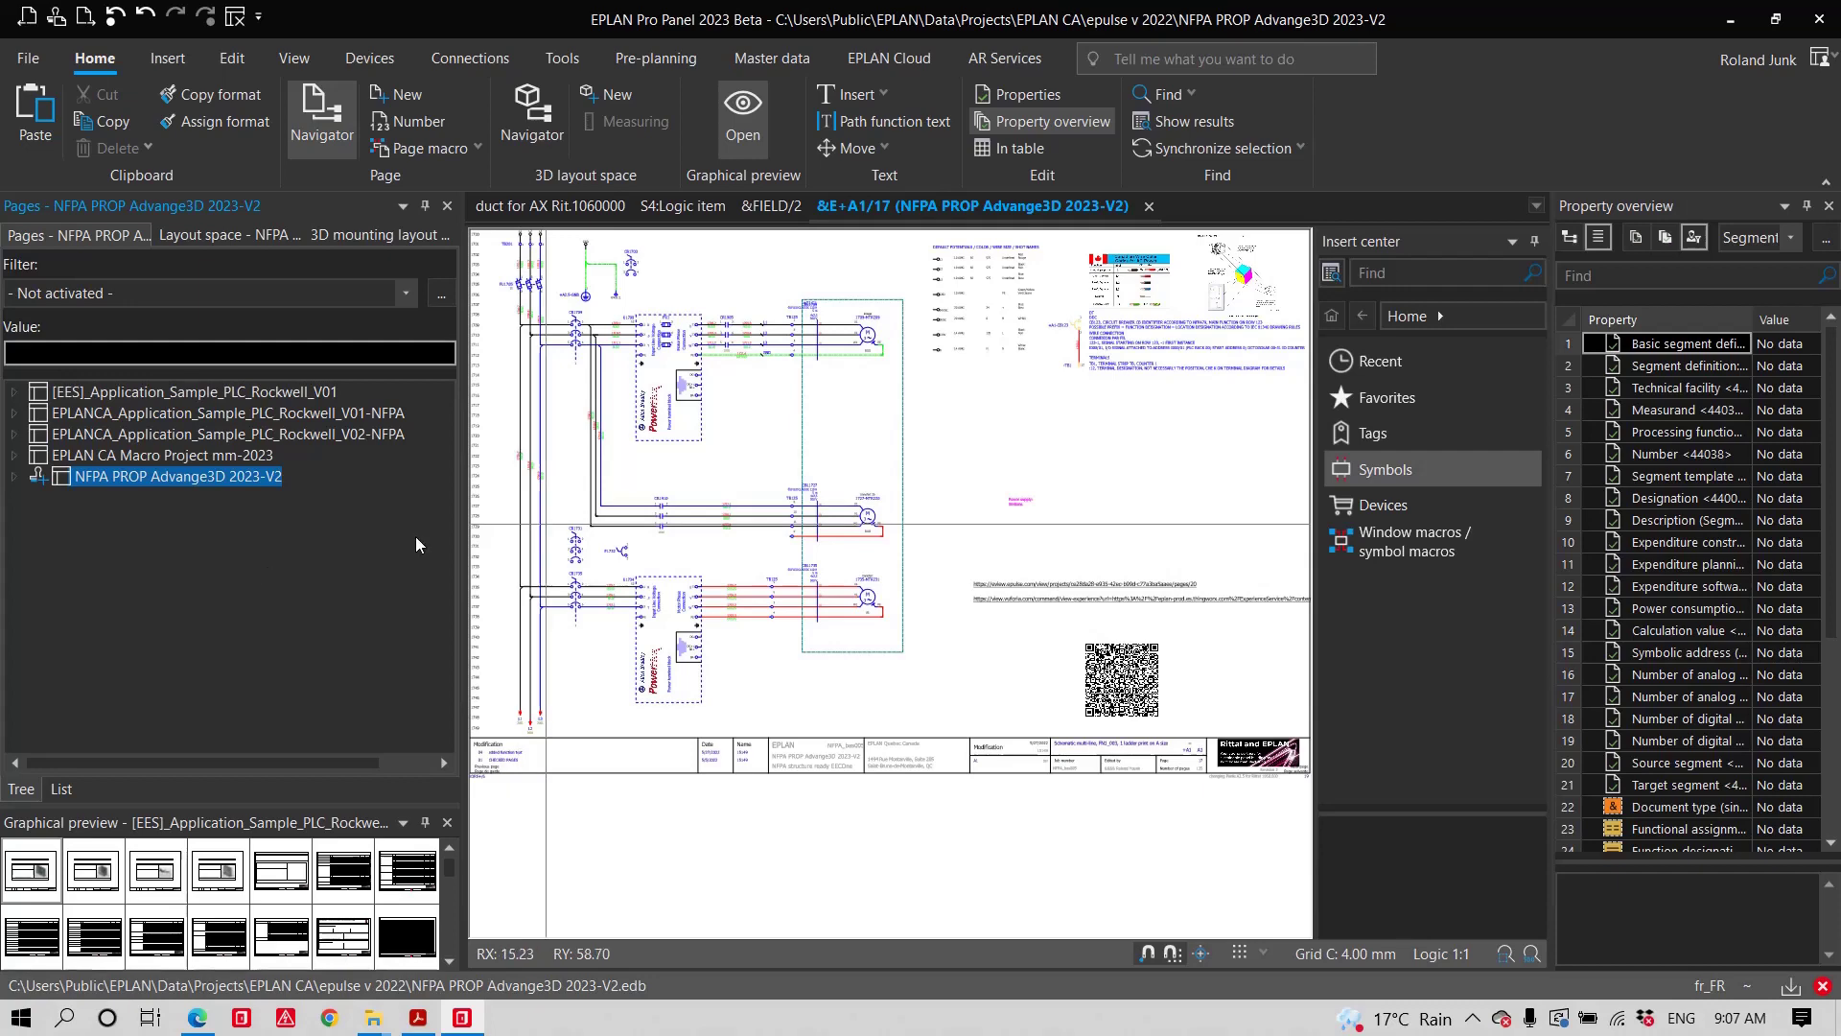
scroll(857, 370, up, 5)
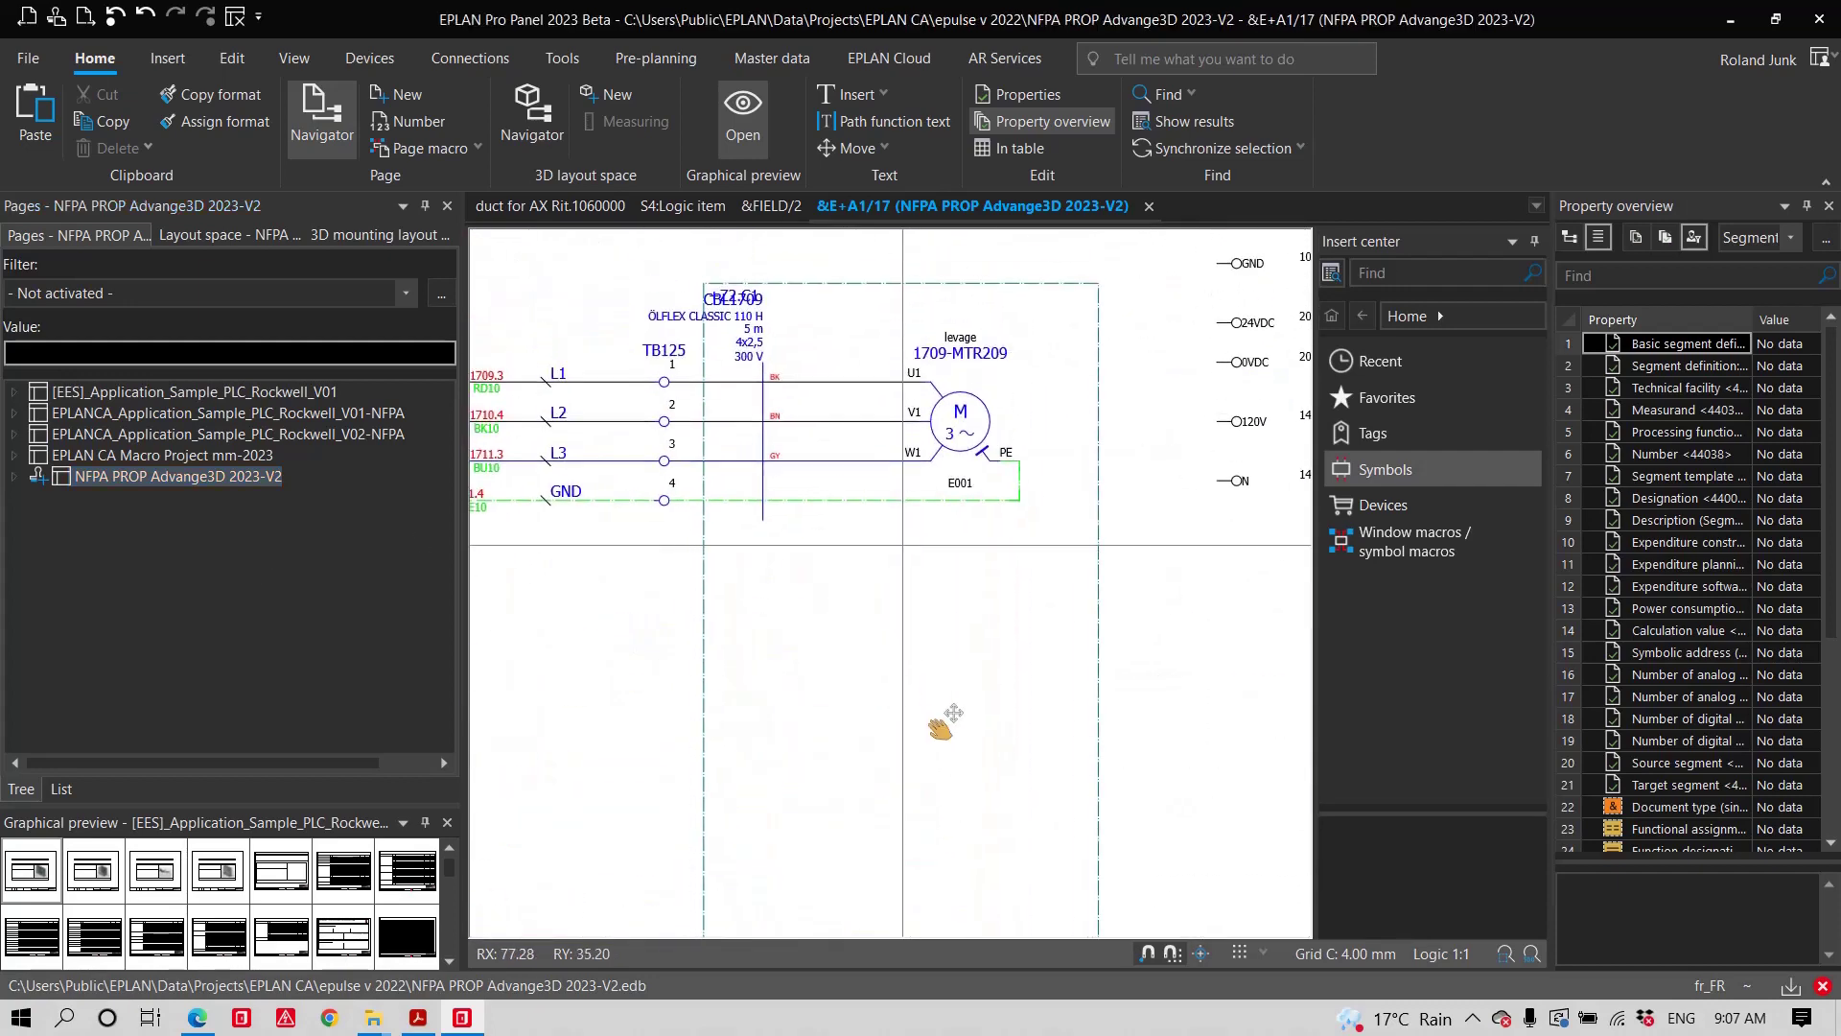
click(966, 434)
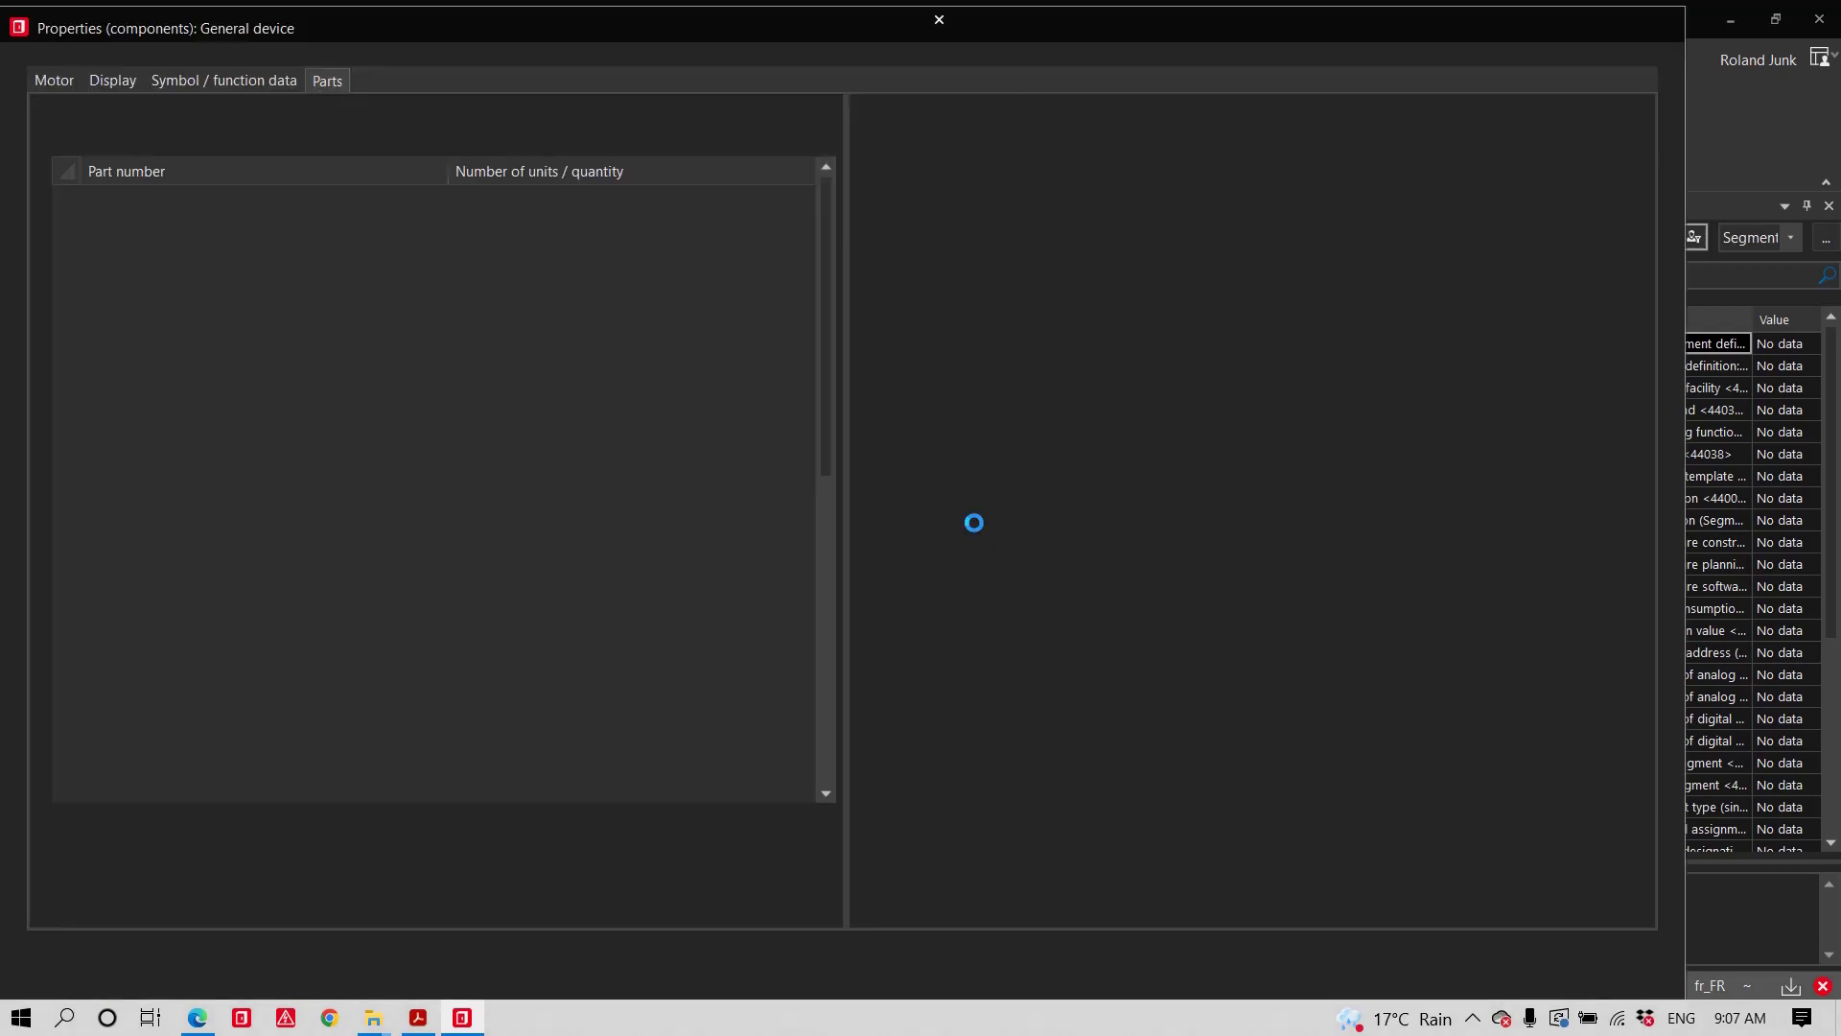
click(67, 82)
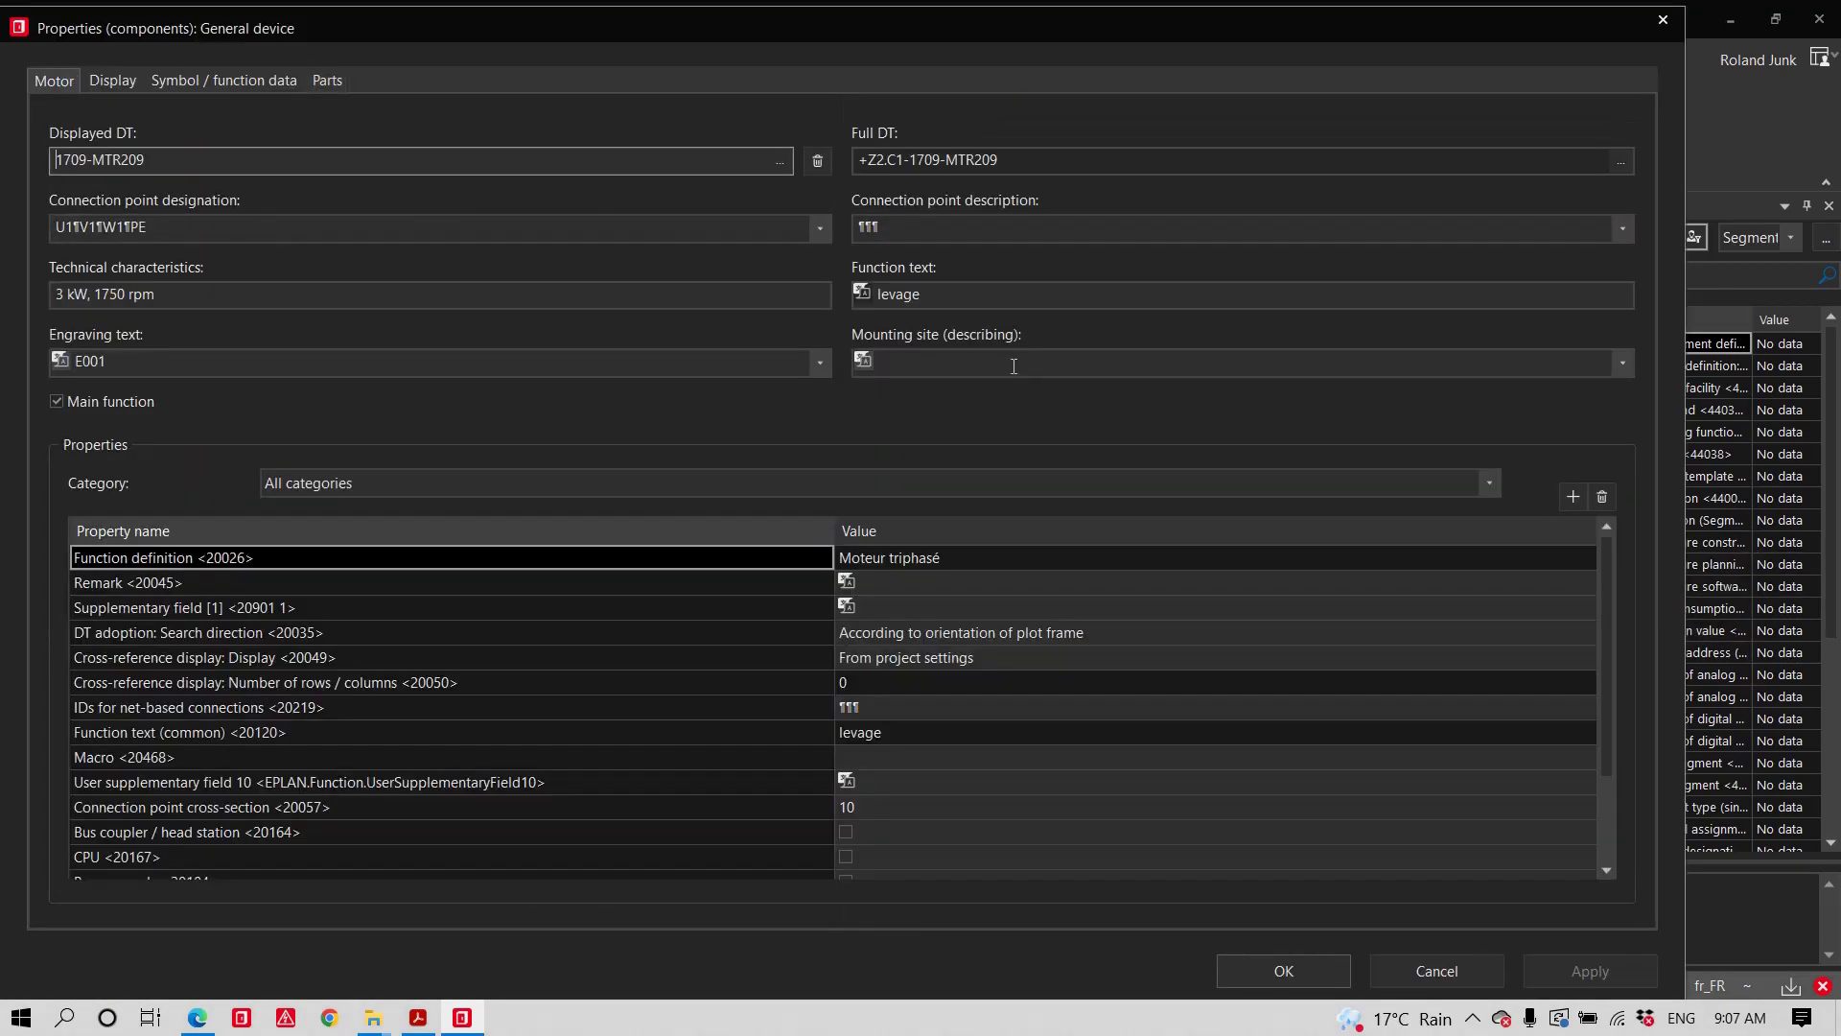
right_click(1014, 296)
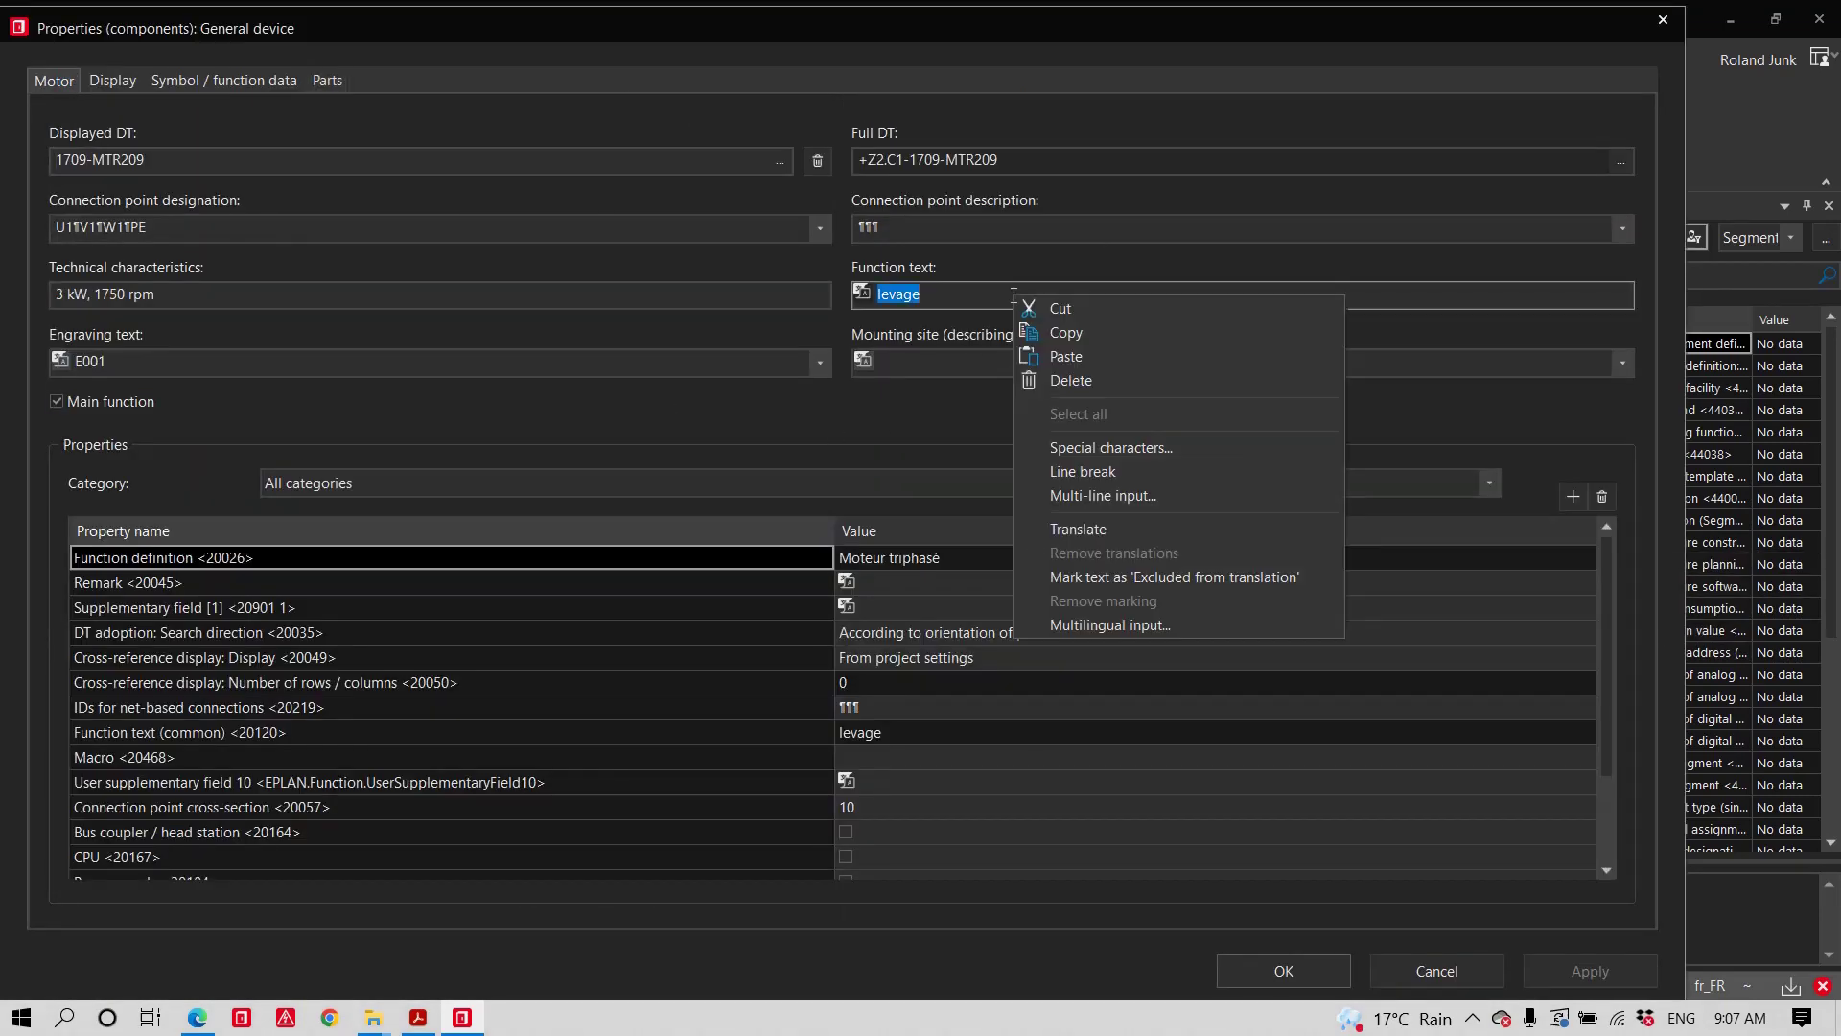
click(1164, 626)
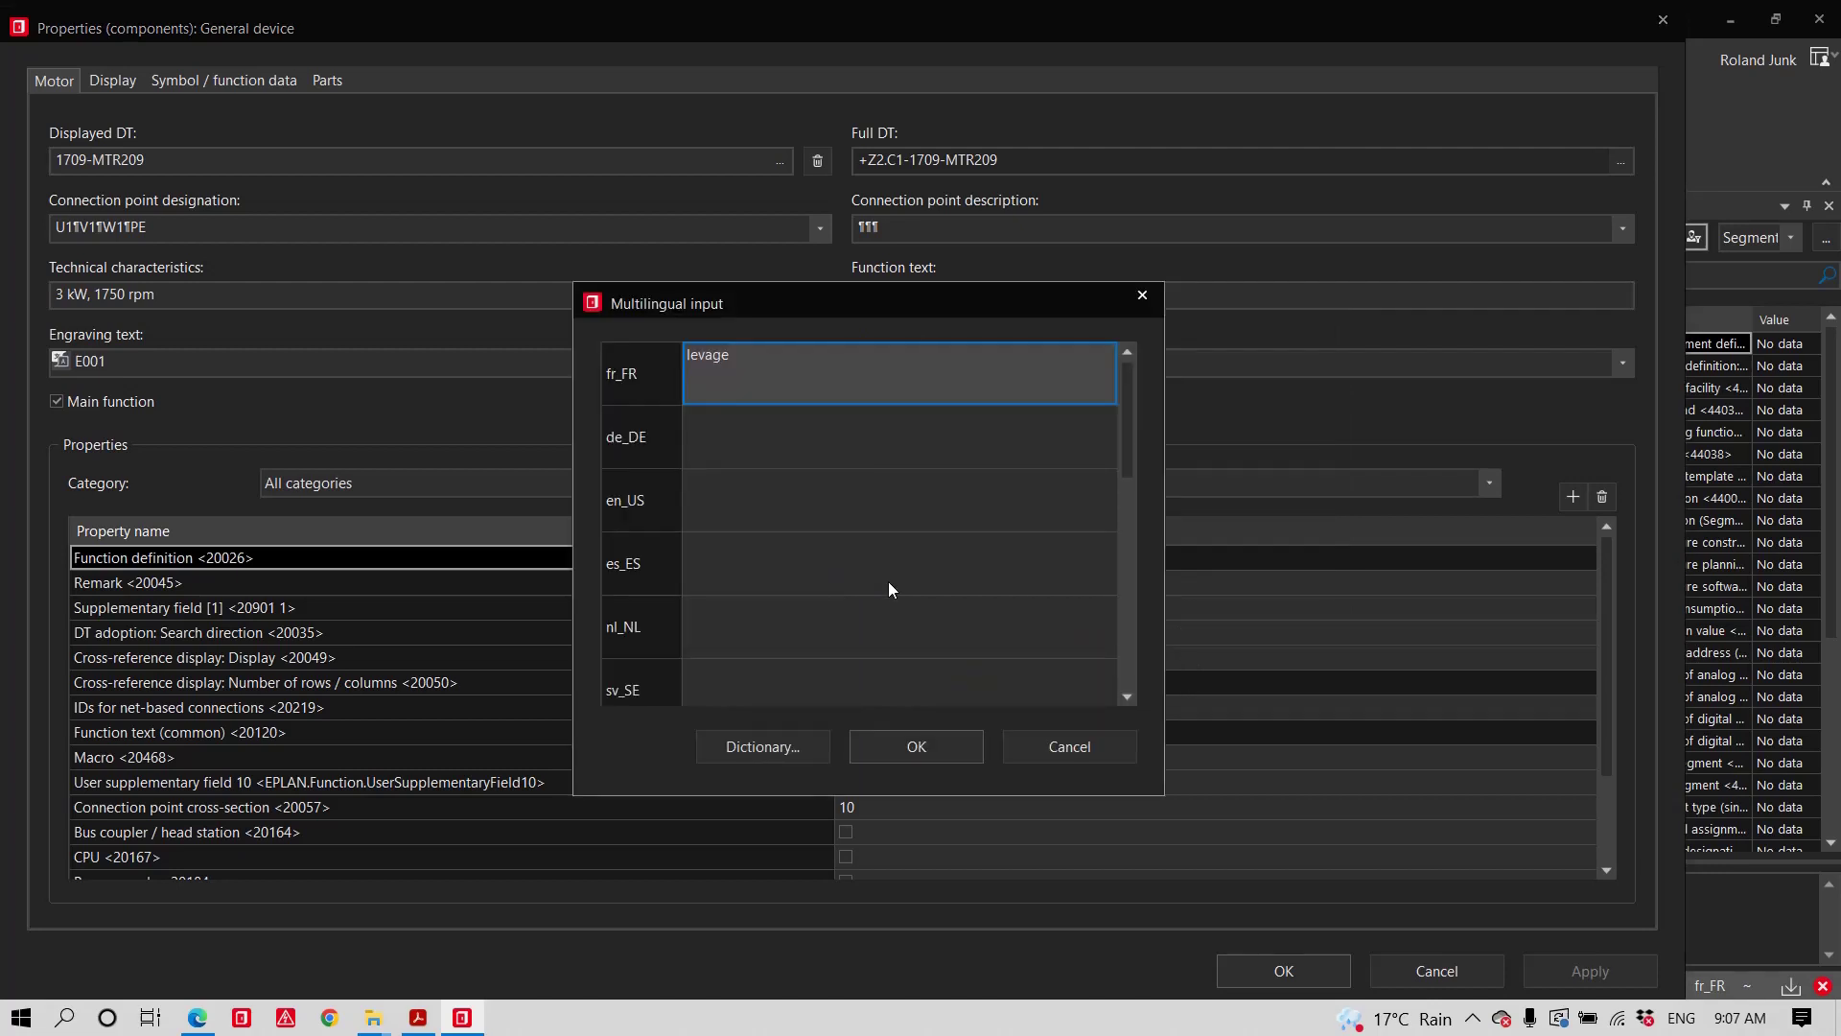
- Search the translation dictionary, first for 'leva', then for 'lift'
click(773, 752)
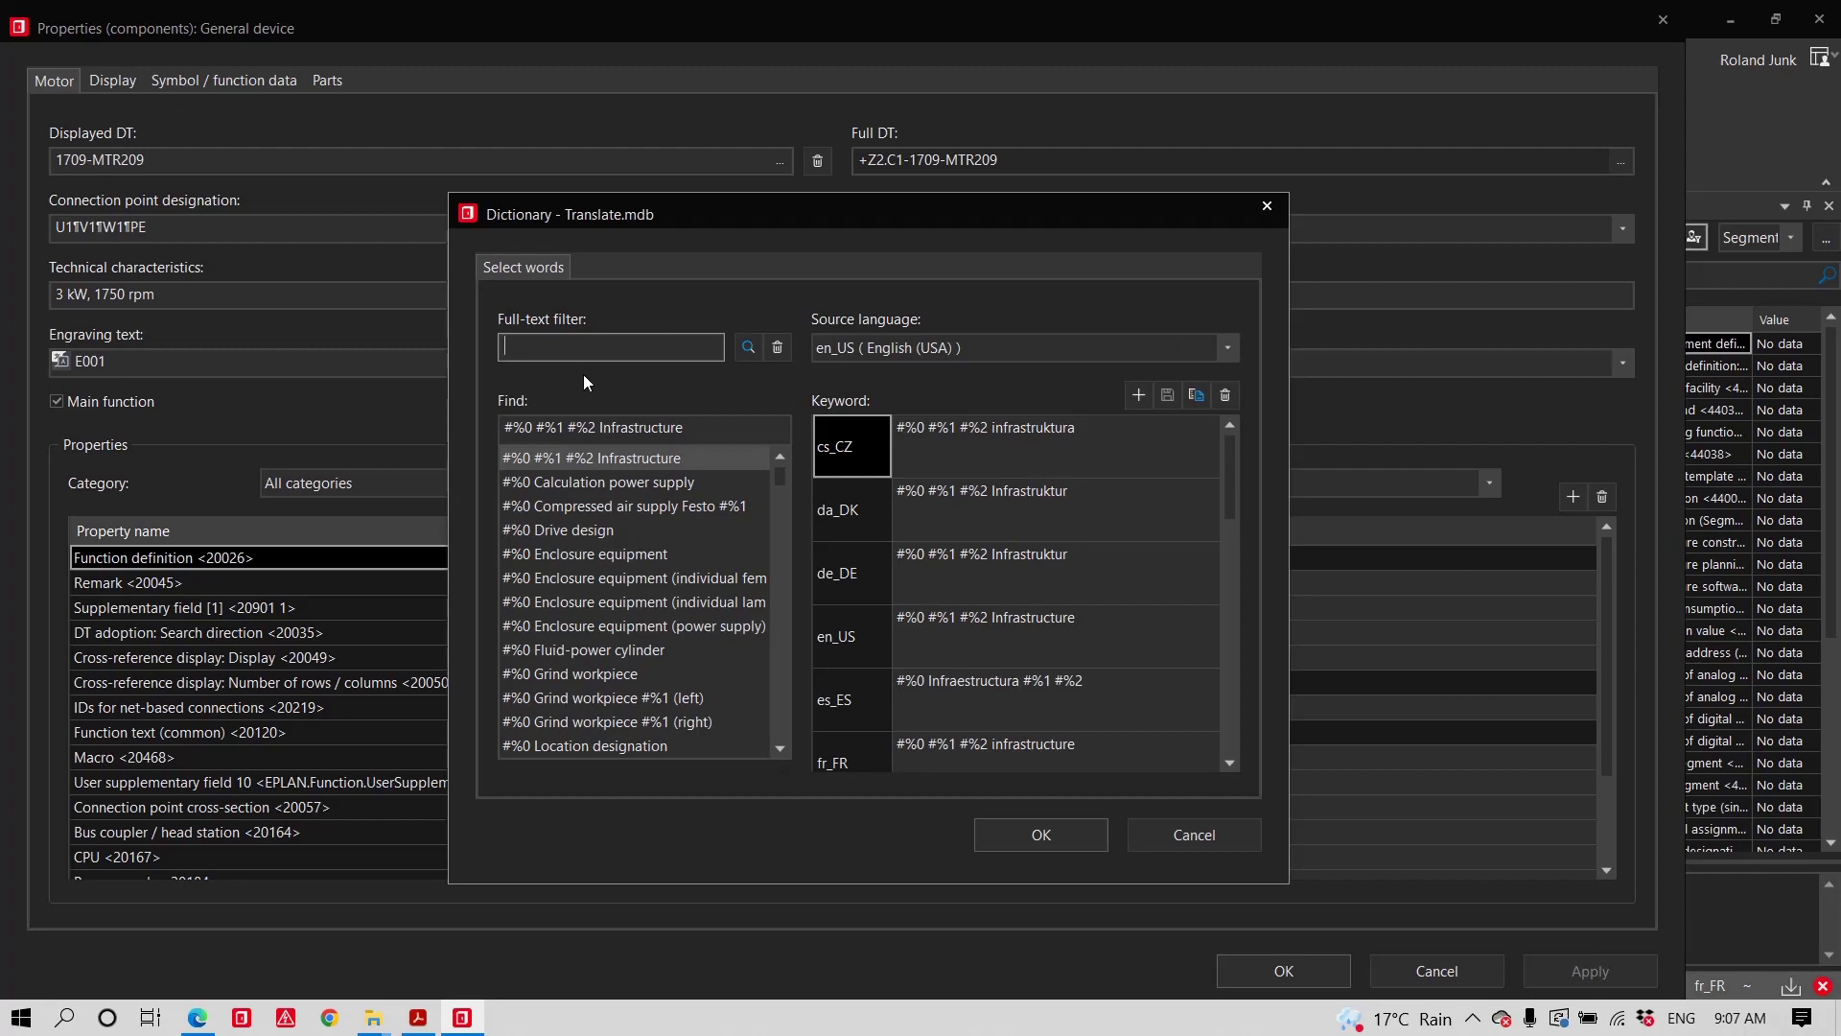
text(lle)
key(BackSpace)
key(BackSpace)
key(BackSpace)
key(BackSpace)
key(BackSpace)
text(leva)
click(747, 347)
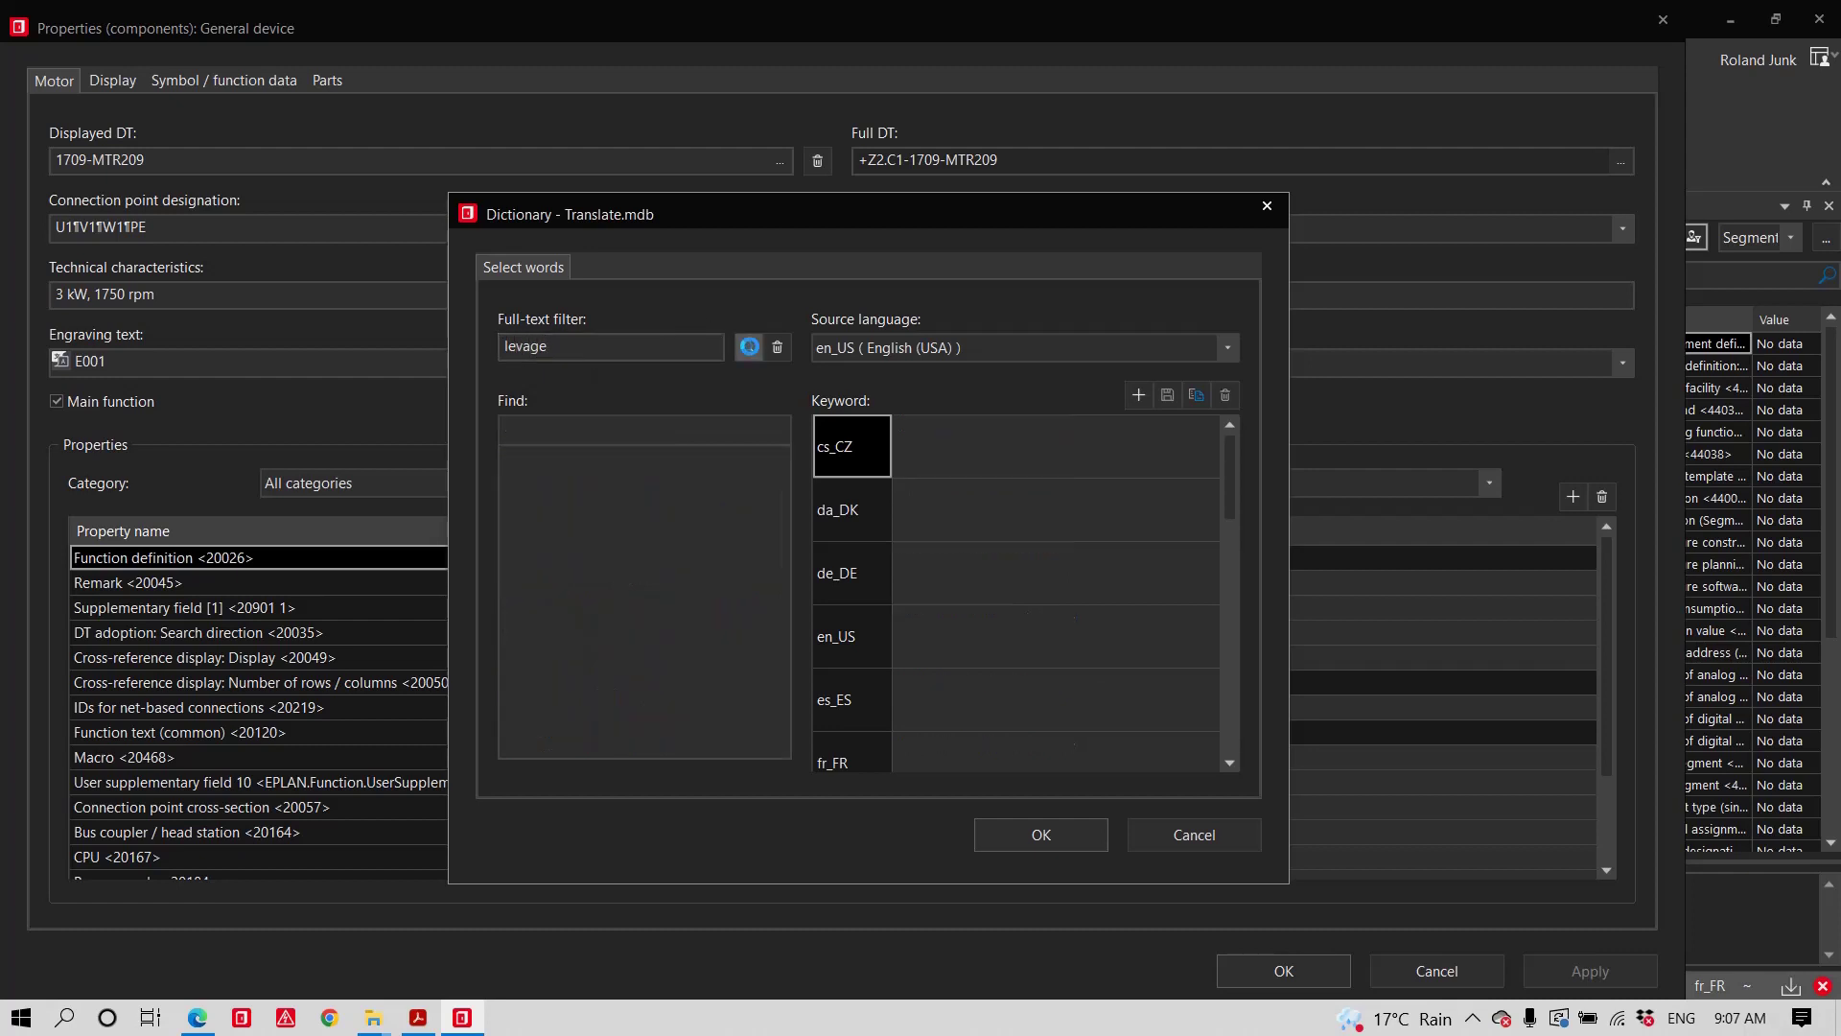
double_click(574, 351)
text(li)
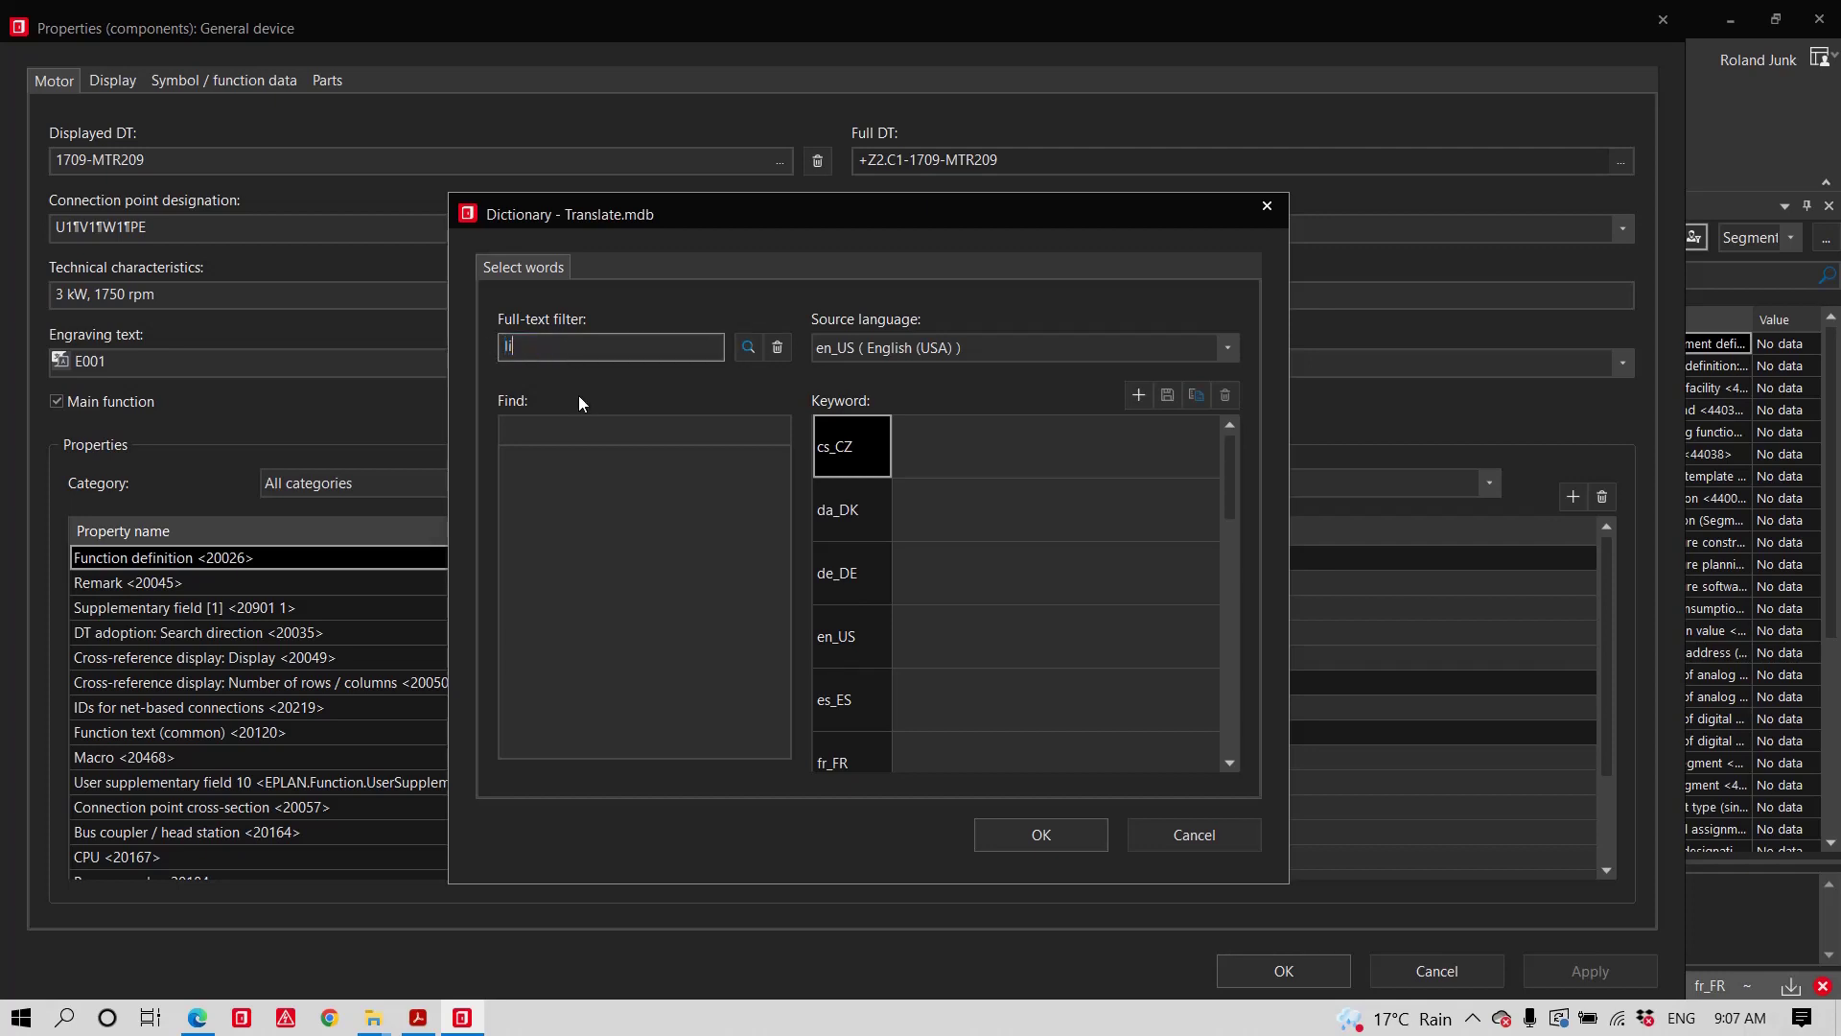
text(ft)
click(748, 347)
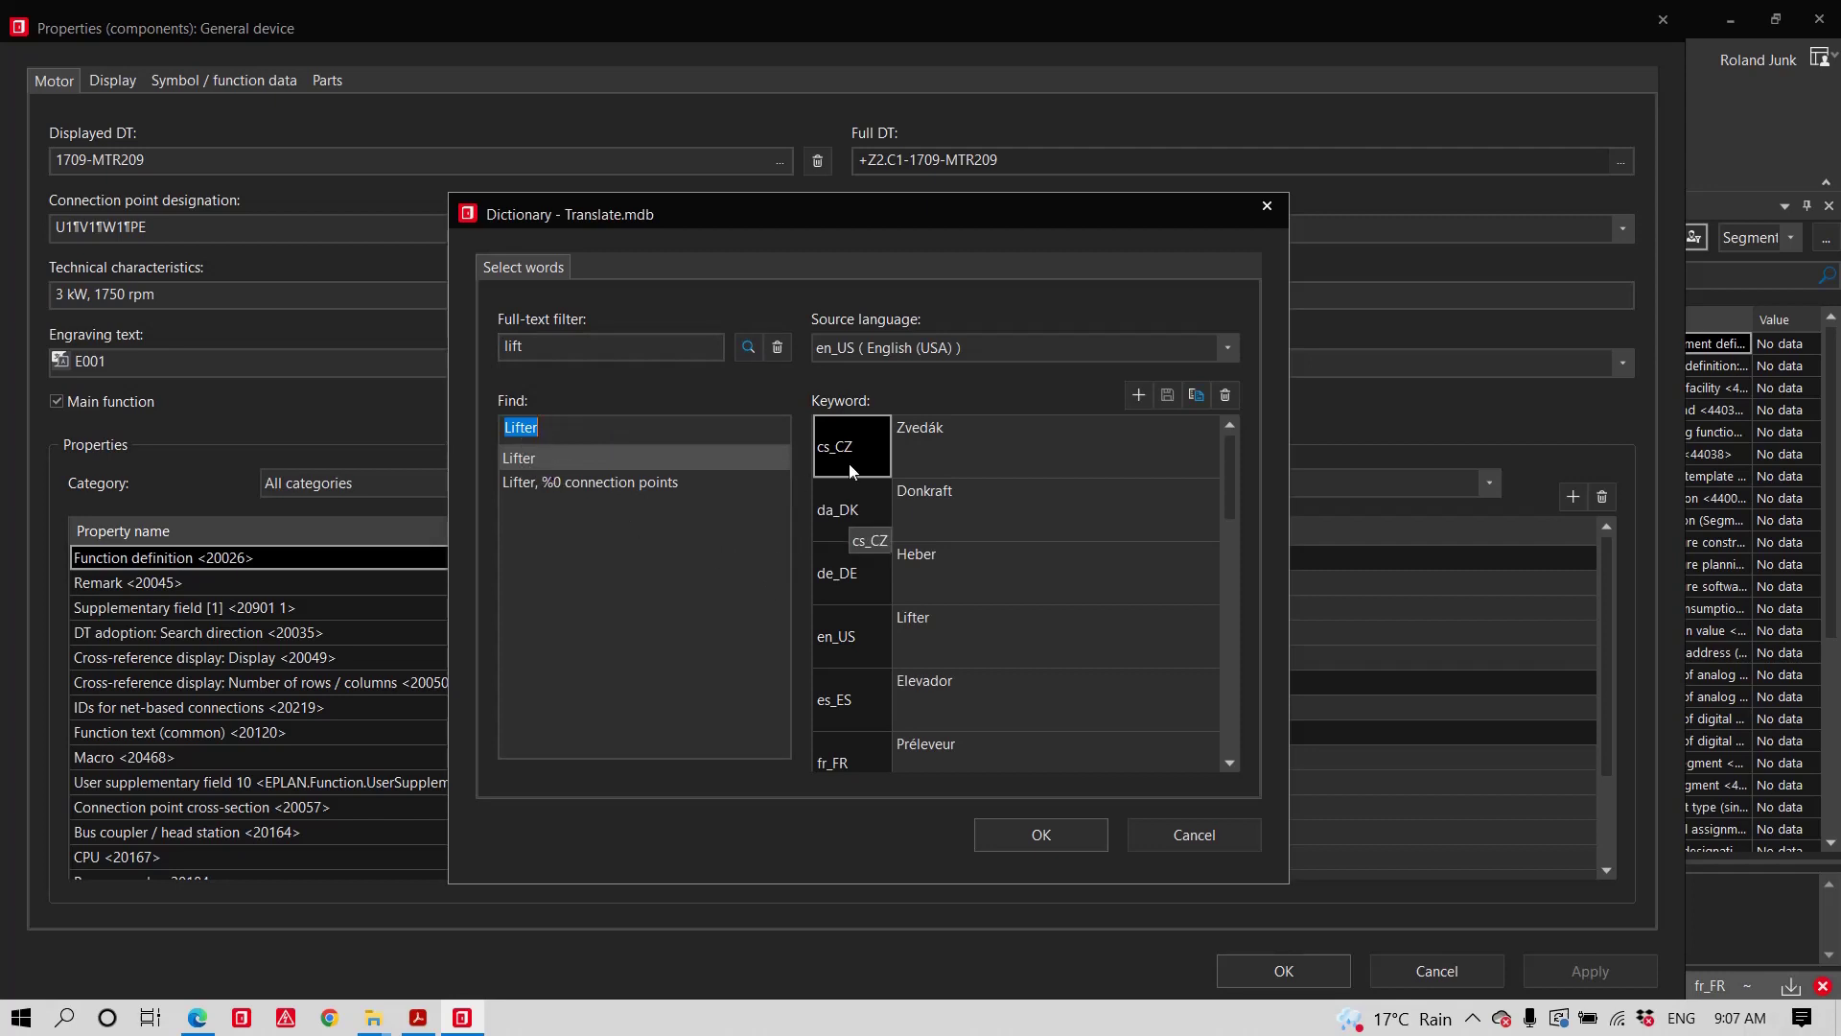
- Check the Lifter, Elevador and Heber translations and take the Lifter entry into the function text
click(956, 610)
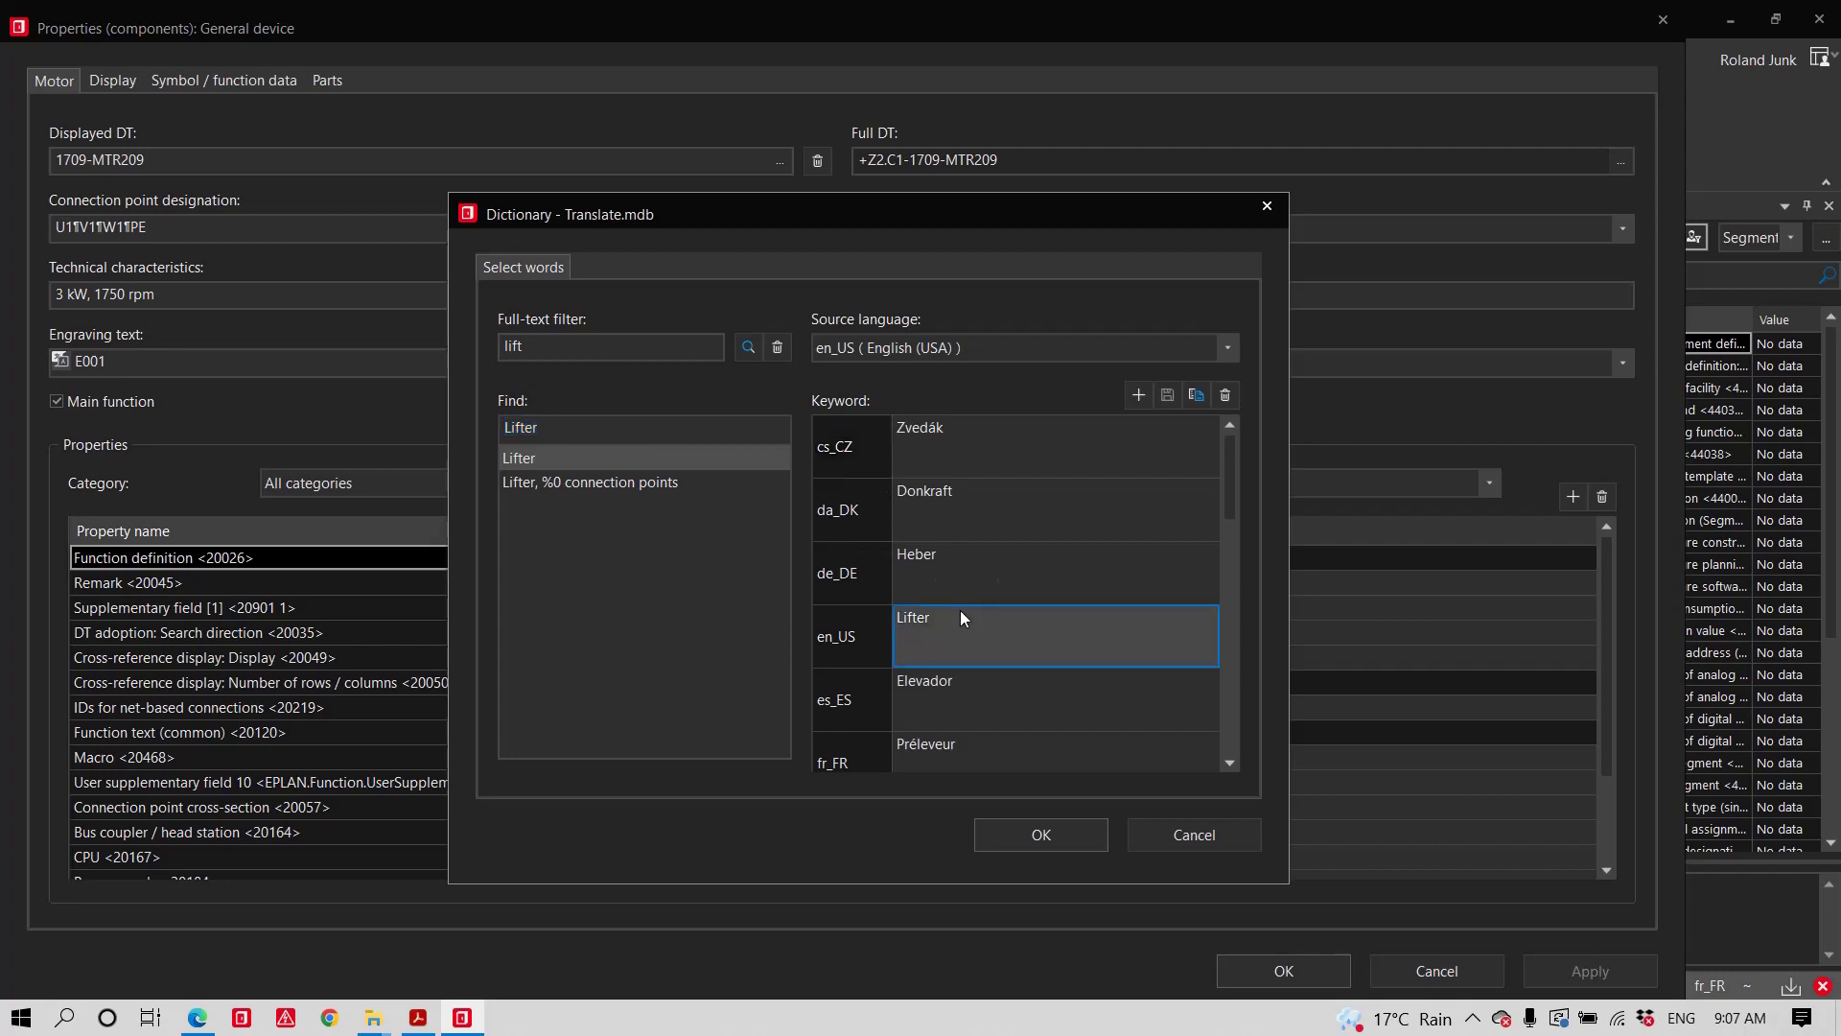
click(992, 701)
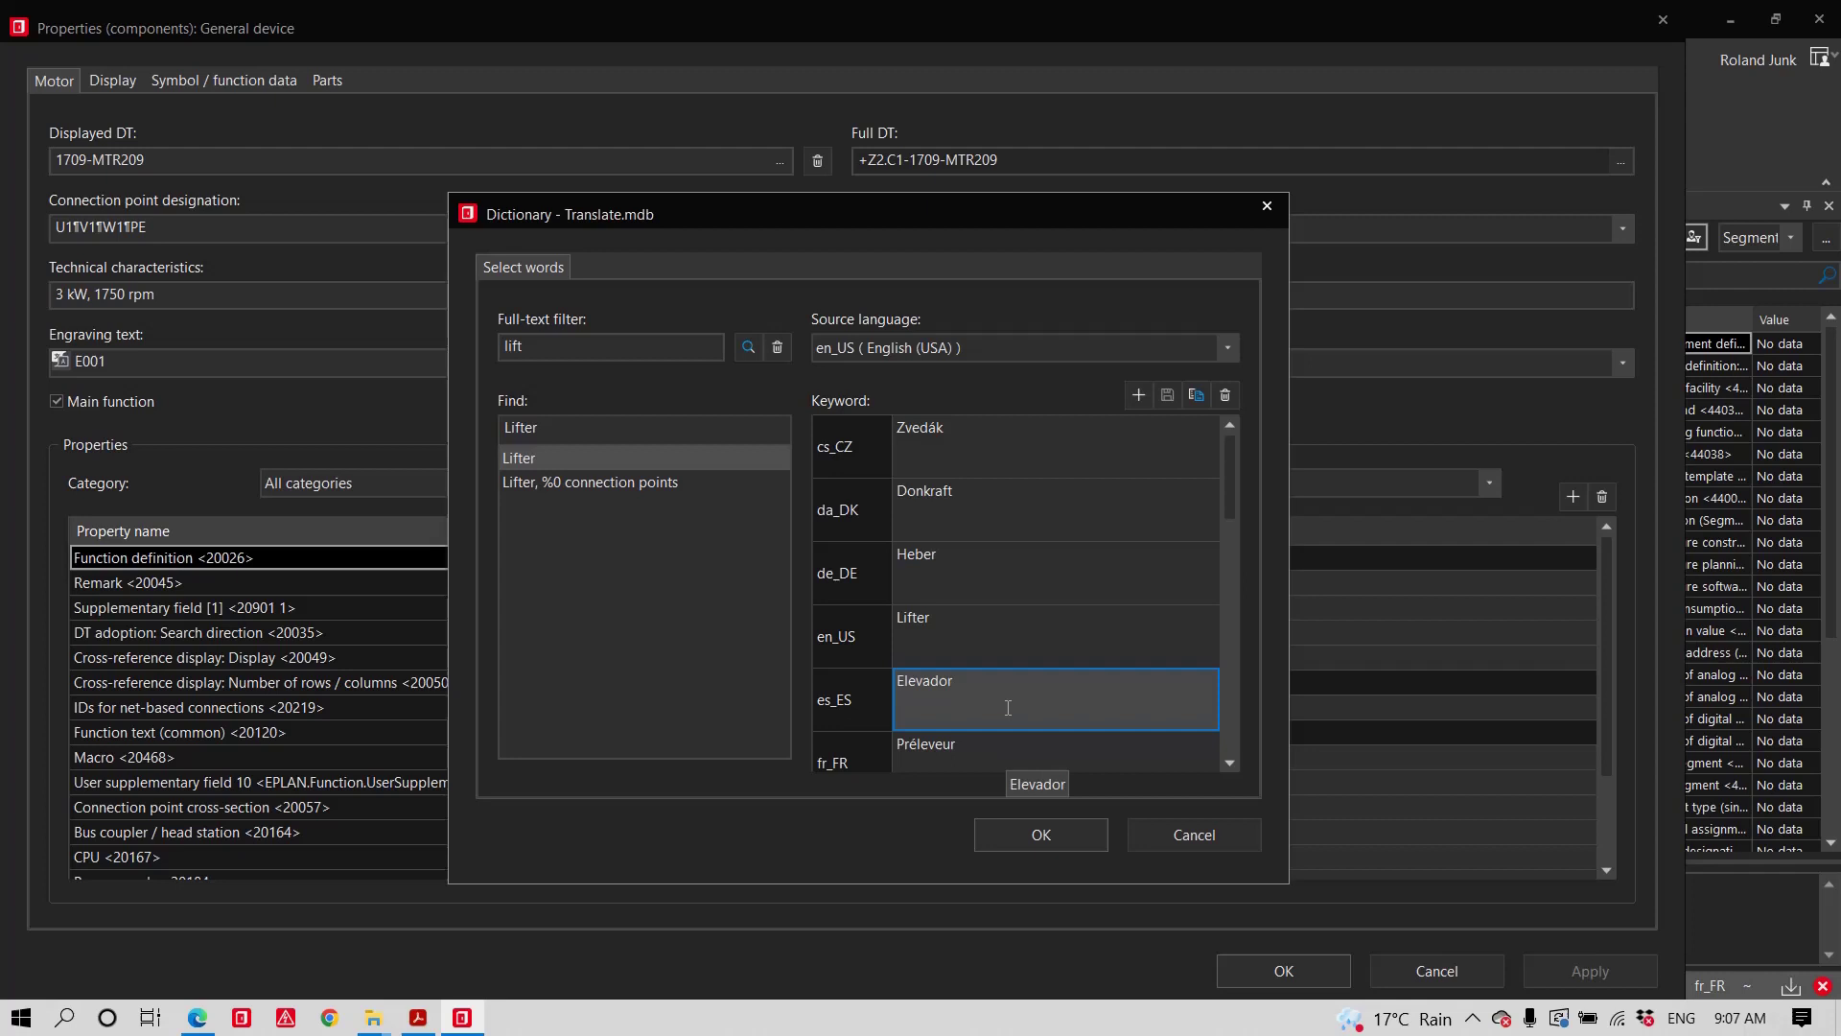
click(970, 585)
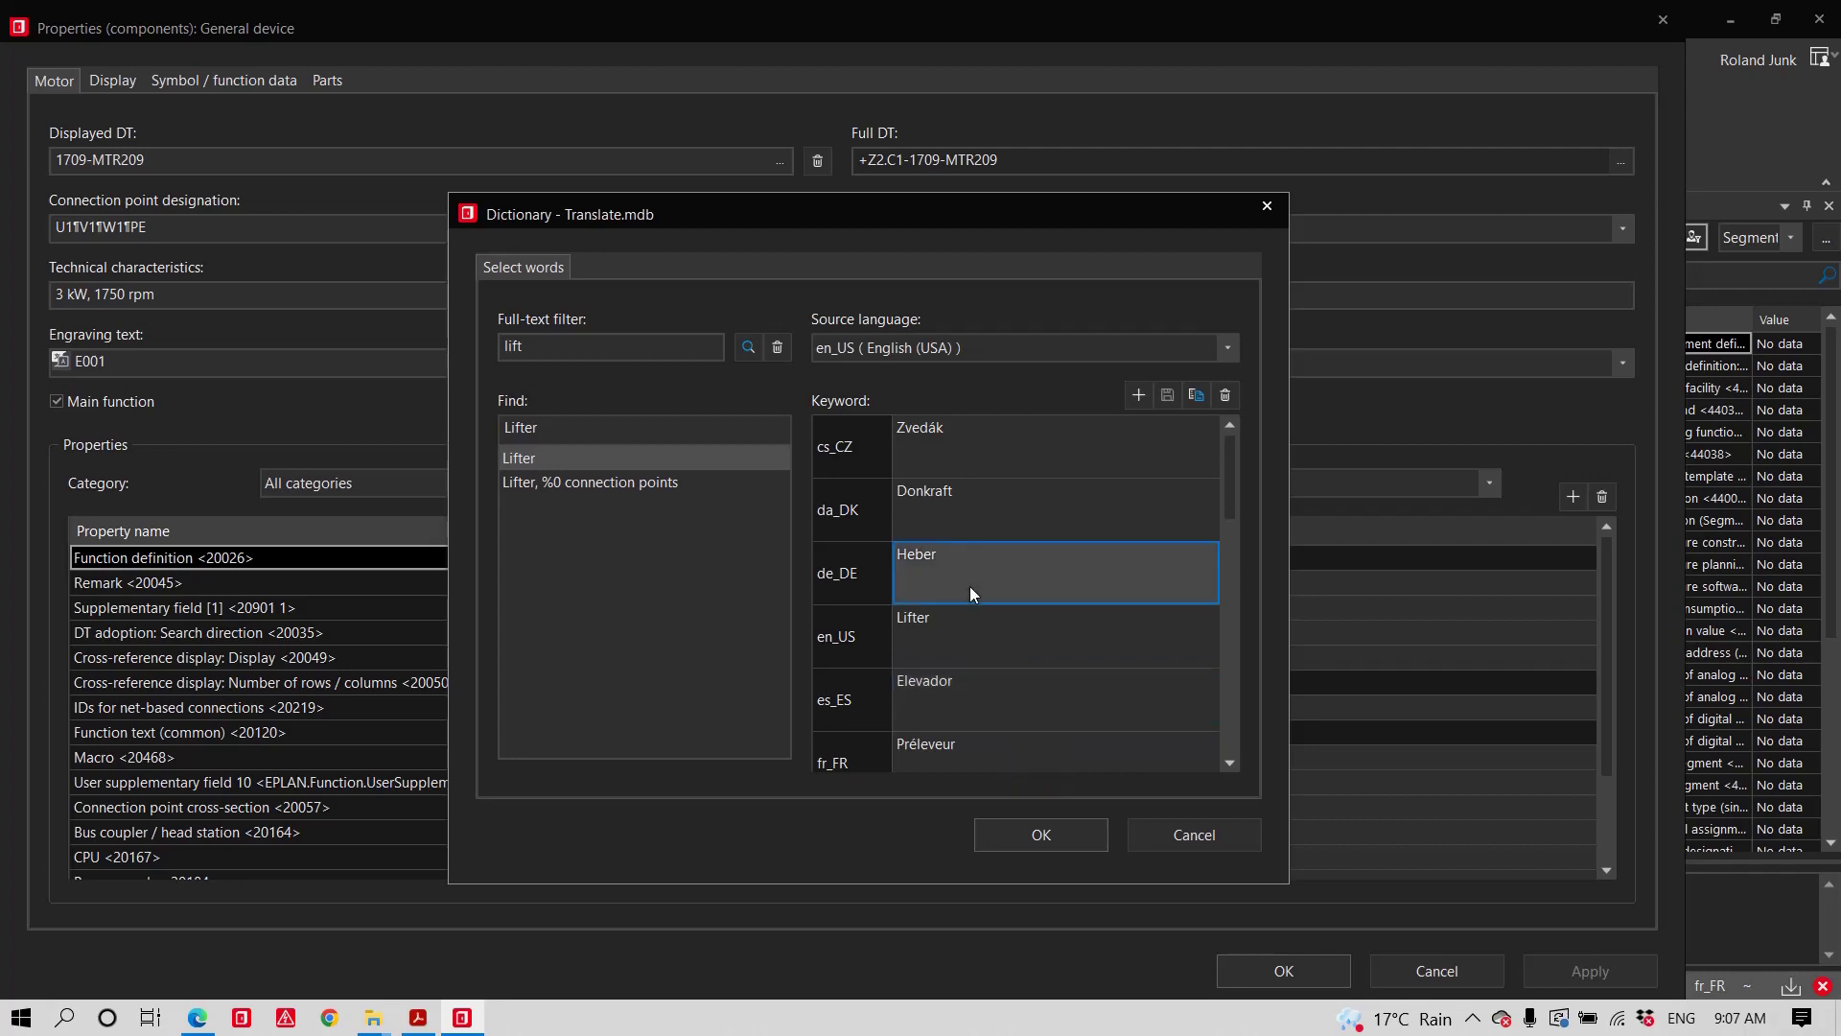
scroll(969, 584, down, 2)
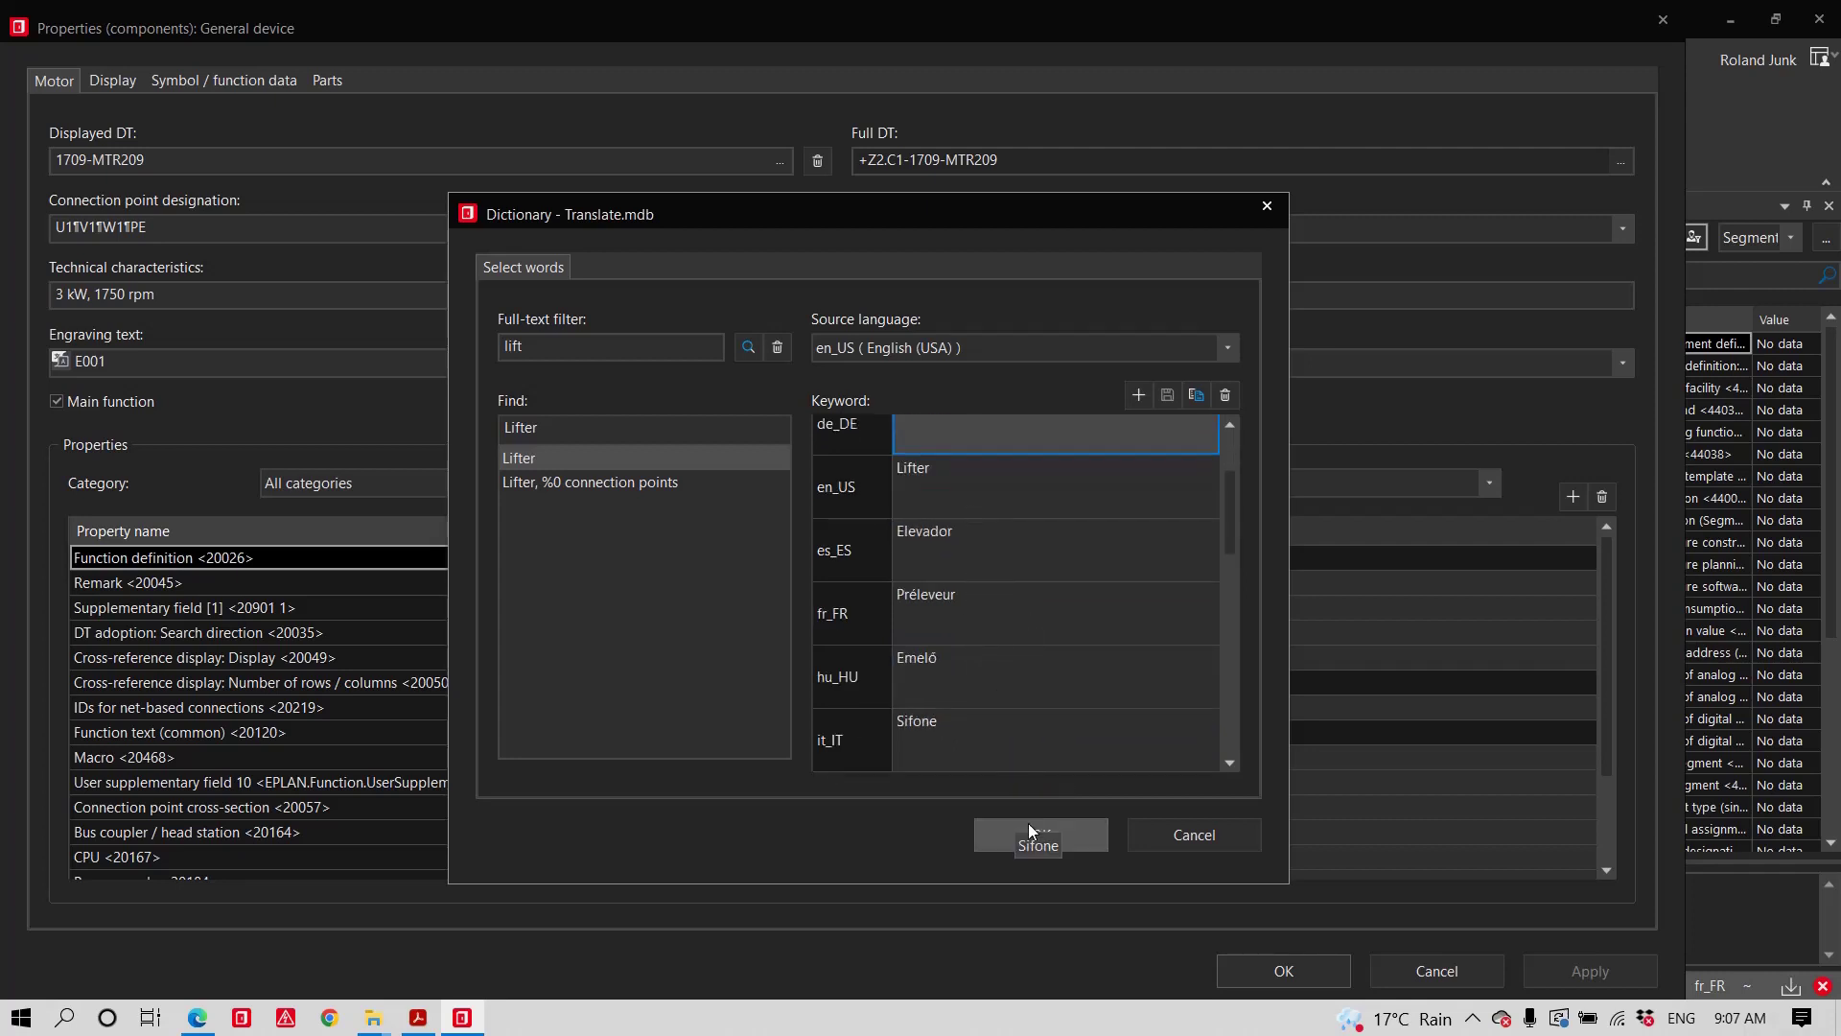
click(1057, 837)
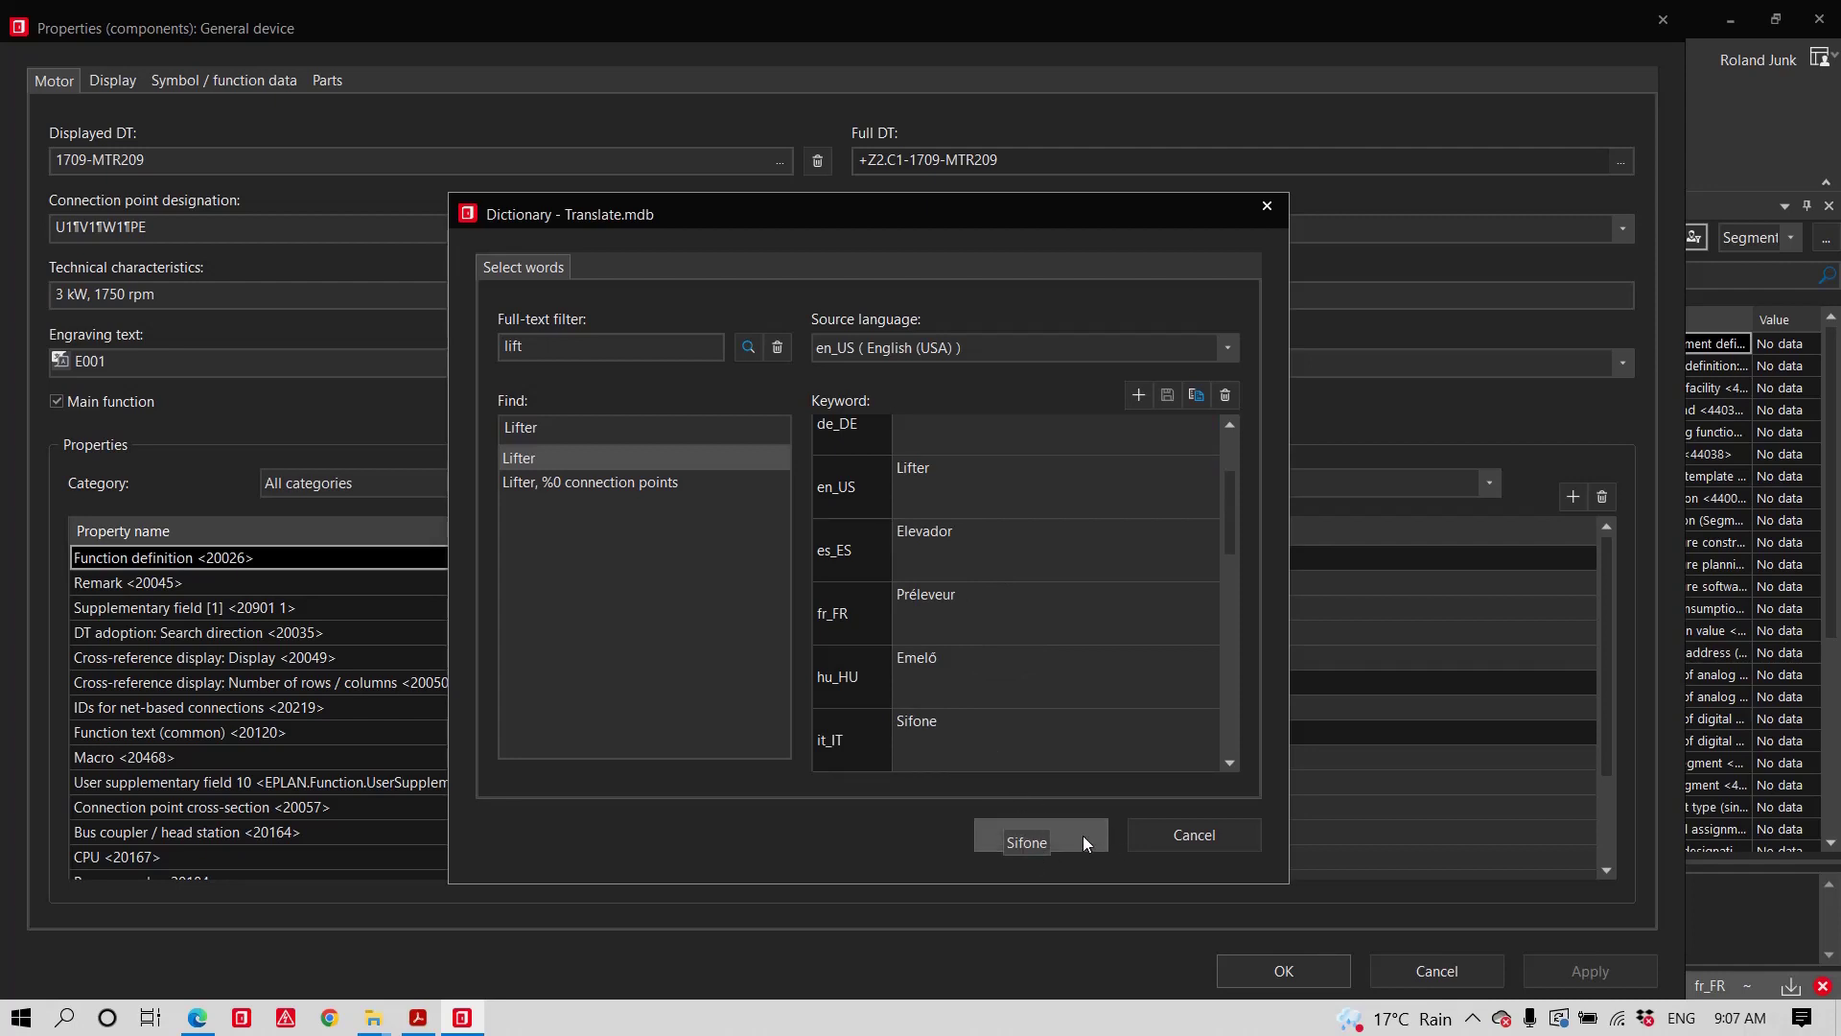
click(1084, 836)
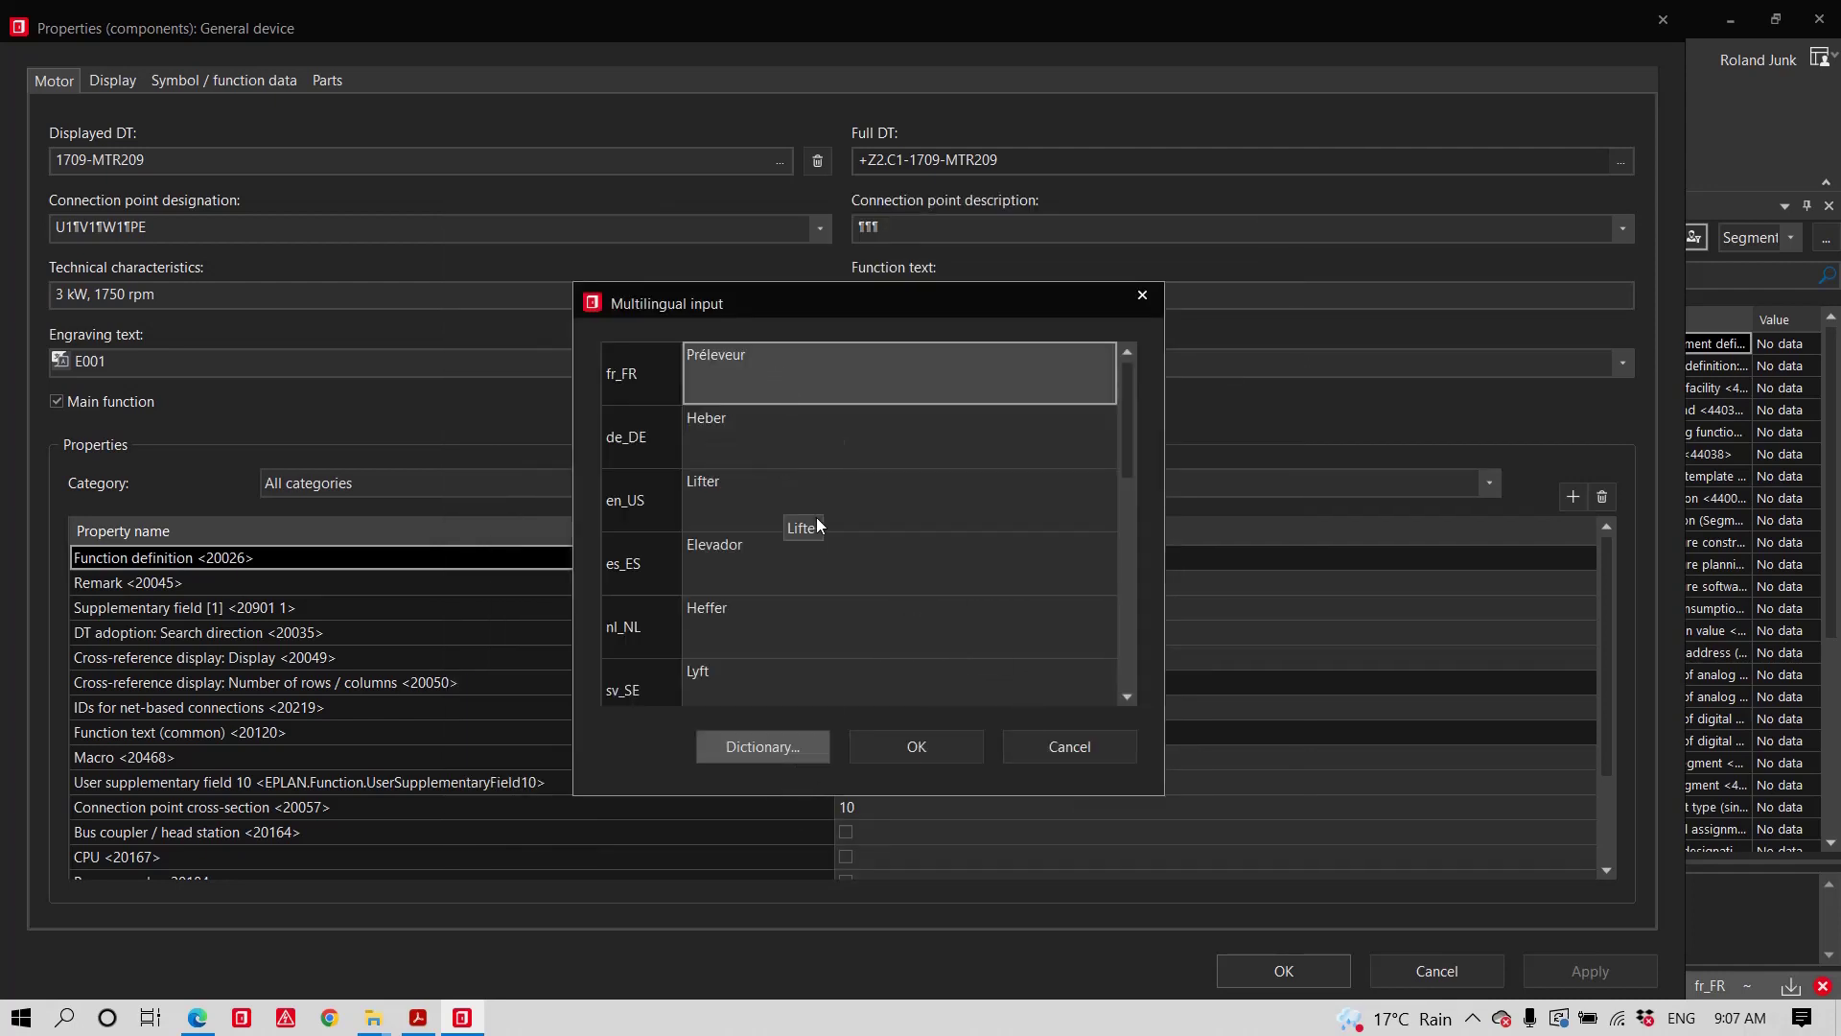
- Apply the Lifter / Préleveur function text, close the motor properties and deselect the motor
click(916, 746)
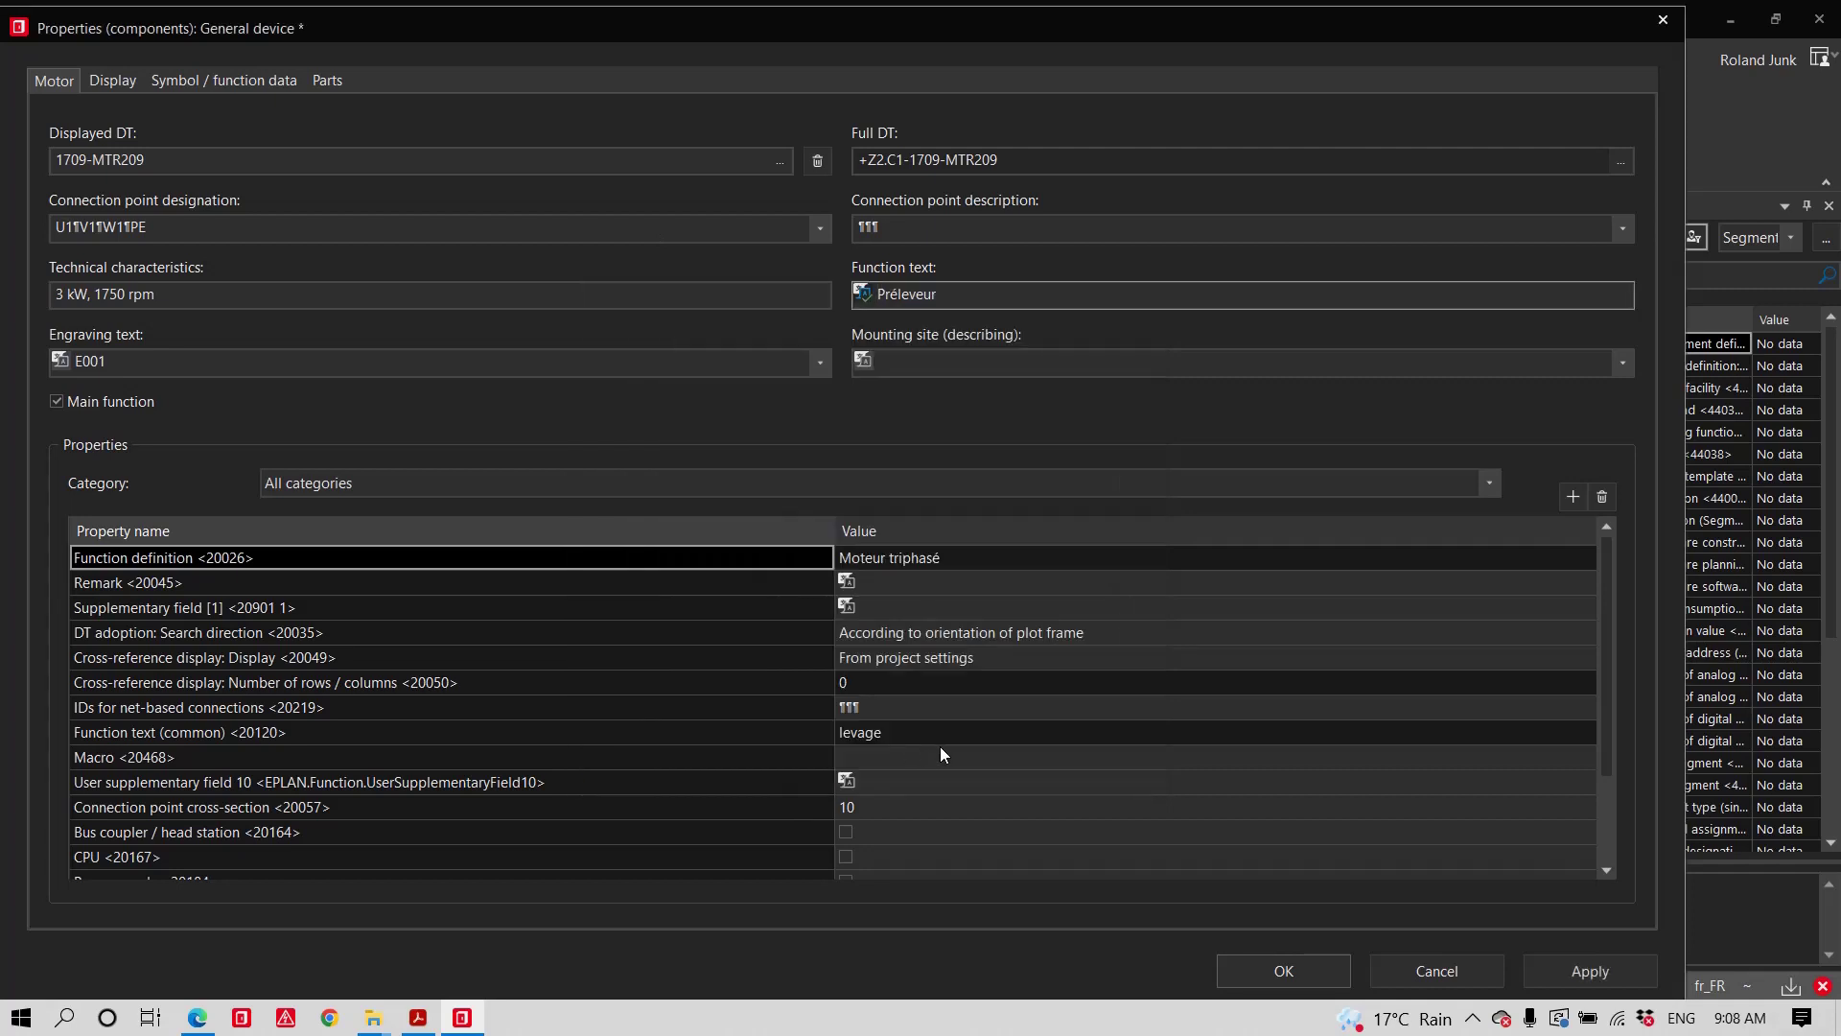
click(1316, 980)
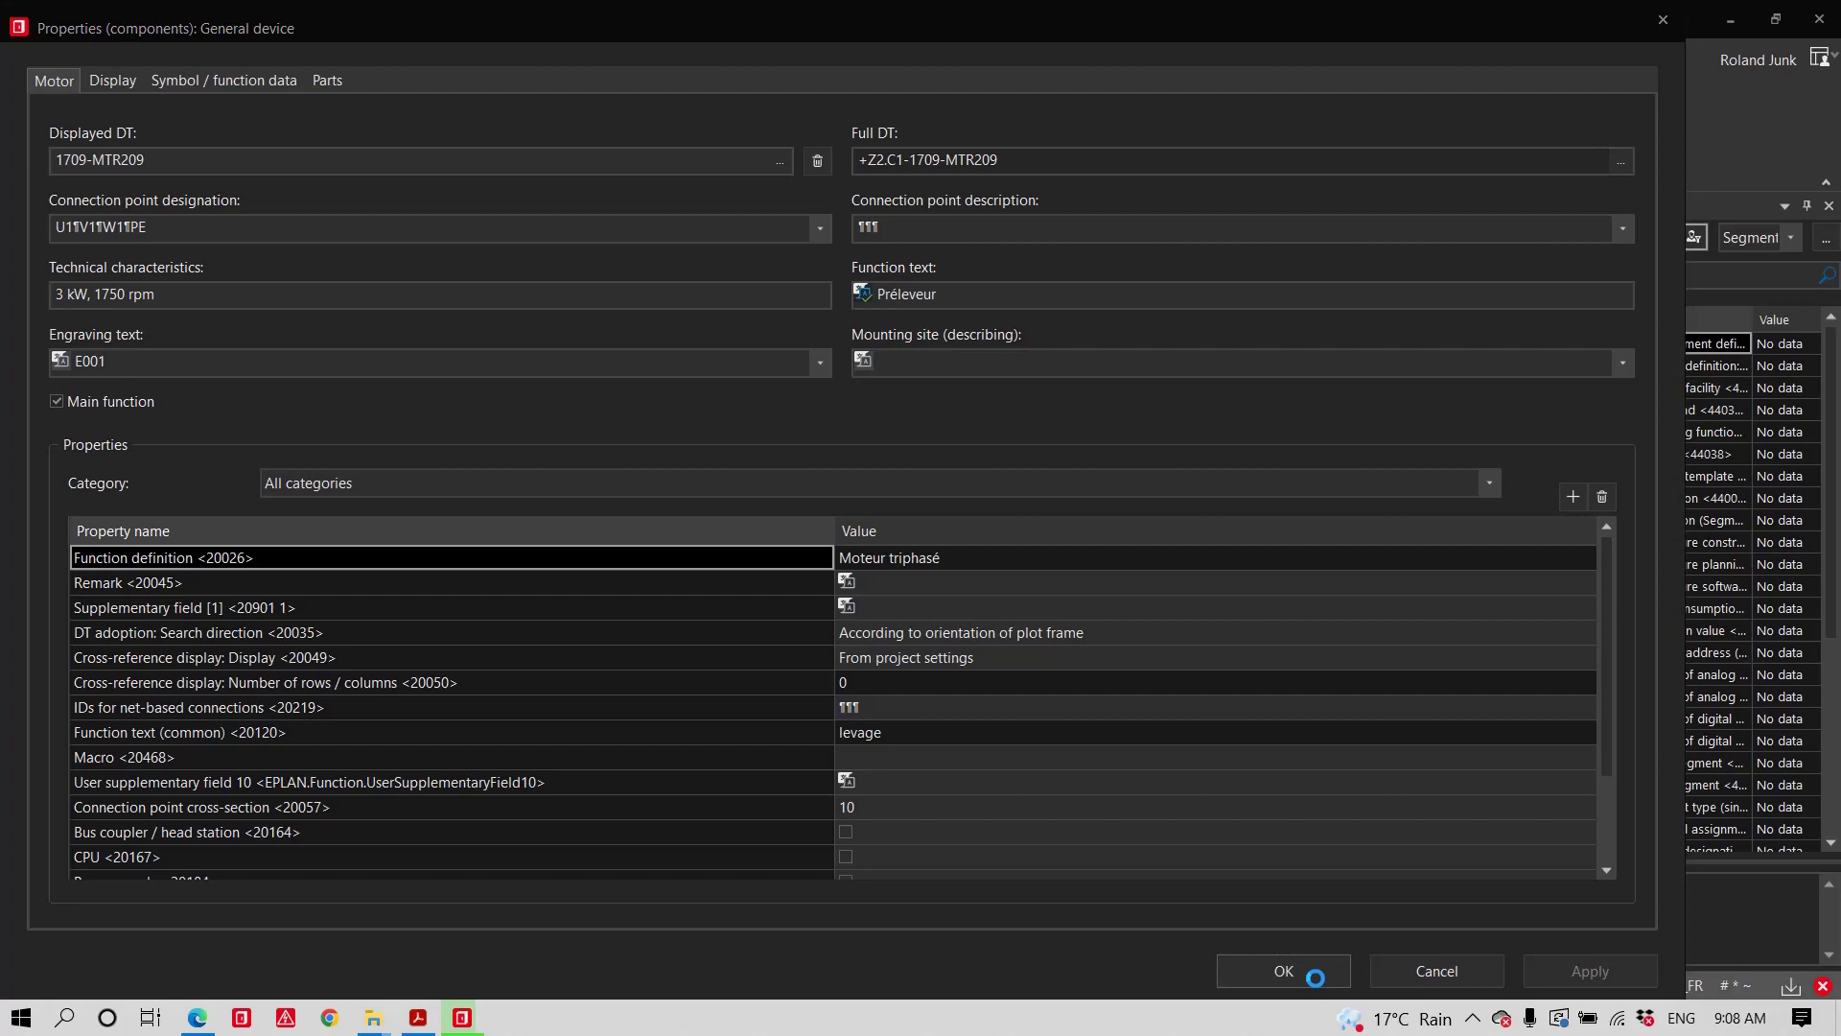
click(1013, 527)
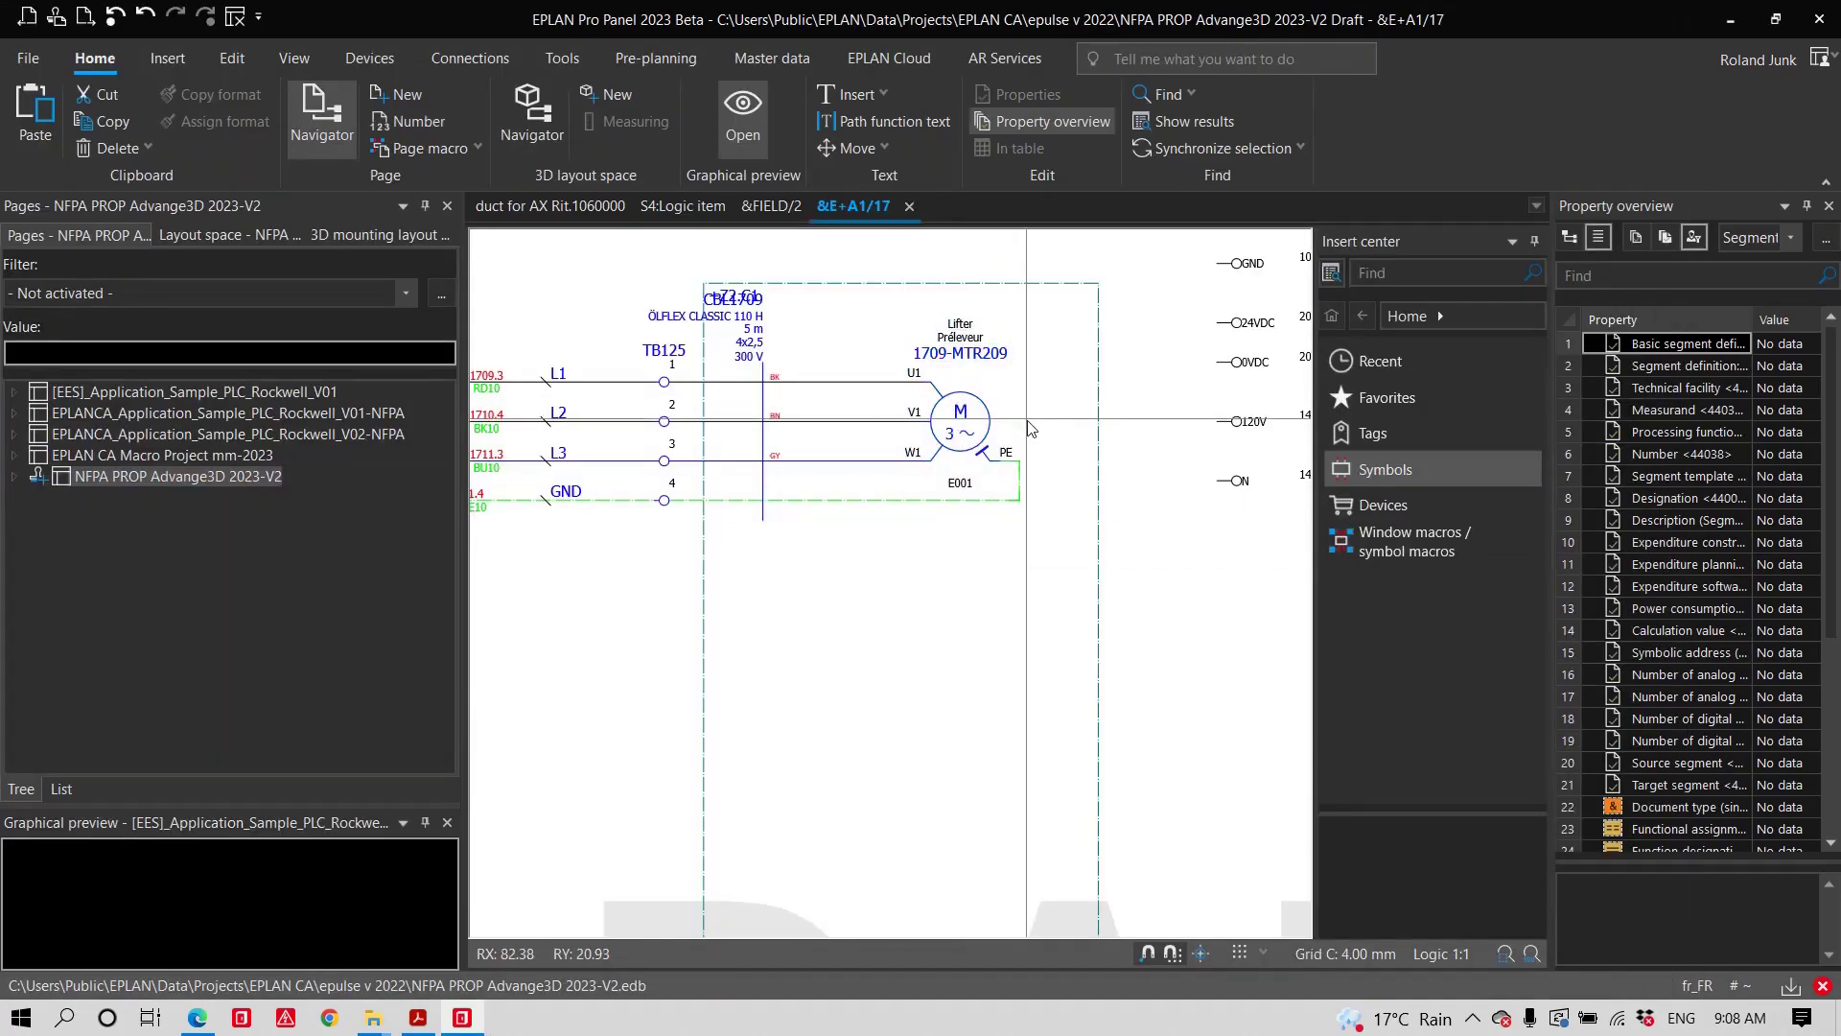
scroll(1027, 412, up, 2)
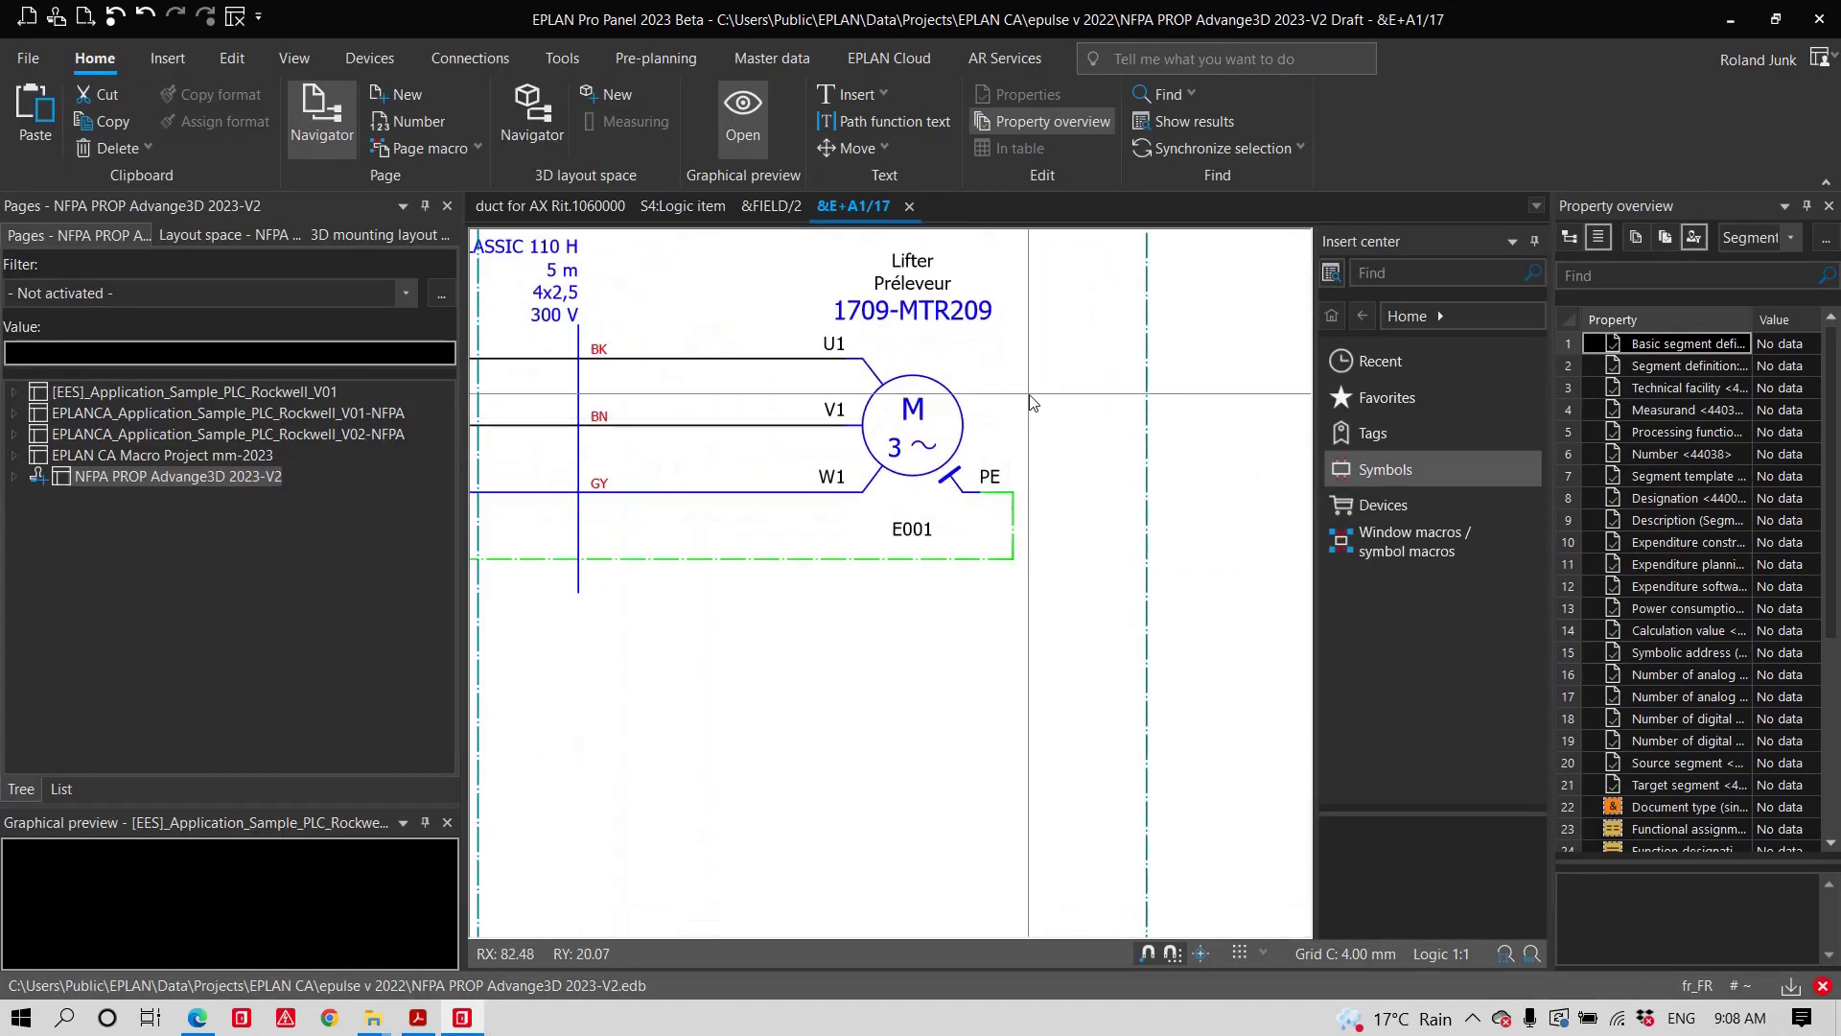
- Go to Translation > General settings for project NFPA PROP Advange3D 2023-V2
click(21, 62)
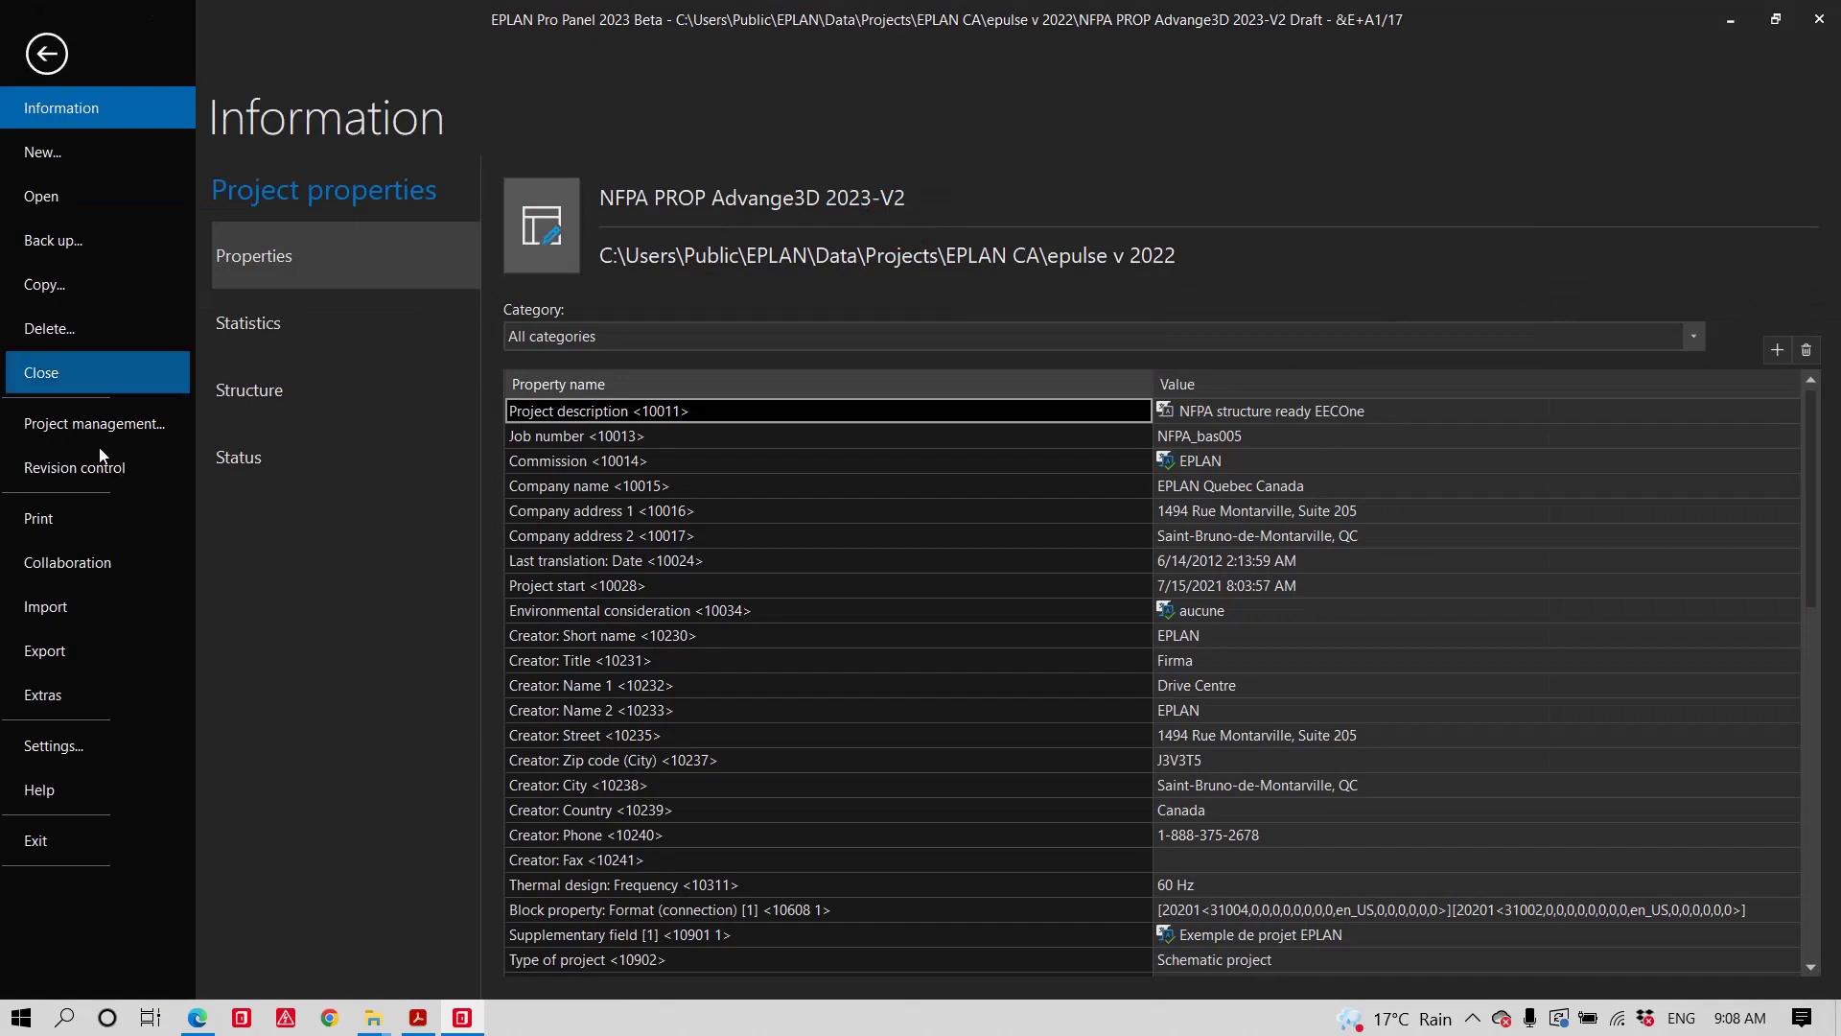
key(Escape)
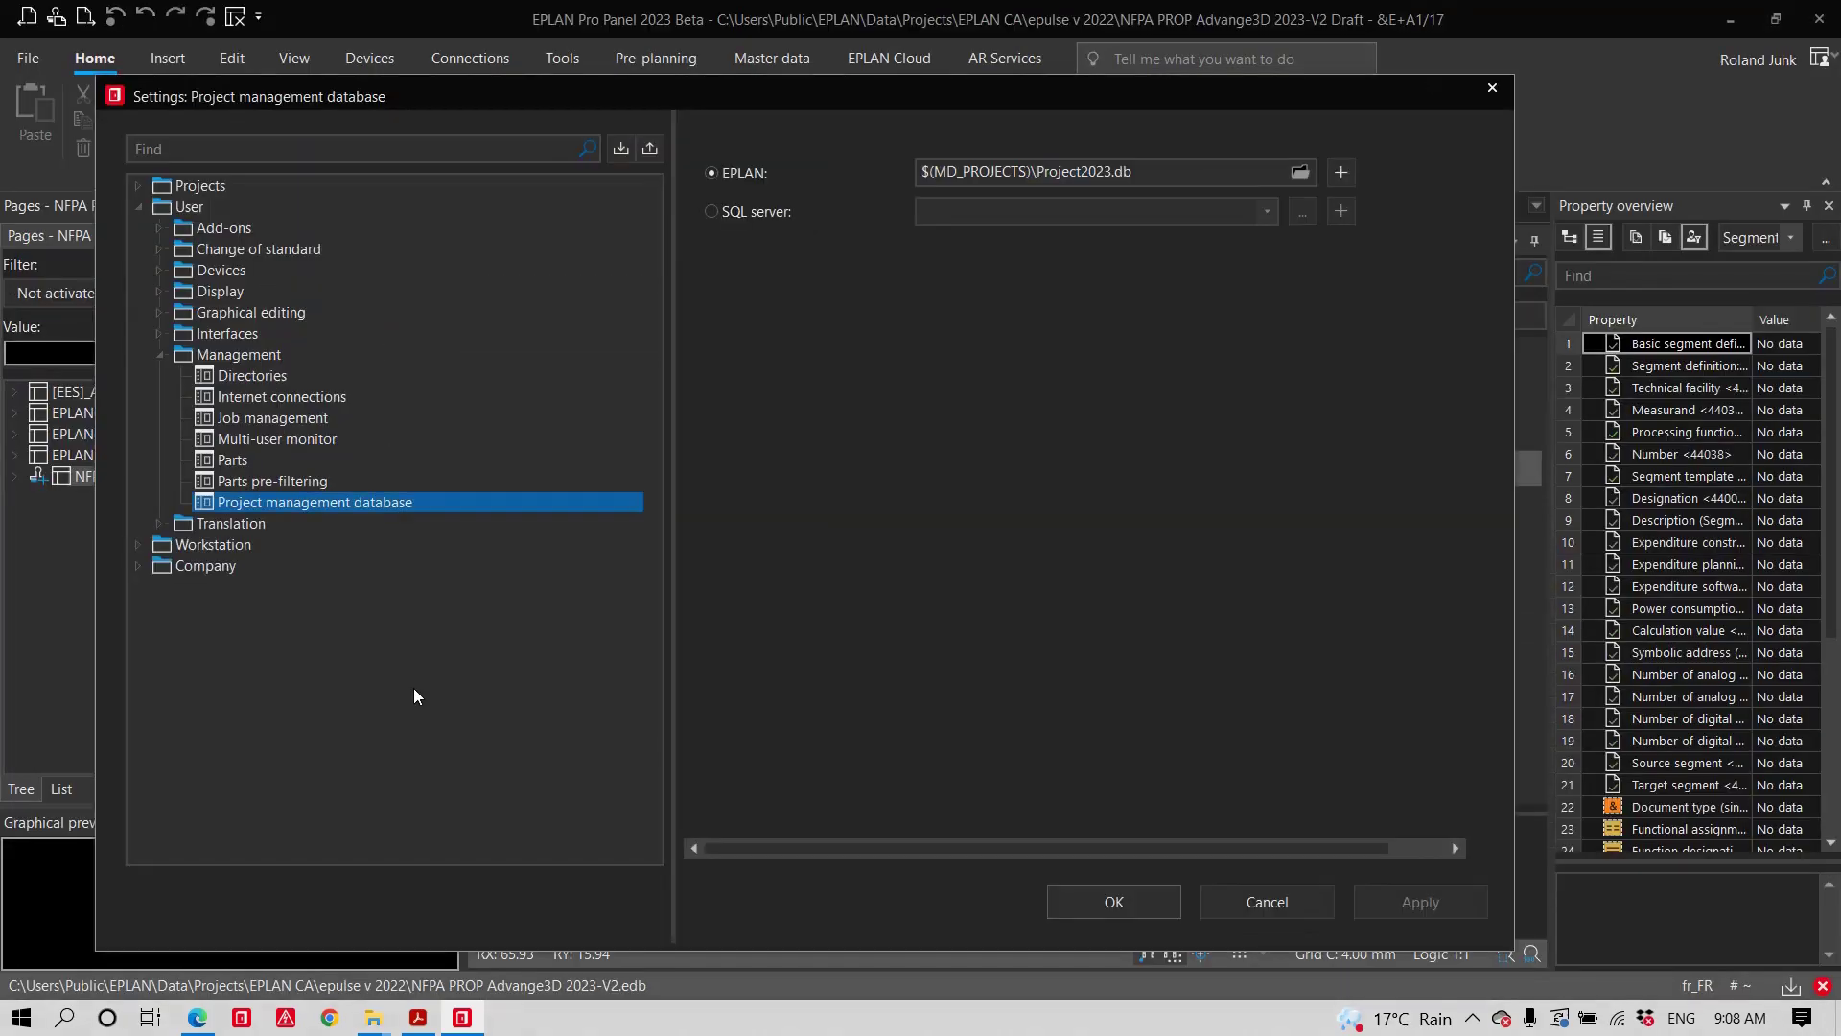
click(255, 524)
double_click(255, 523)
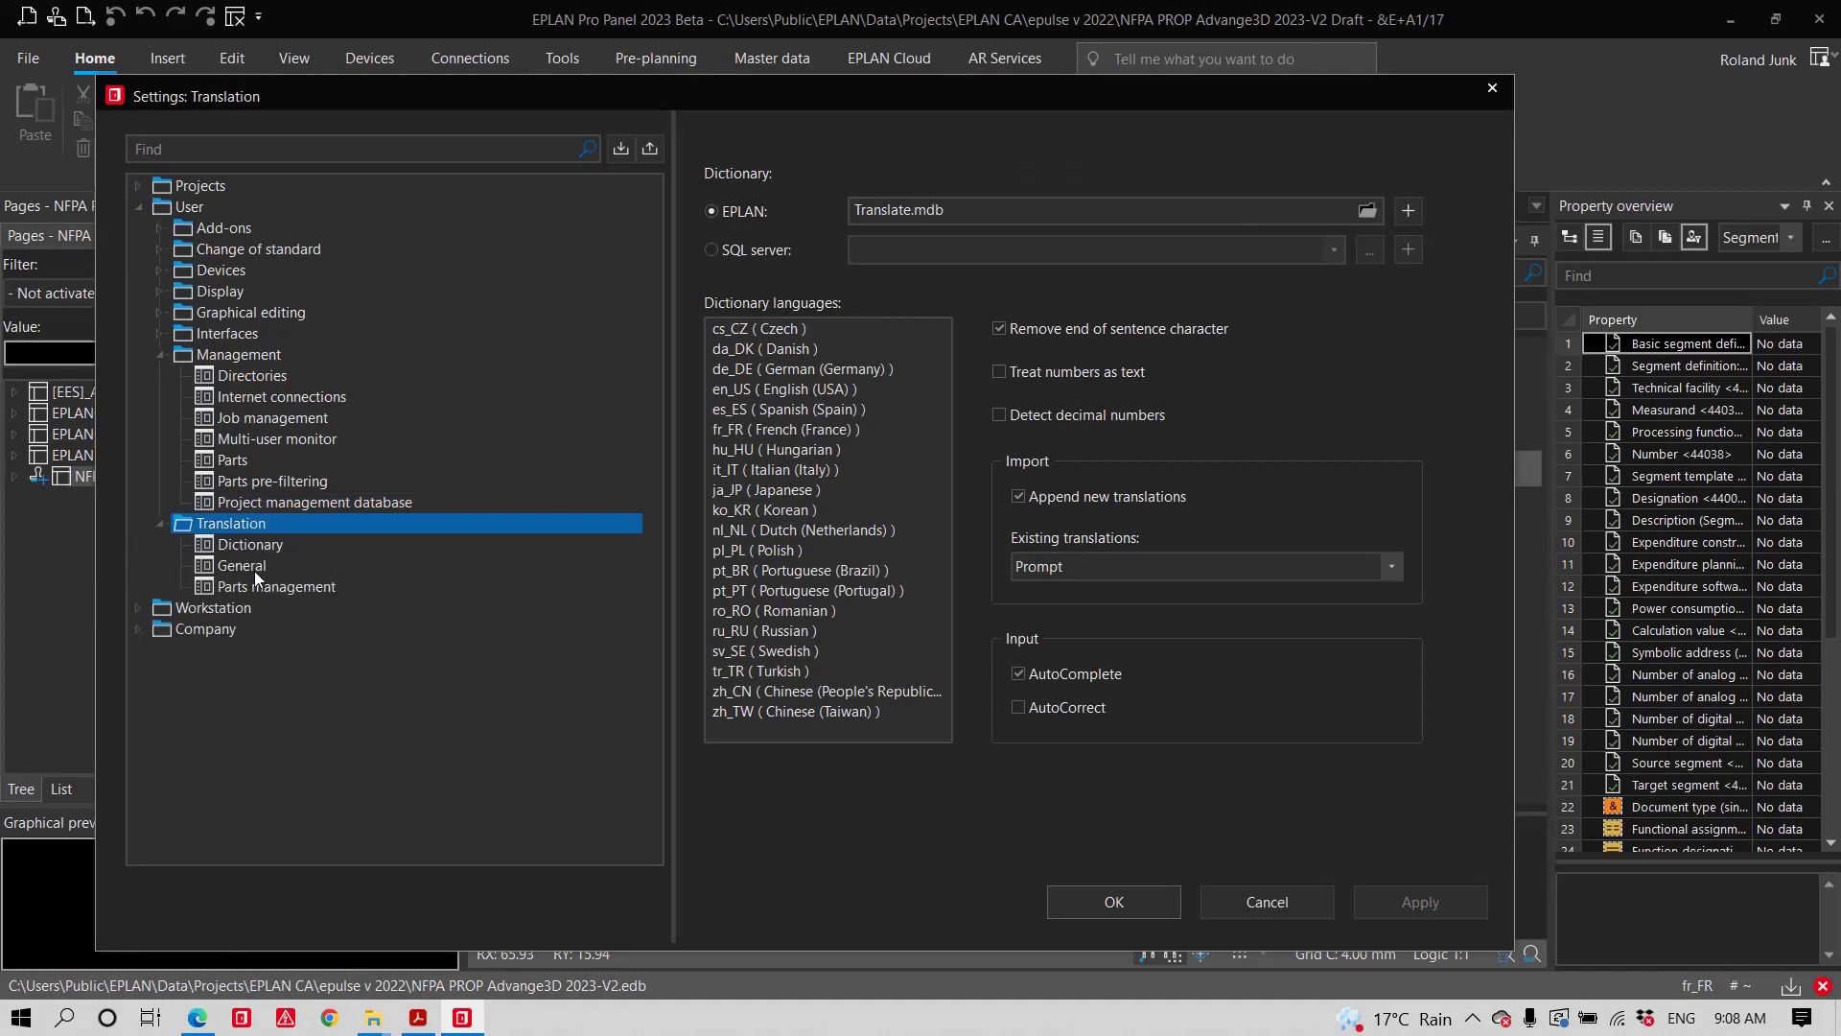
click(251, 568)
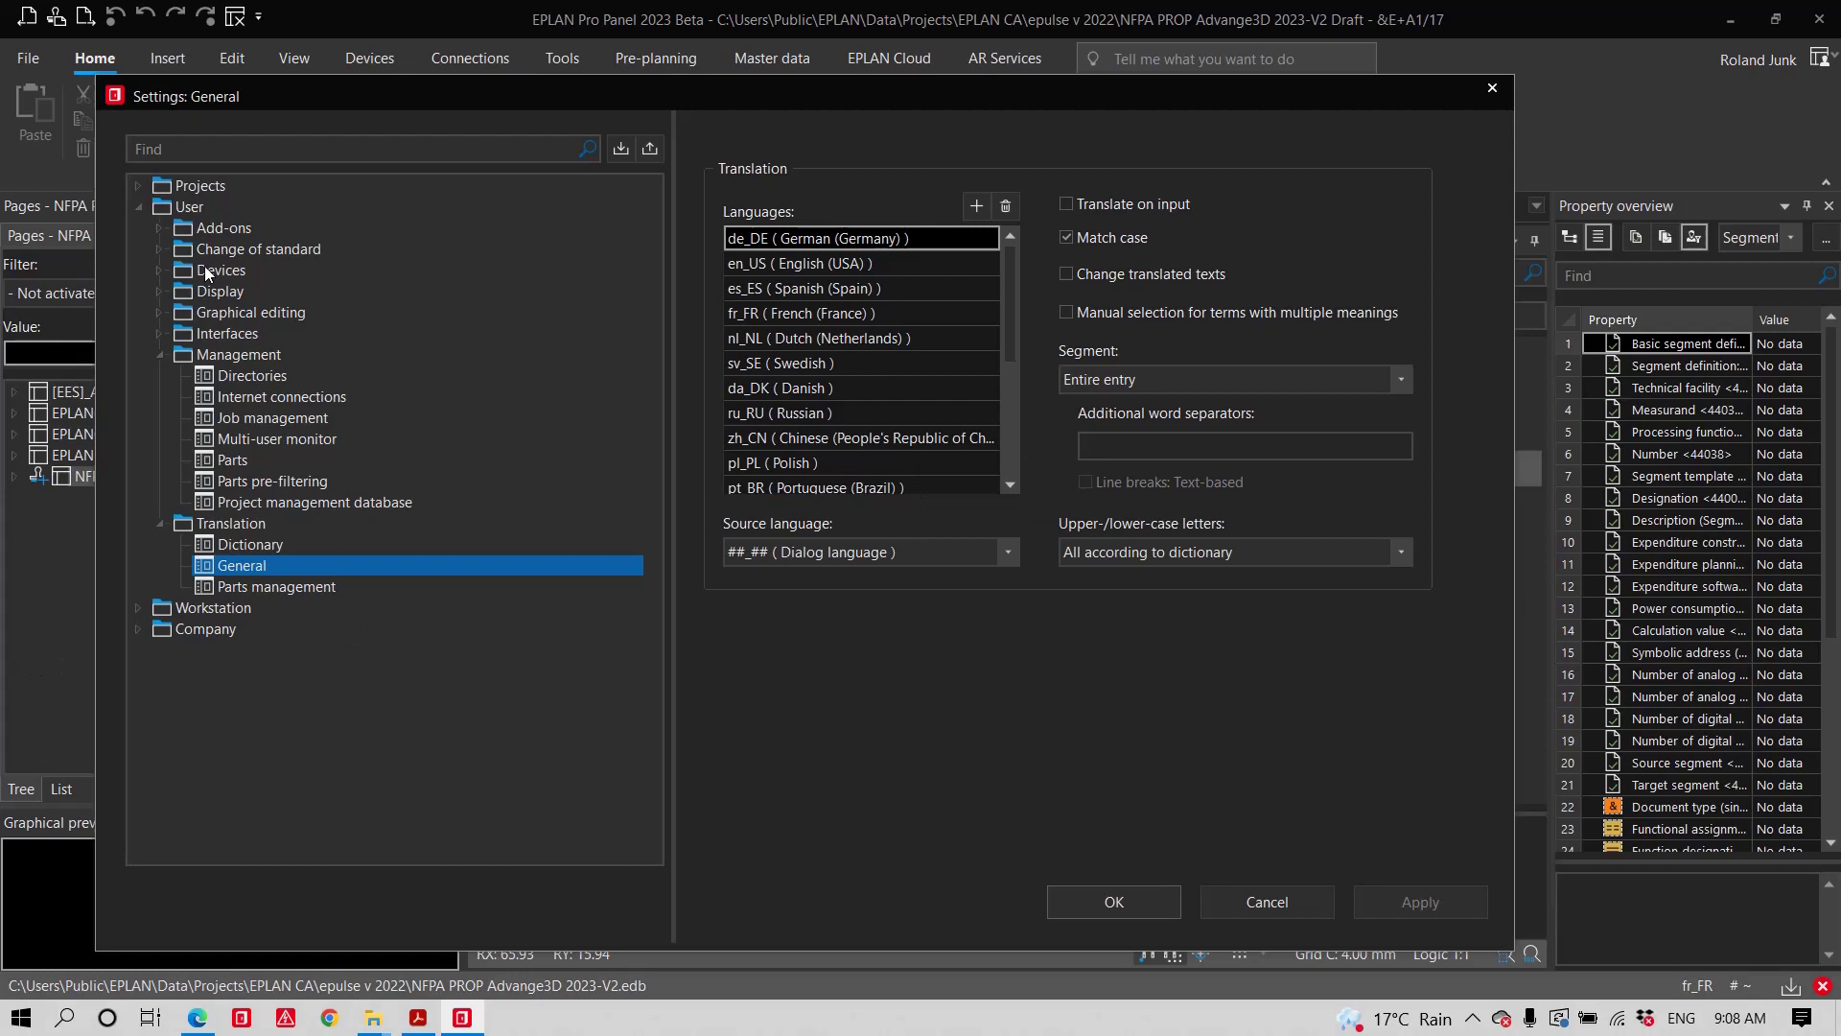
double_click(200, 186)
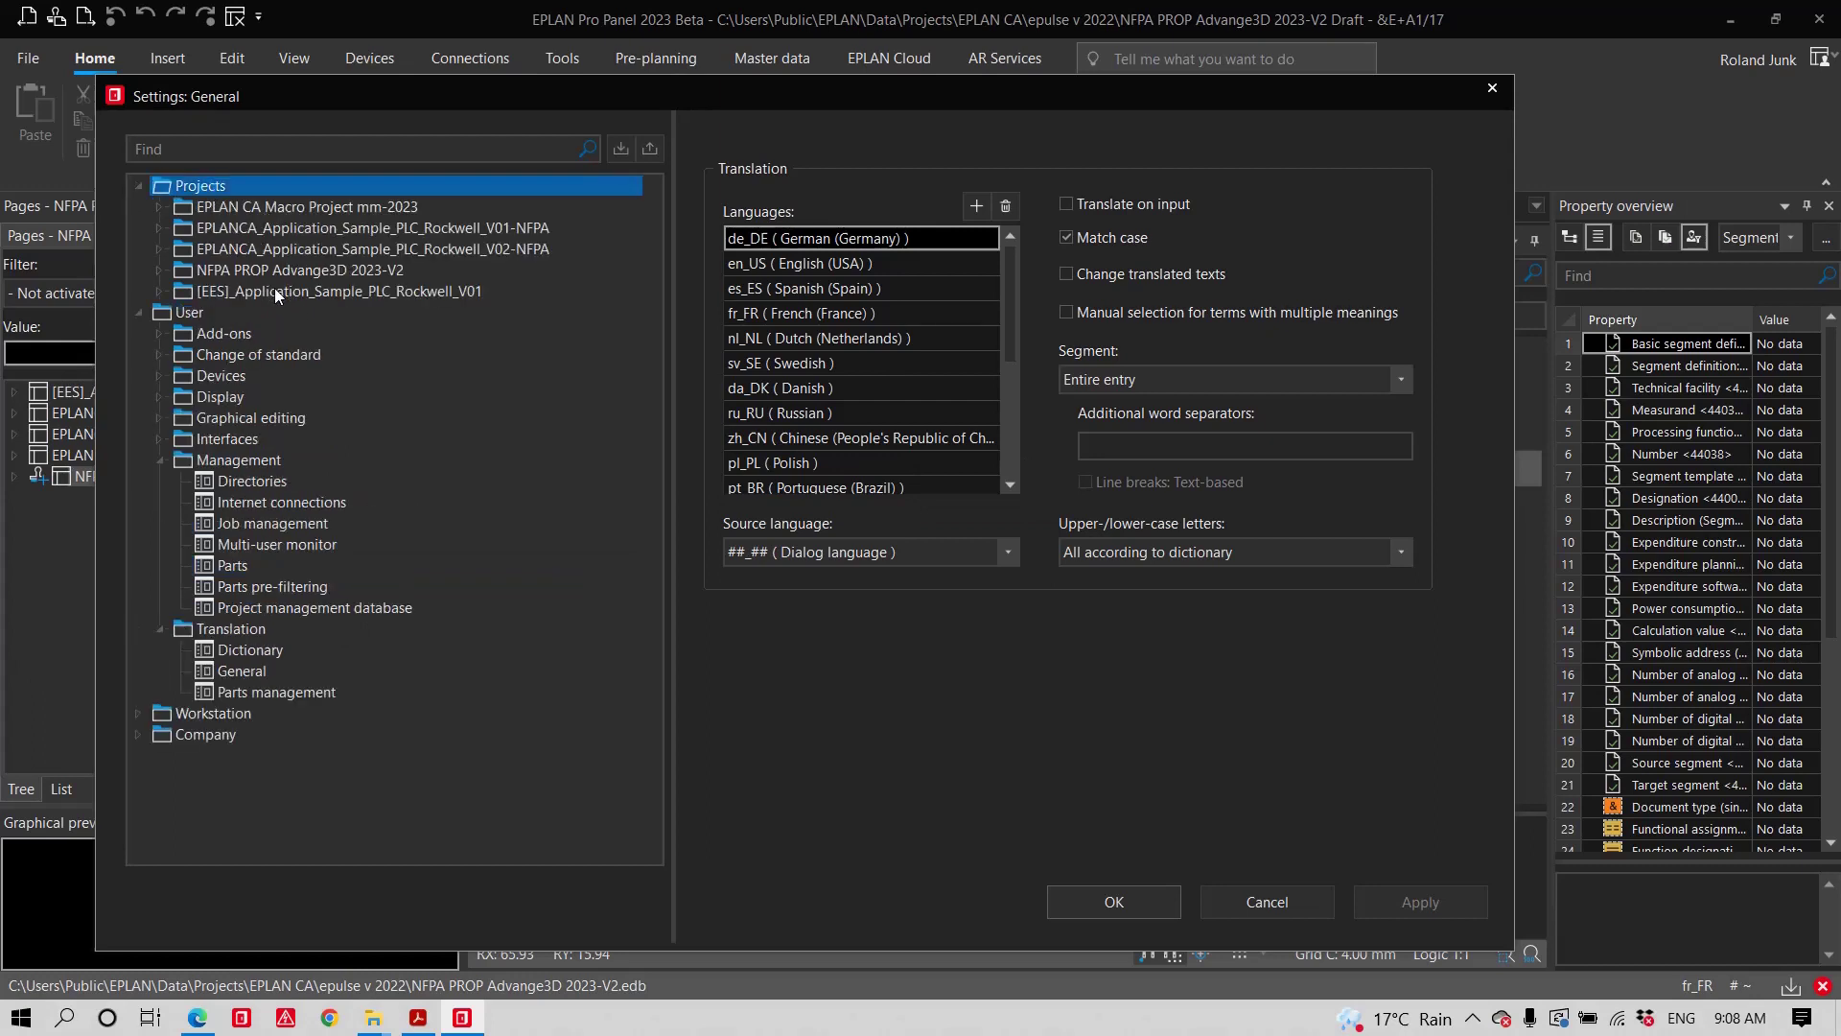
double_click(289, 272)
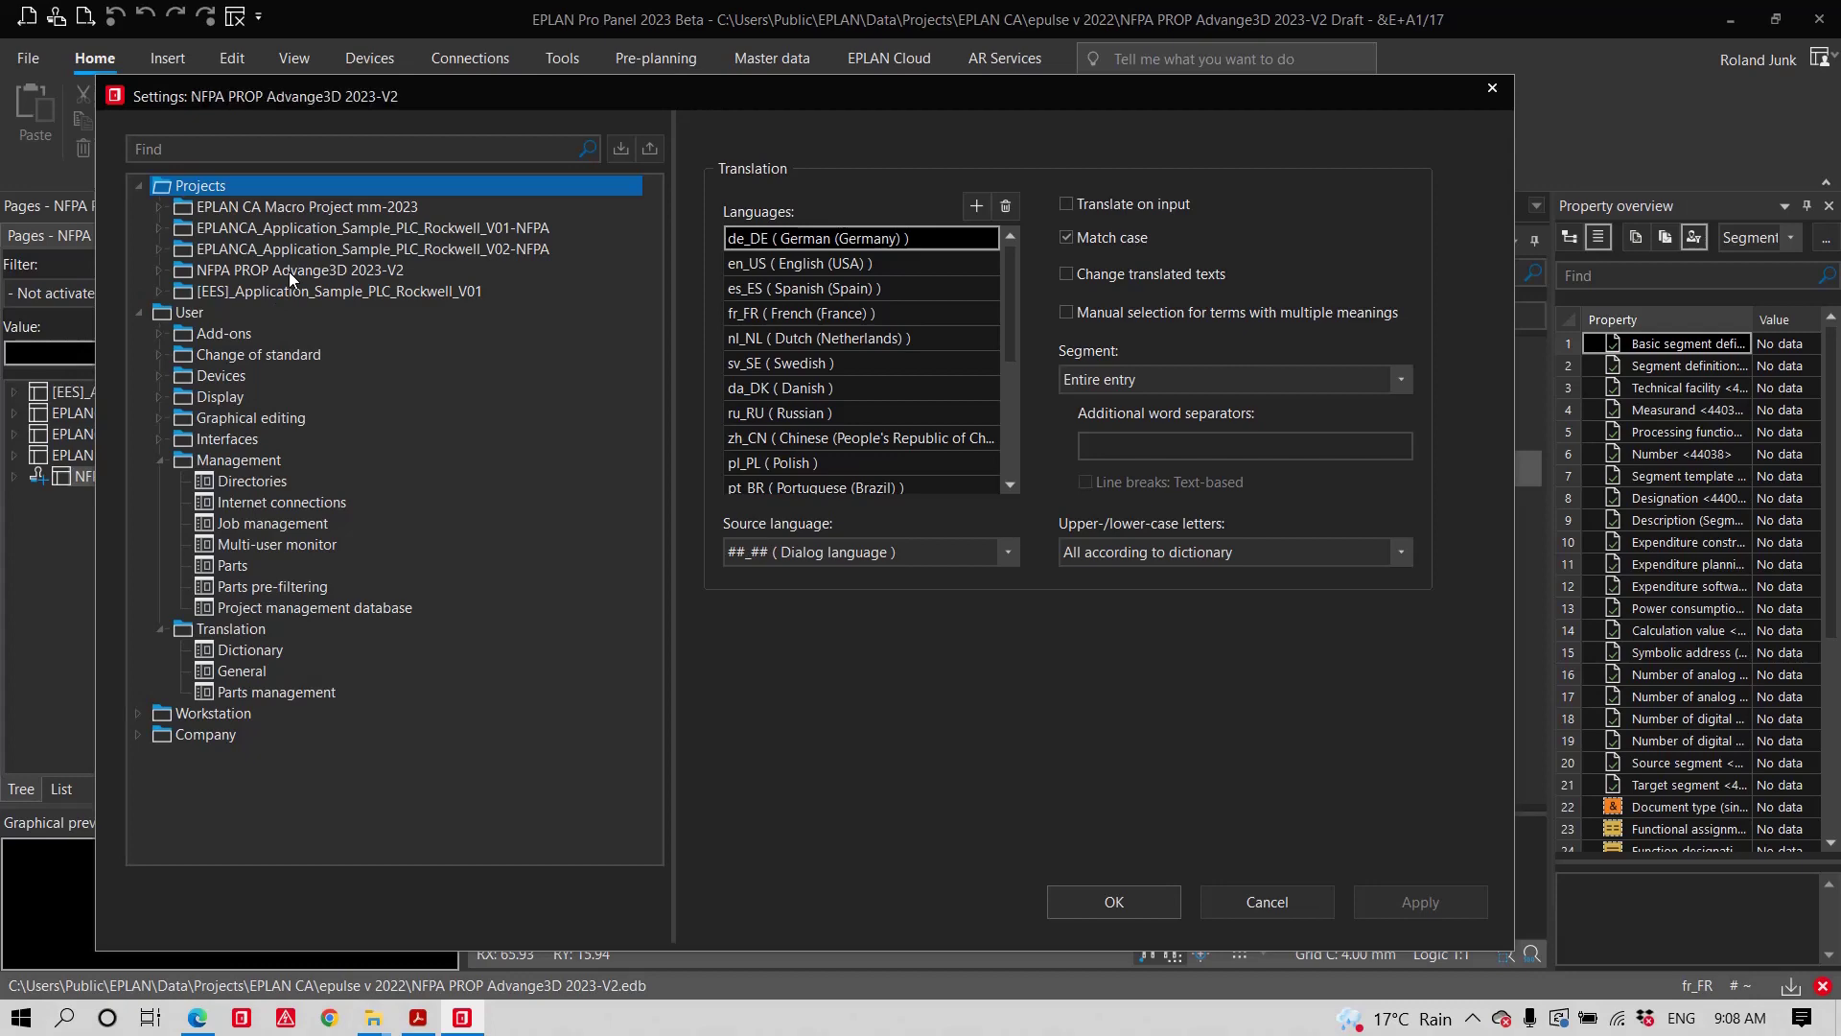
double_click(251, 503)
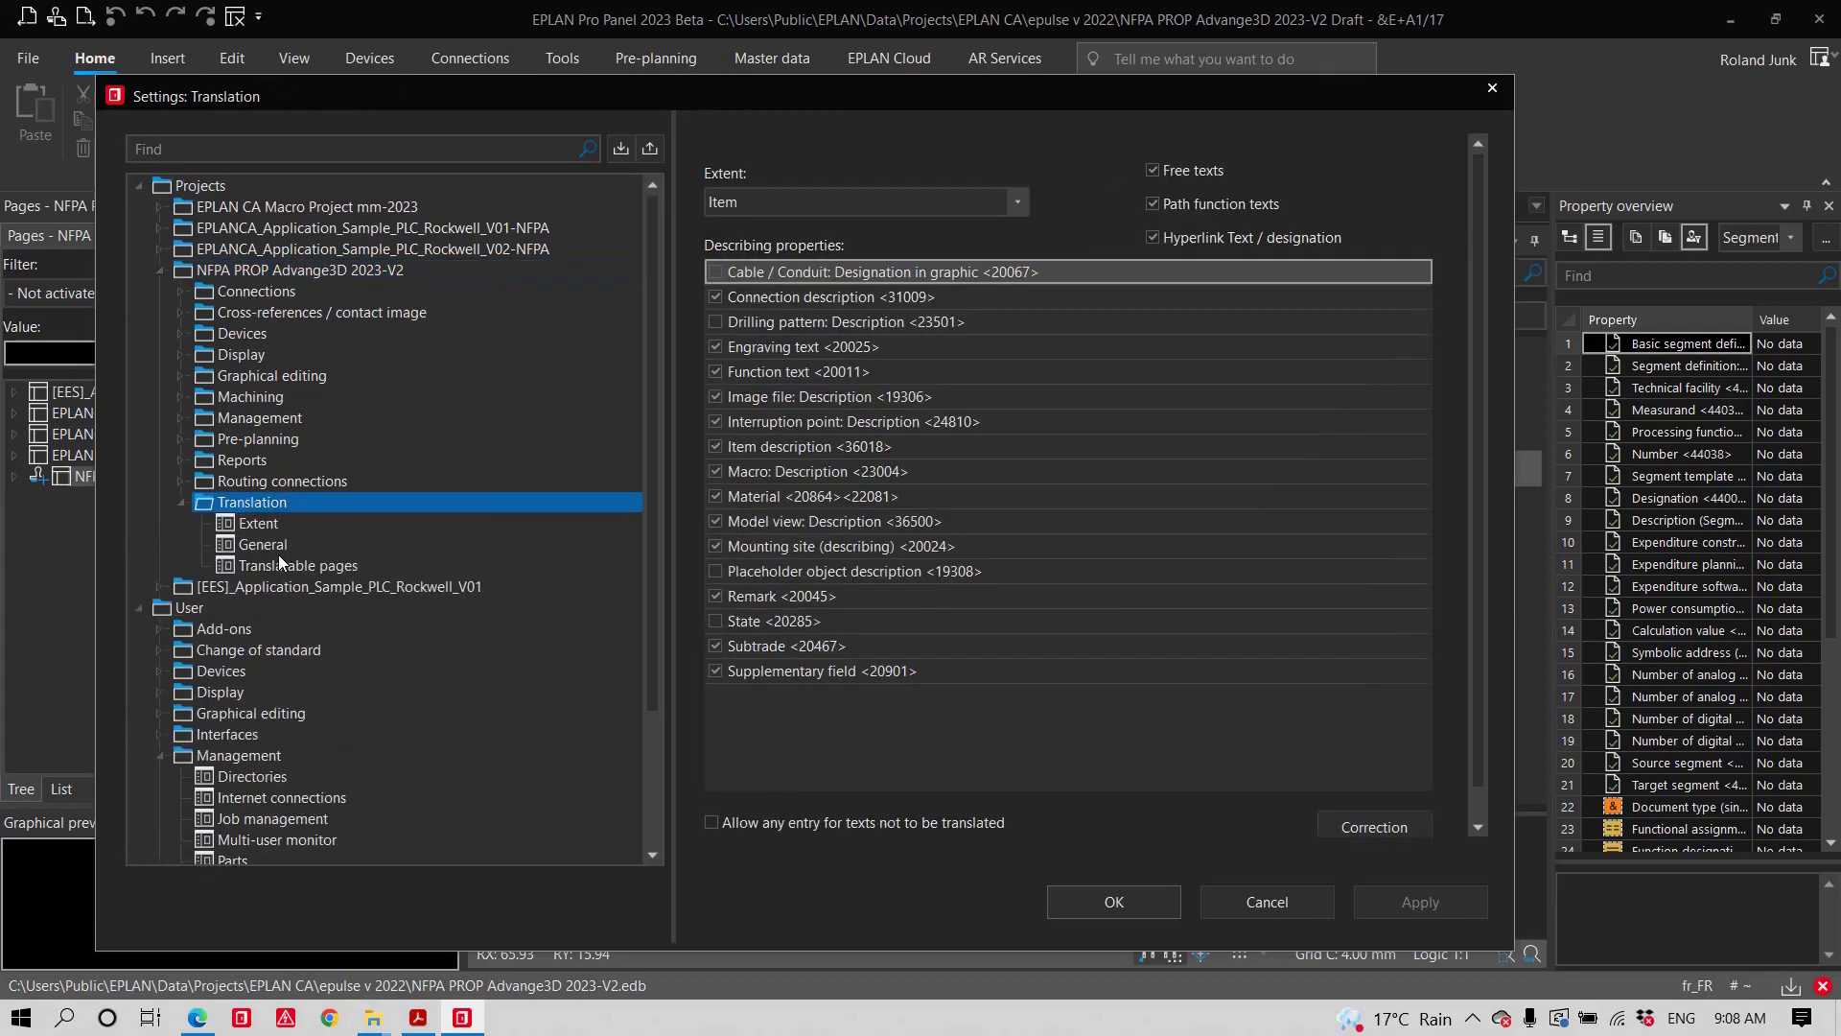
click(278, 558)
click(278, 544)
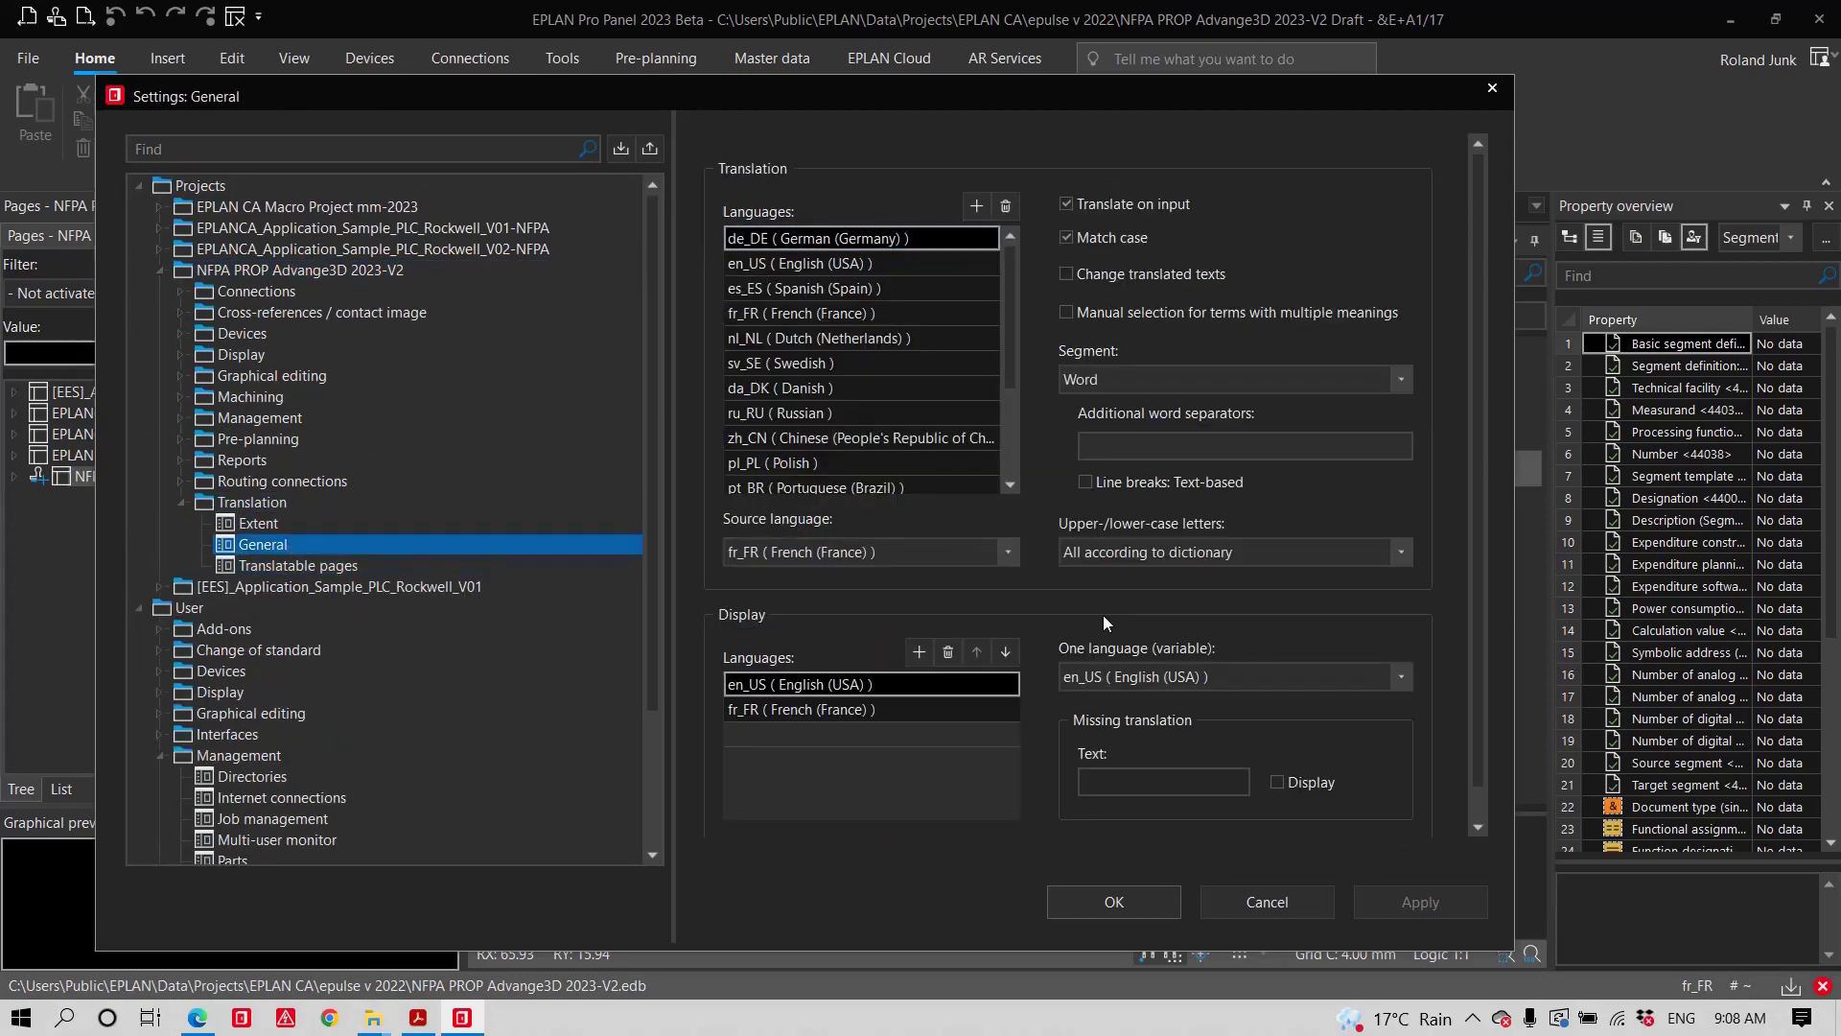
- Remove fr_FR from the display languages and confirm the warning
click(906, 711)
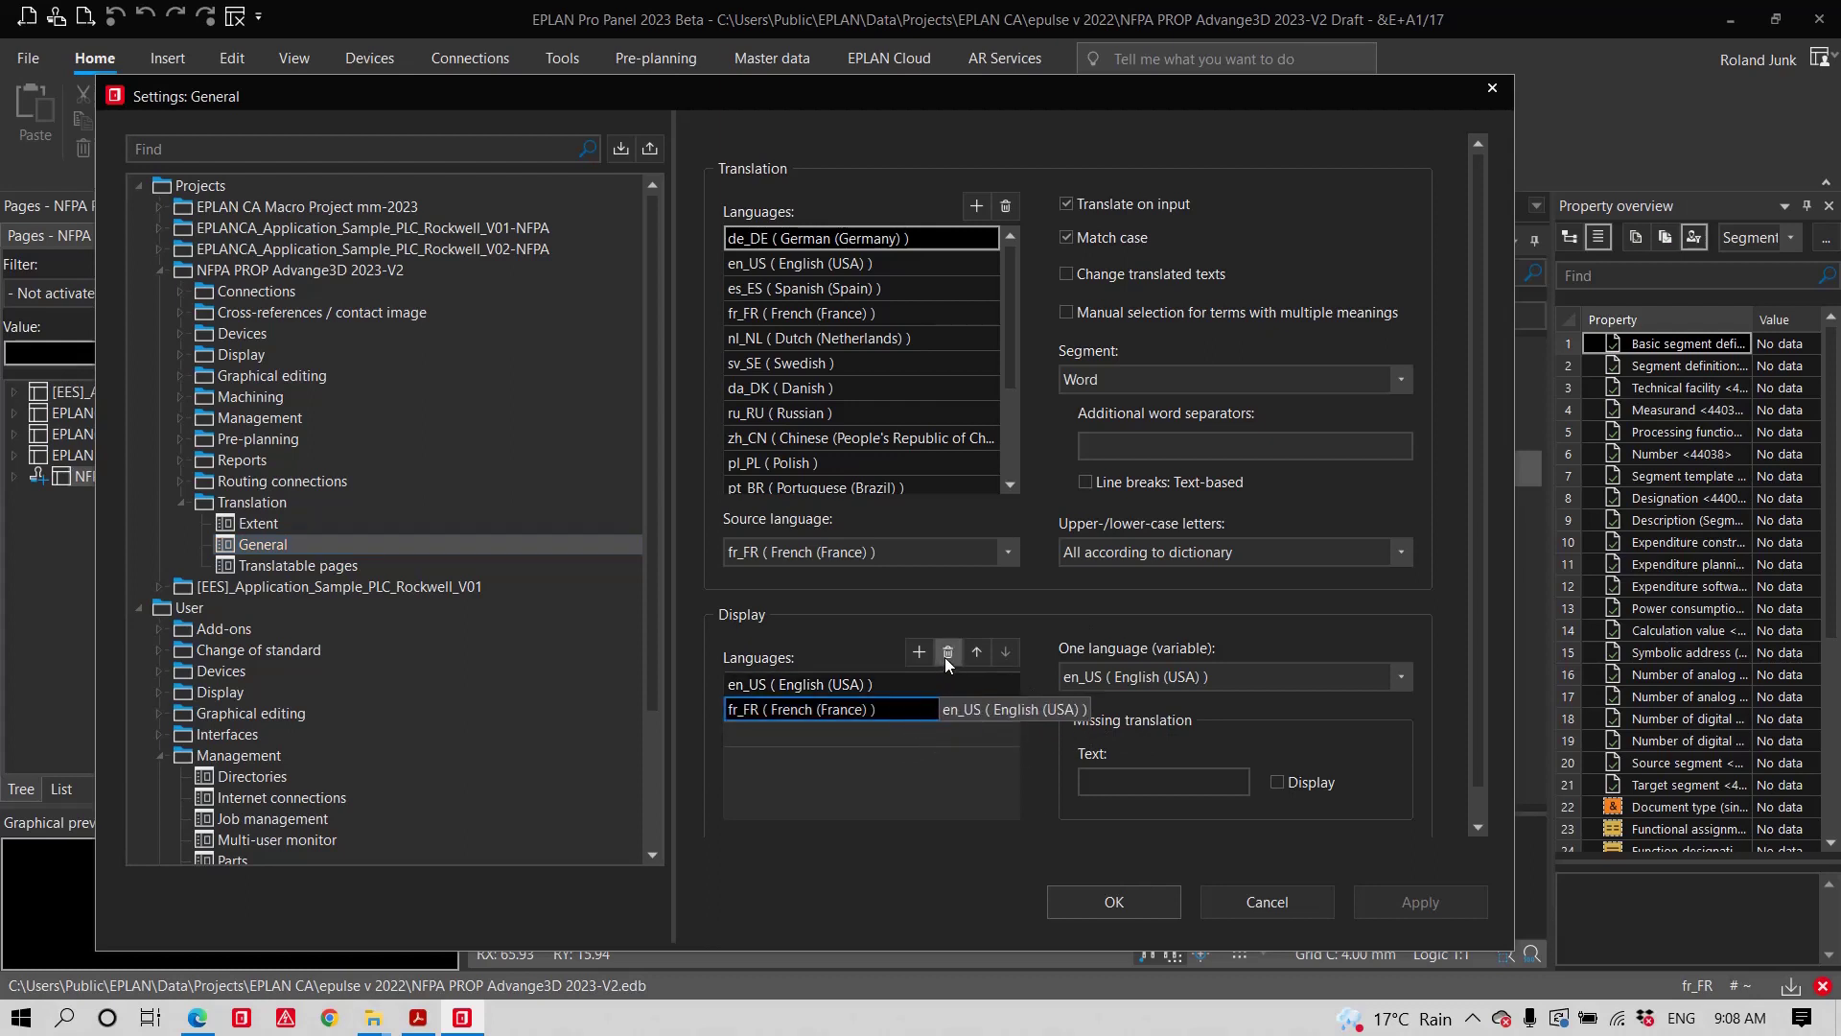
click(948, 653)
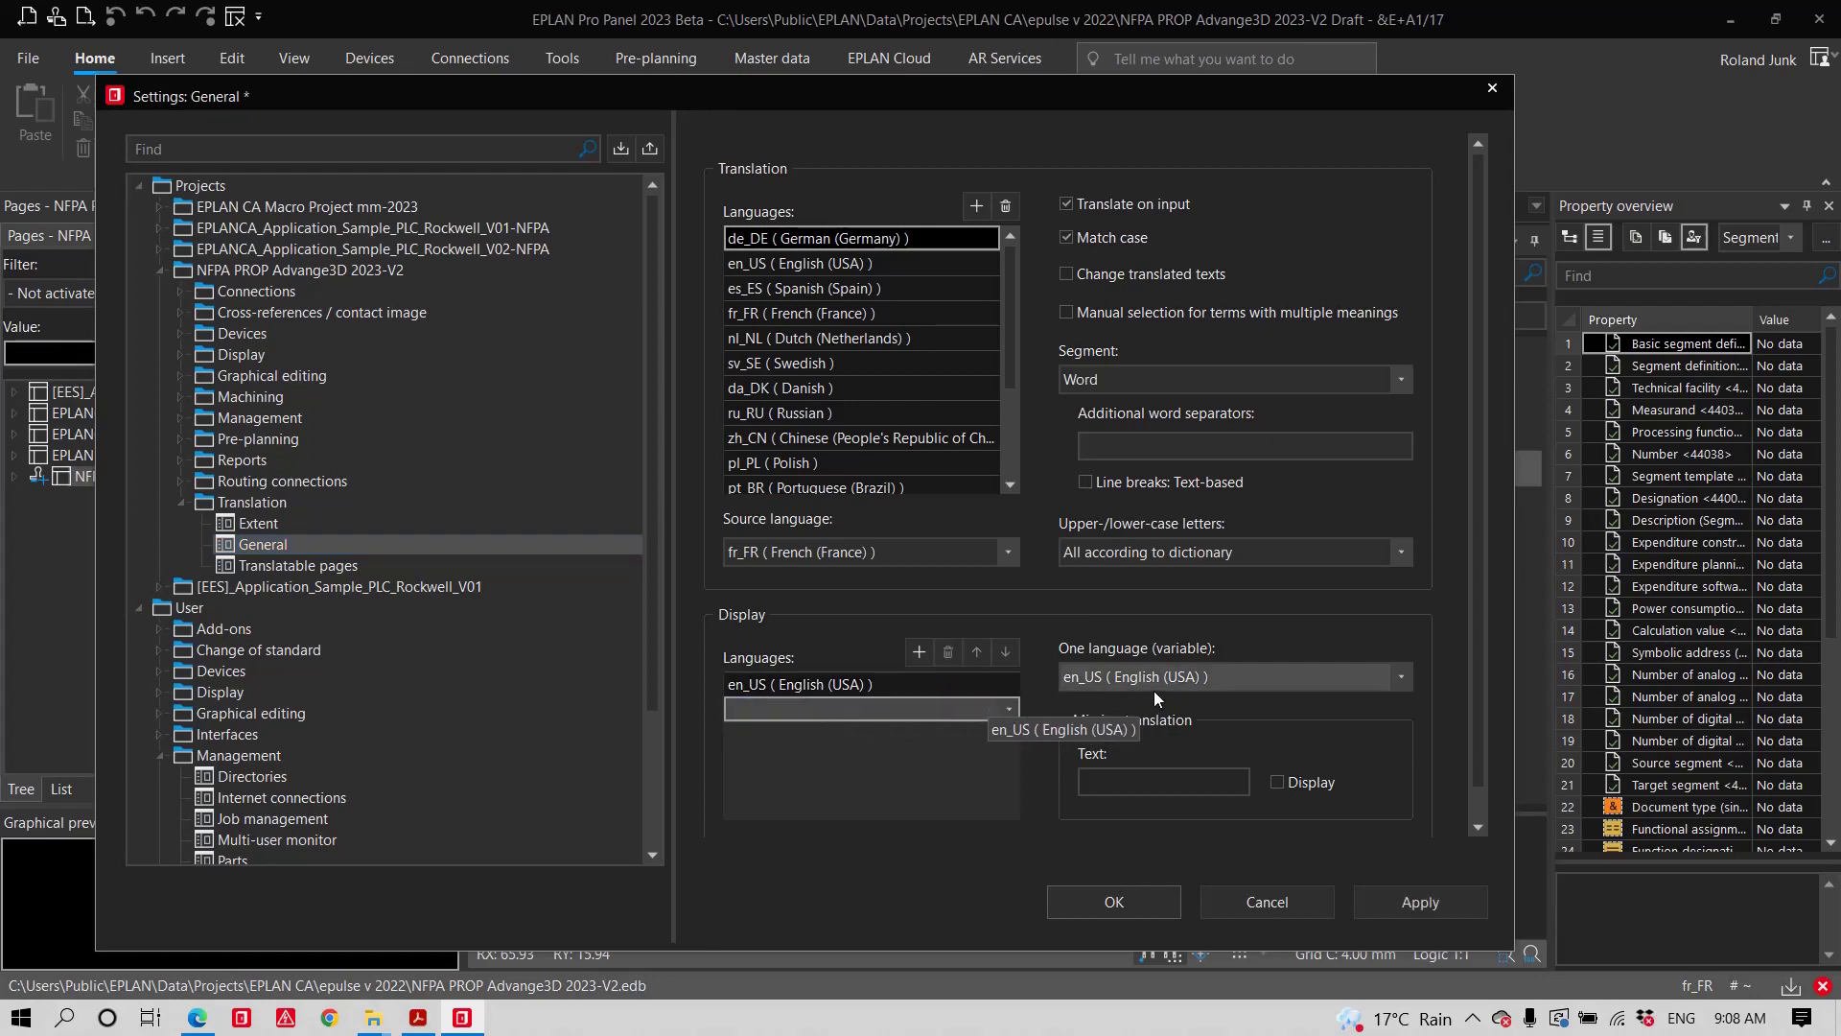
click(1116, 902)
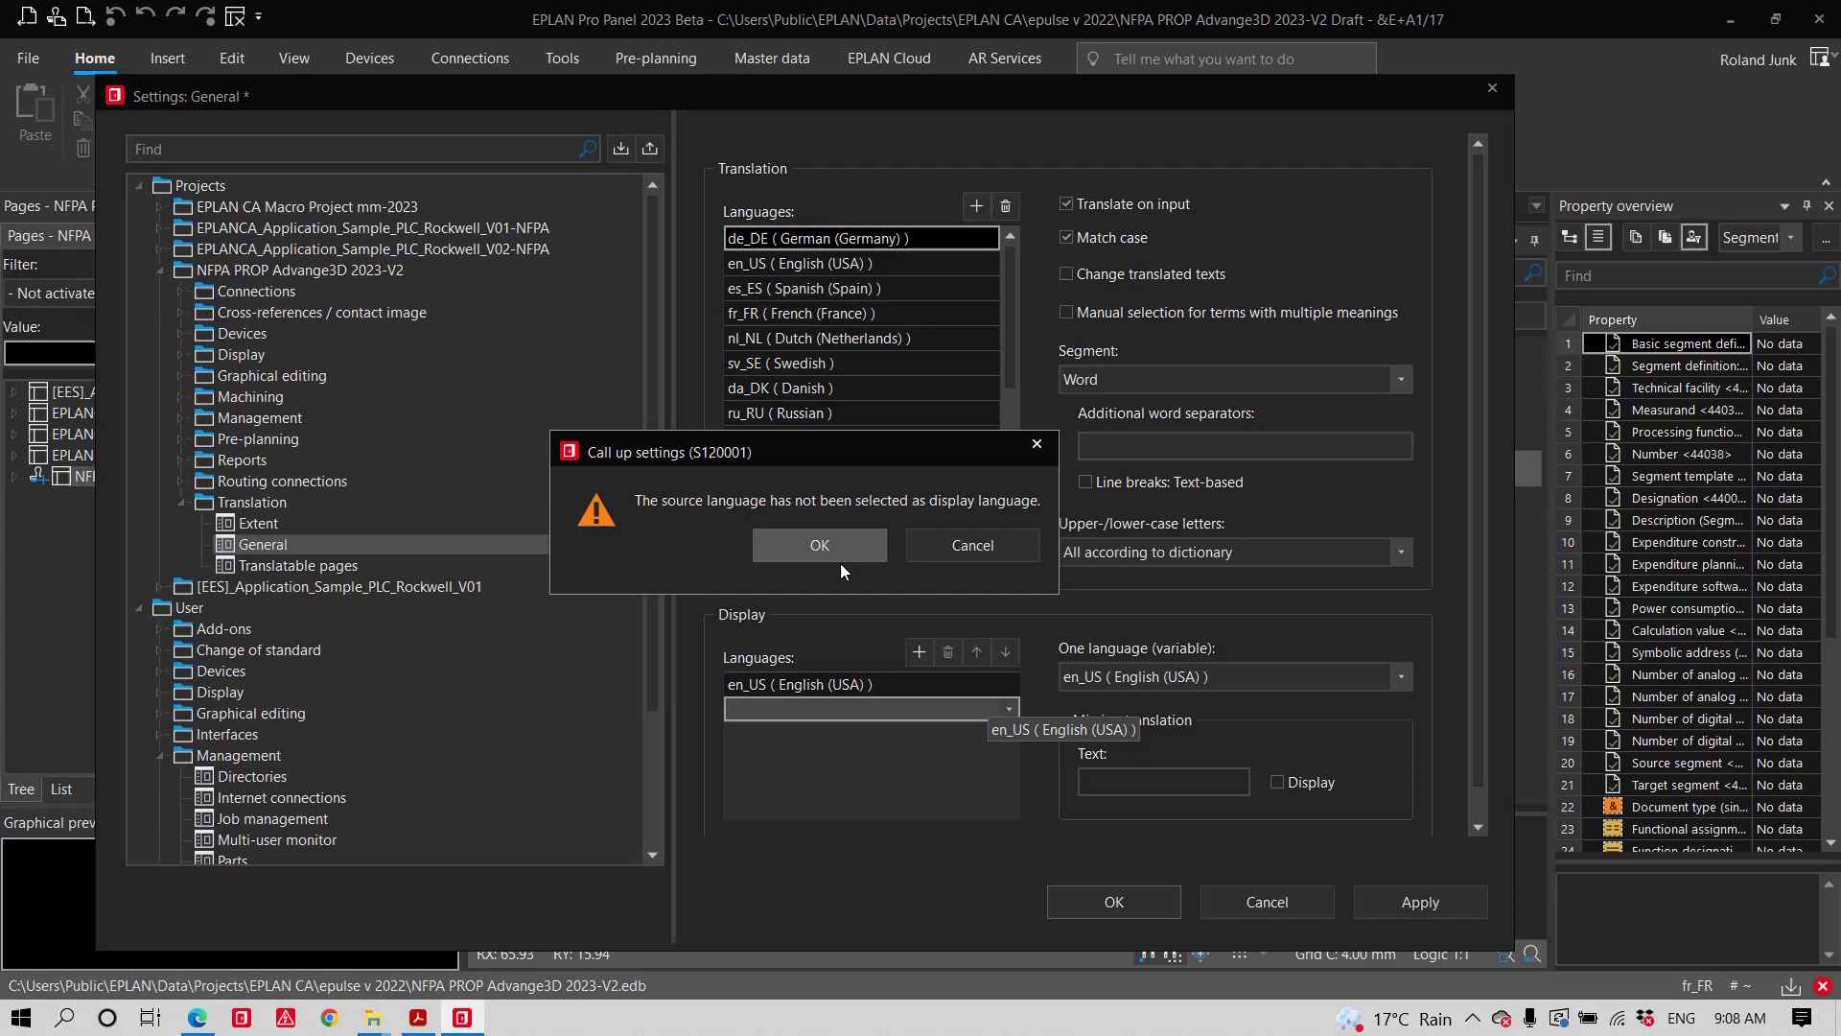
click(837, 555)
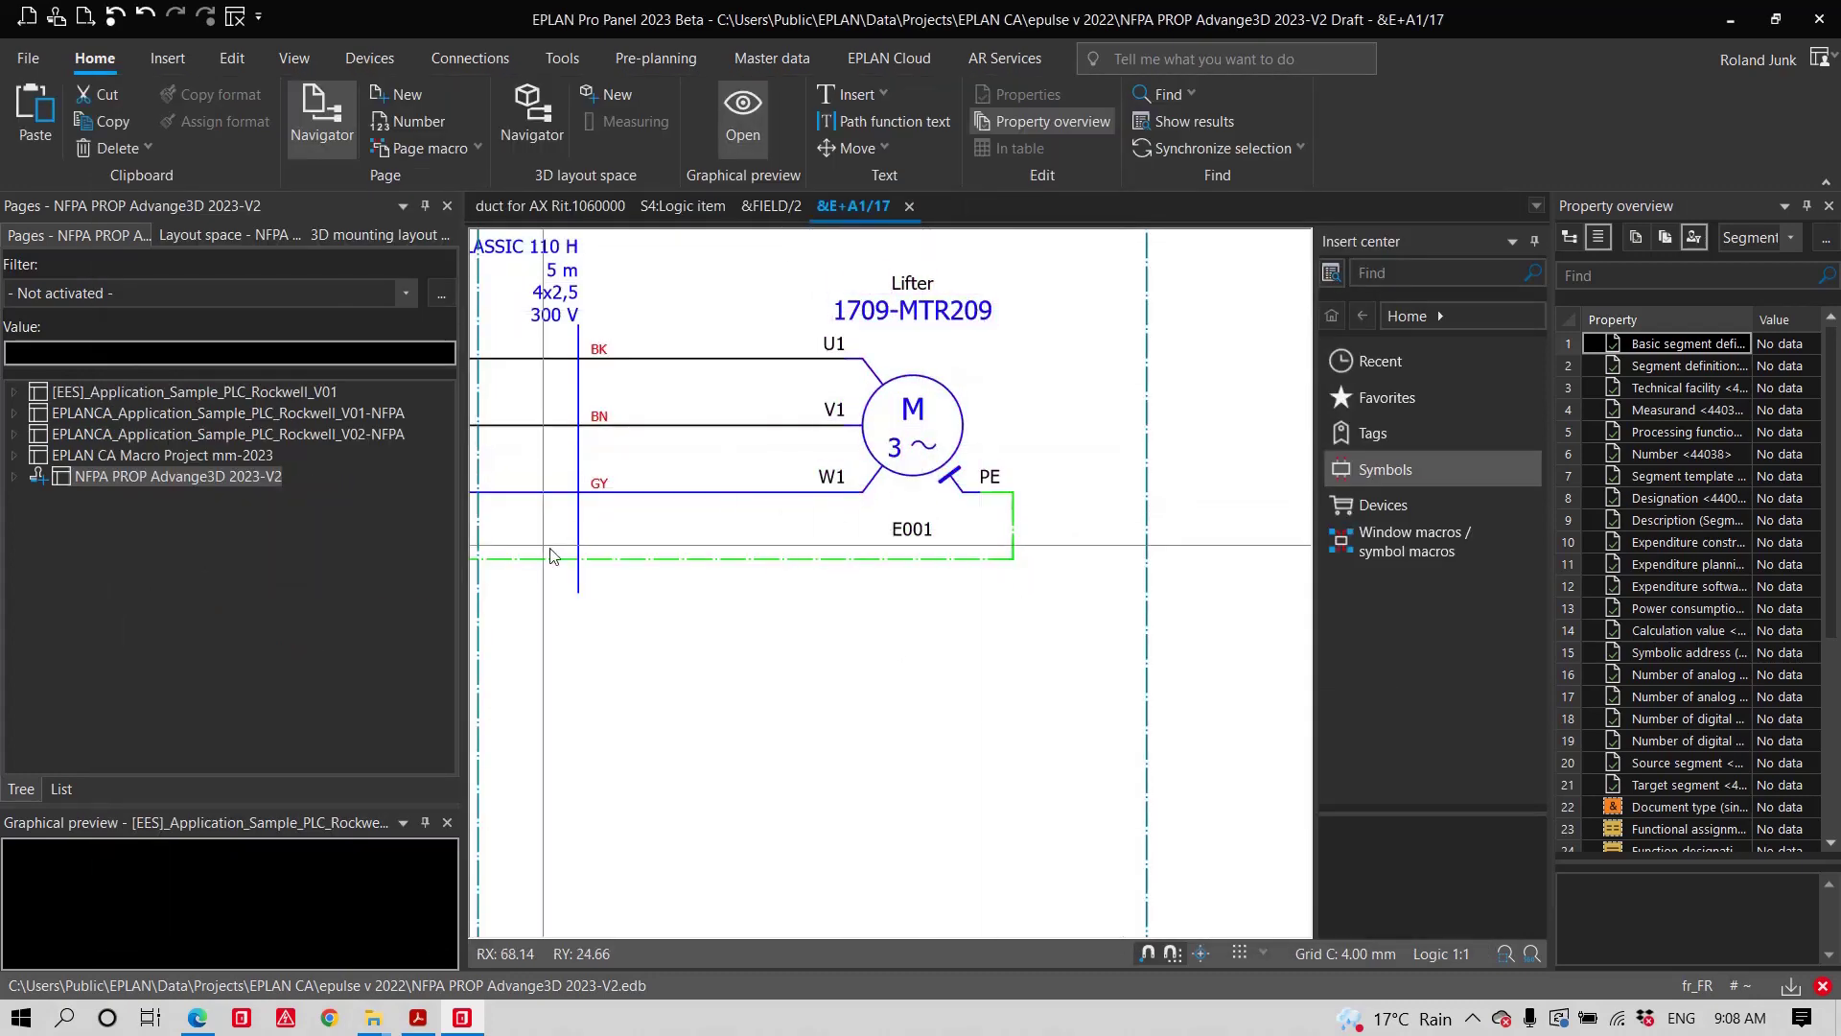
- Open title page &D=3D+A1/1, then the 2.3 Table des matières page, panned into view
click(178, 477)
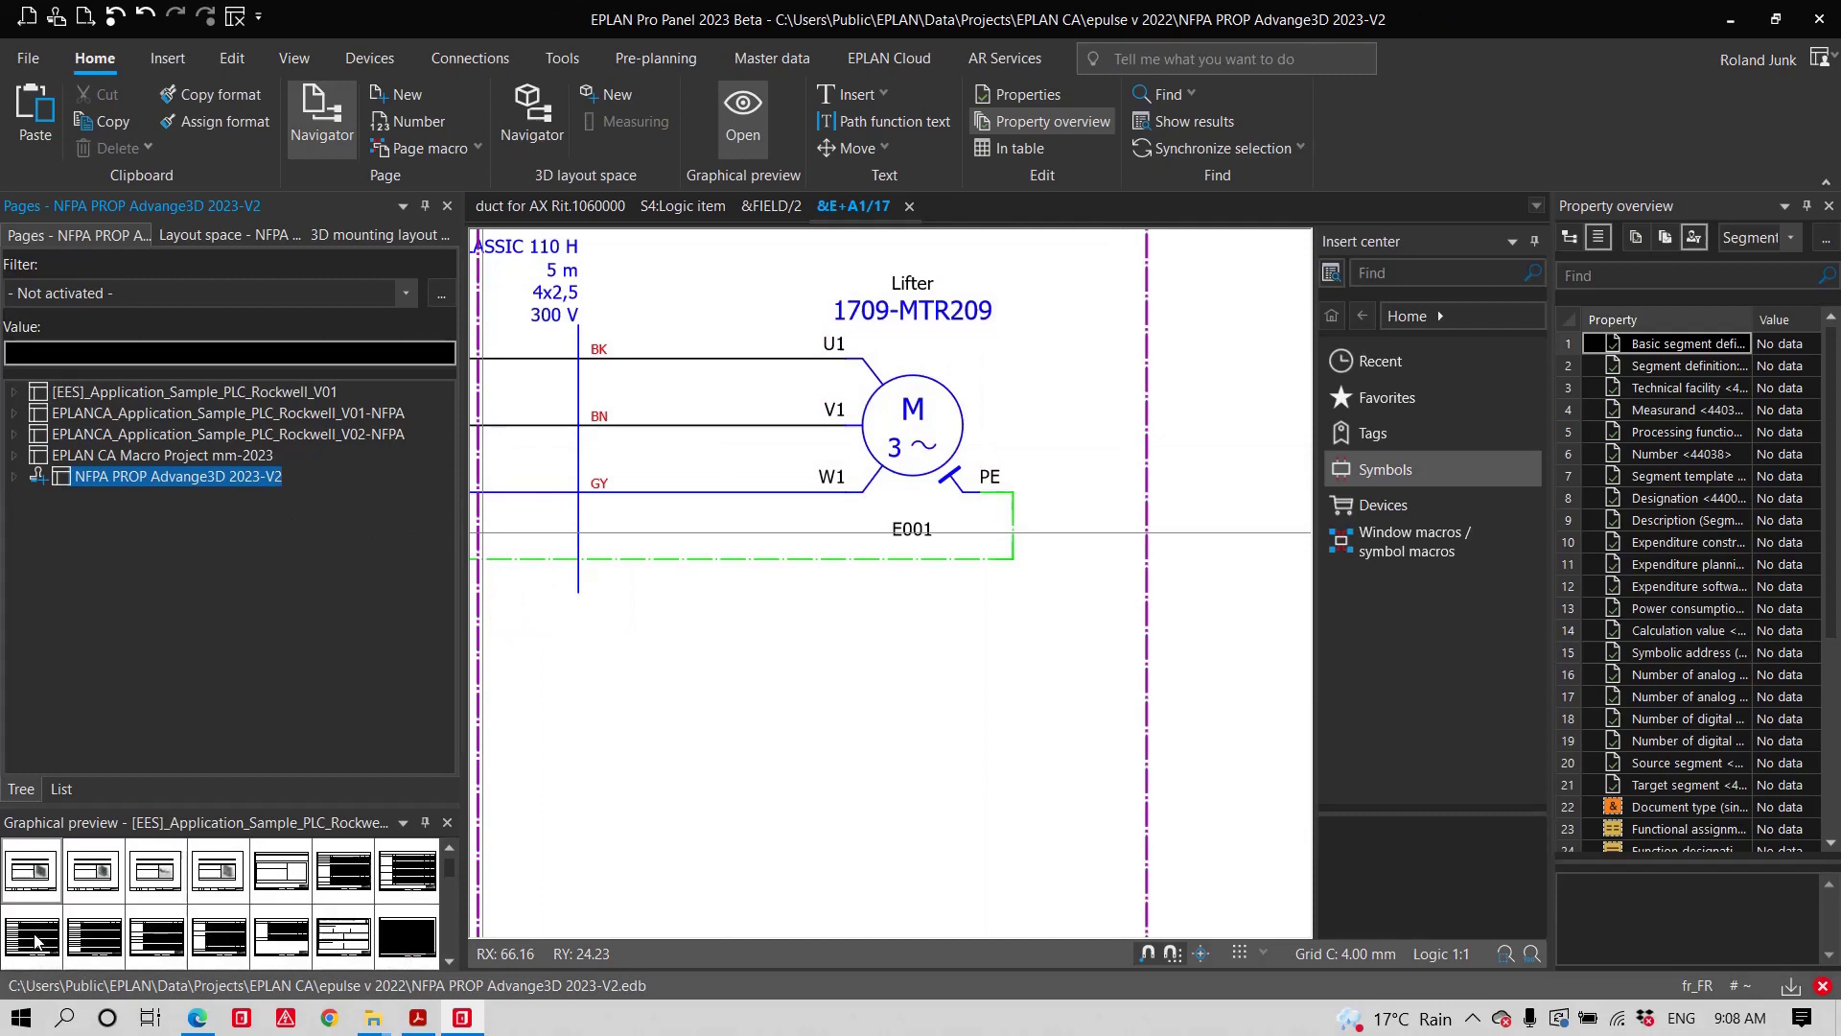
double_click(32, 870)
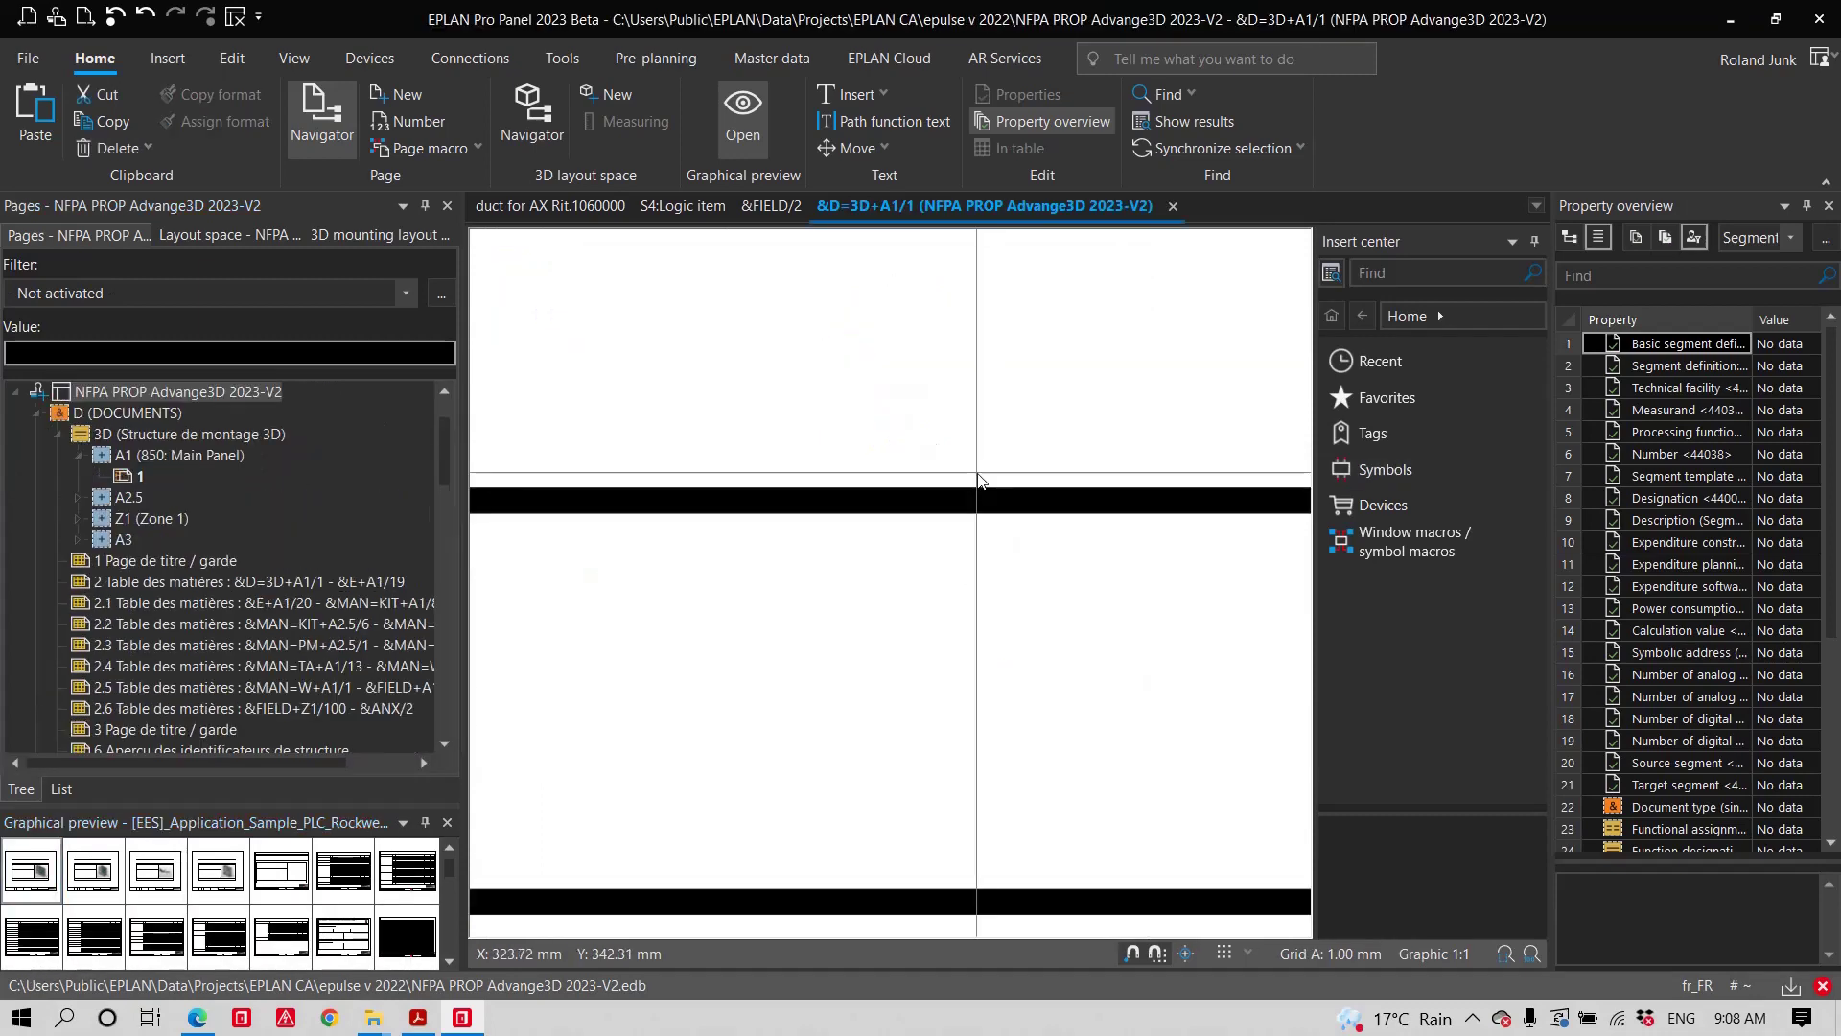
scroll(978, 479, down, 5)
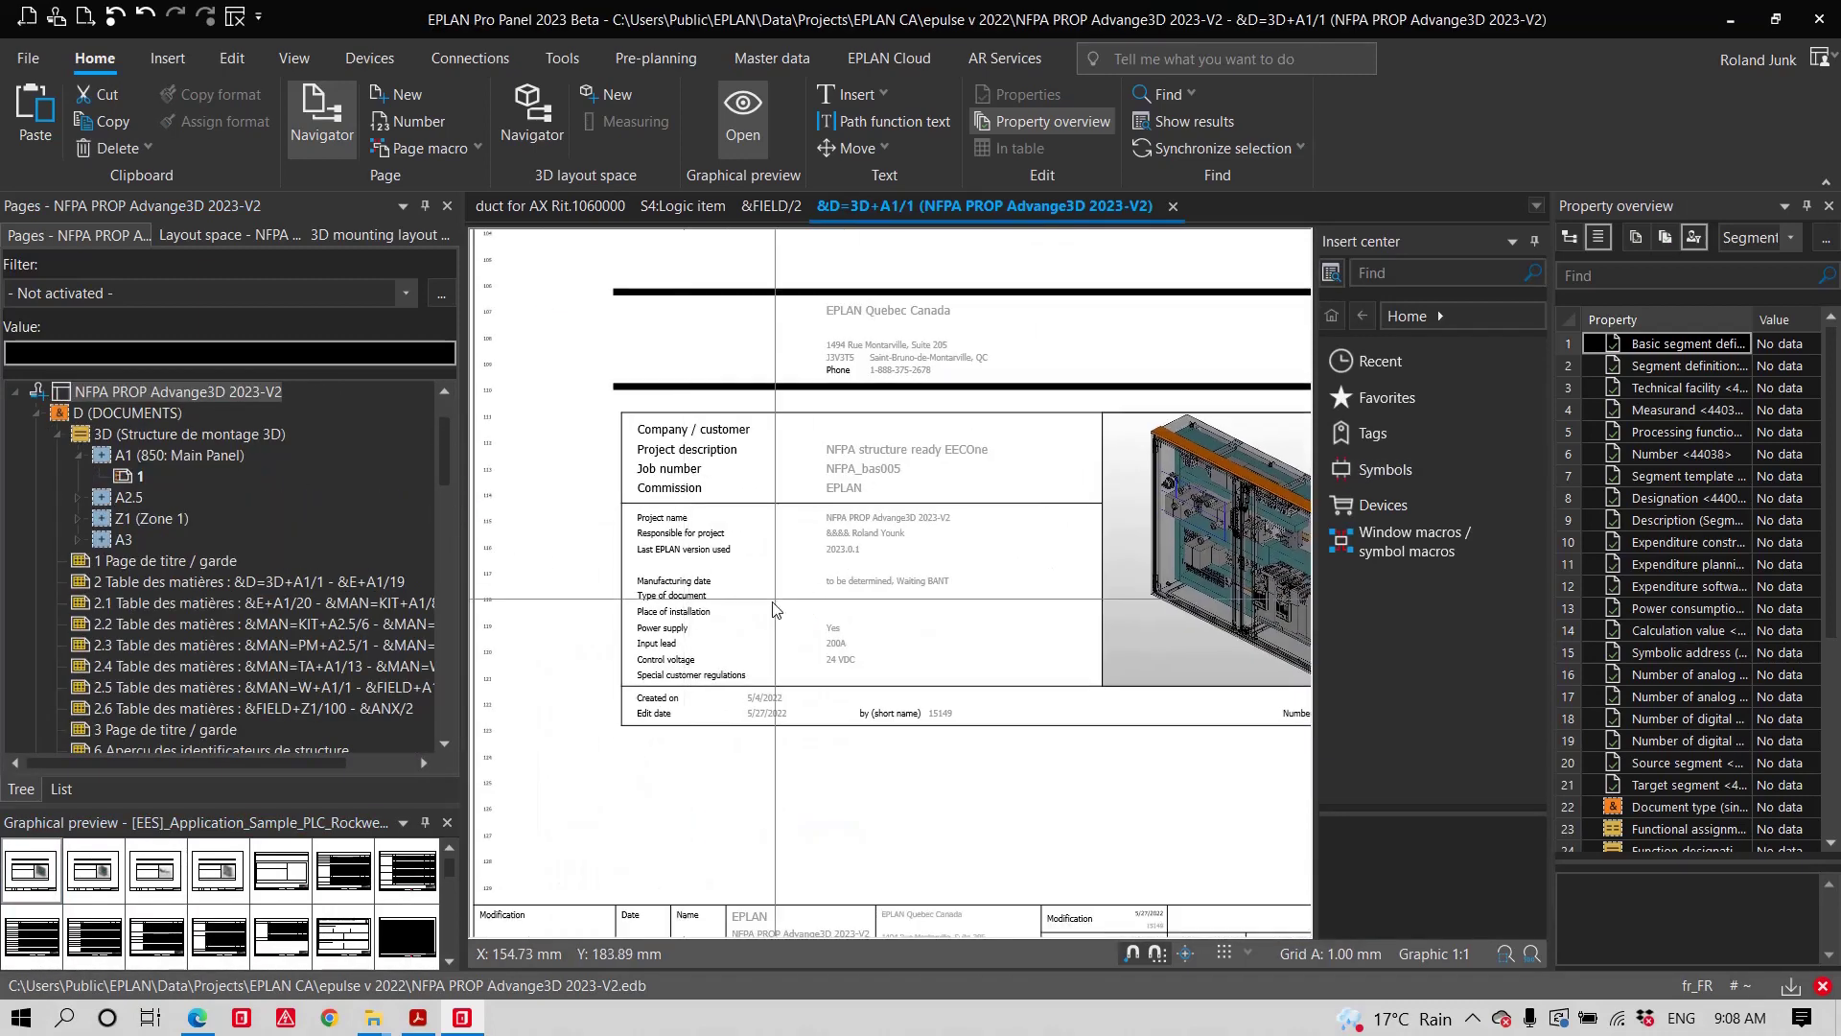
scroll(776, 610, up, 2)
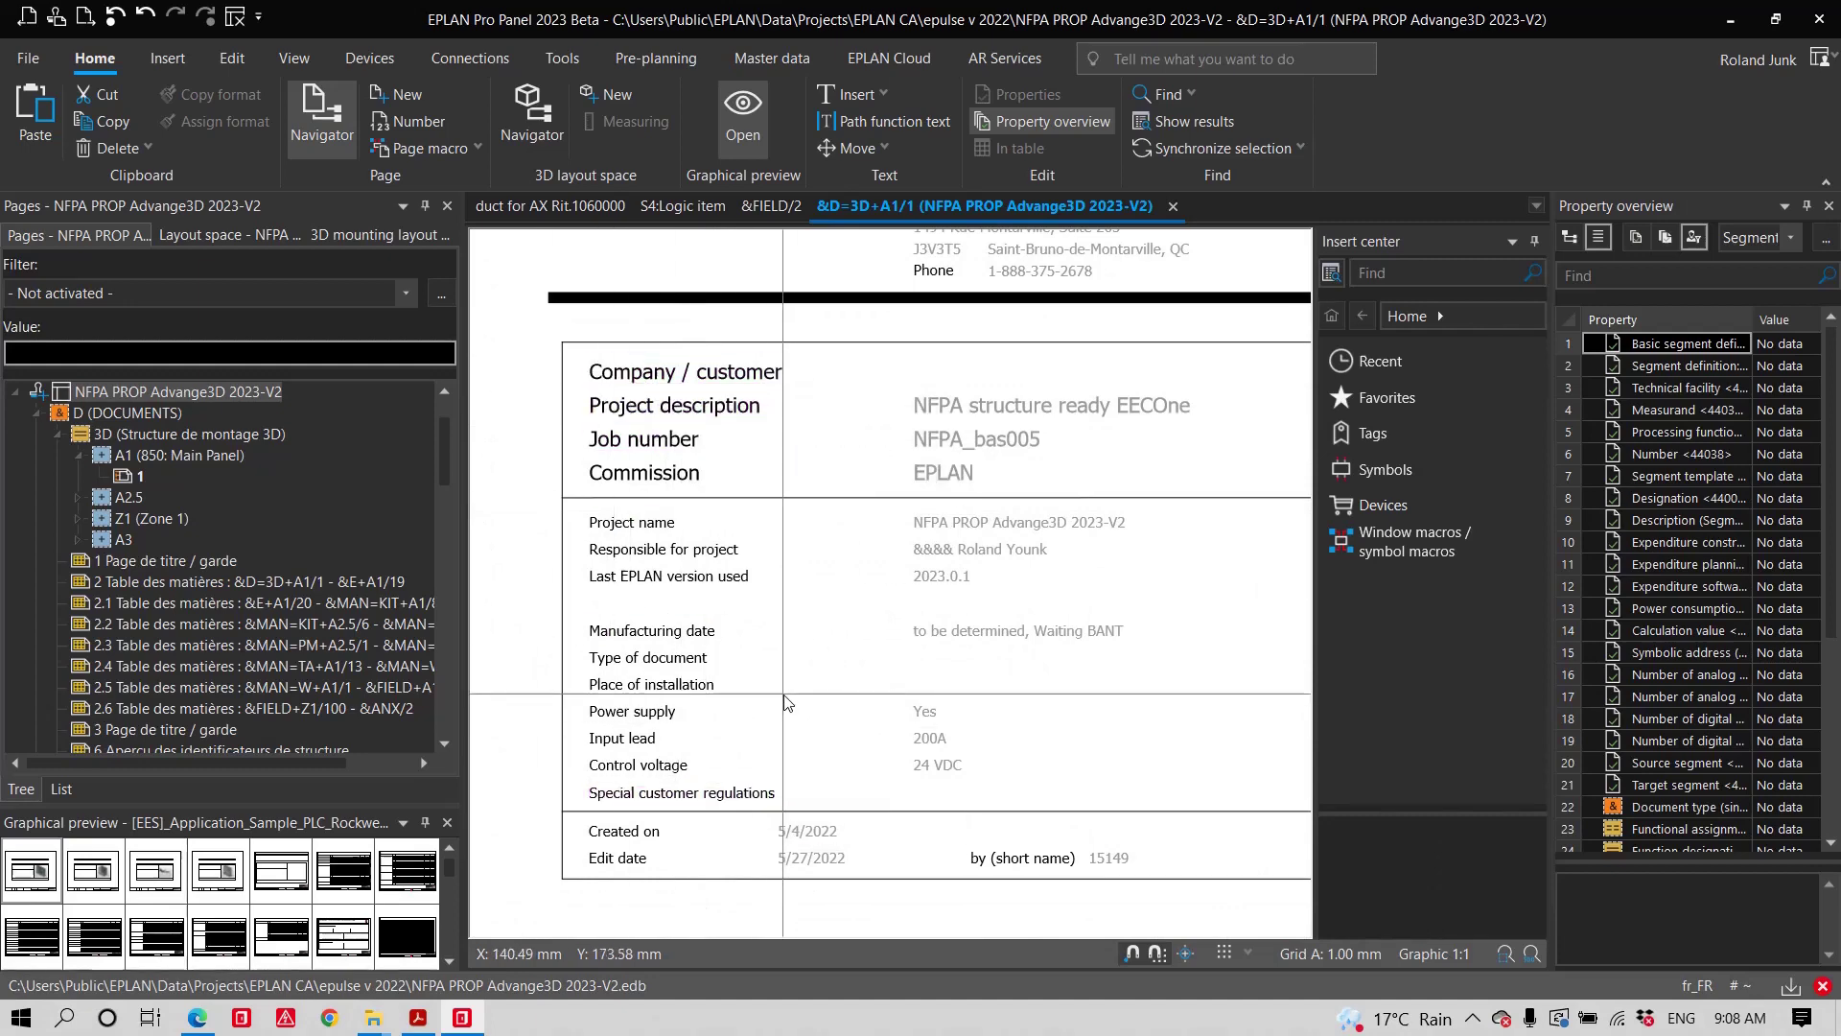
click(200, 645)
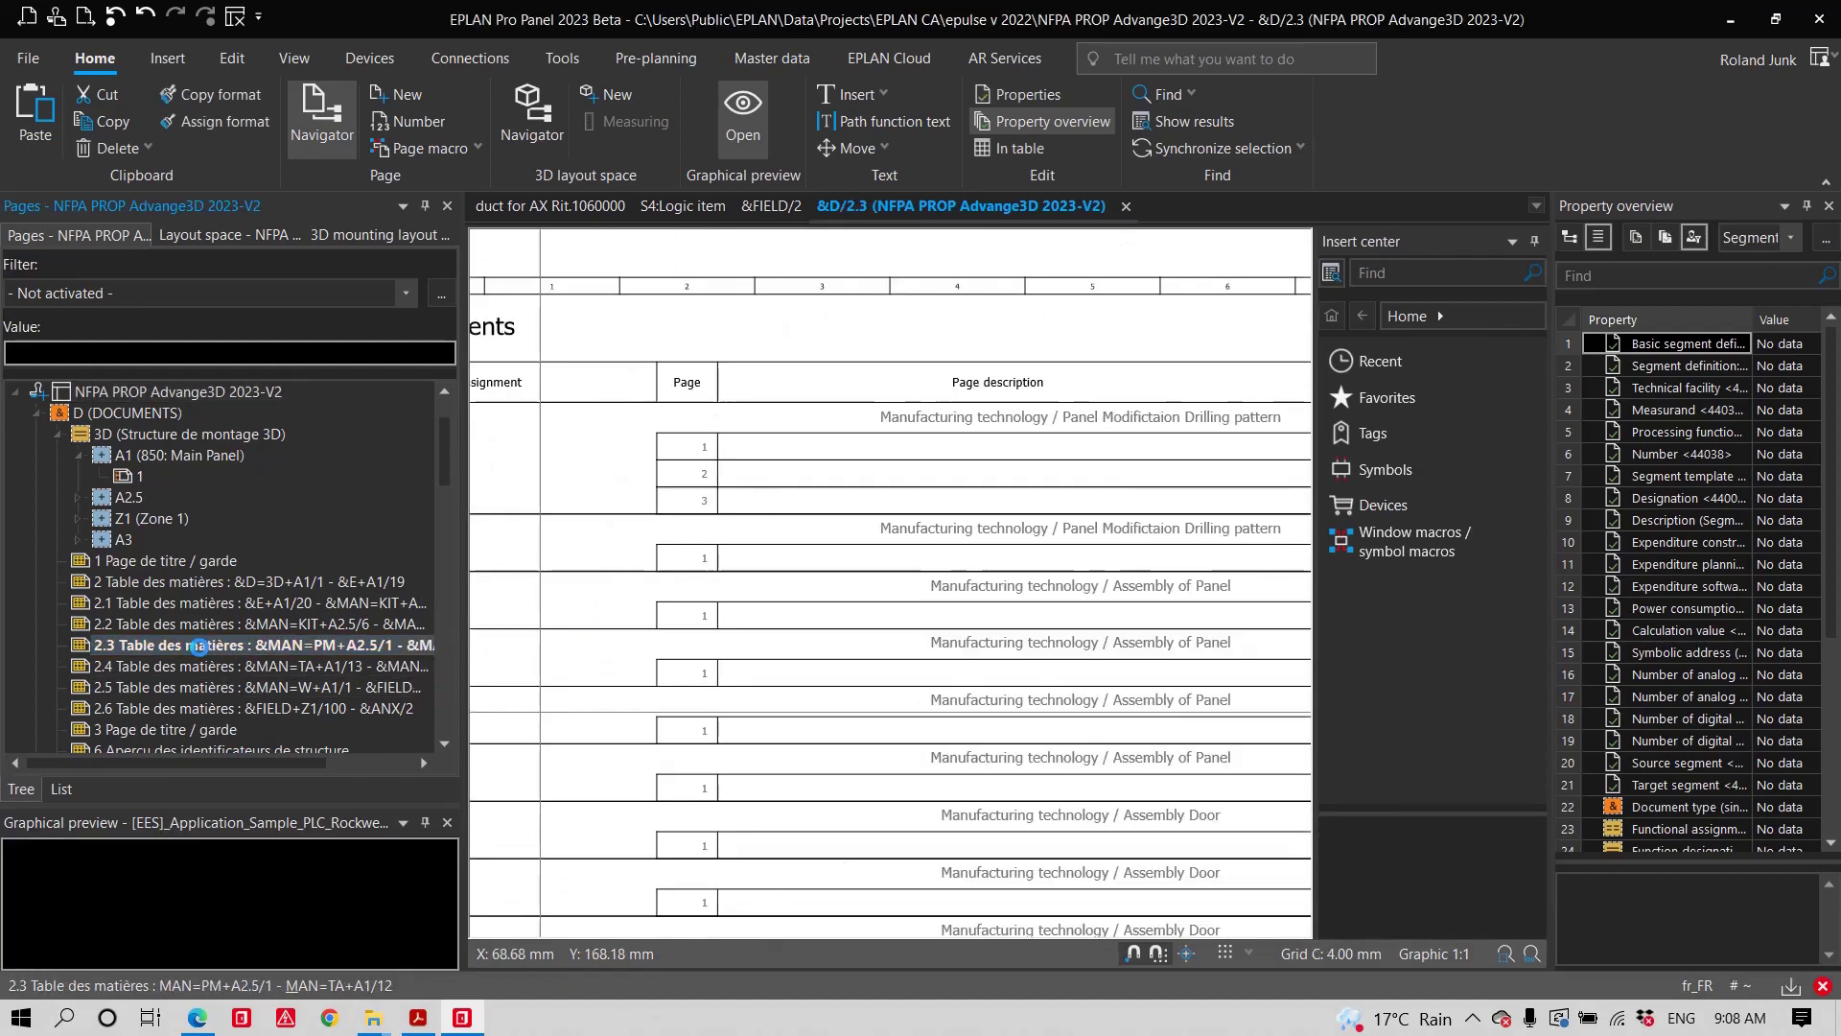
middle_drag(764, 649, 1025, 642)
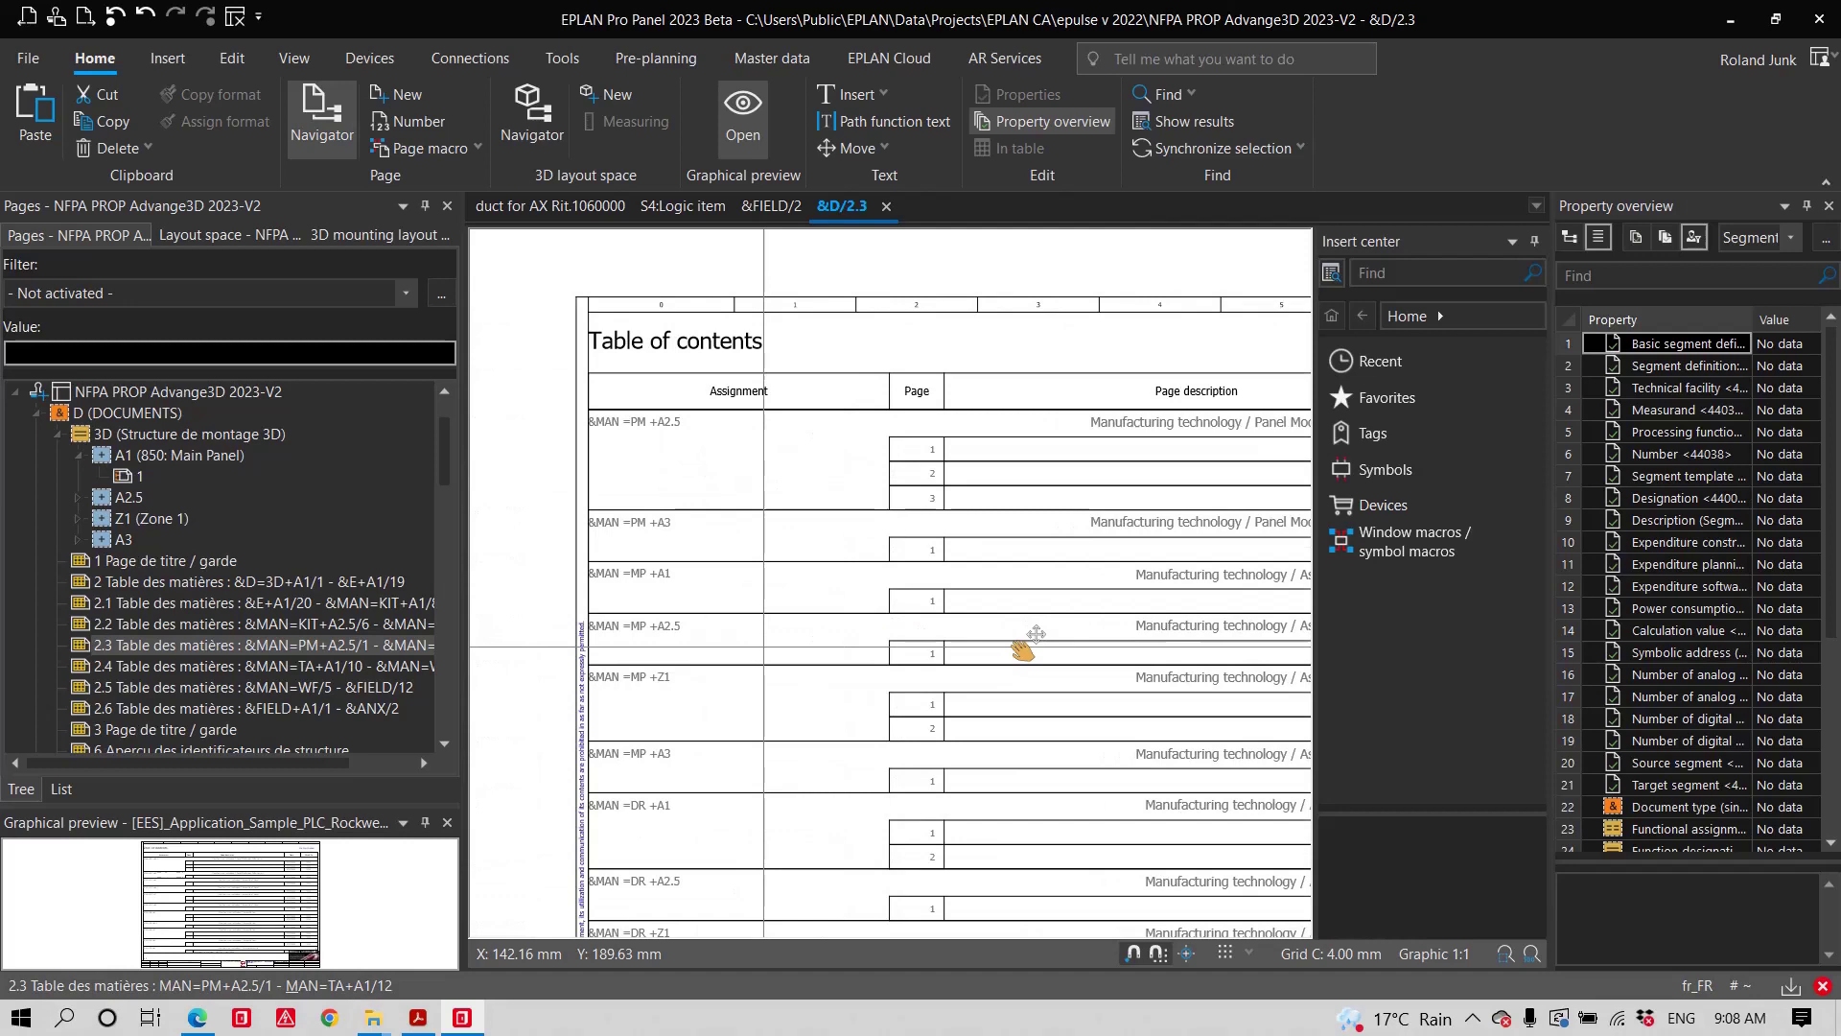
- Set the One language (variable) setting to fr_FR in the project settings
click(29, 58)
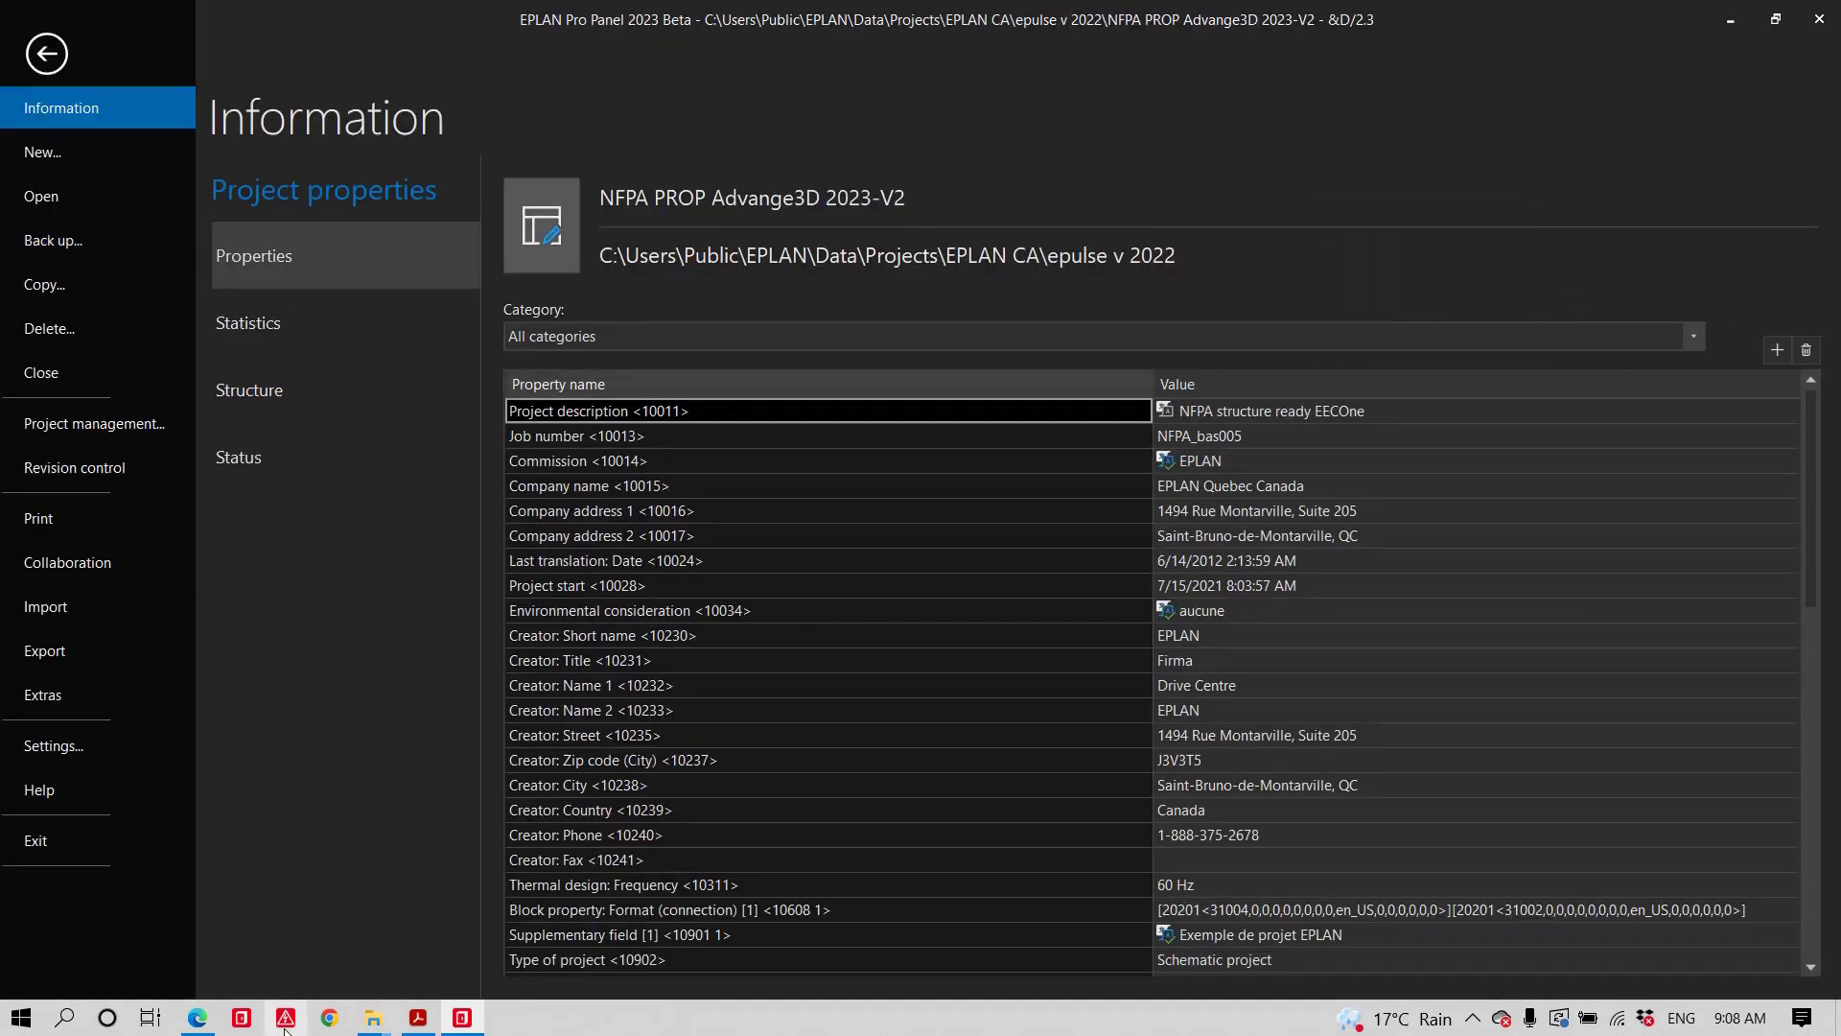
click(90, 743)
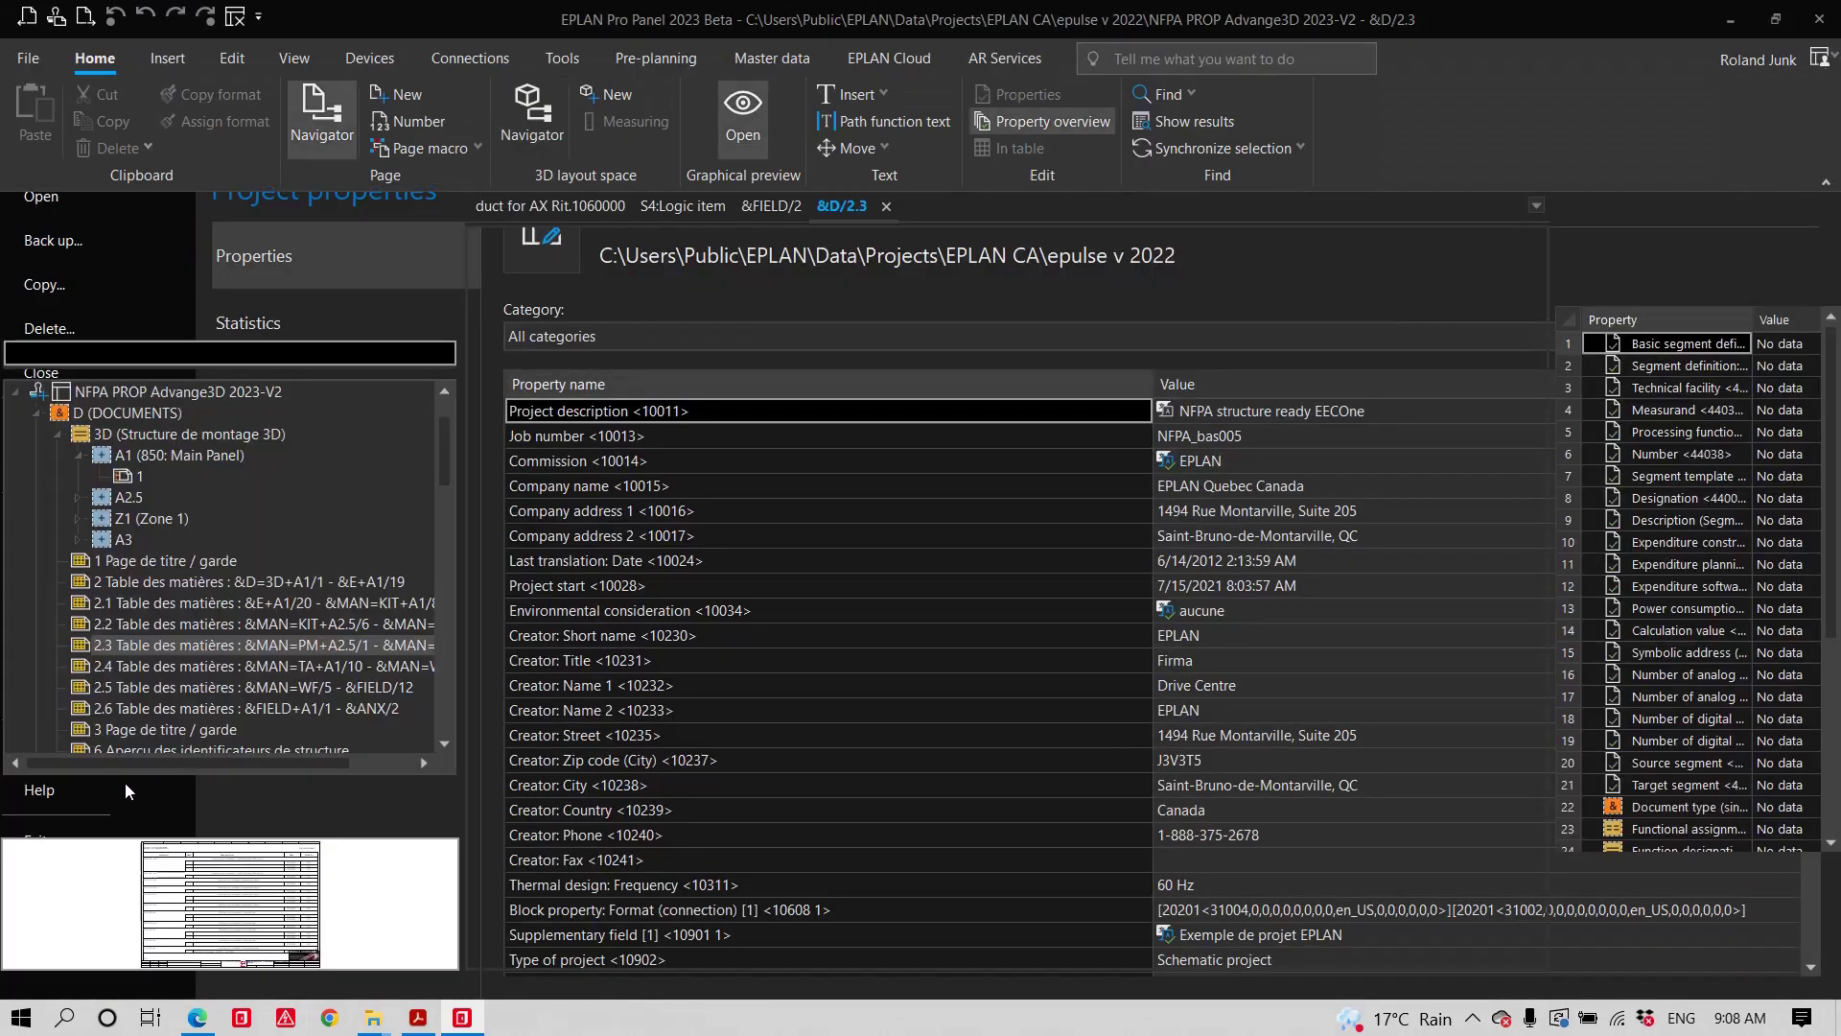
click(1178, 679)
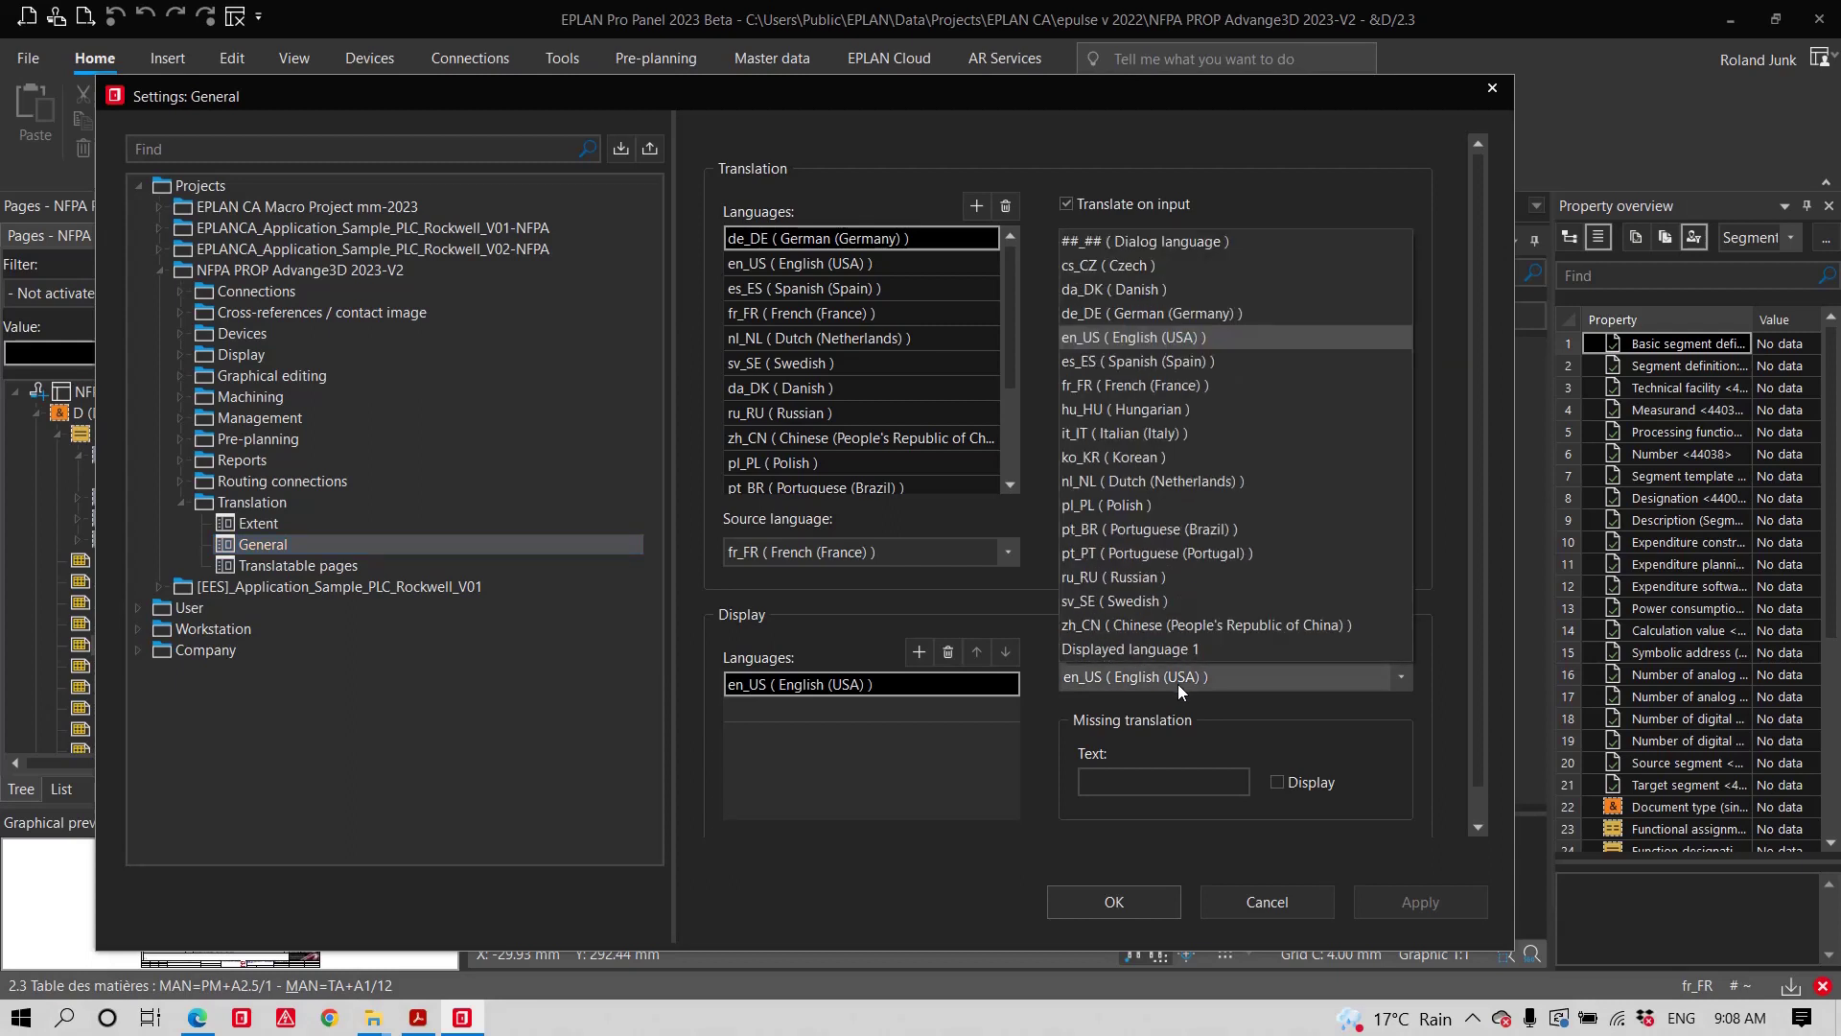
click(1161, 384)
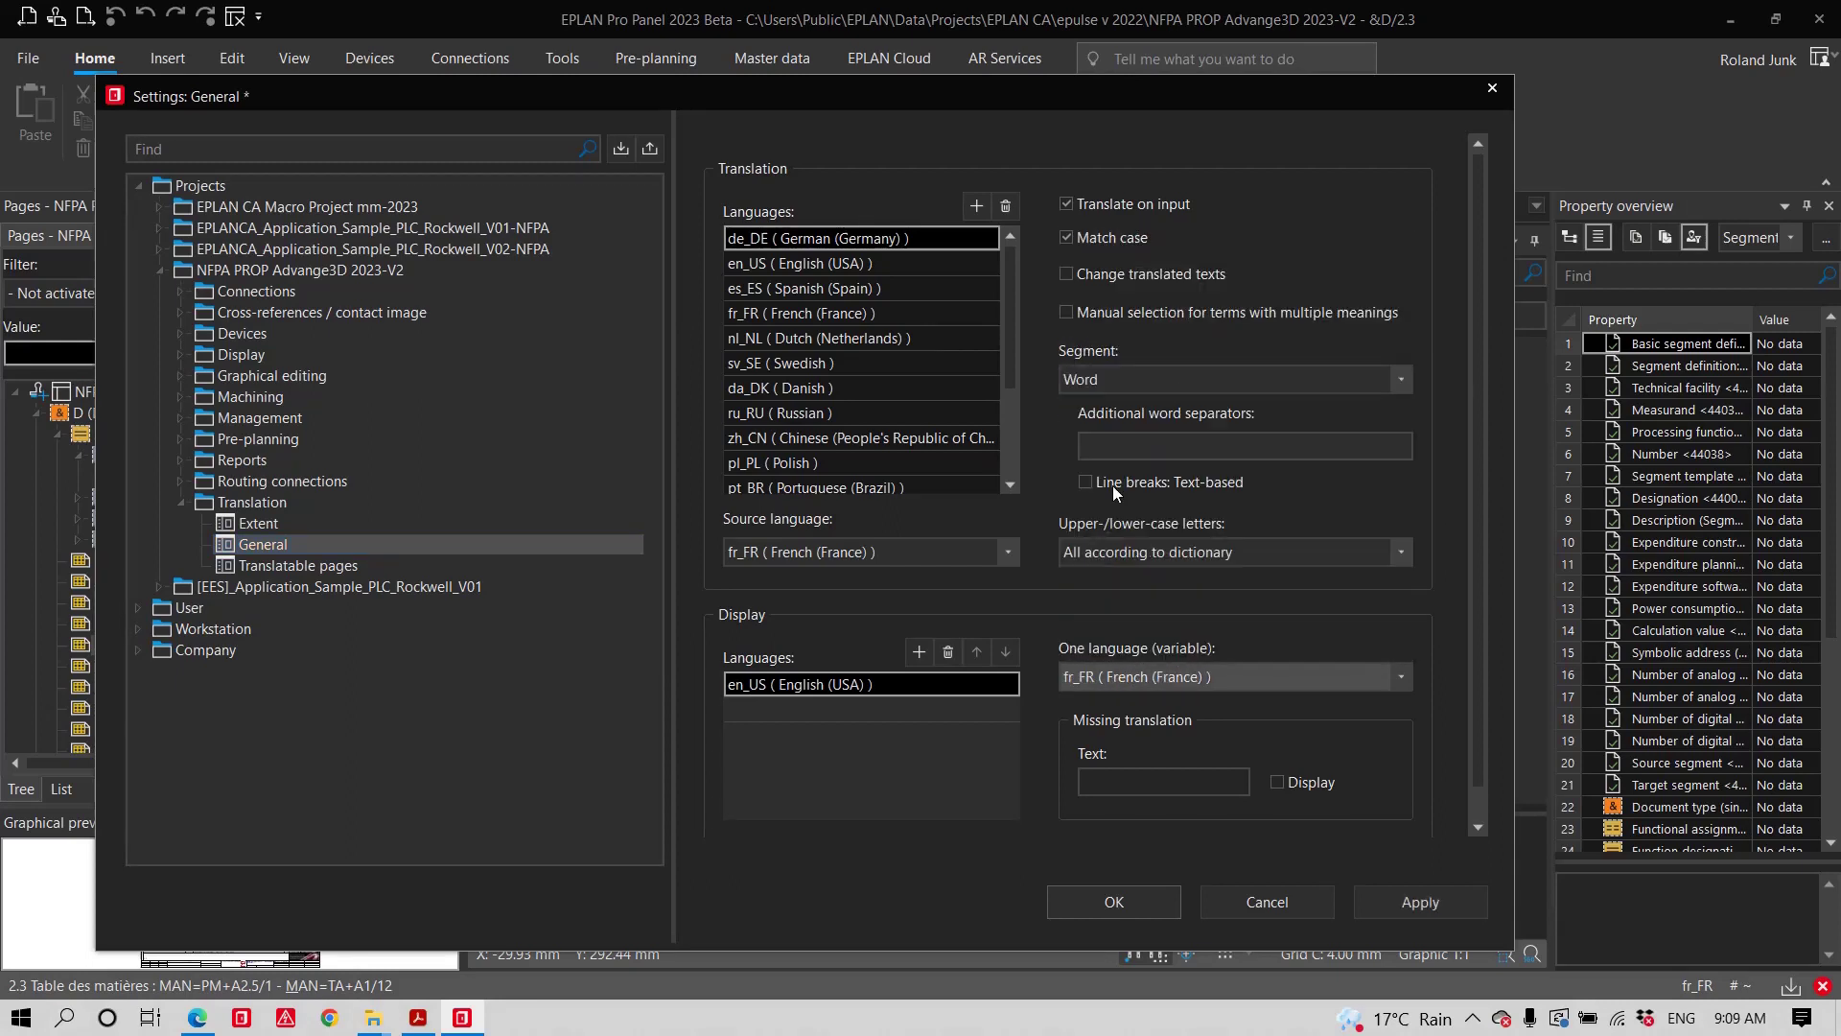
- Add fr_FR as a display language, delete en_US, and apply the settings
click(919, 652)
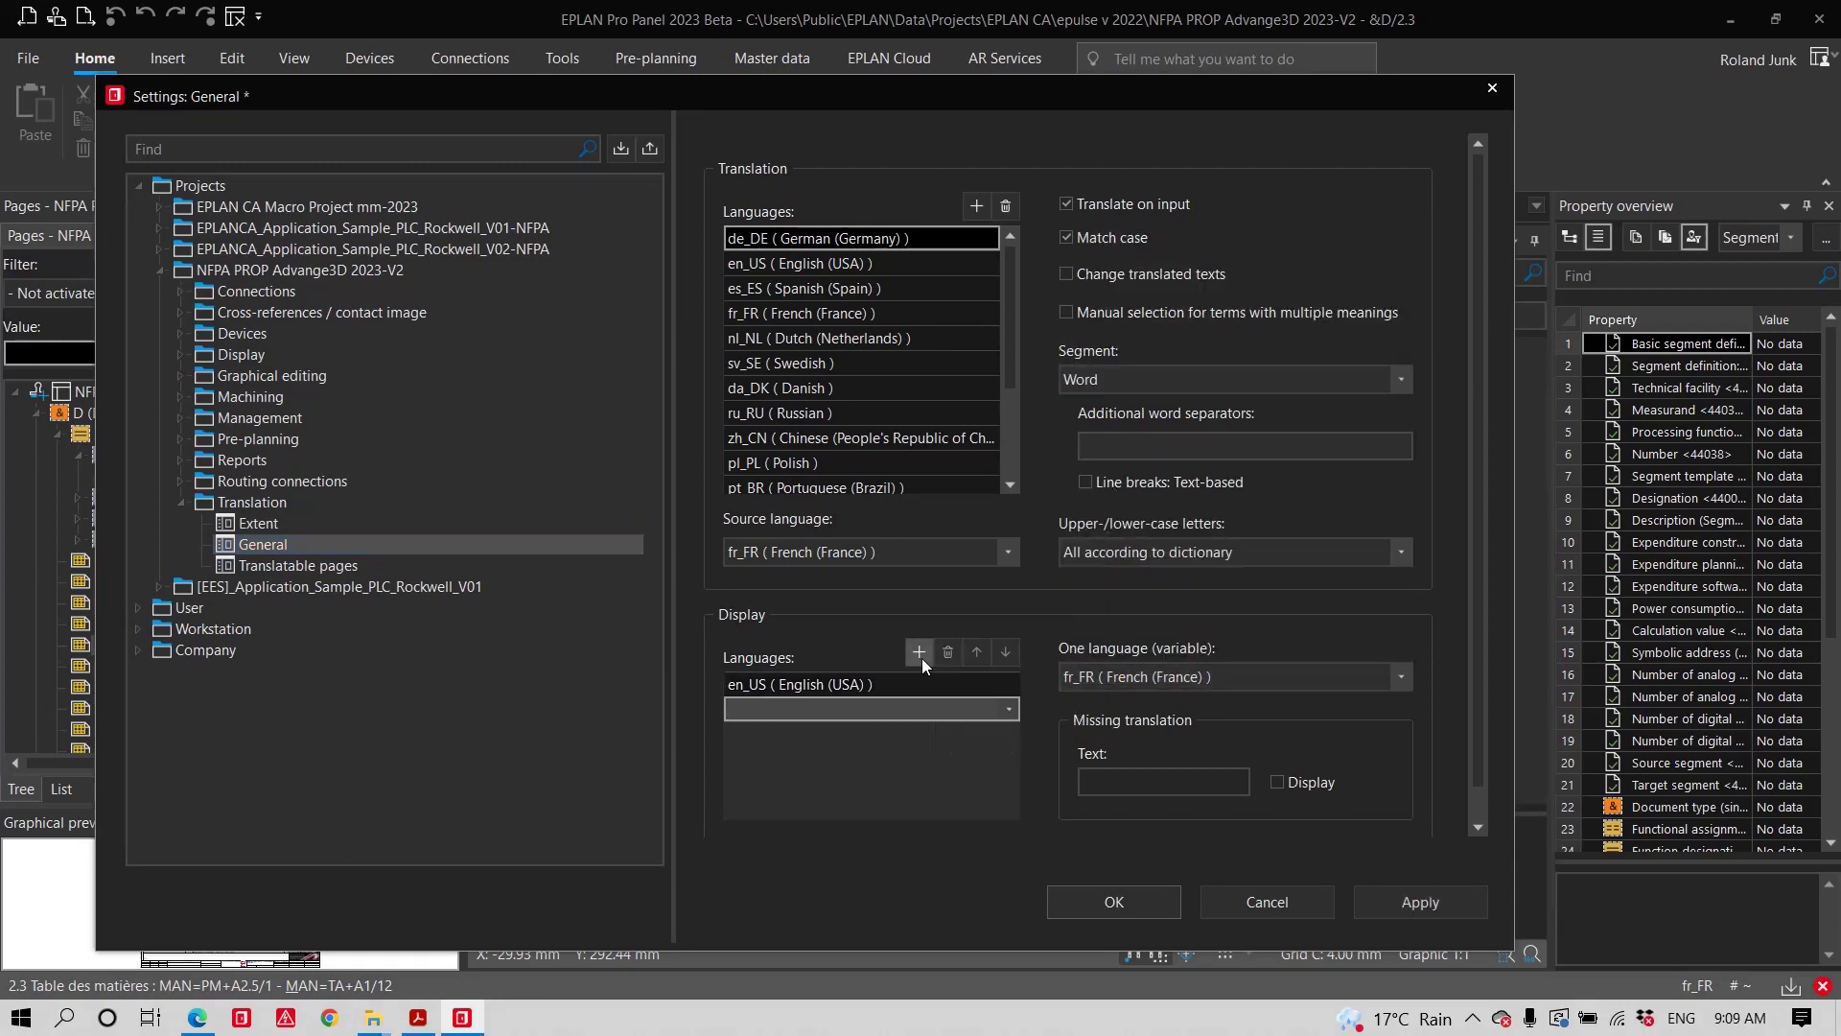
click(1008, 710)
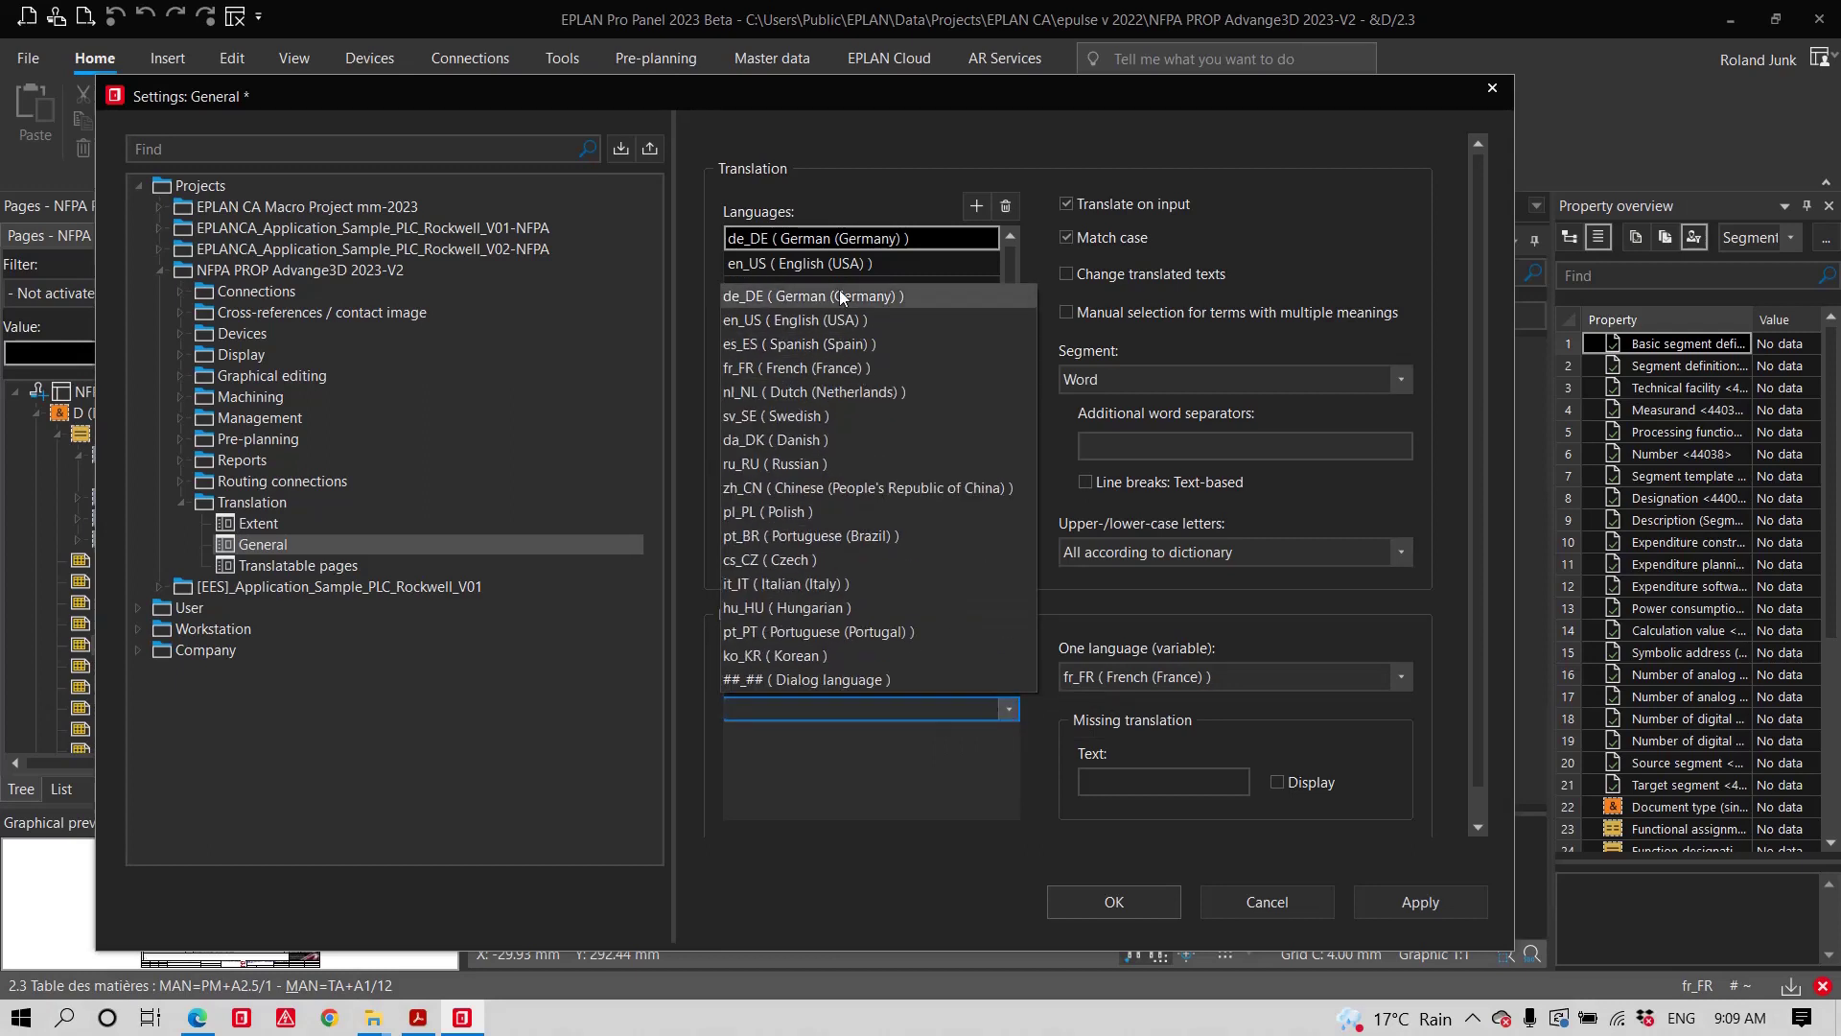
click(849, 368)
click(880, 687)
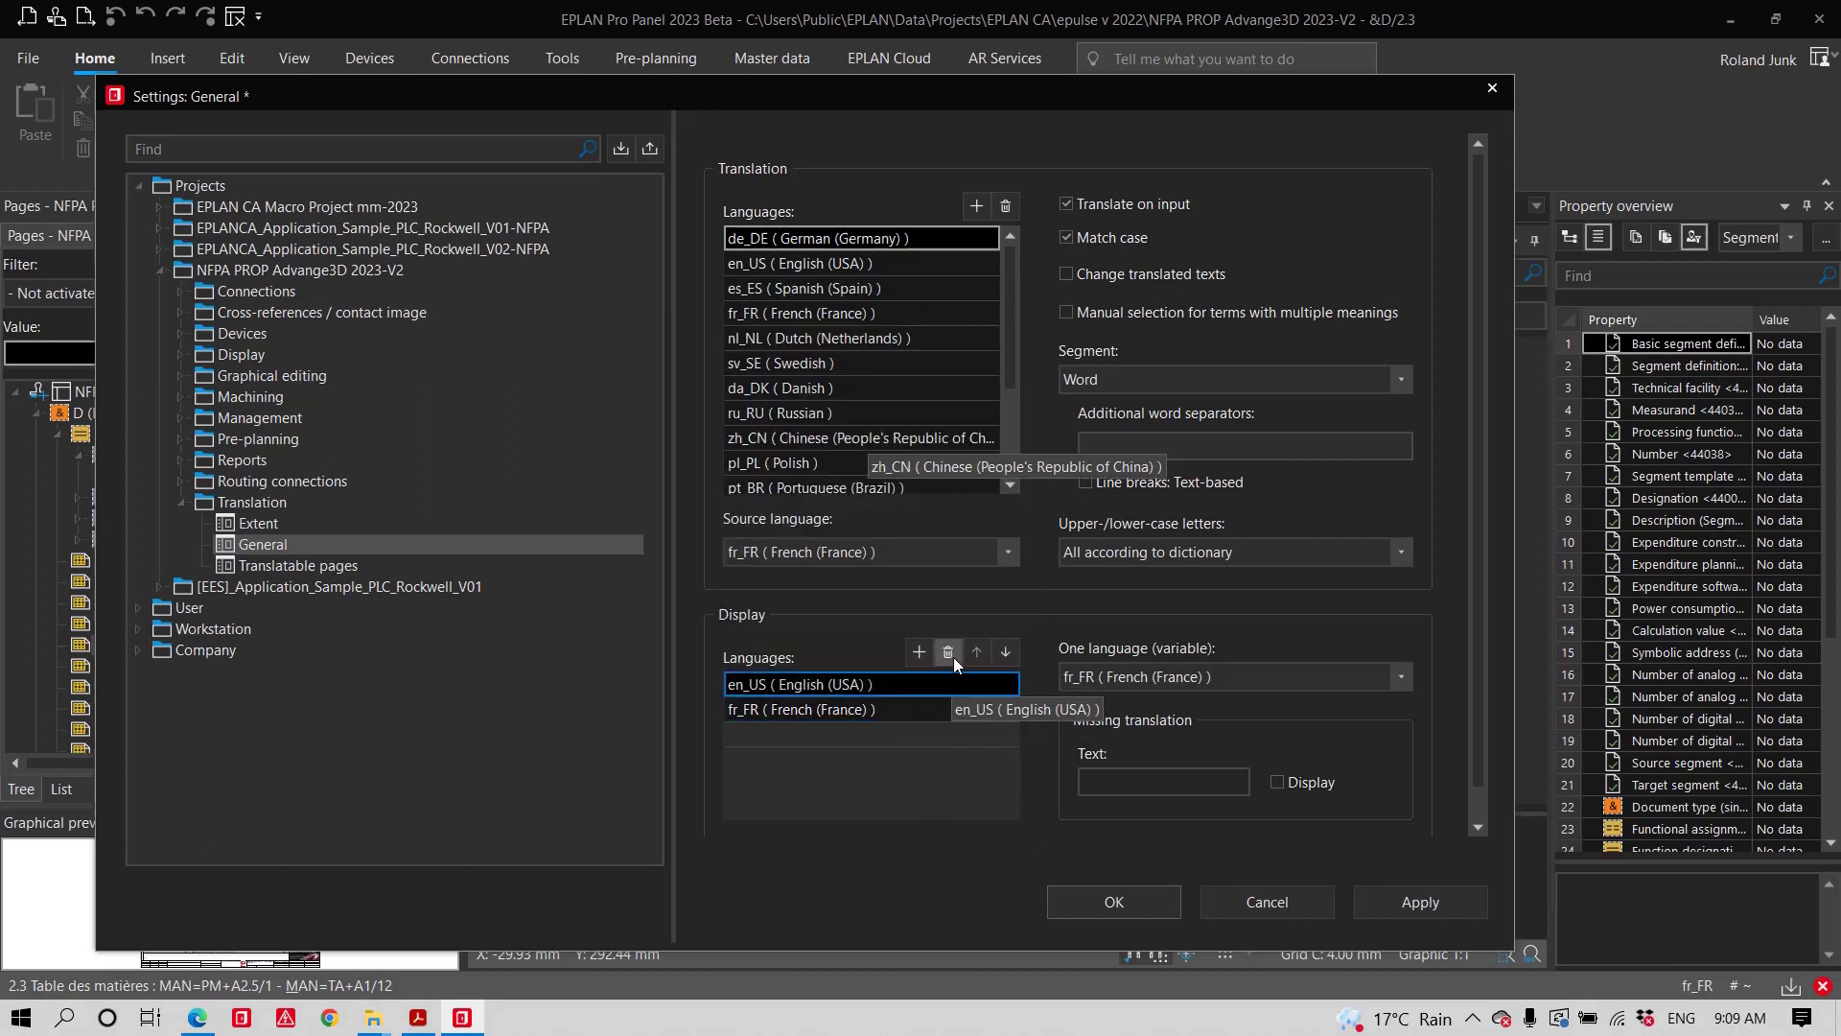
click(947, 652)
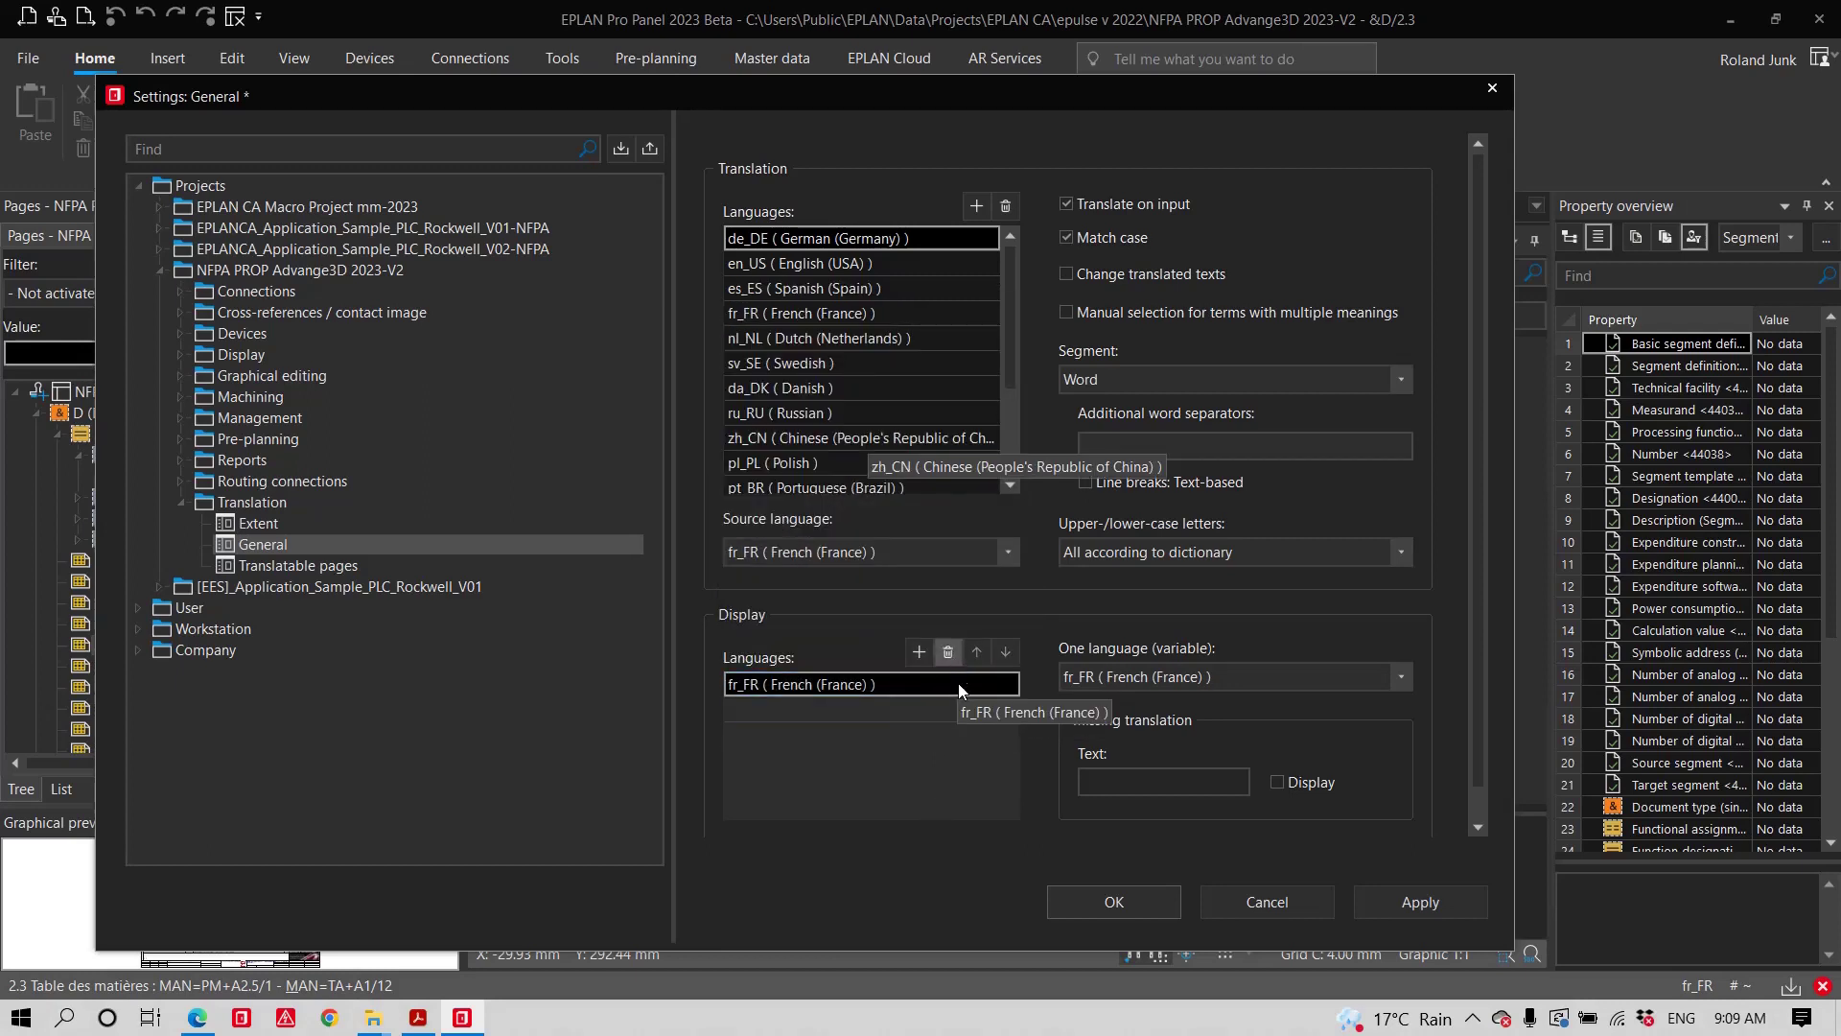
click(1149, 899)
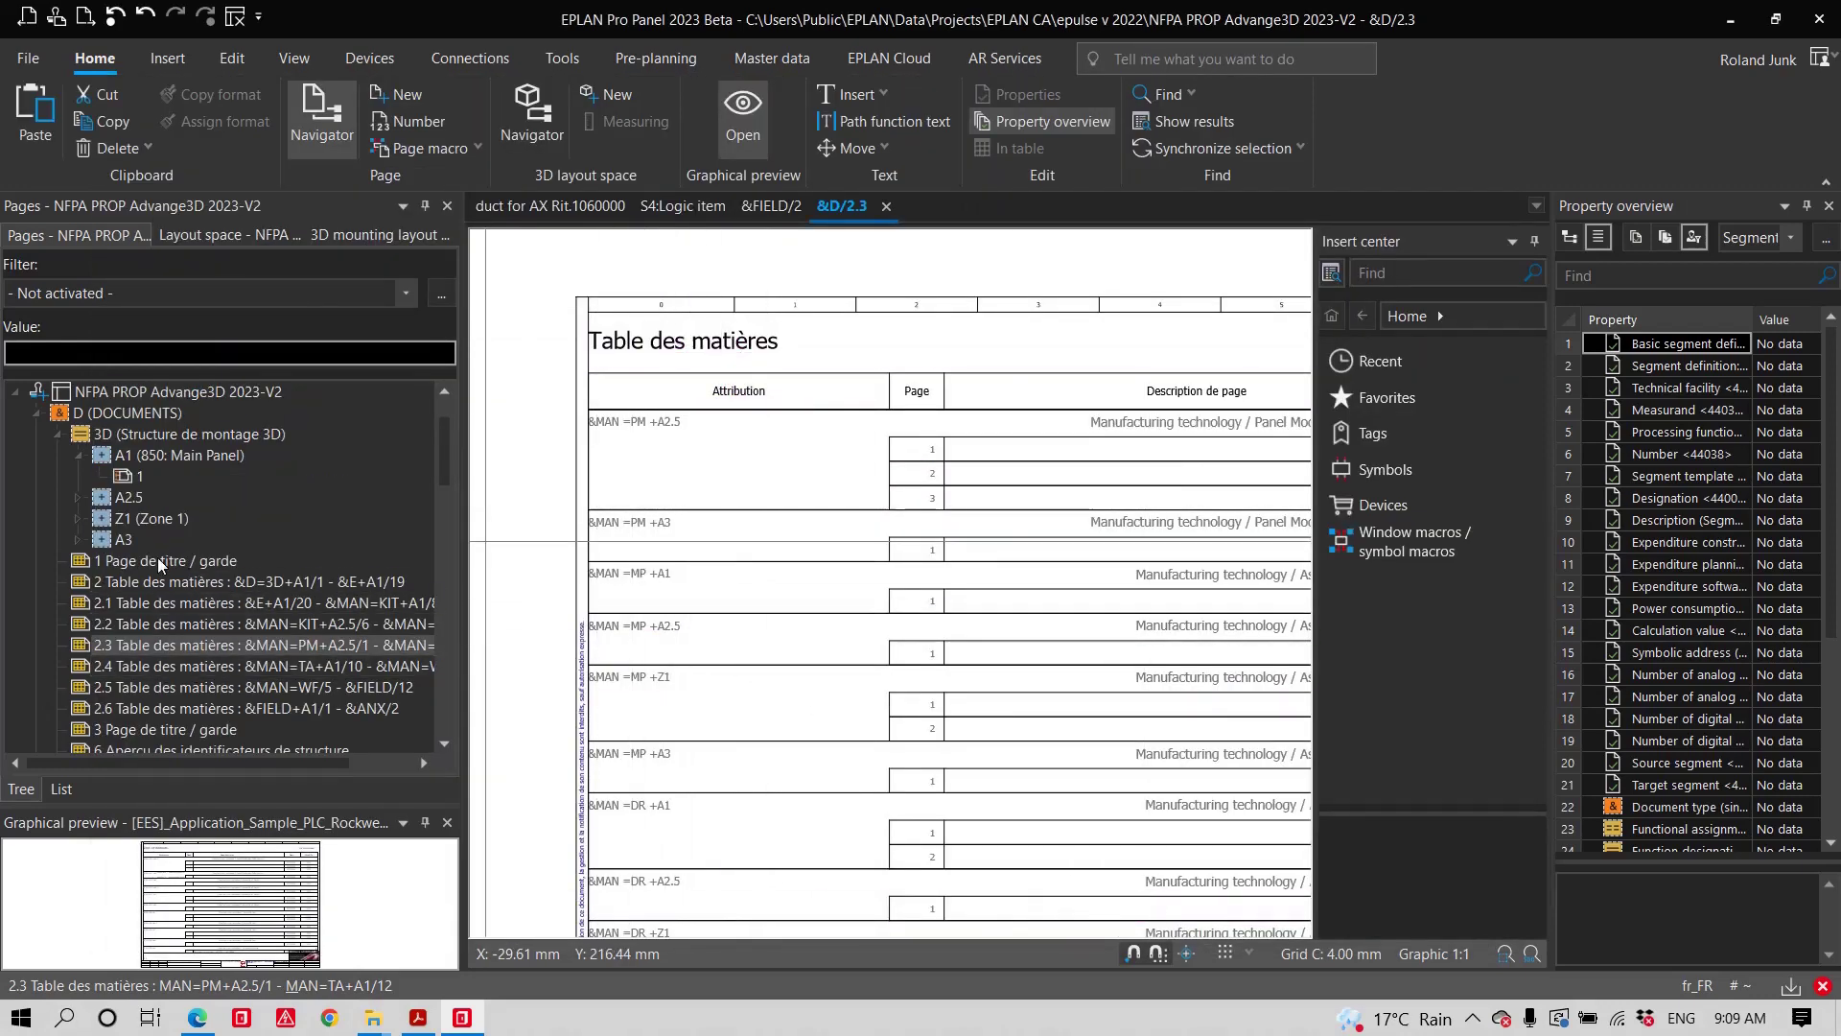
- Open title page &D=3D+A1/1 to check its French labels like Société / Client
double_click(125, 475)
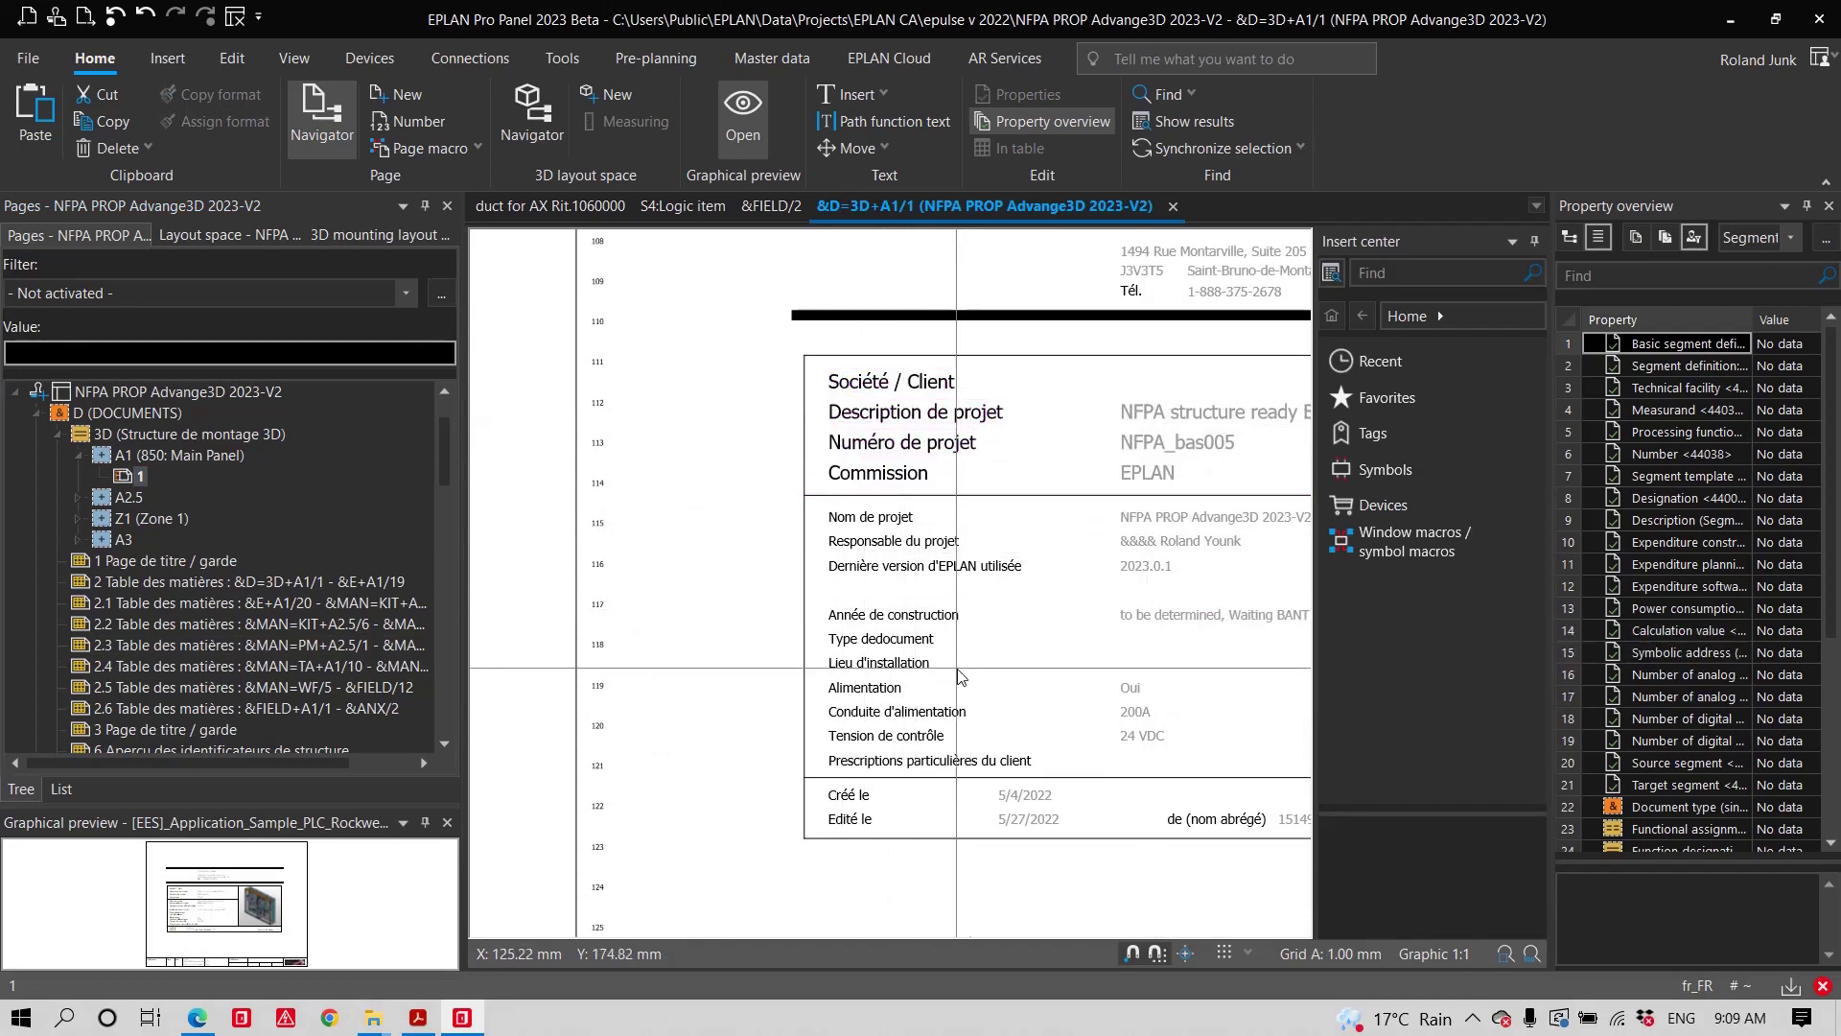
middle_drag(1031, 714, 893, 726)
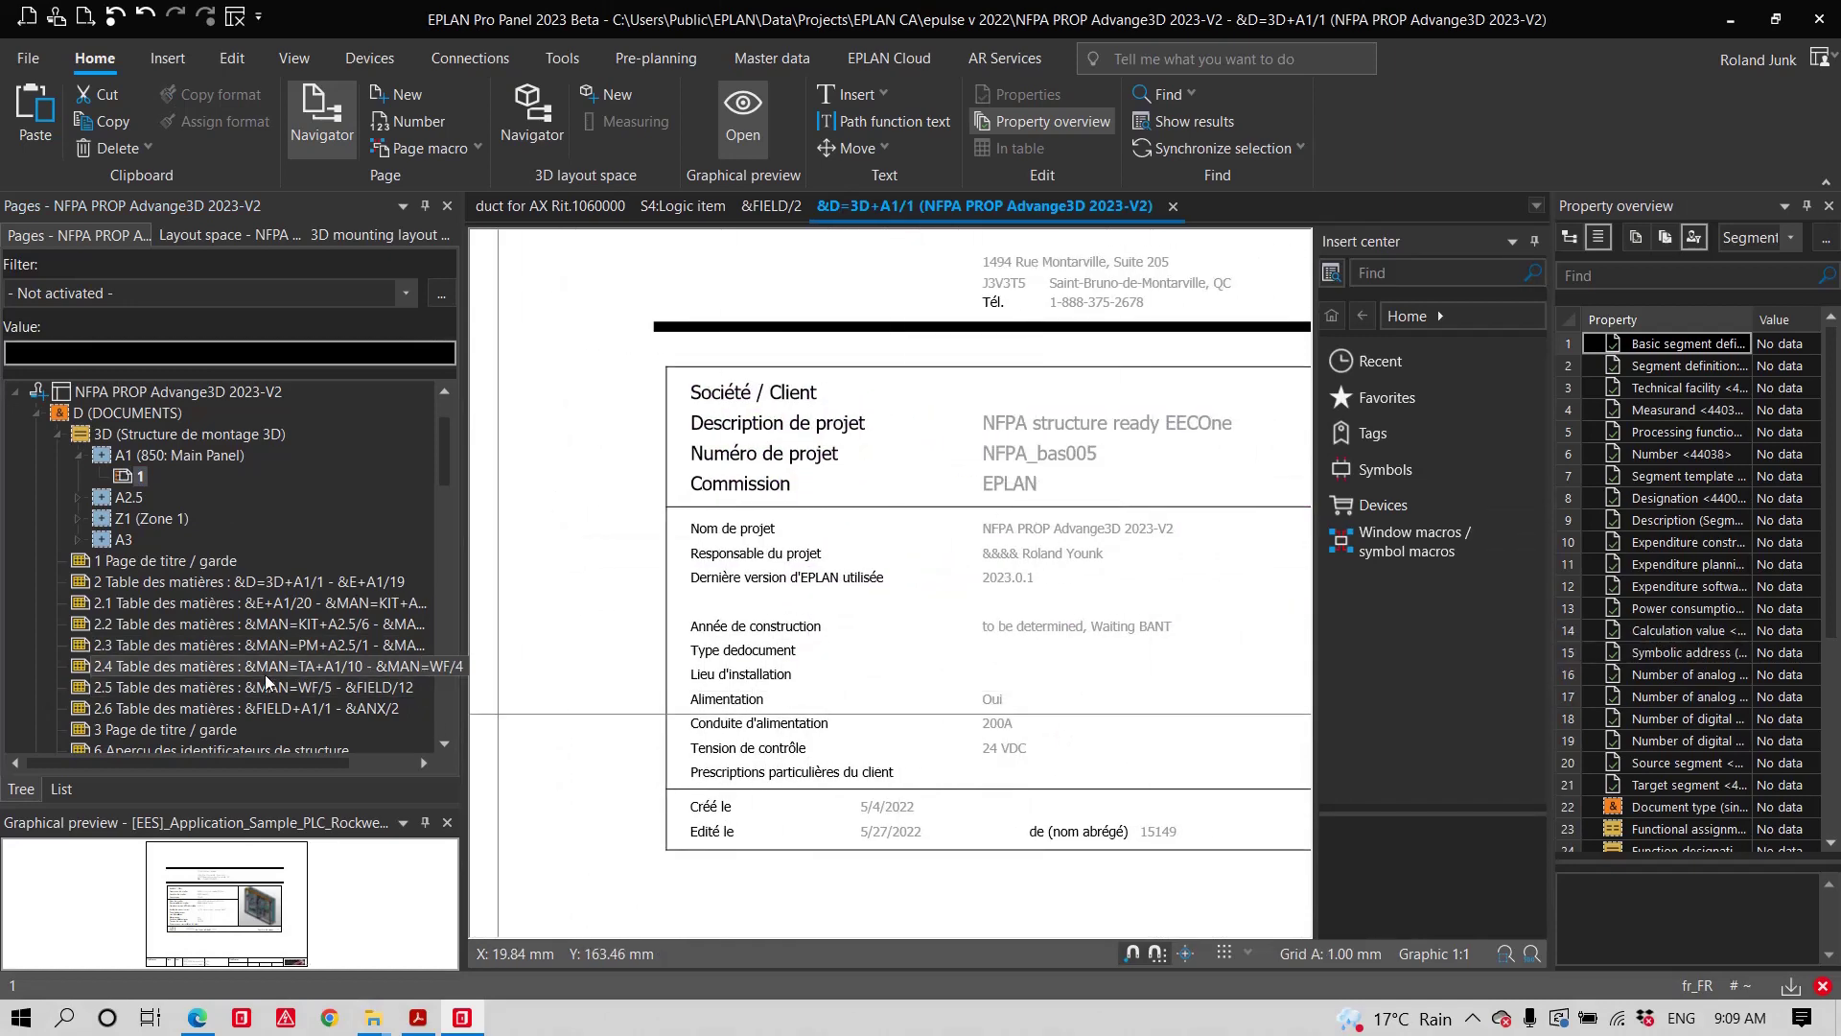
scroll(265, 677, down, 4)
- Open page 17 Schematic multi-line and zoom around the Préleveur motor schematic
click(211, 583)
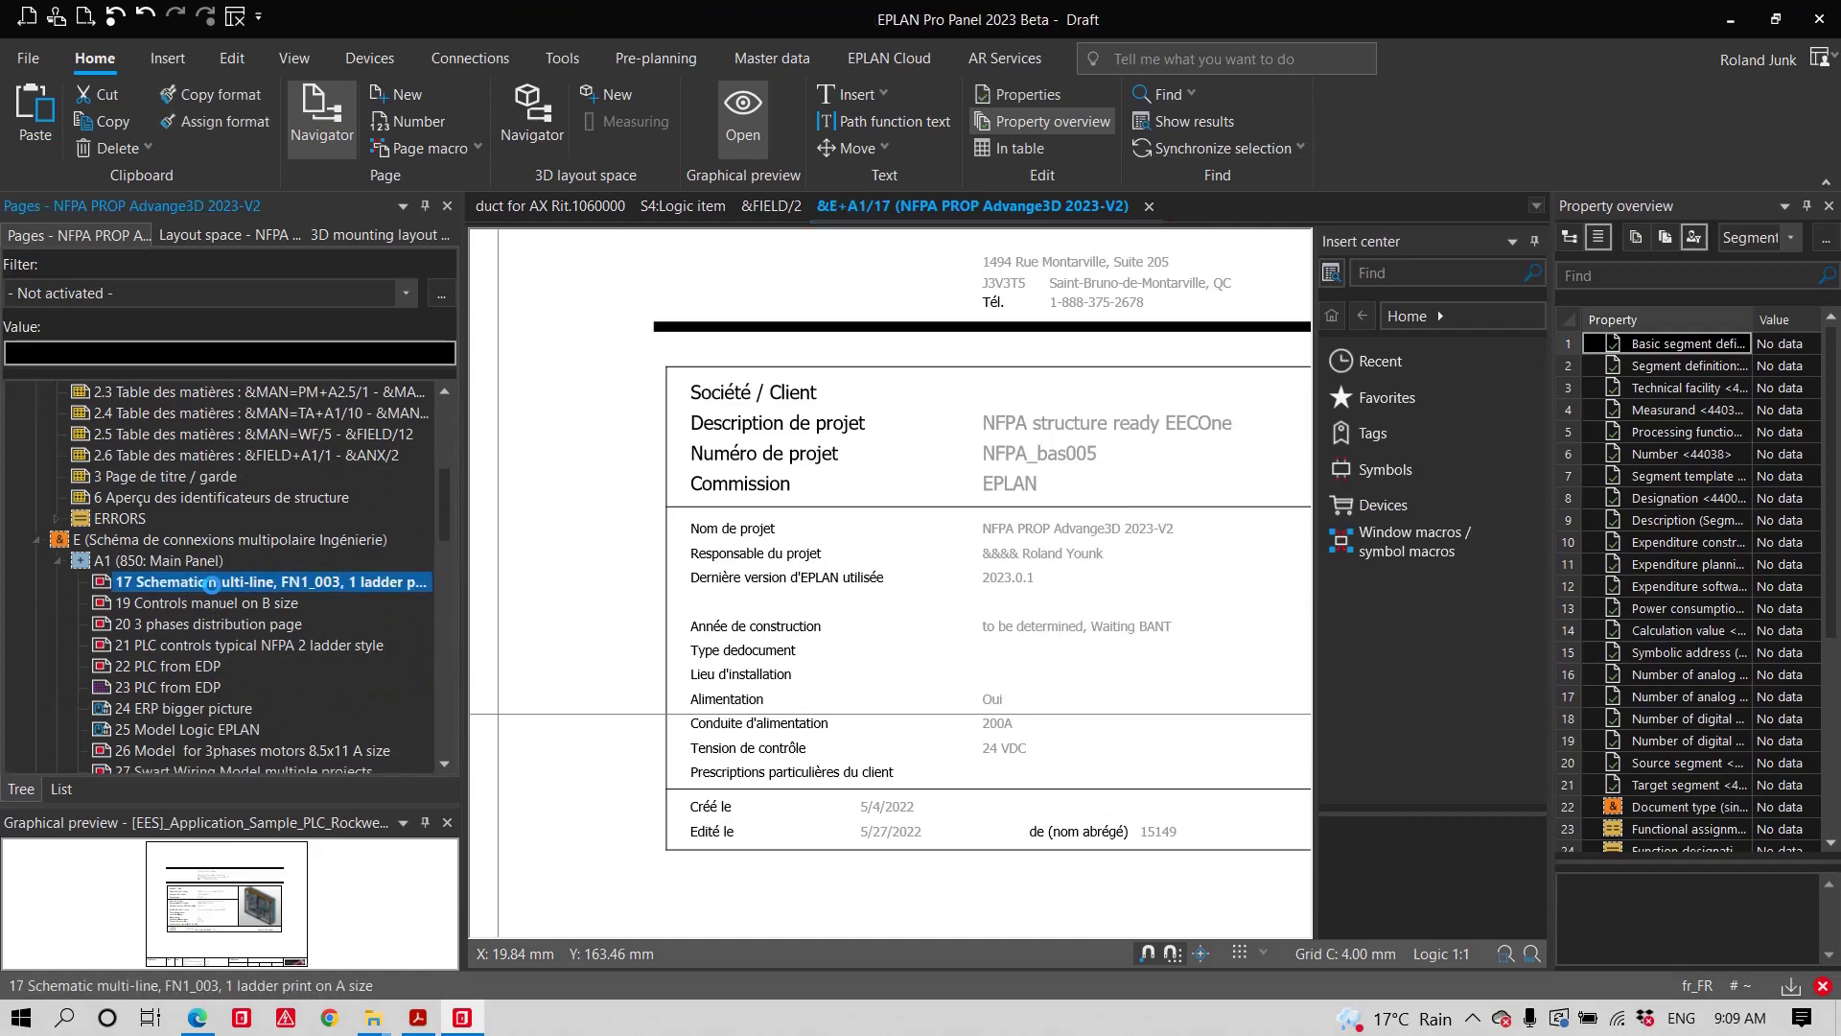
scroll(1165, 422, up, 3)
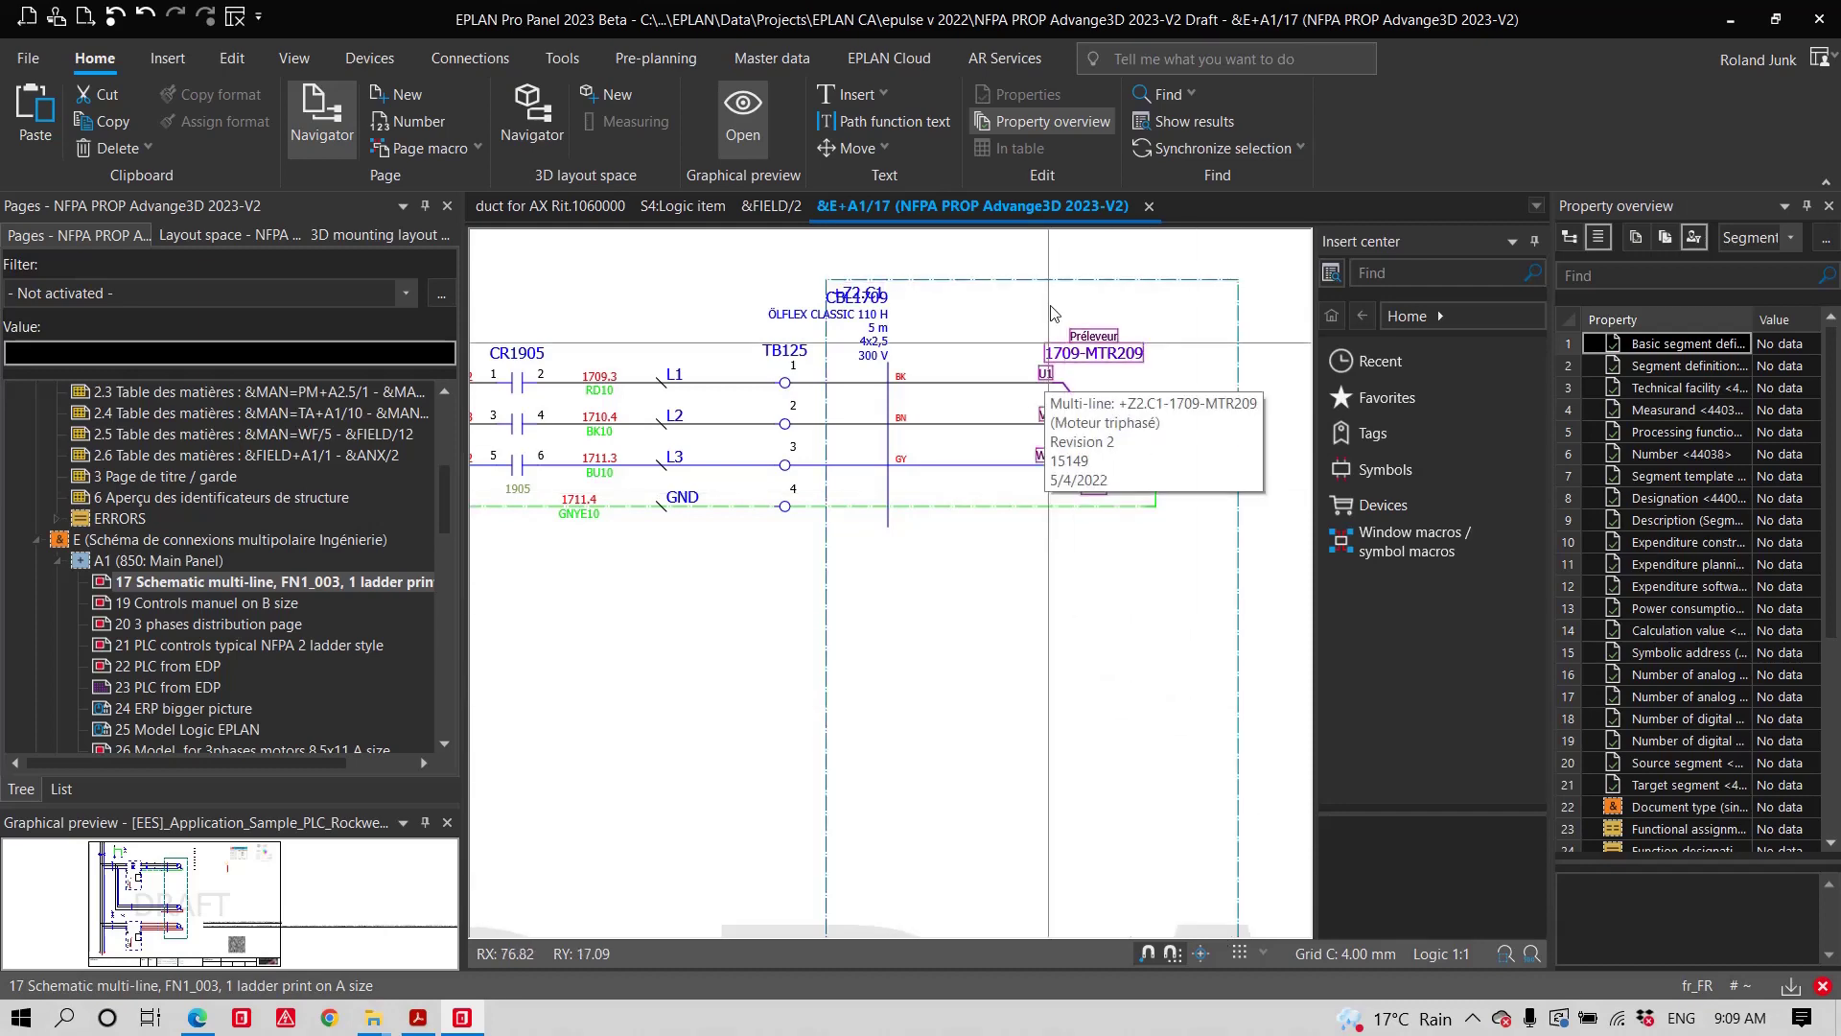
scroll(1126, 372, down, 1)
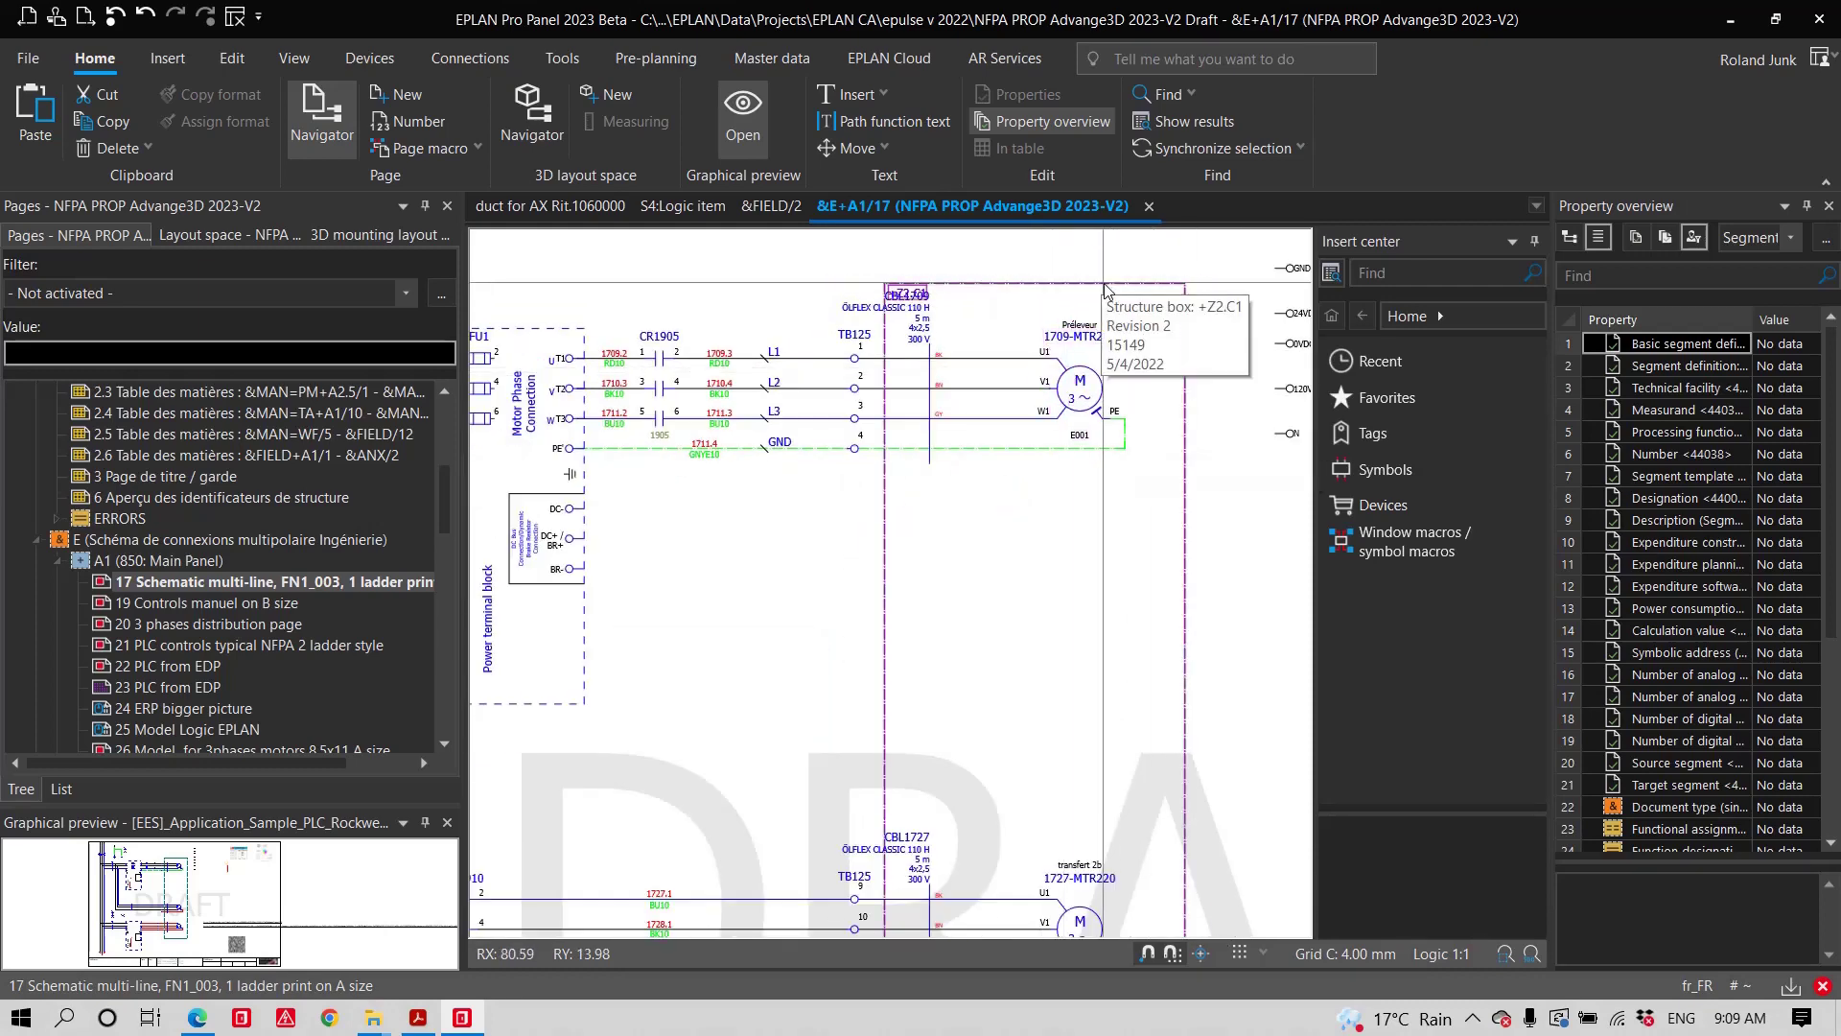
scroll(1107, 321, down, 2)
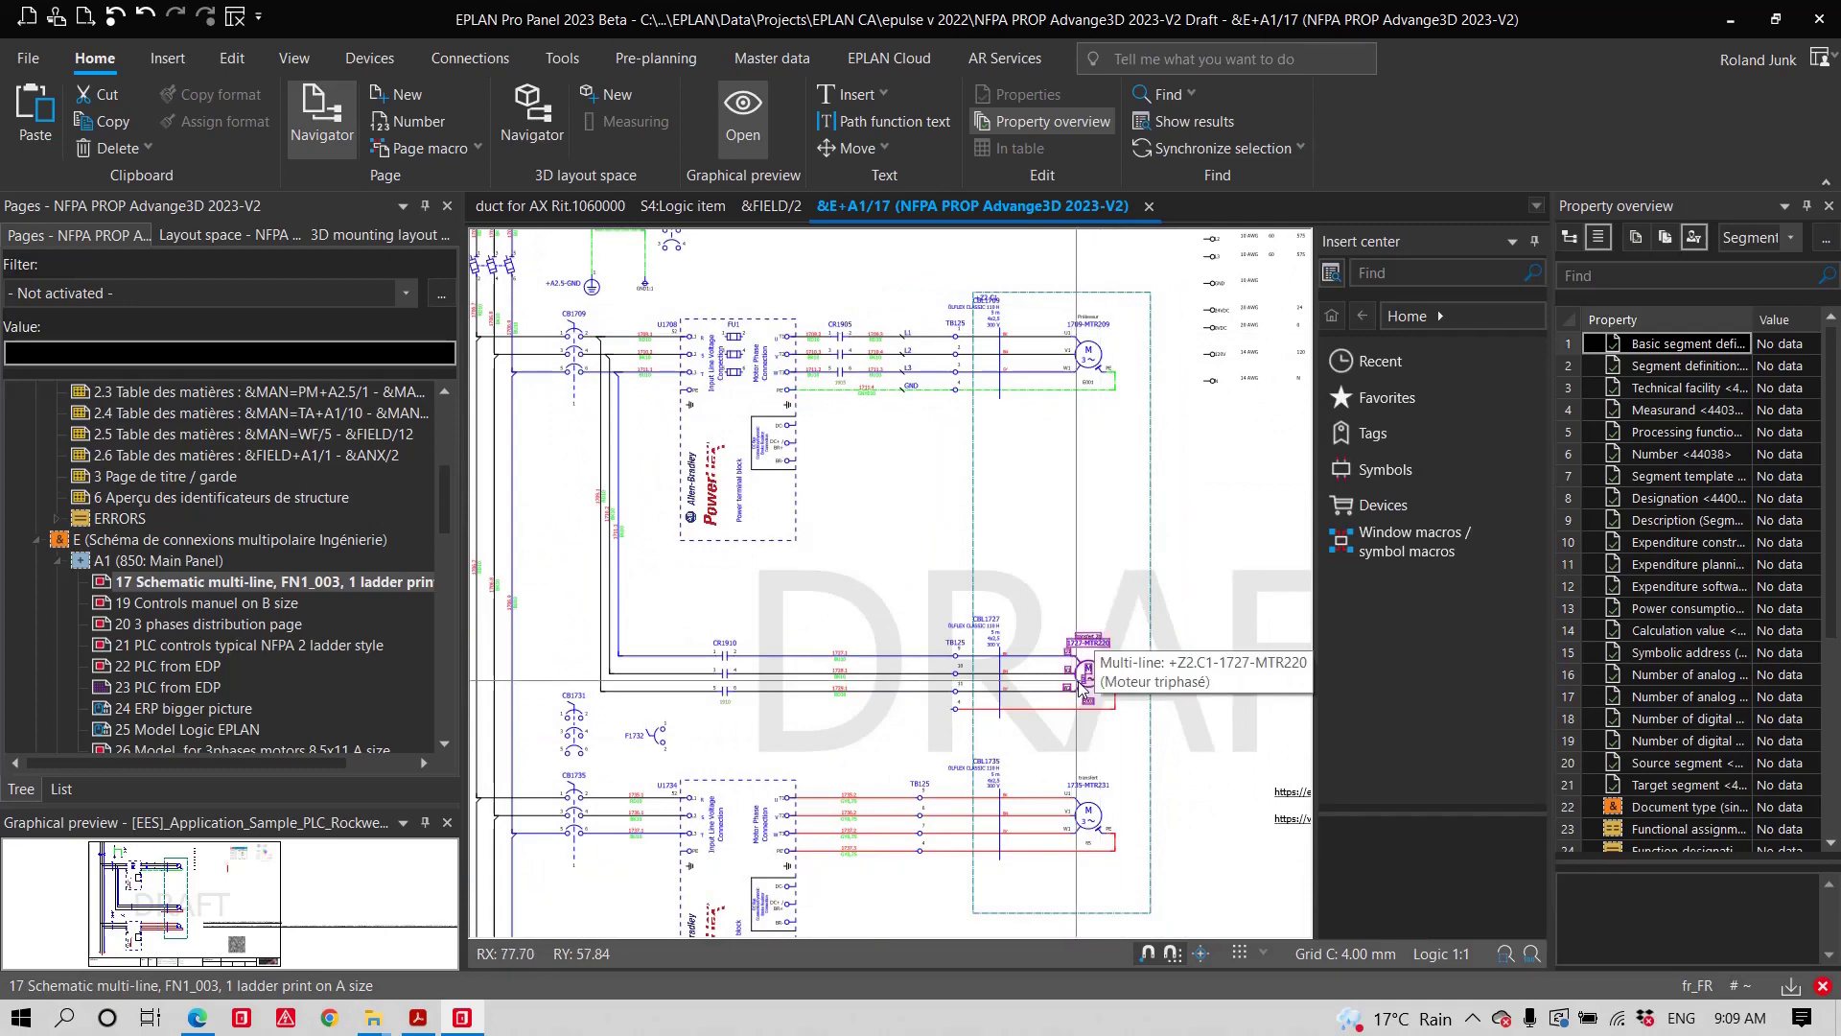
scroll(1008, 265, up, 1)
scroll(1009, 265, down, 1)
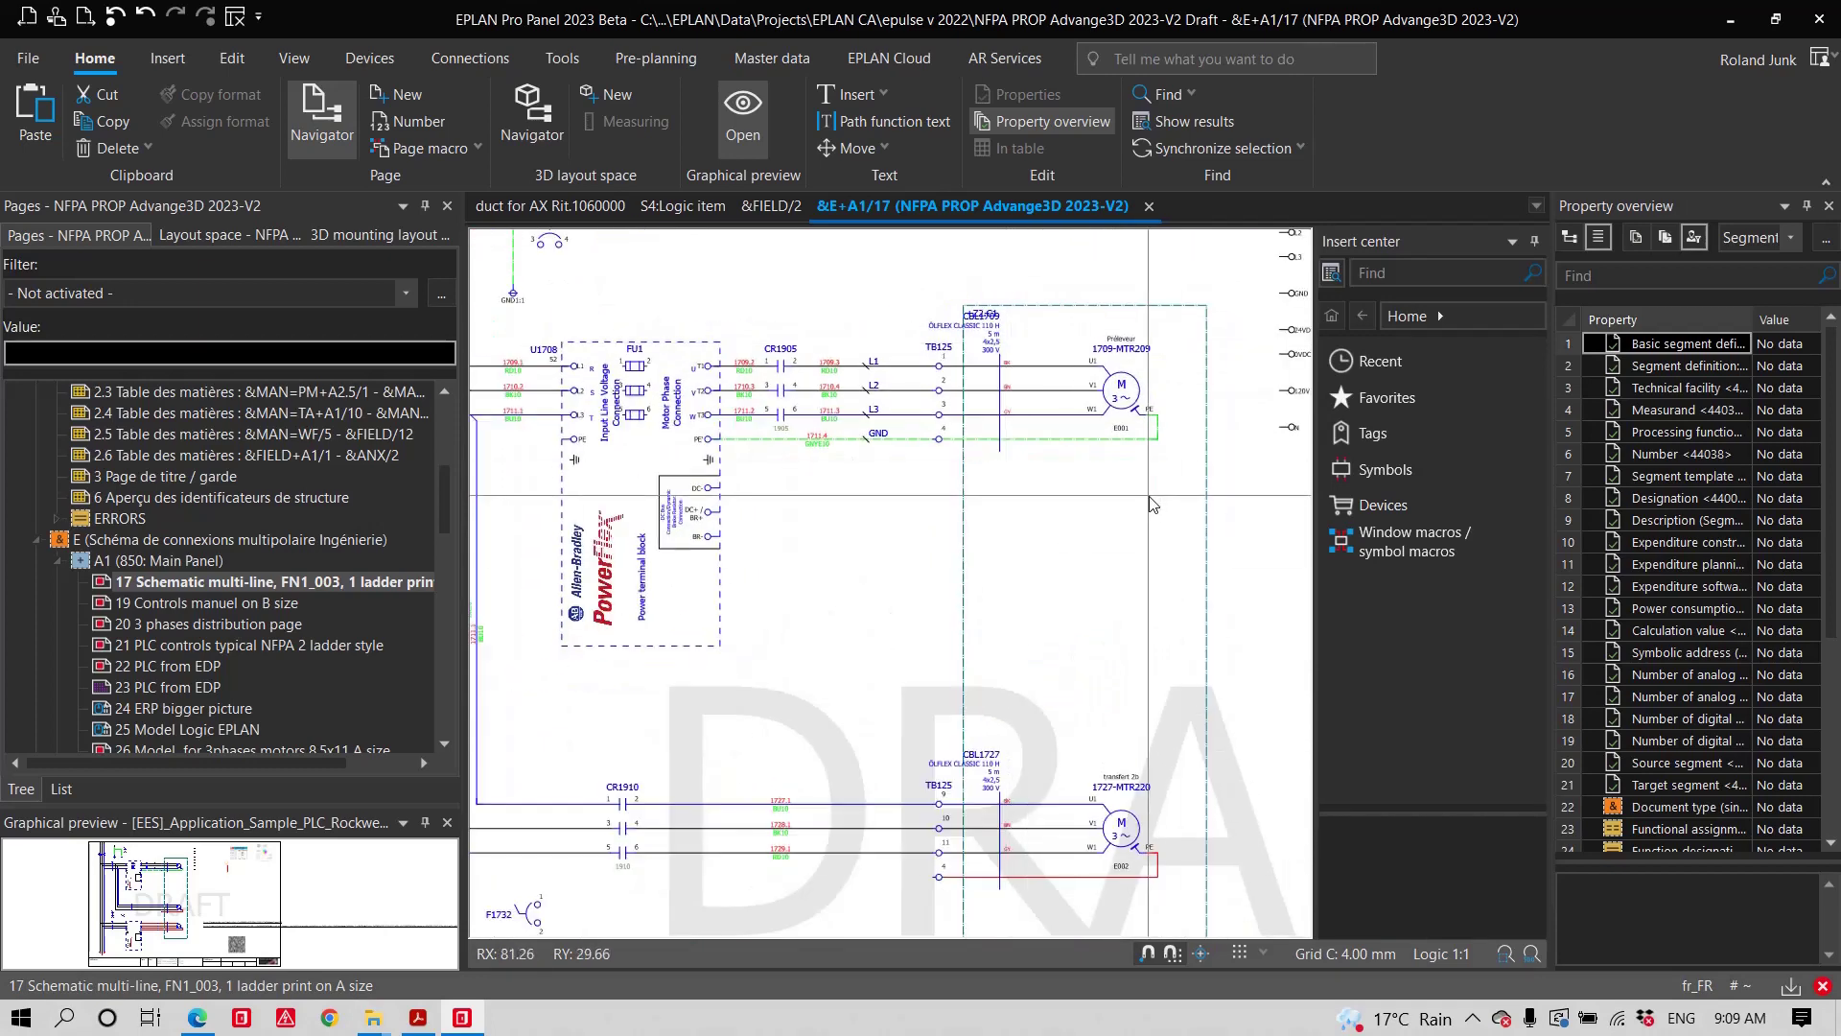
scroll(1120, 414, down, 2)
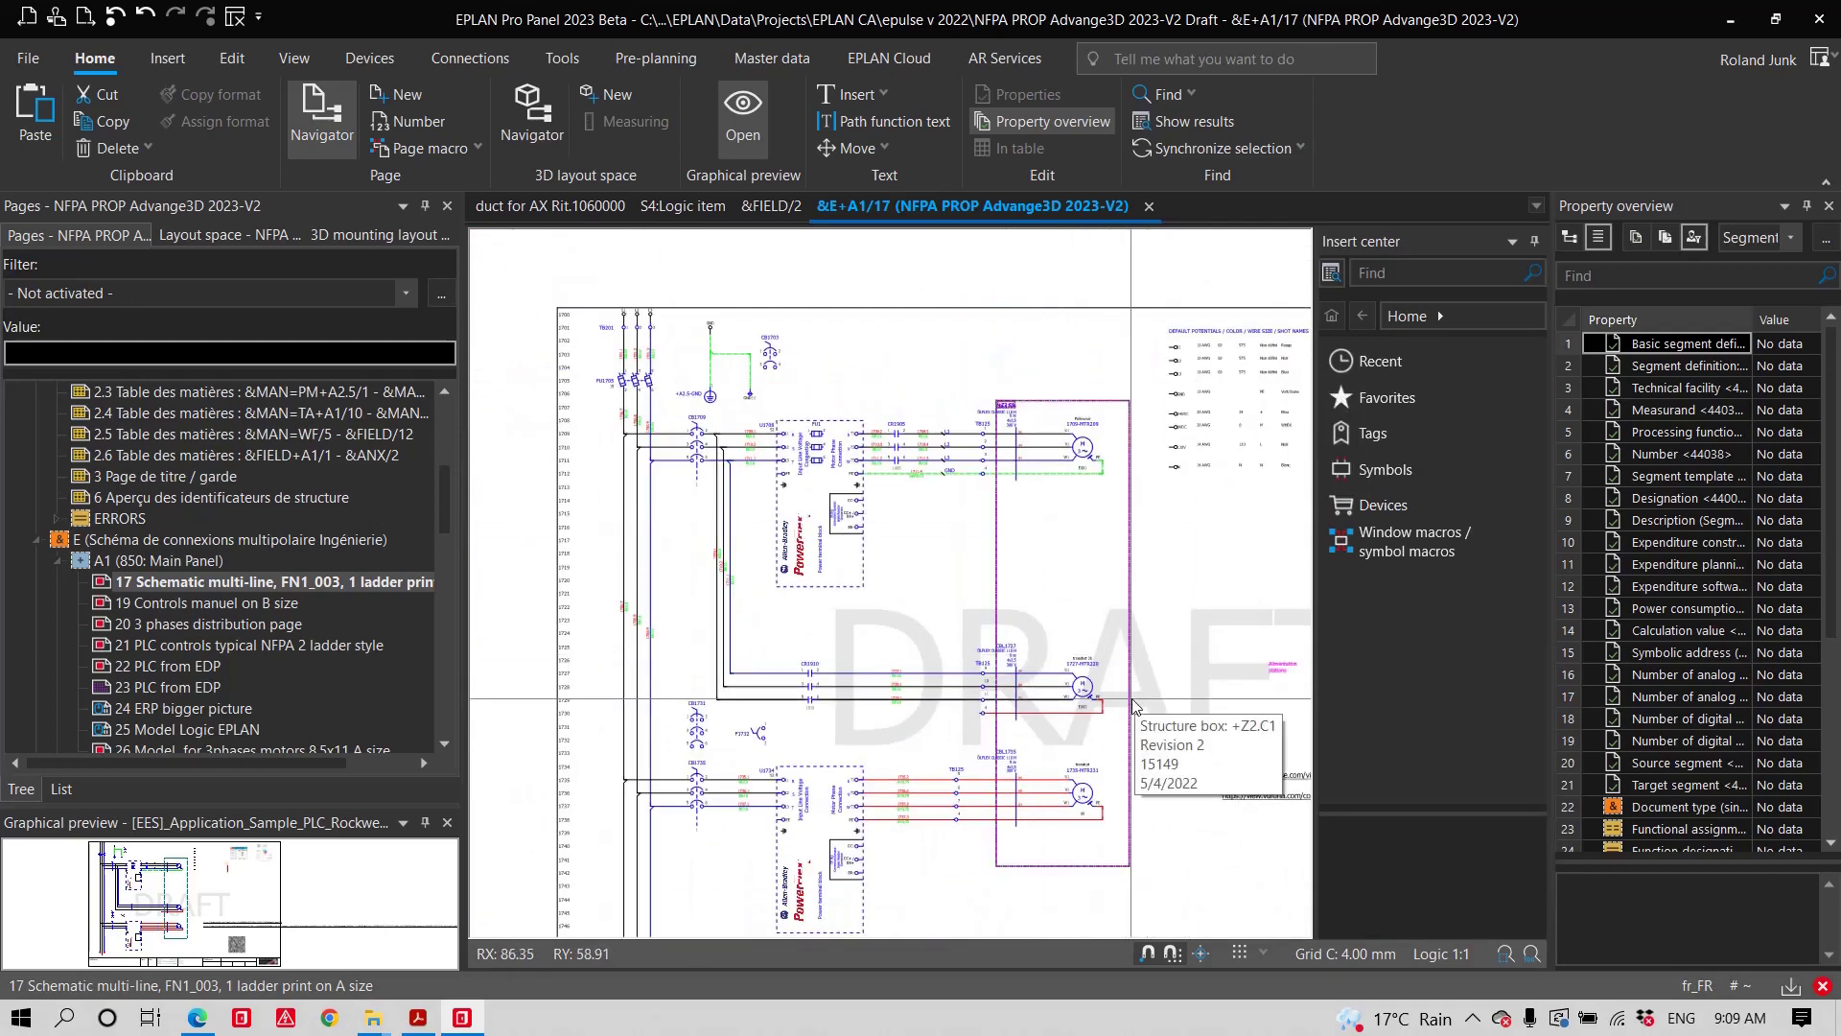
scroll(803, 616, down, 1)
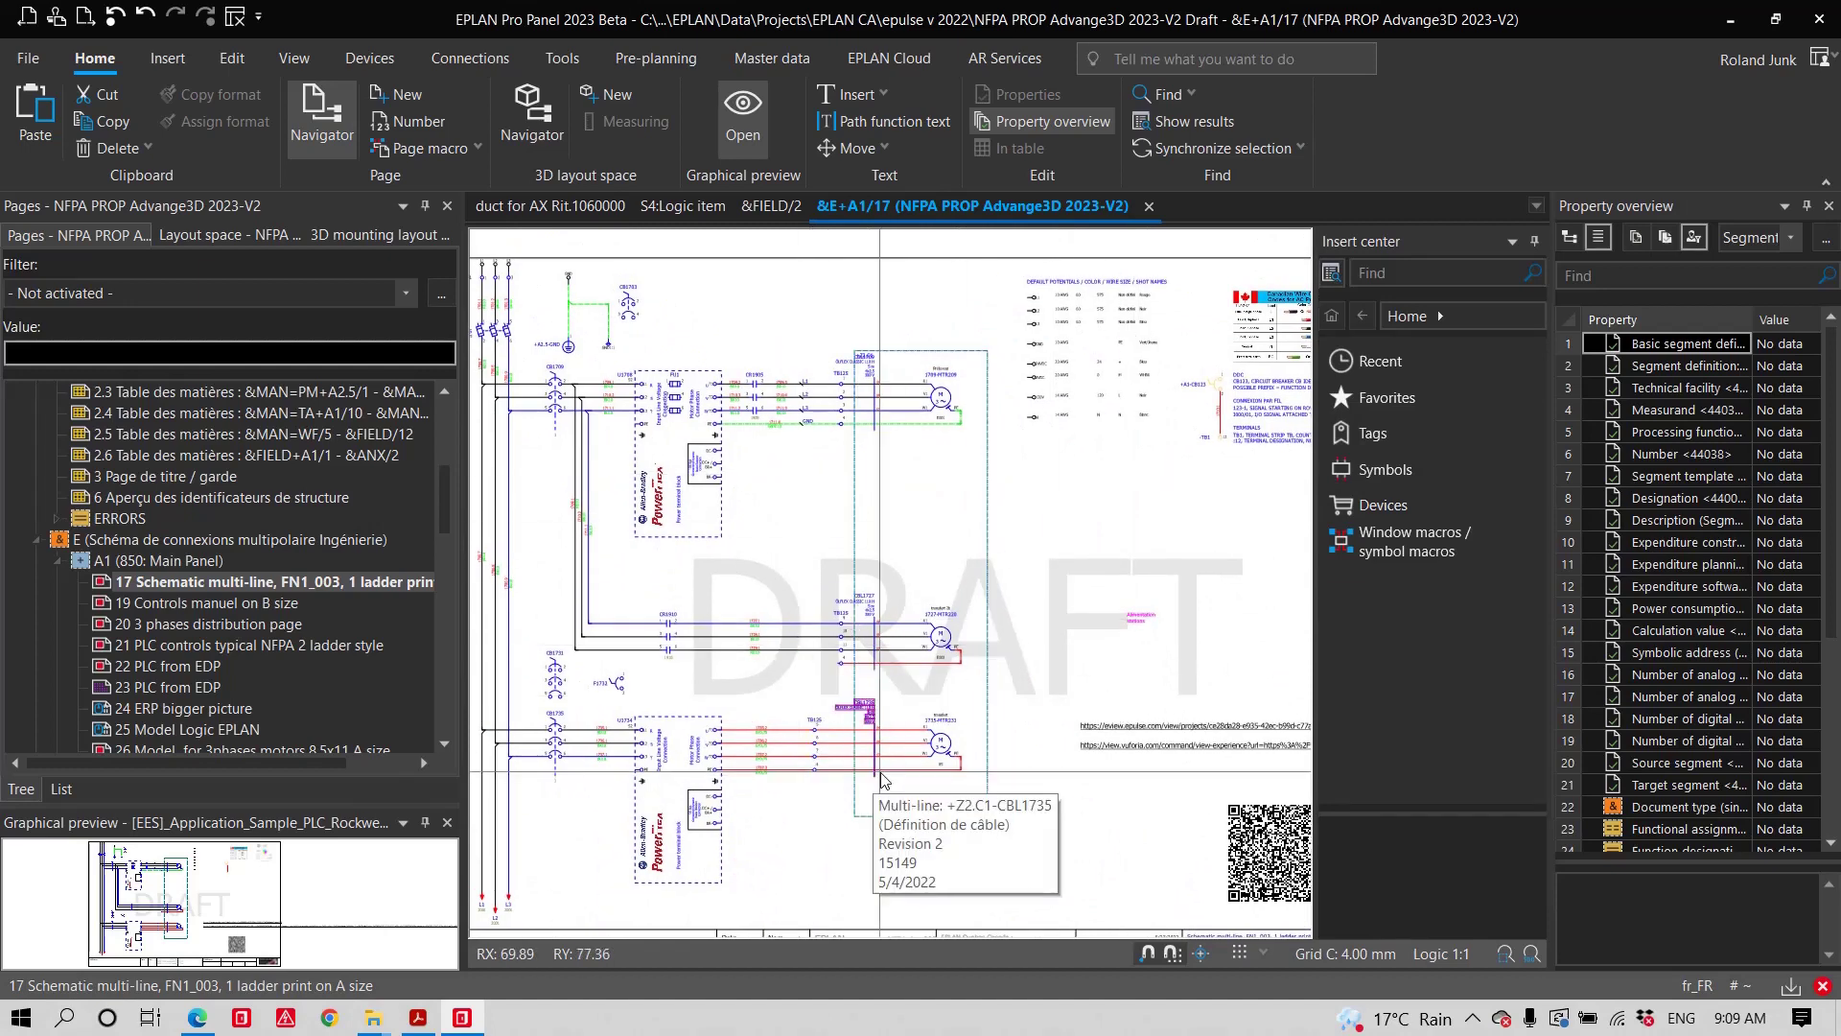
- Filter the page tree to 'draft page', then reset it to '- Not activated -'
click(139, 293)
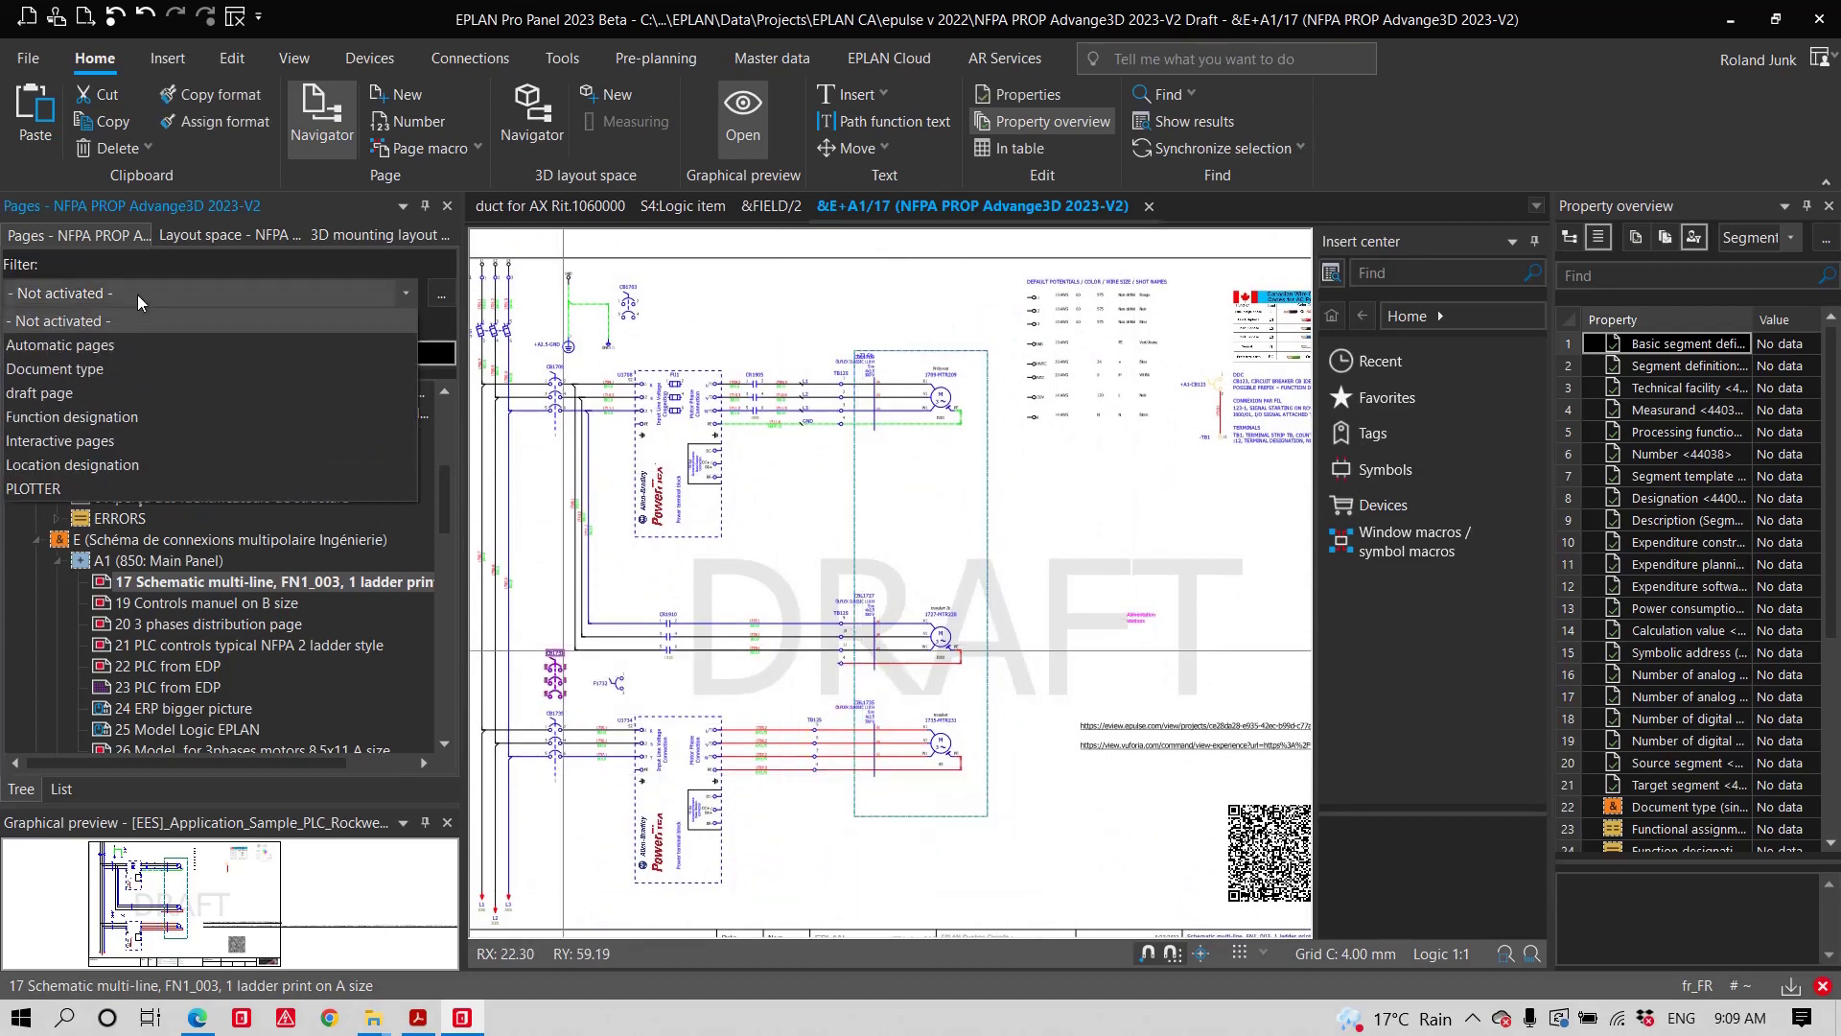
click(129, 393)
click(186, 539)
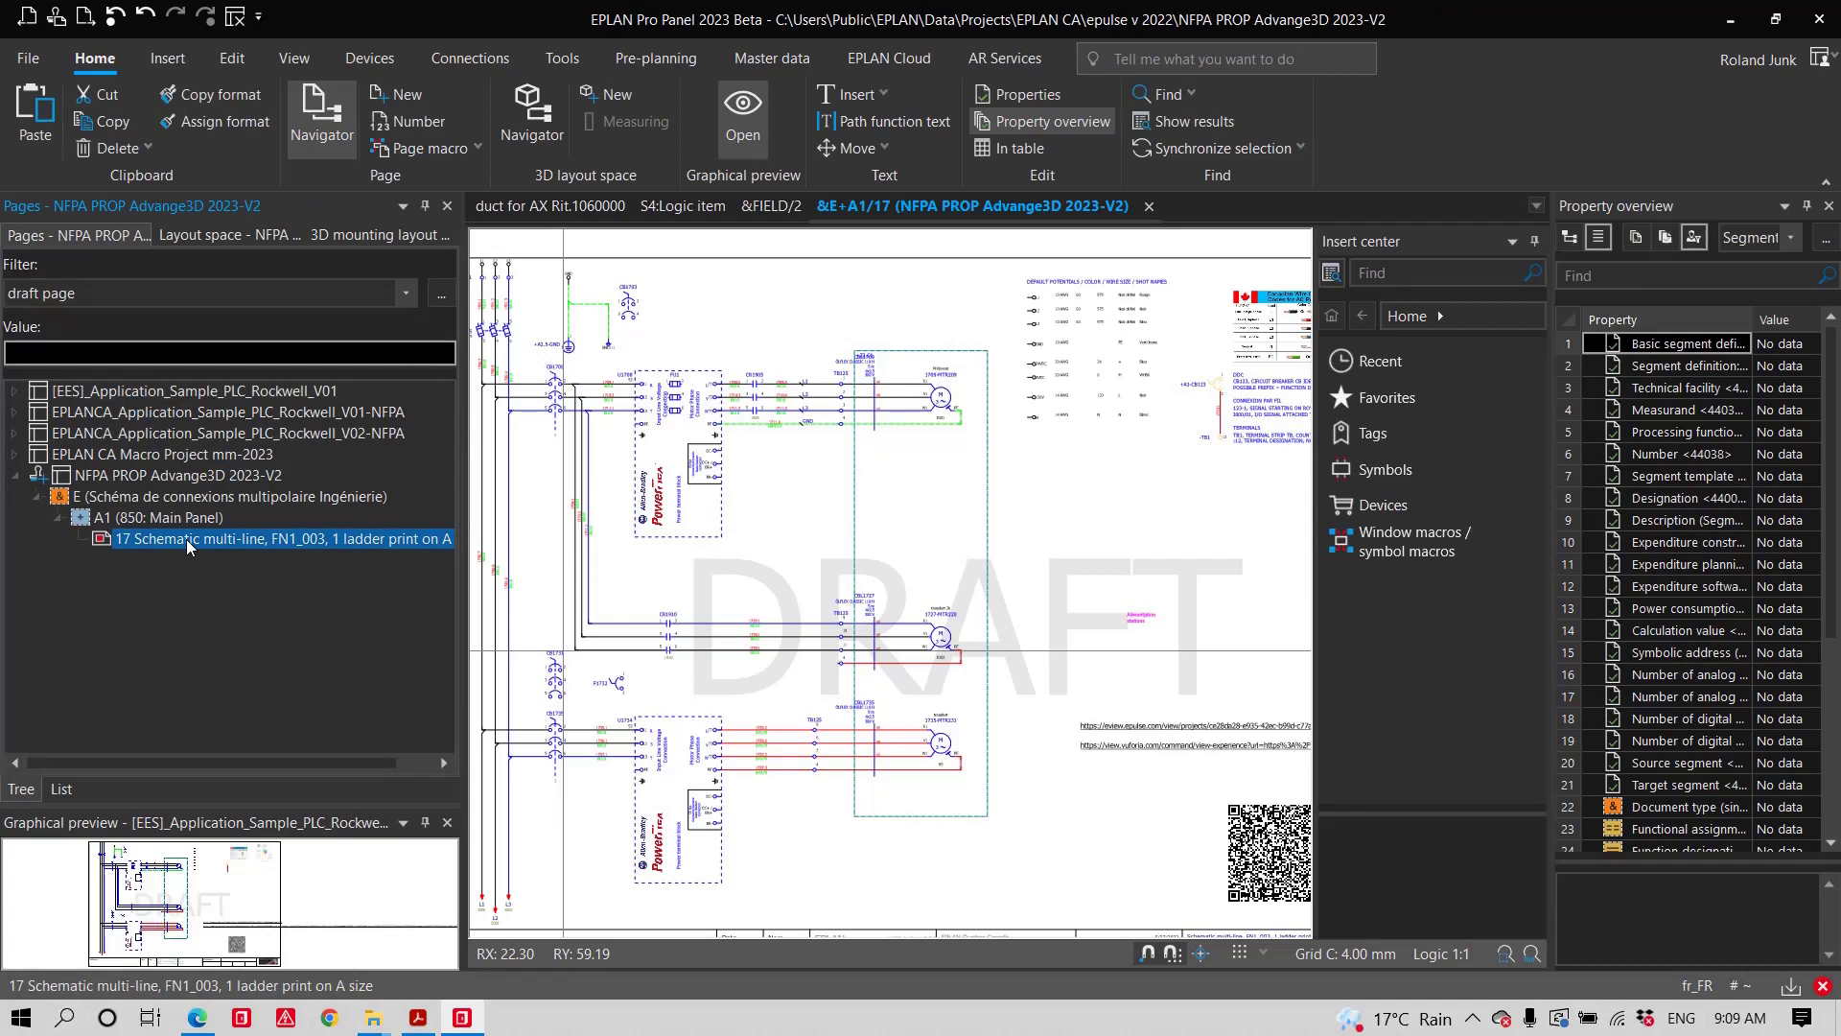
click(119, 298)
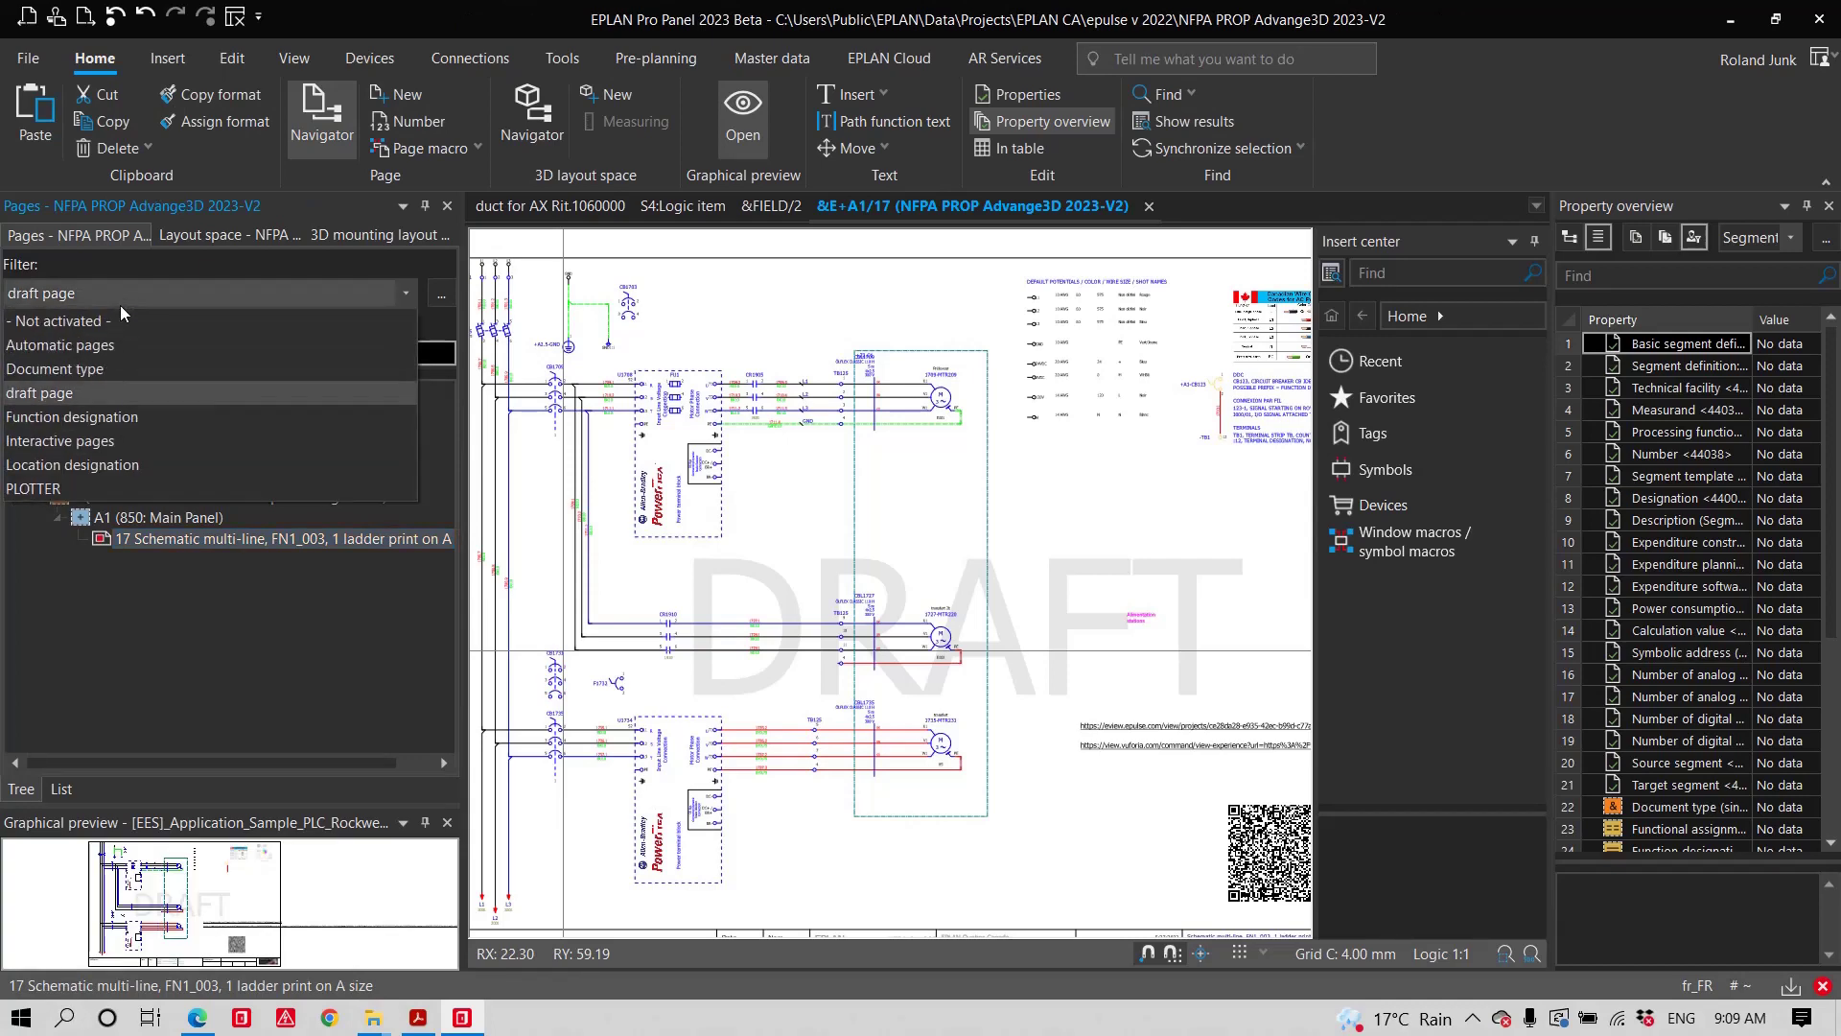
click(123, 320)
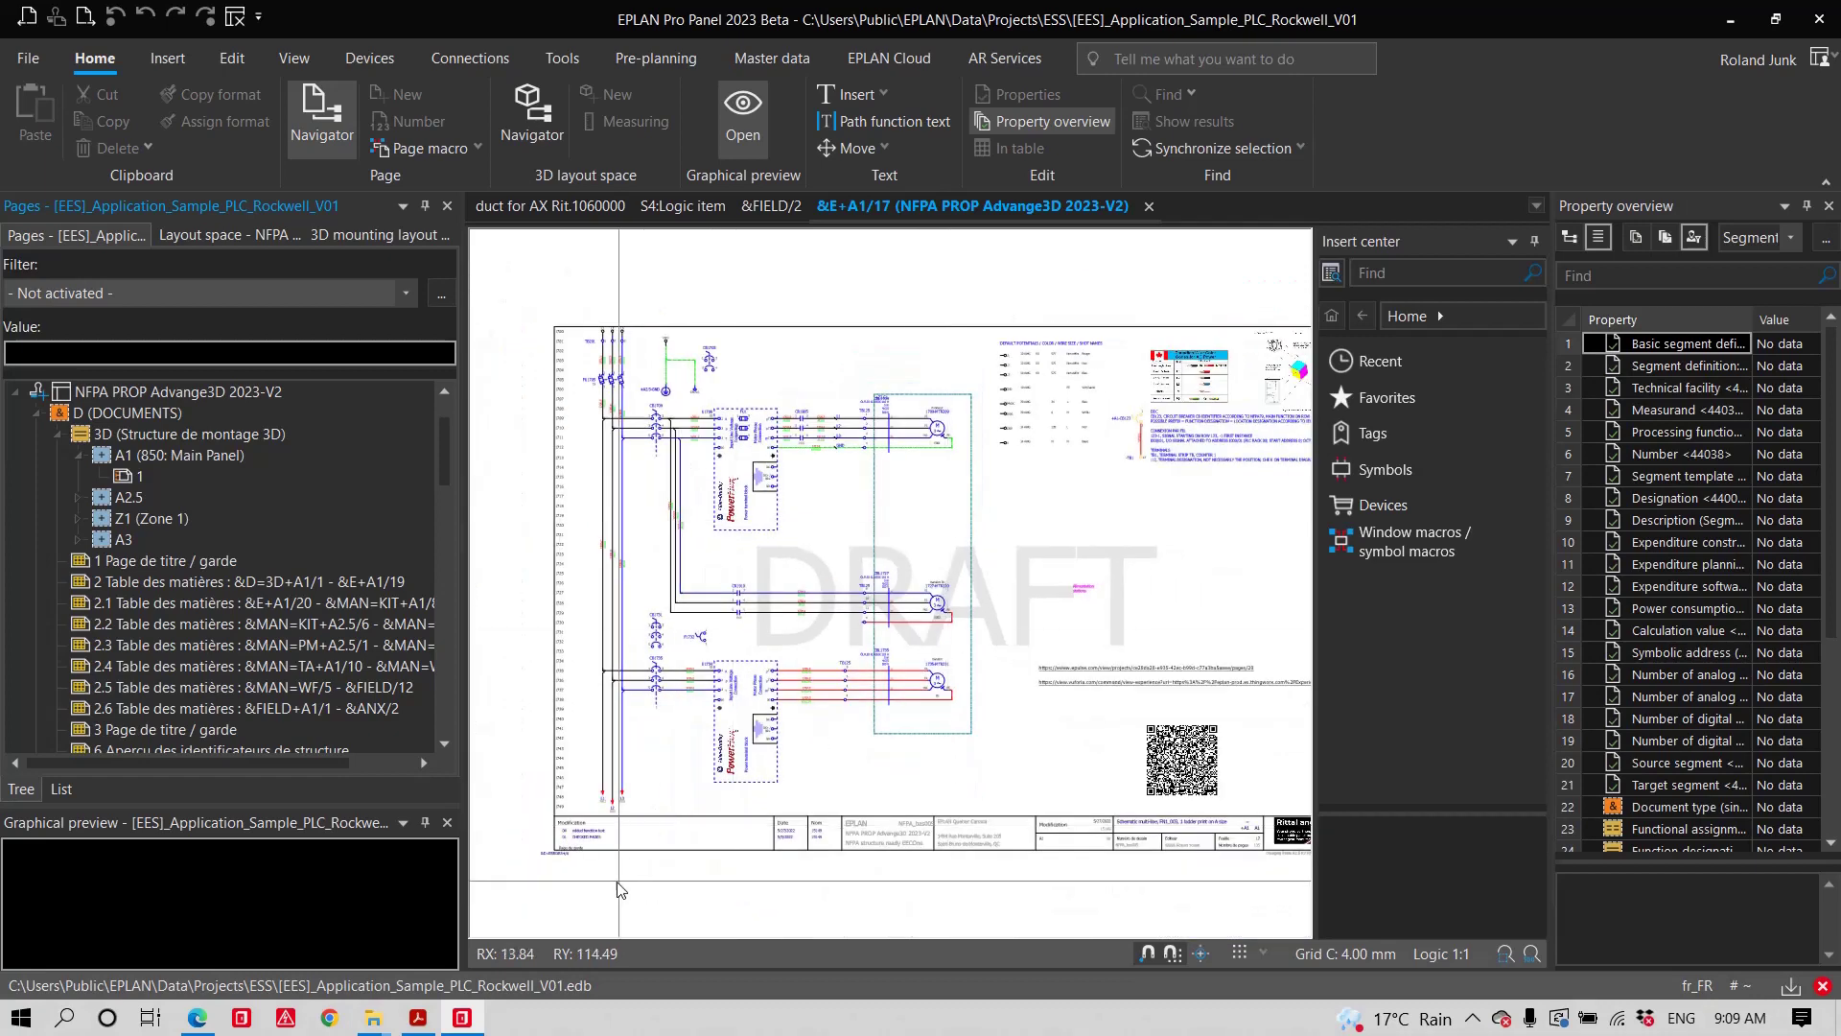
scroll(598, 870, down, 2)
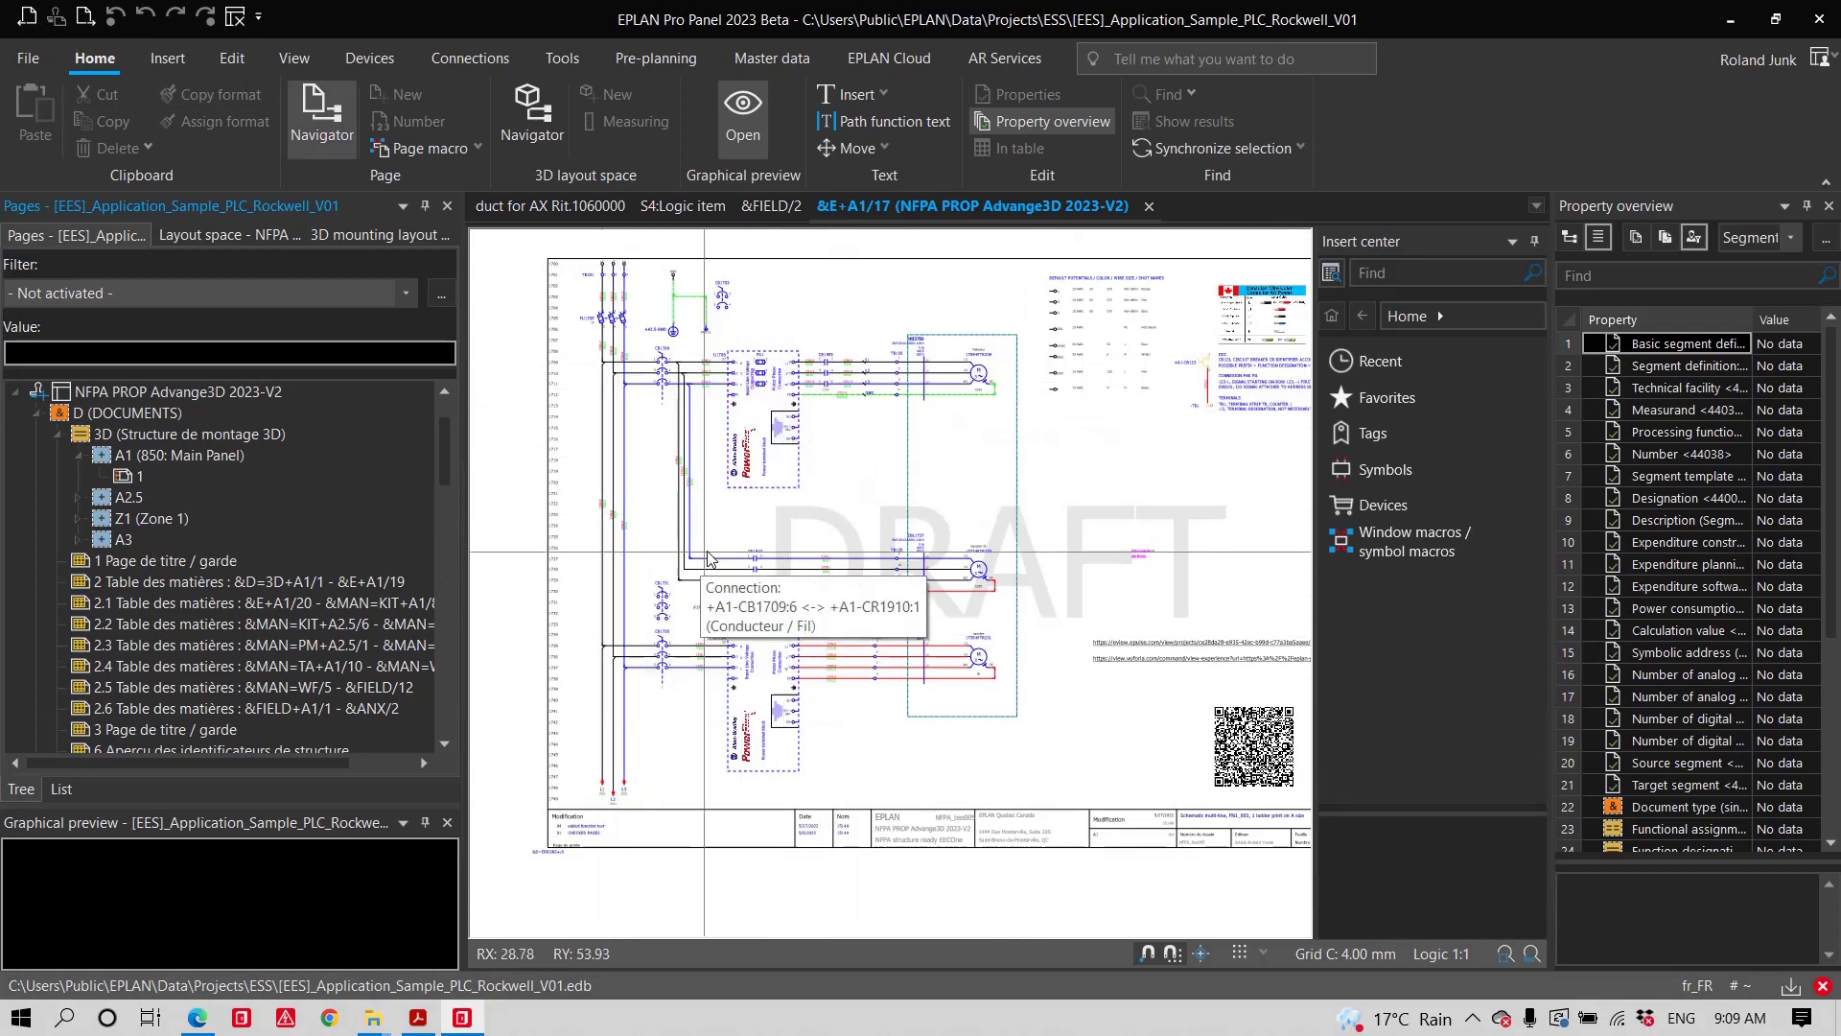
click(993, 567)
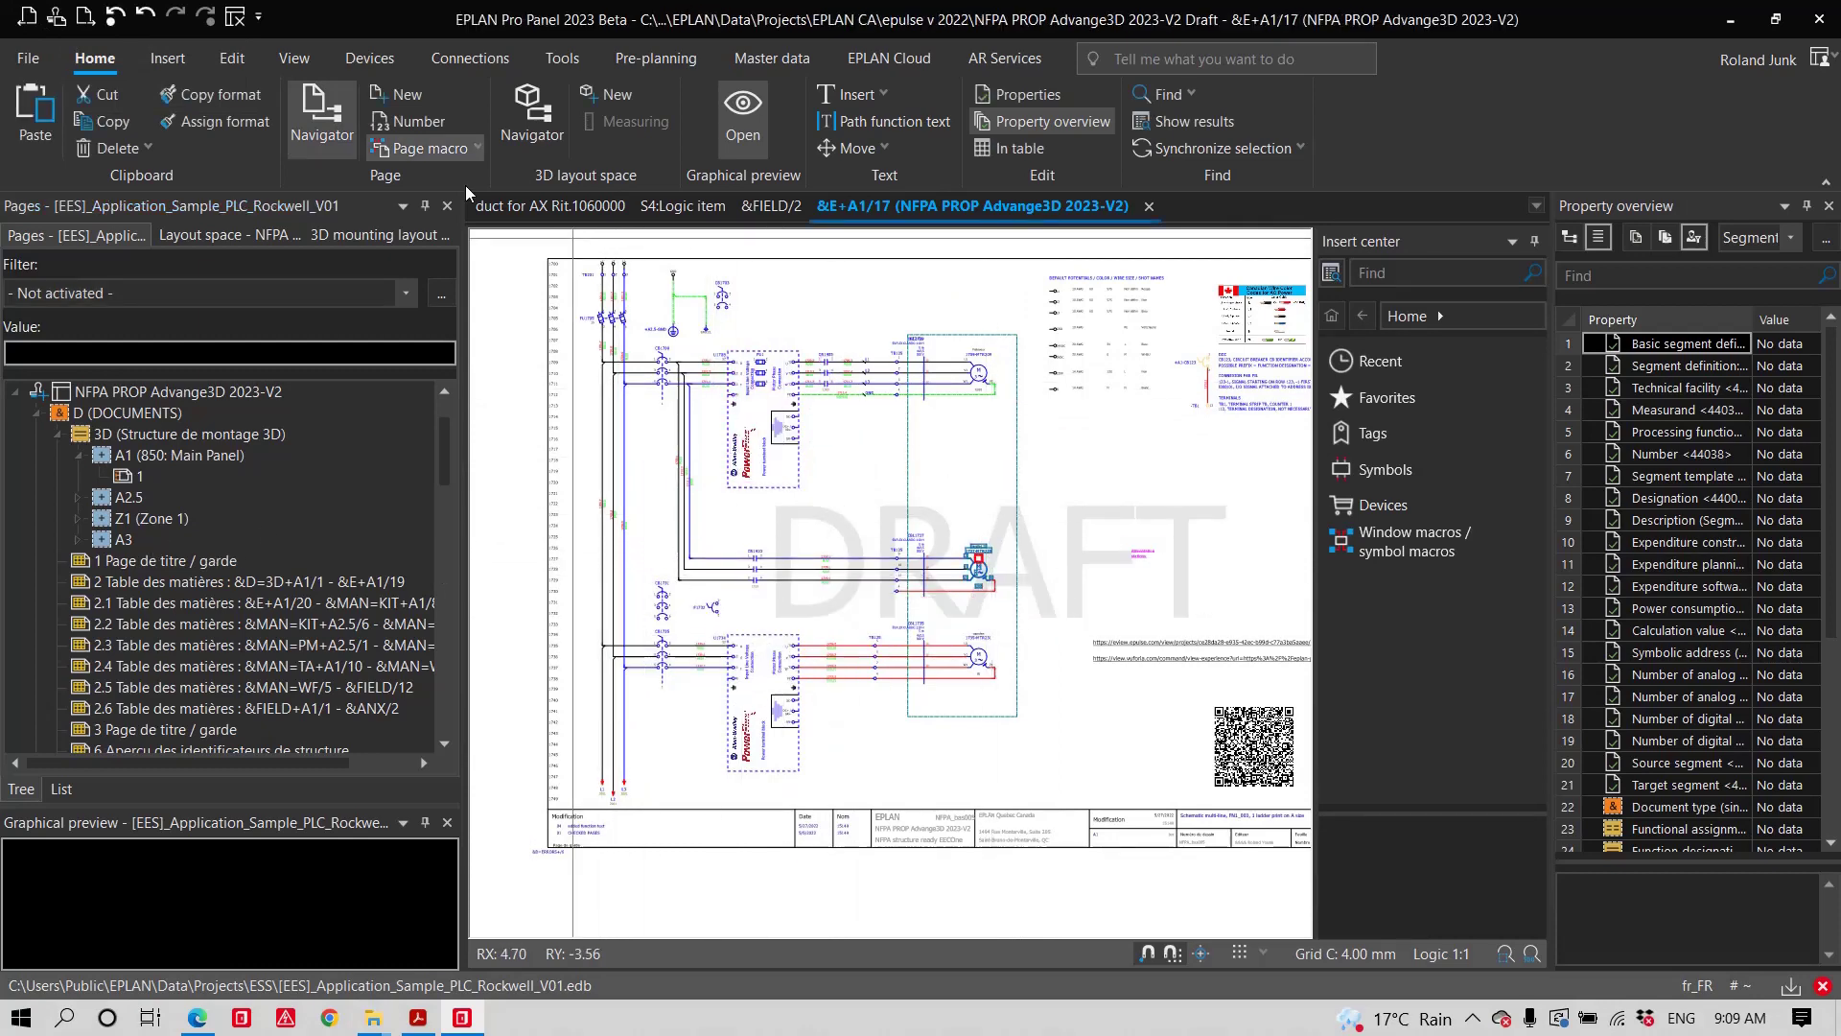
click(57, 20)
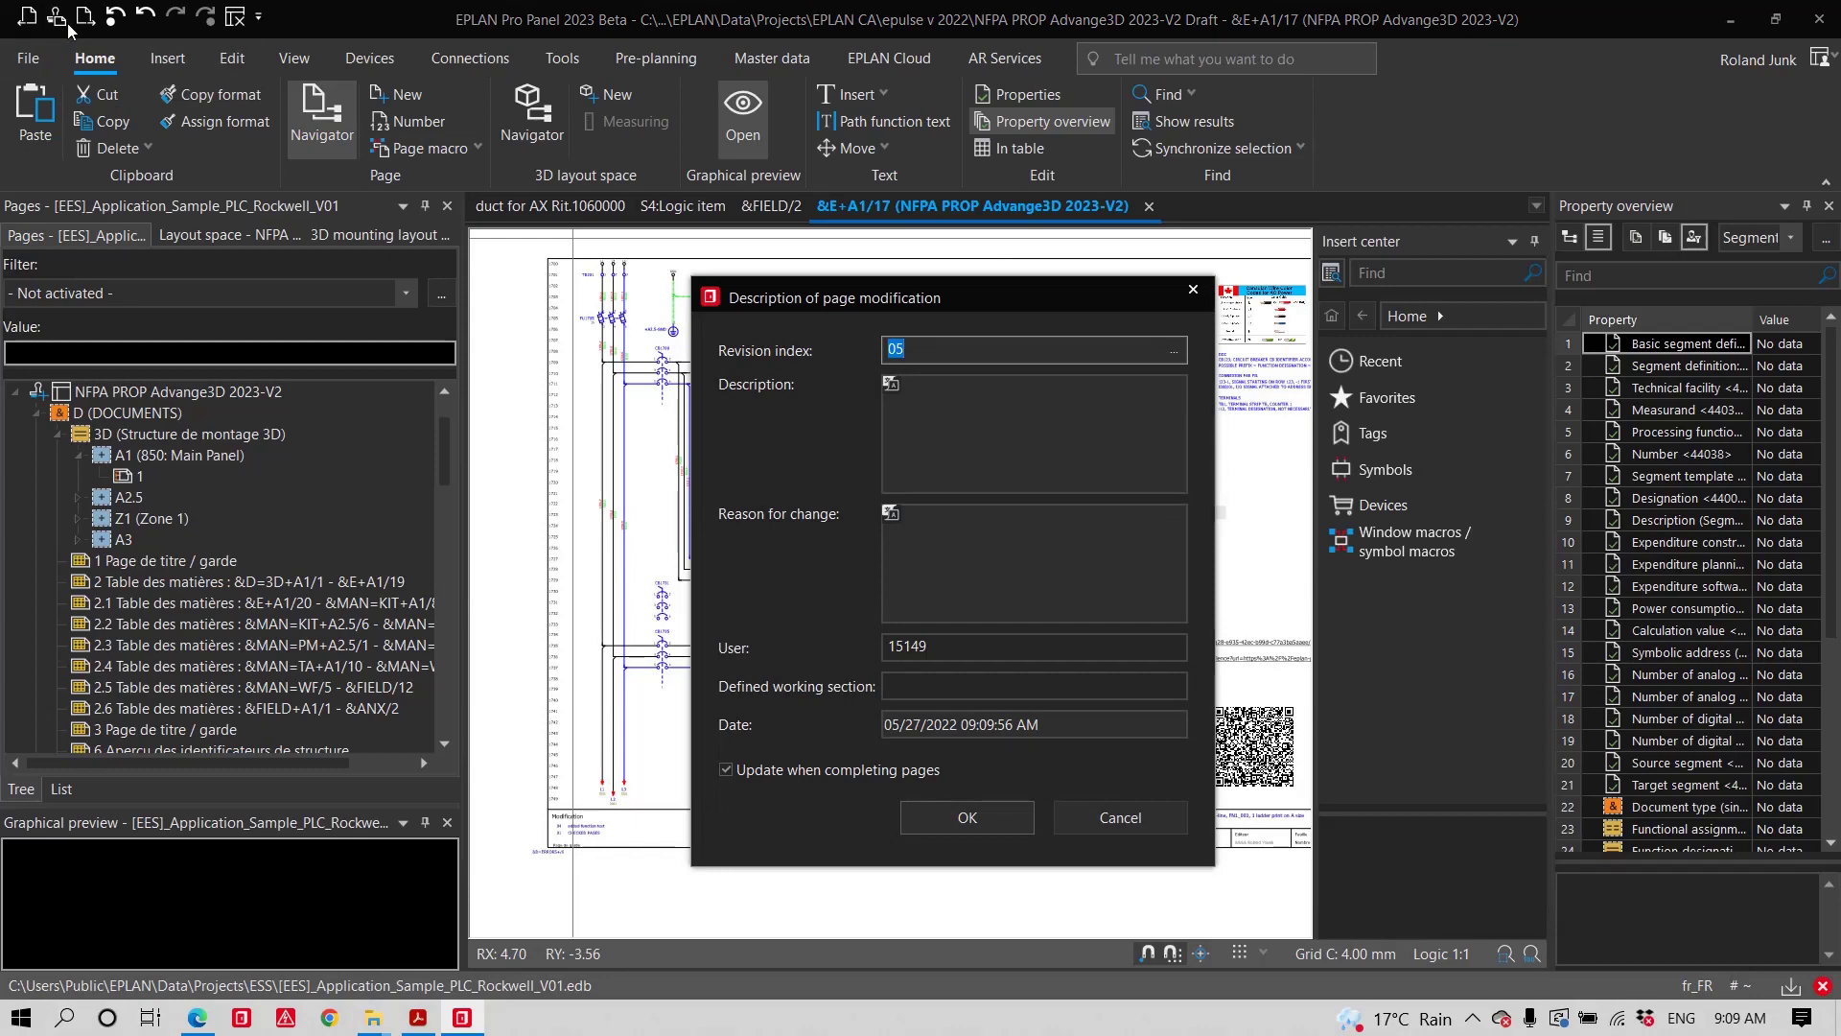
key(Return)
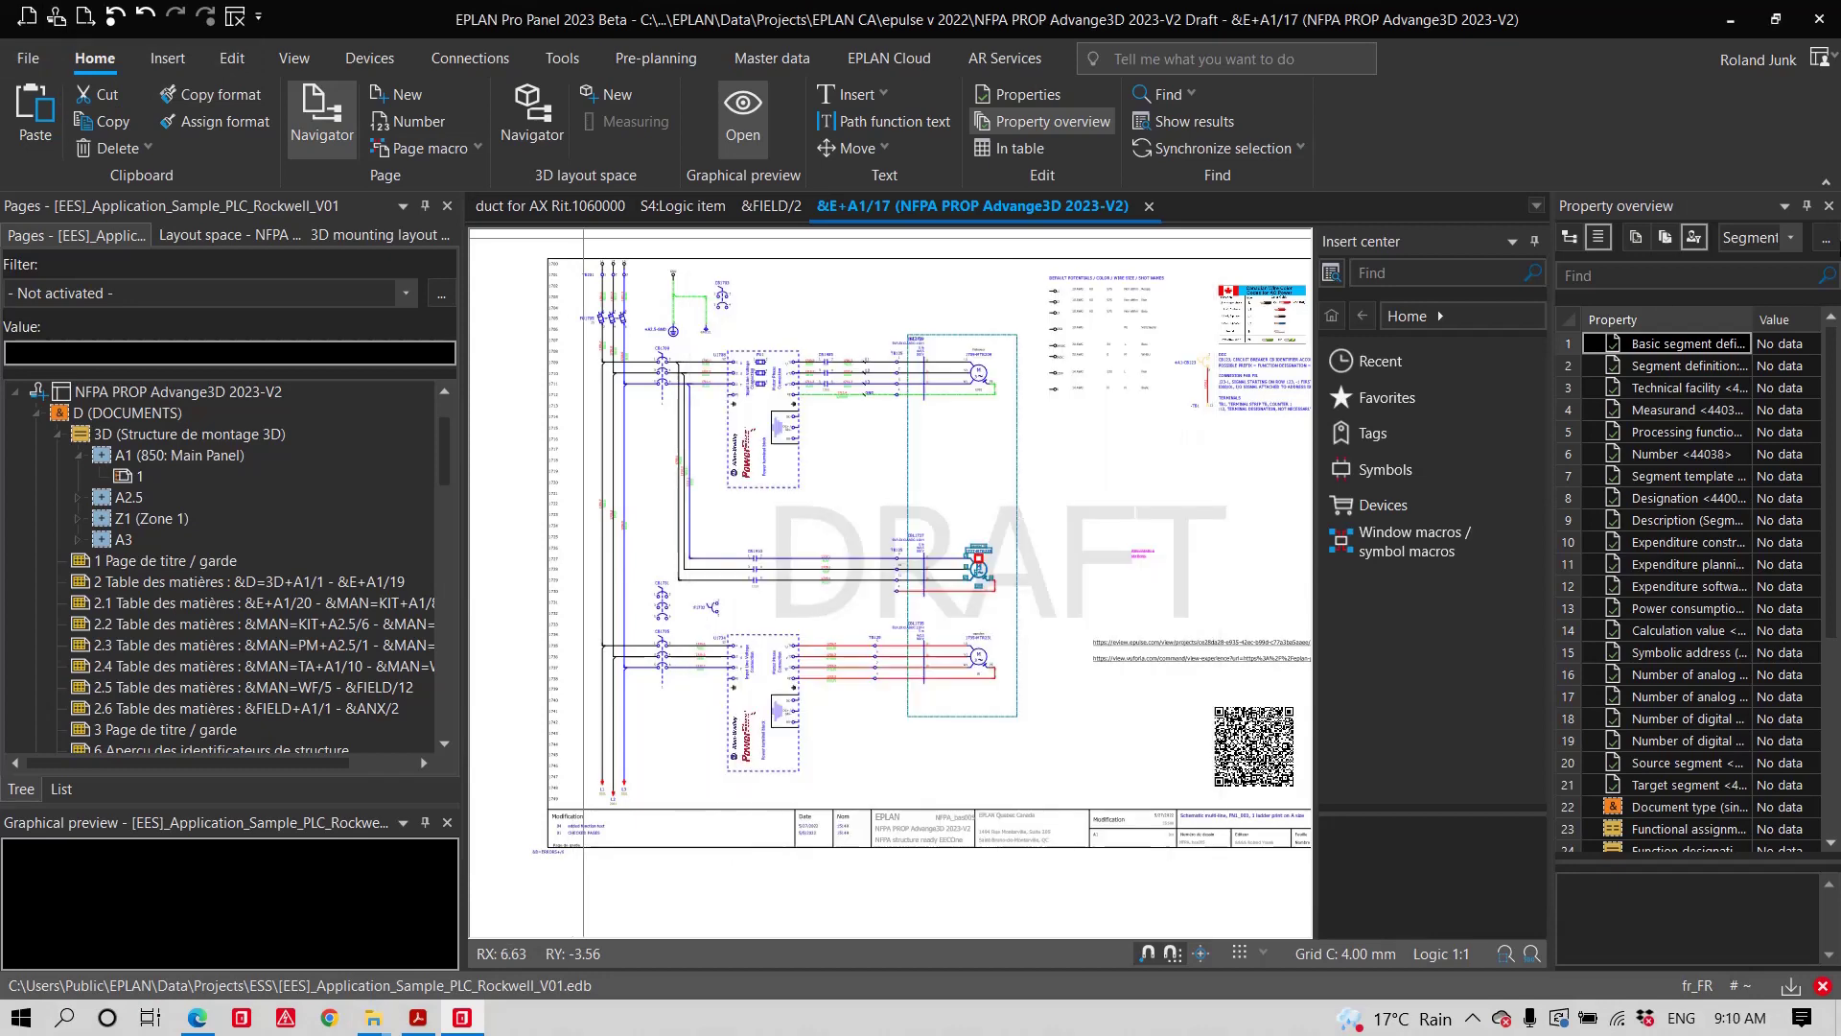
right_click(1518, 141)
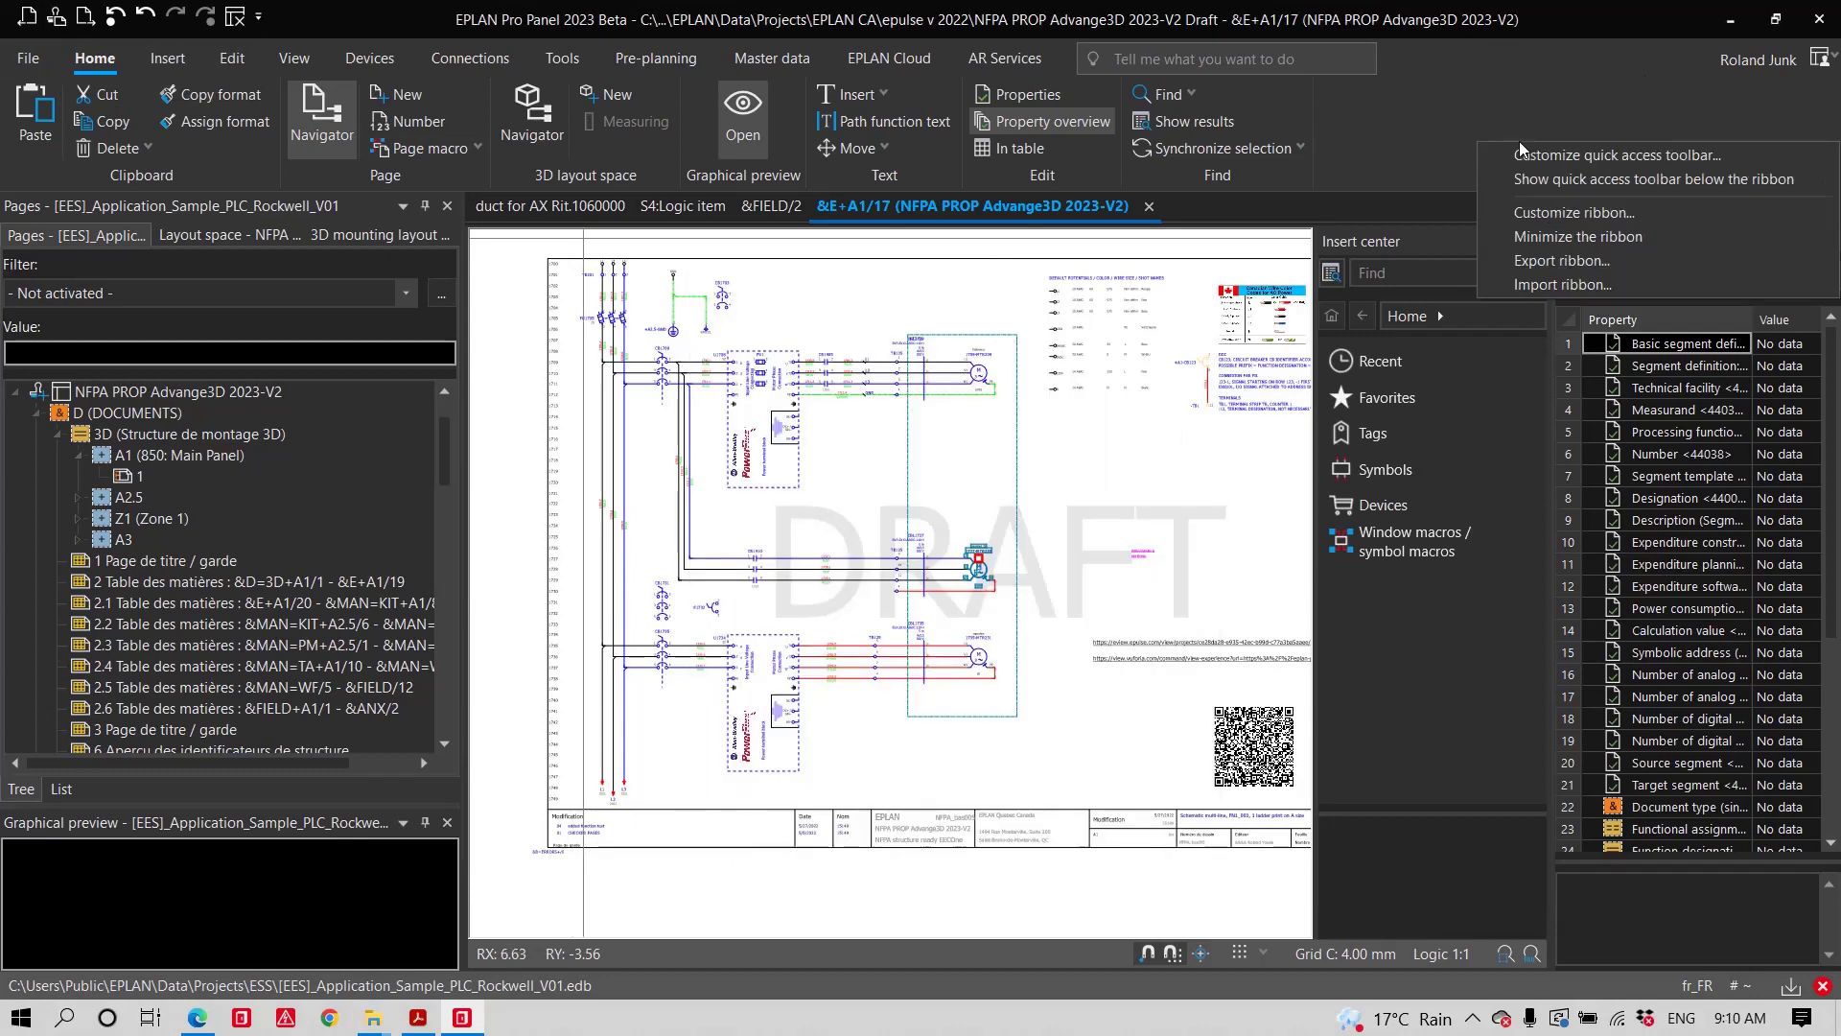
click(1591, 209)
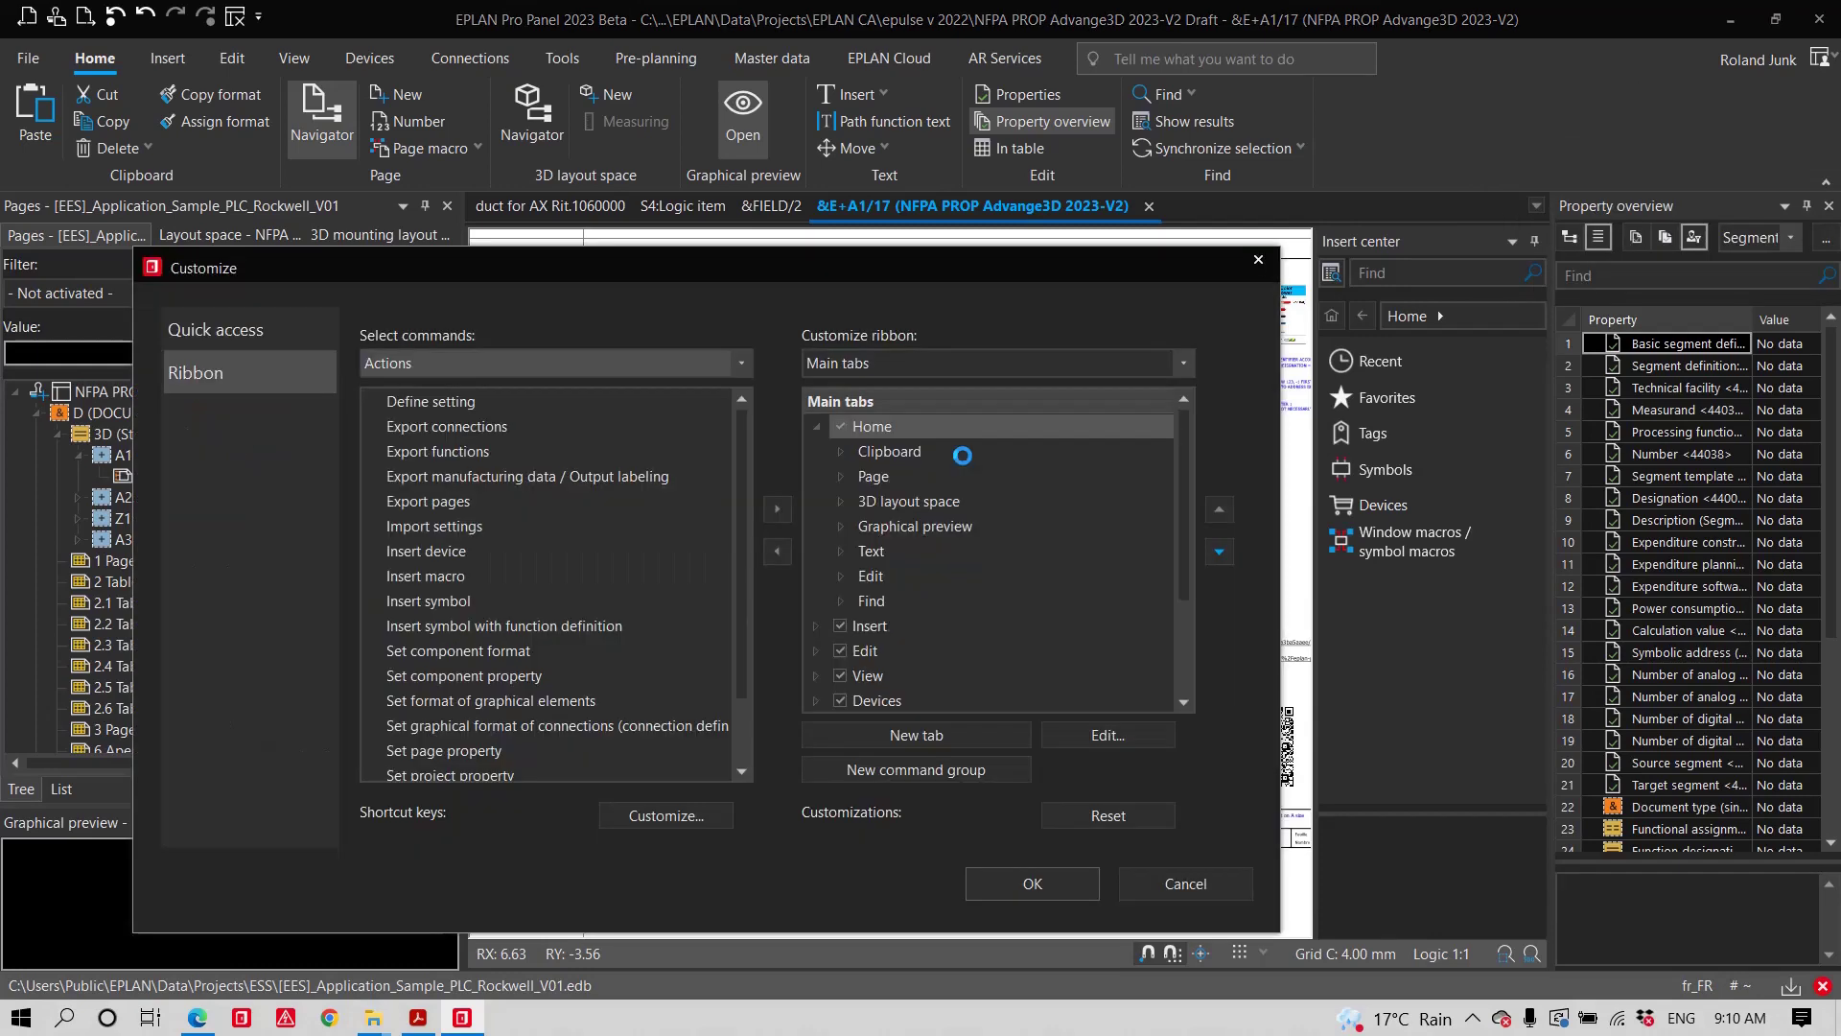
click(274, 332)
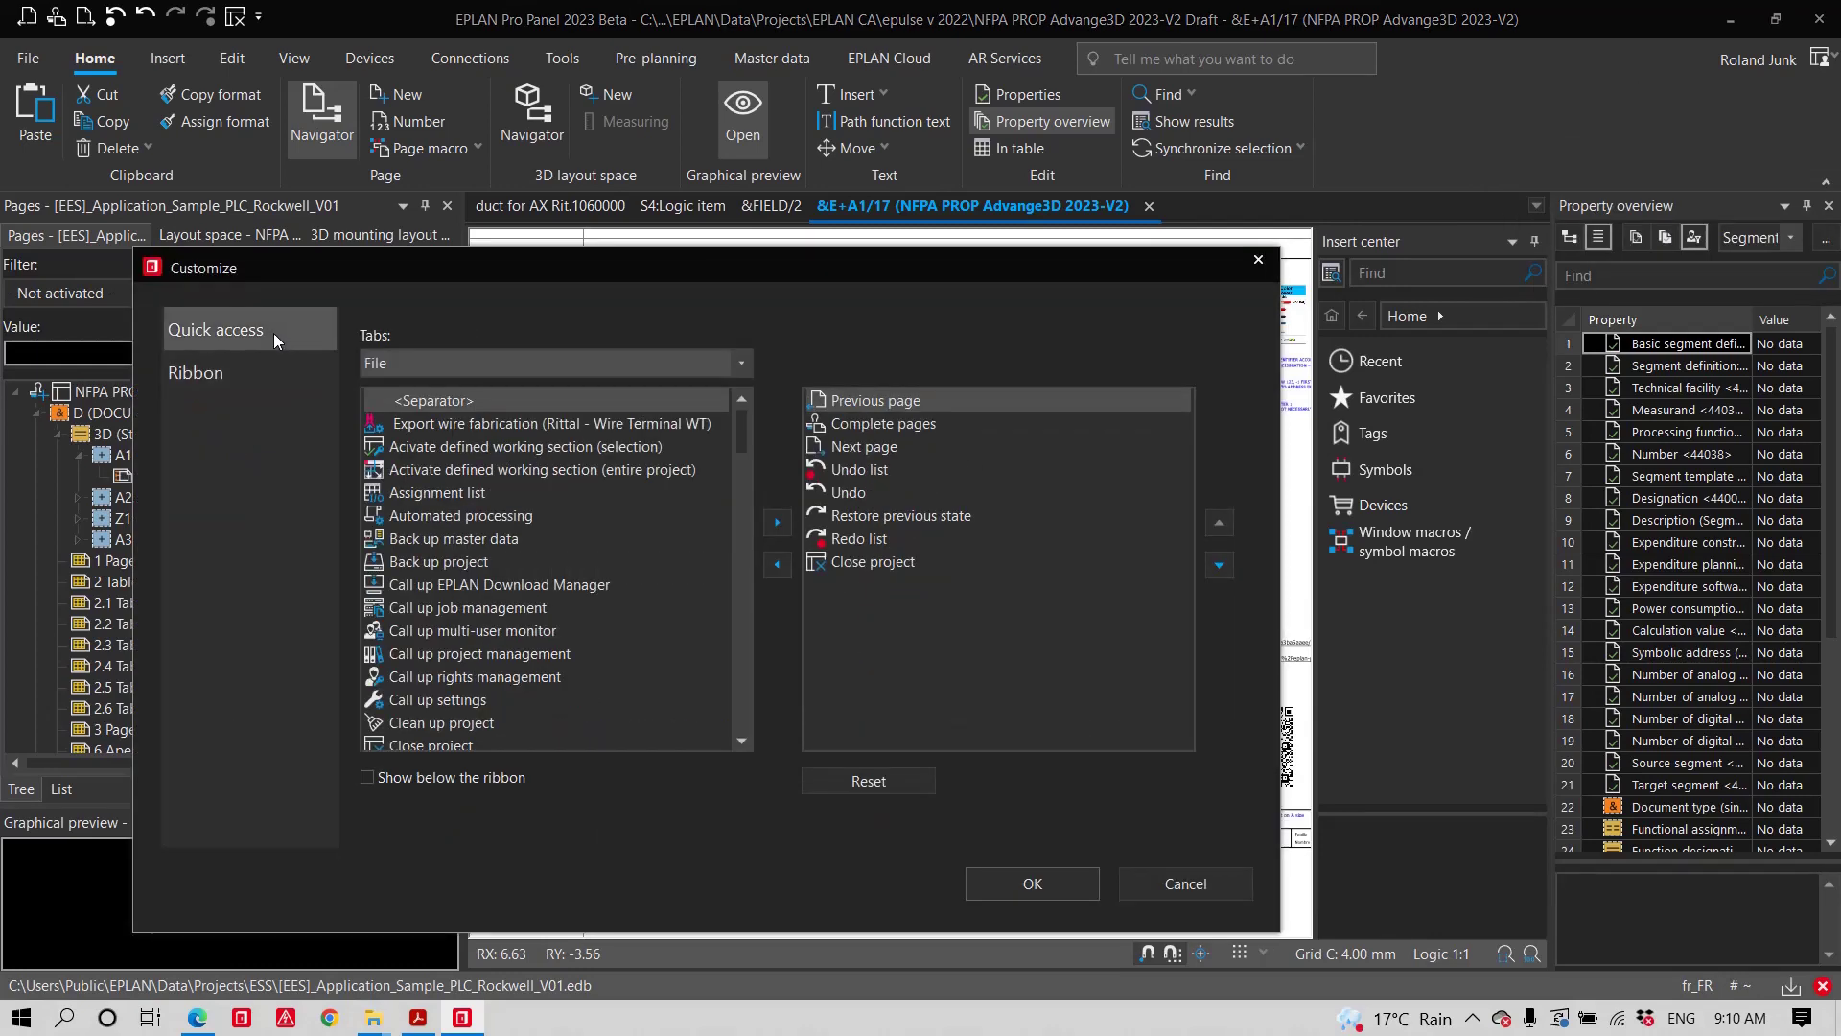
scroll(502, 630, down, 2)
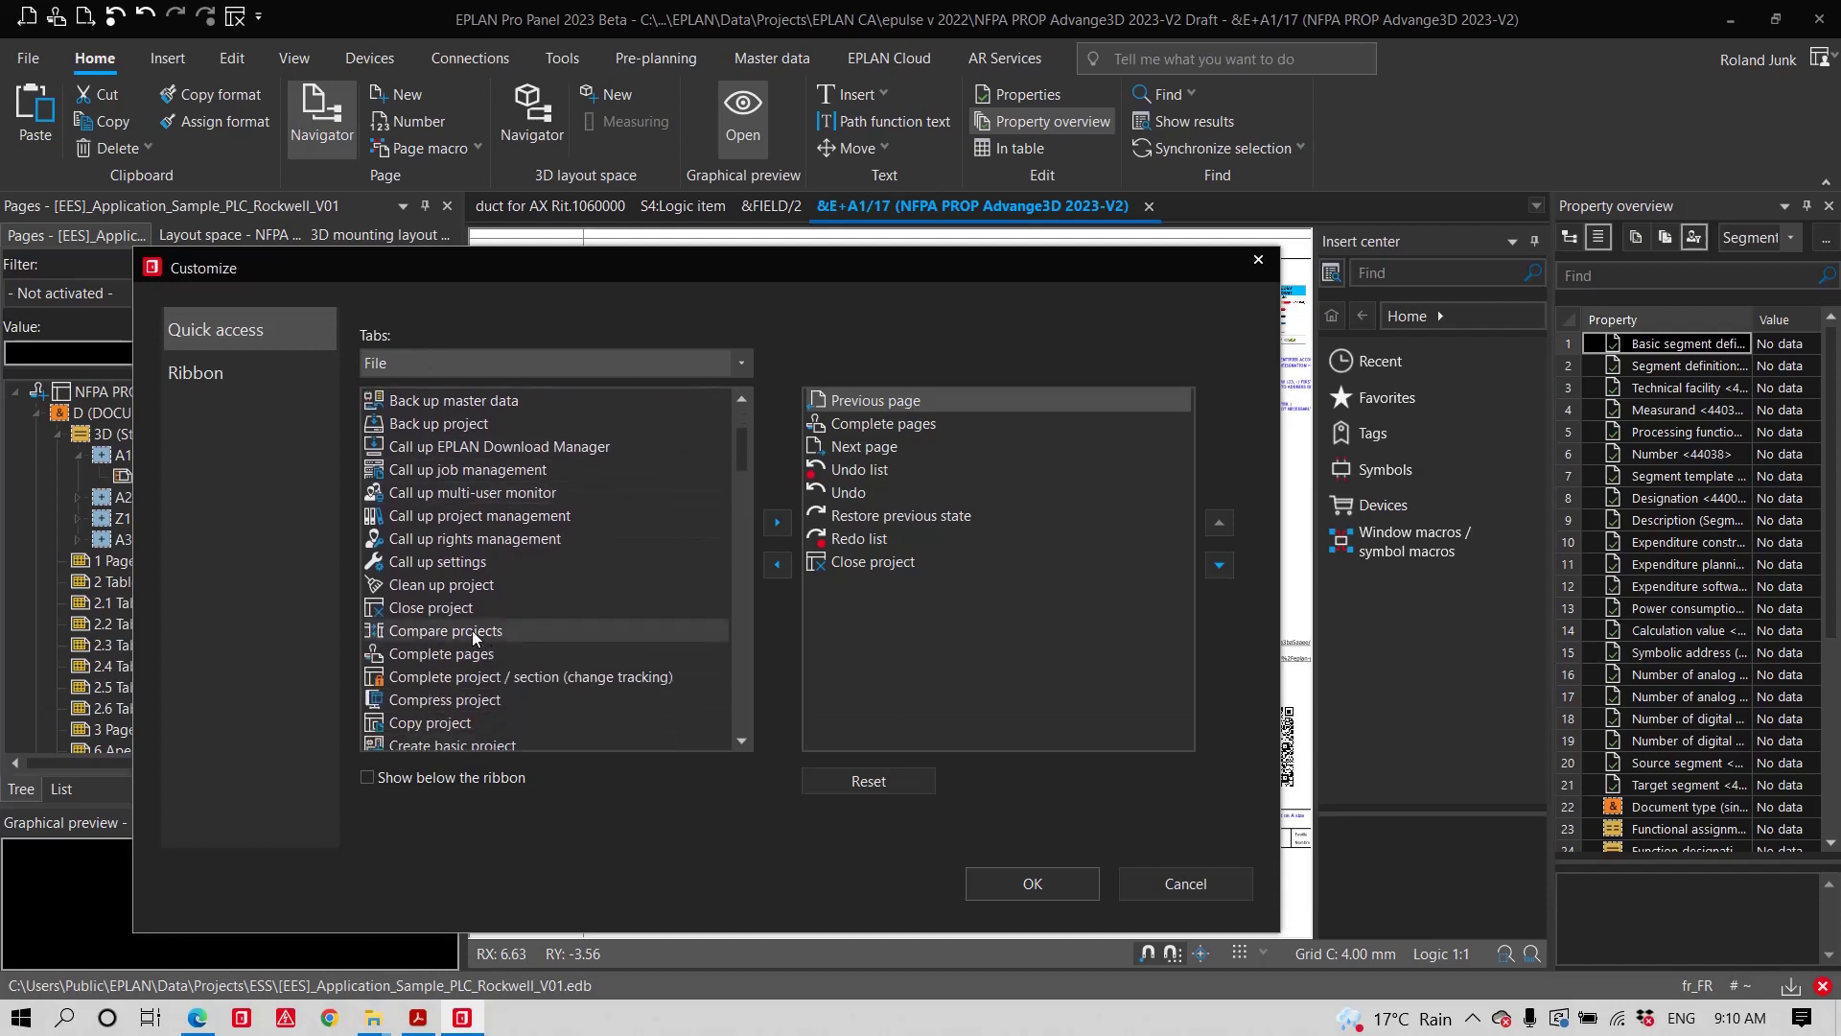
click(463, 650)
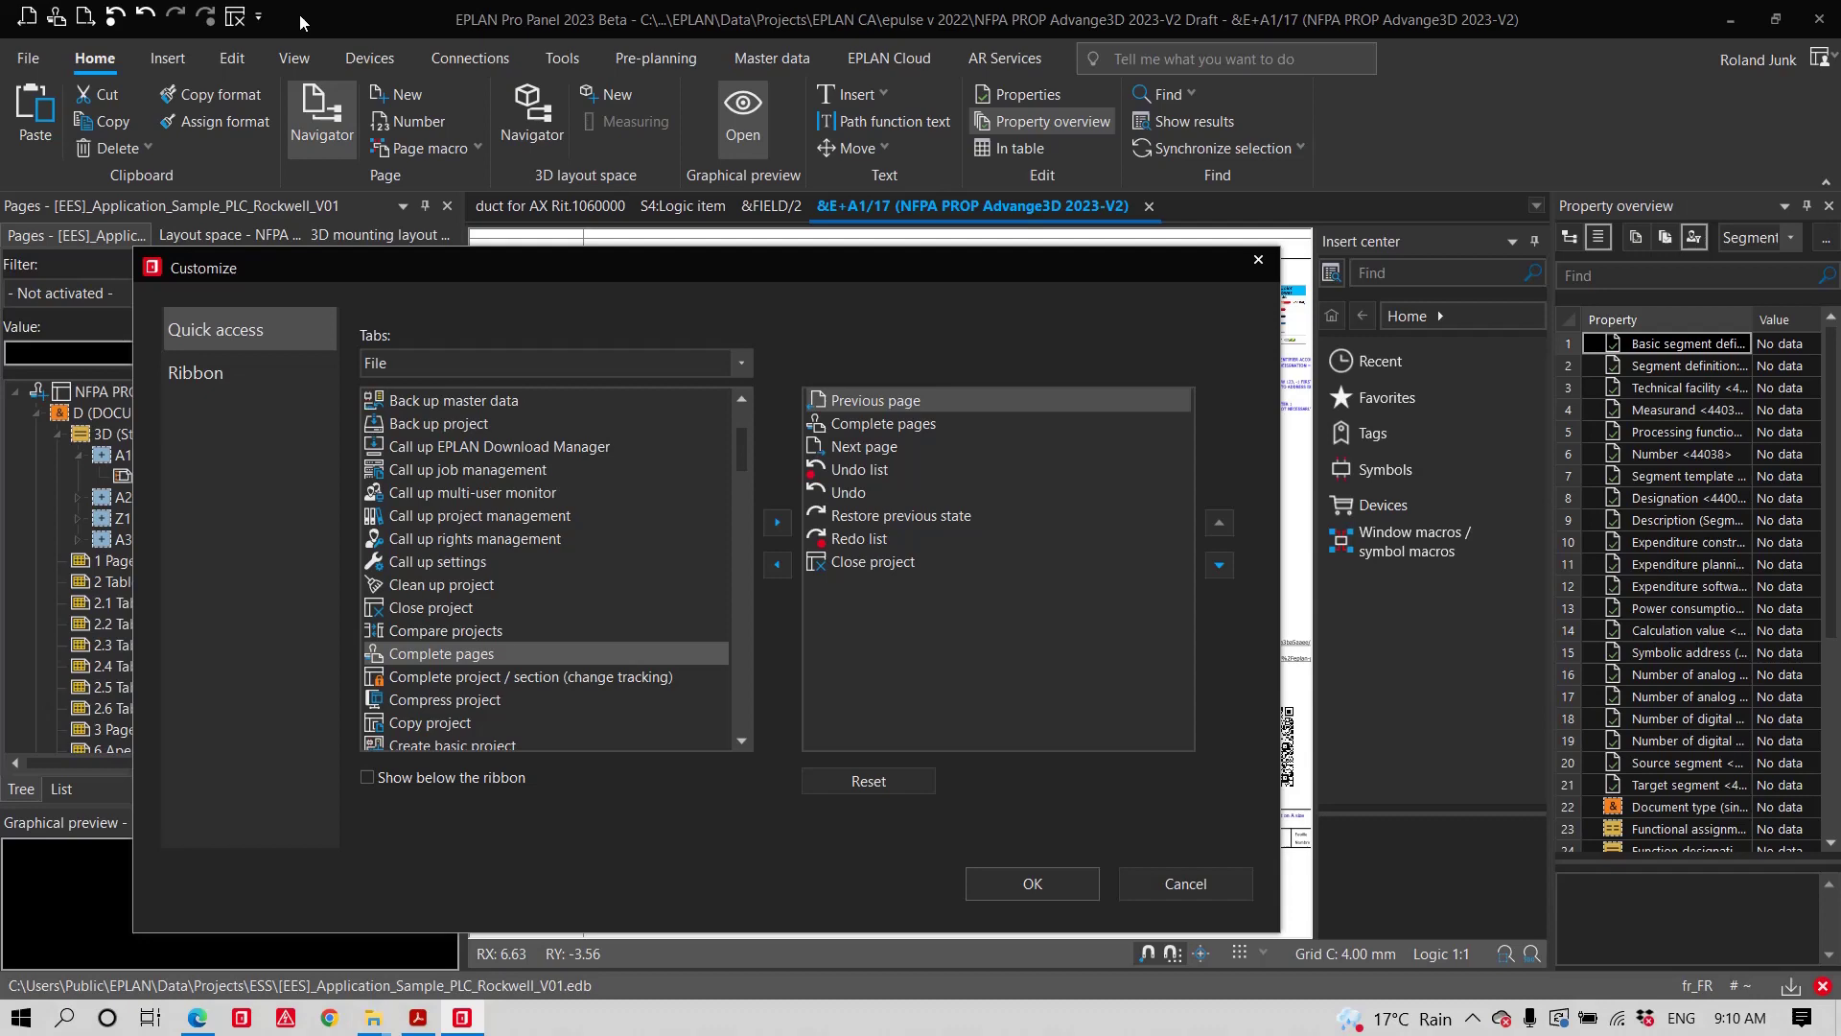
key(Return)
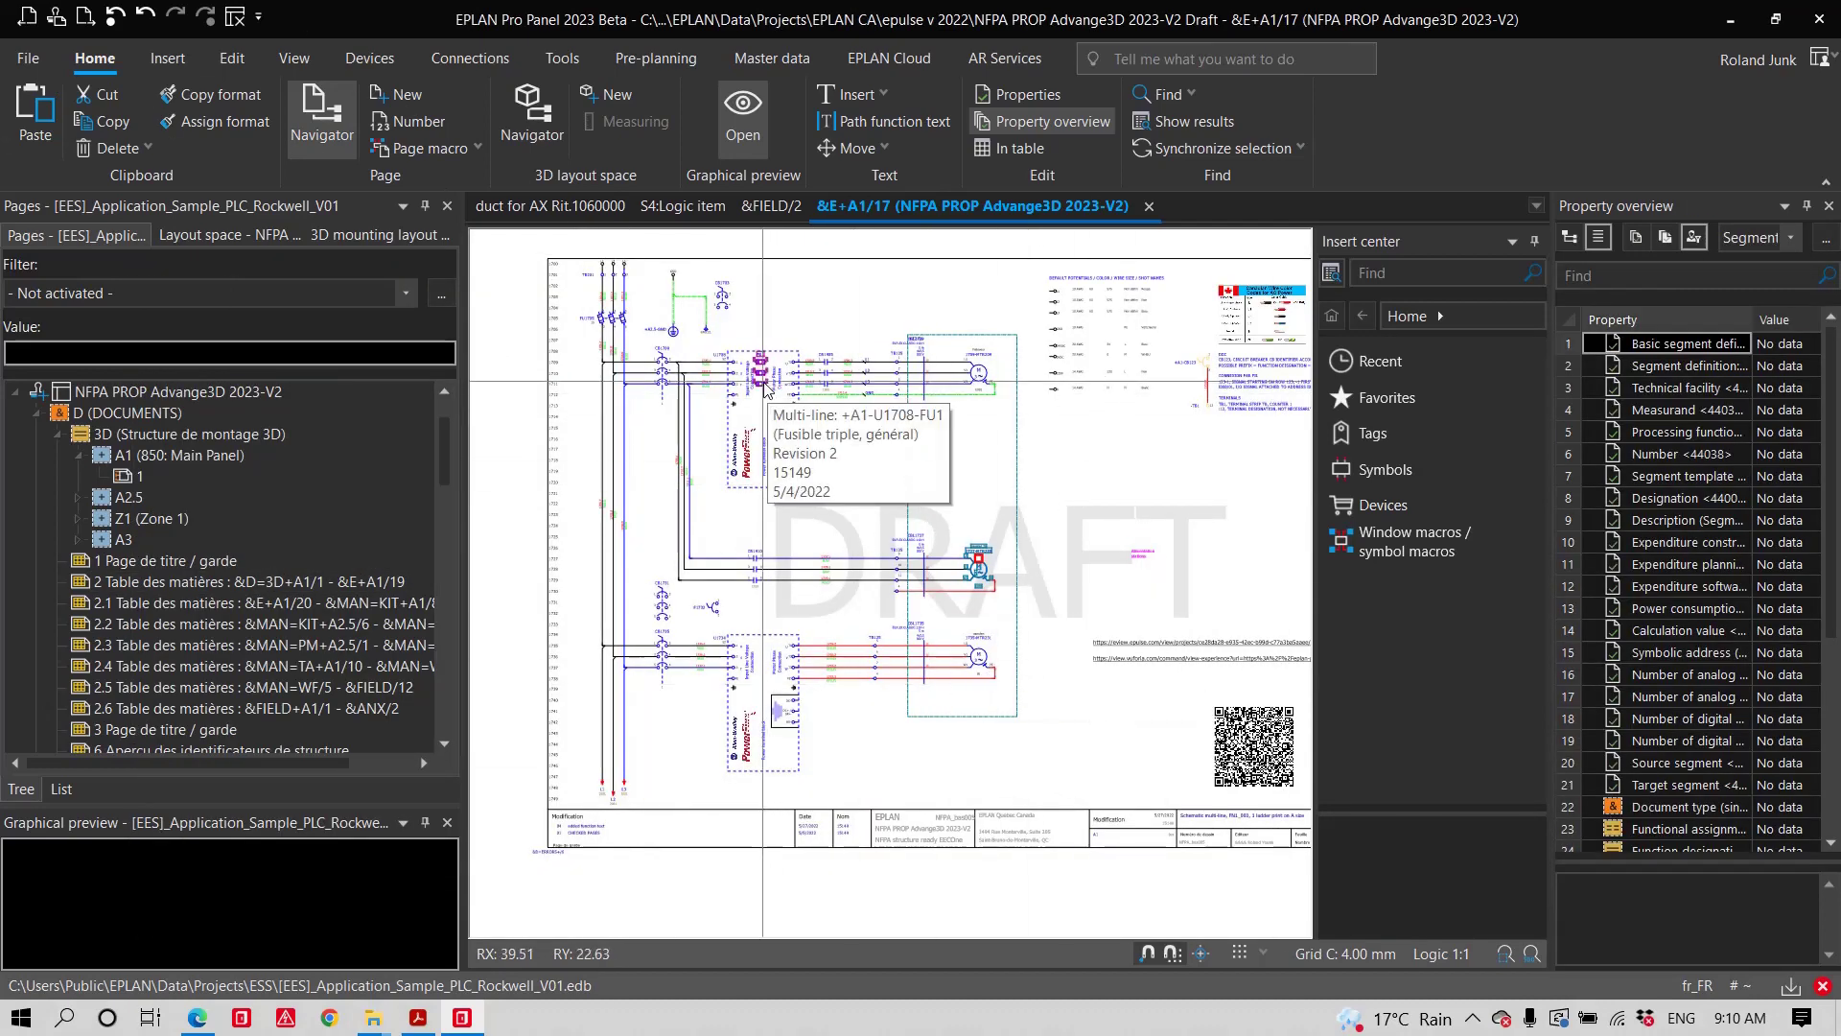
- Complete page &E+A1/17 as revision 05, described 'added the function text for lifter'
click(57, 17)
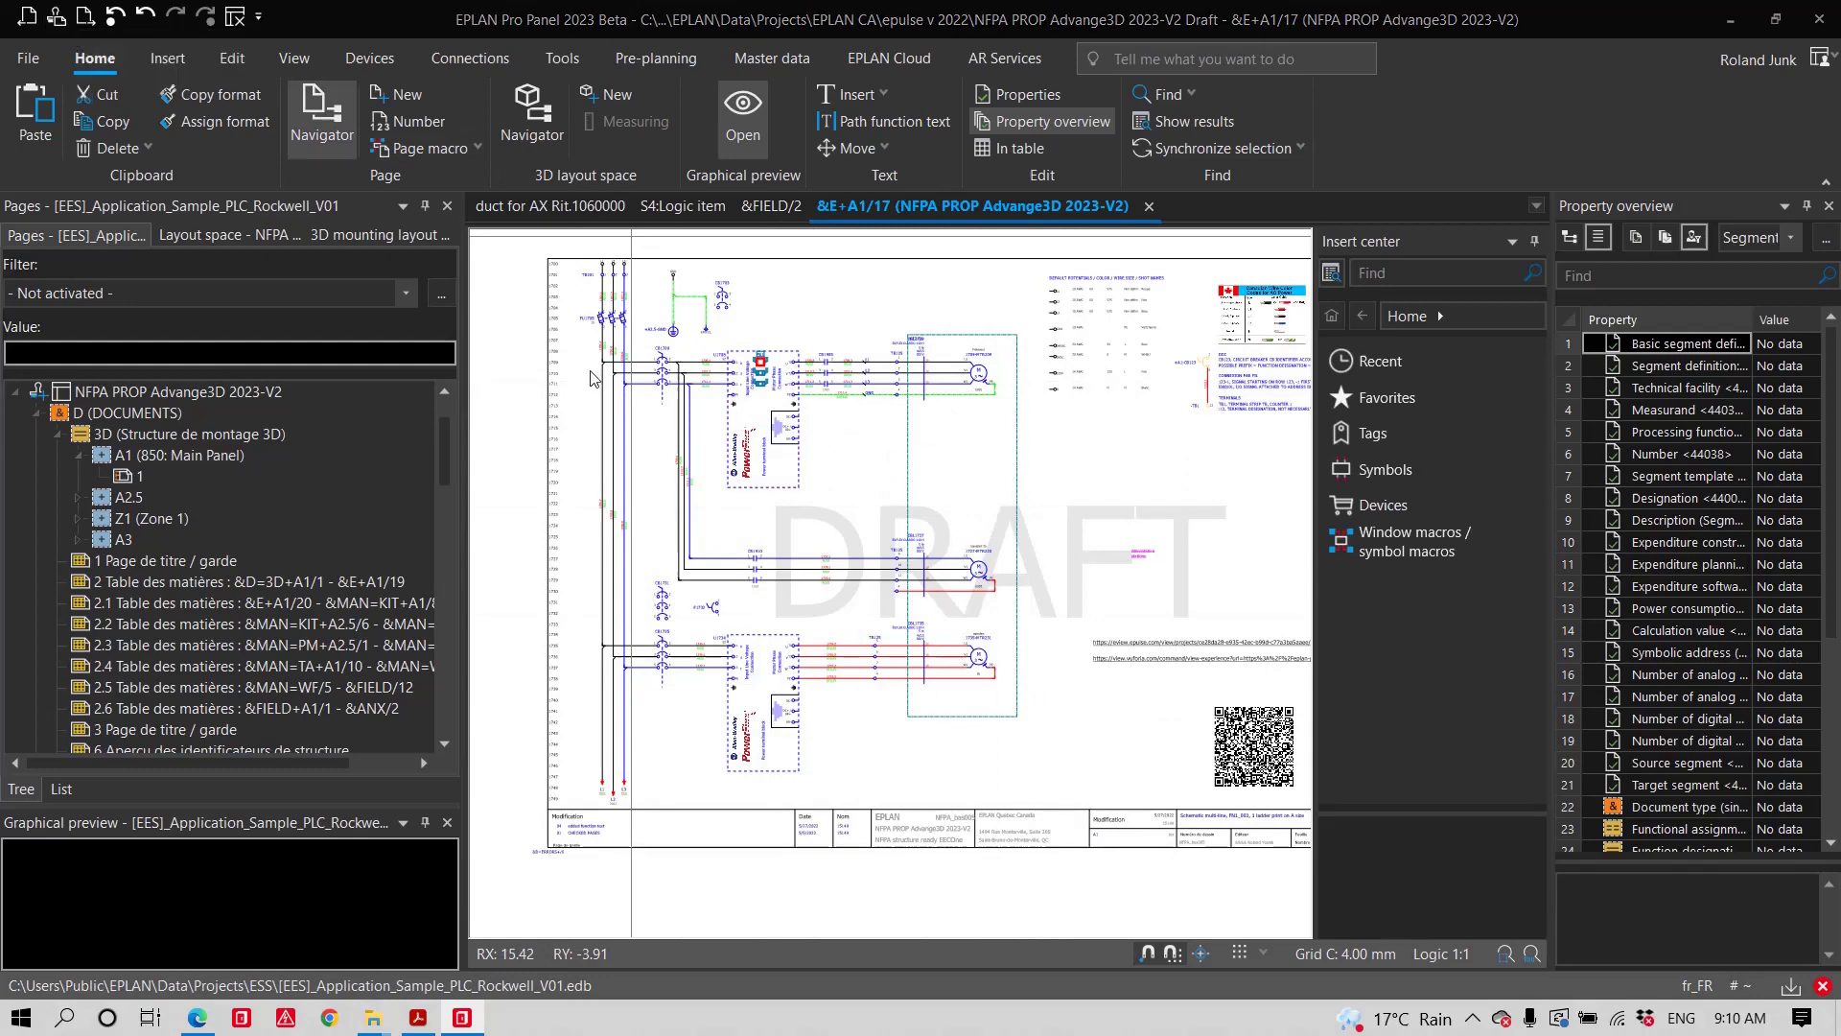
click(936, 413)
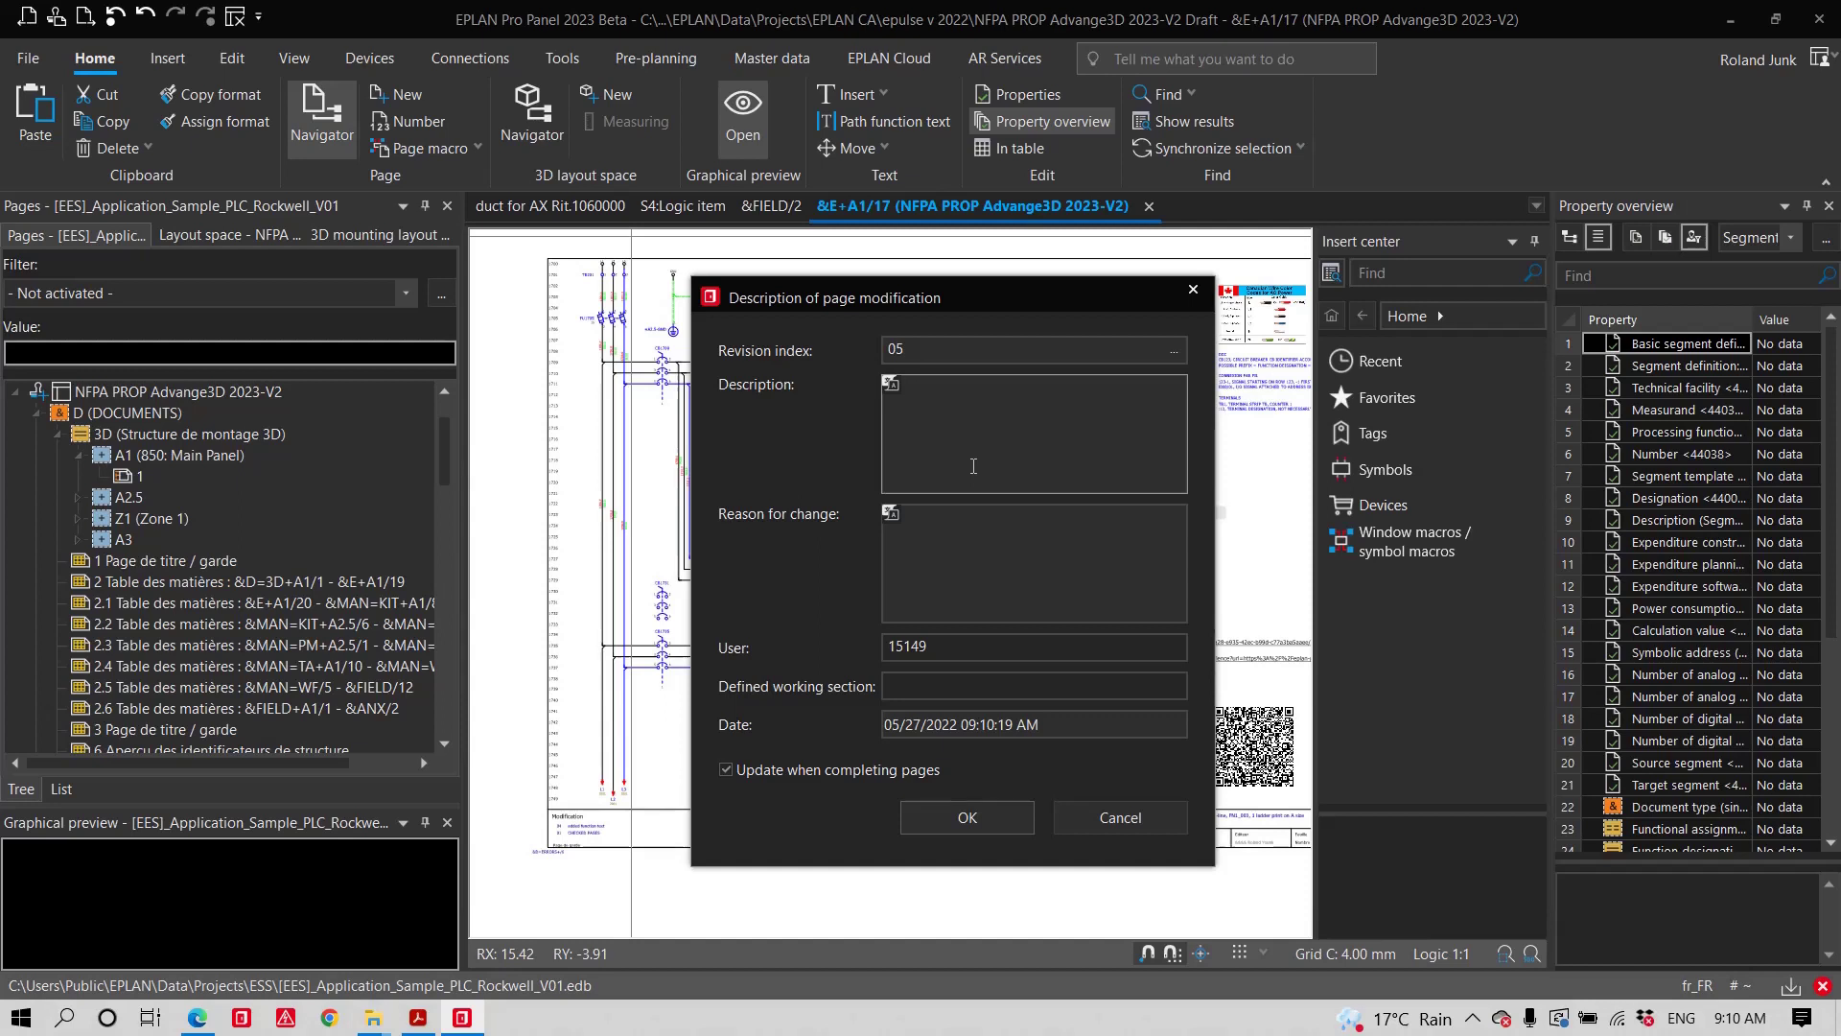
text(added the function text for lifter)
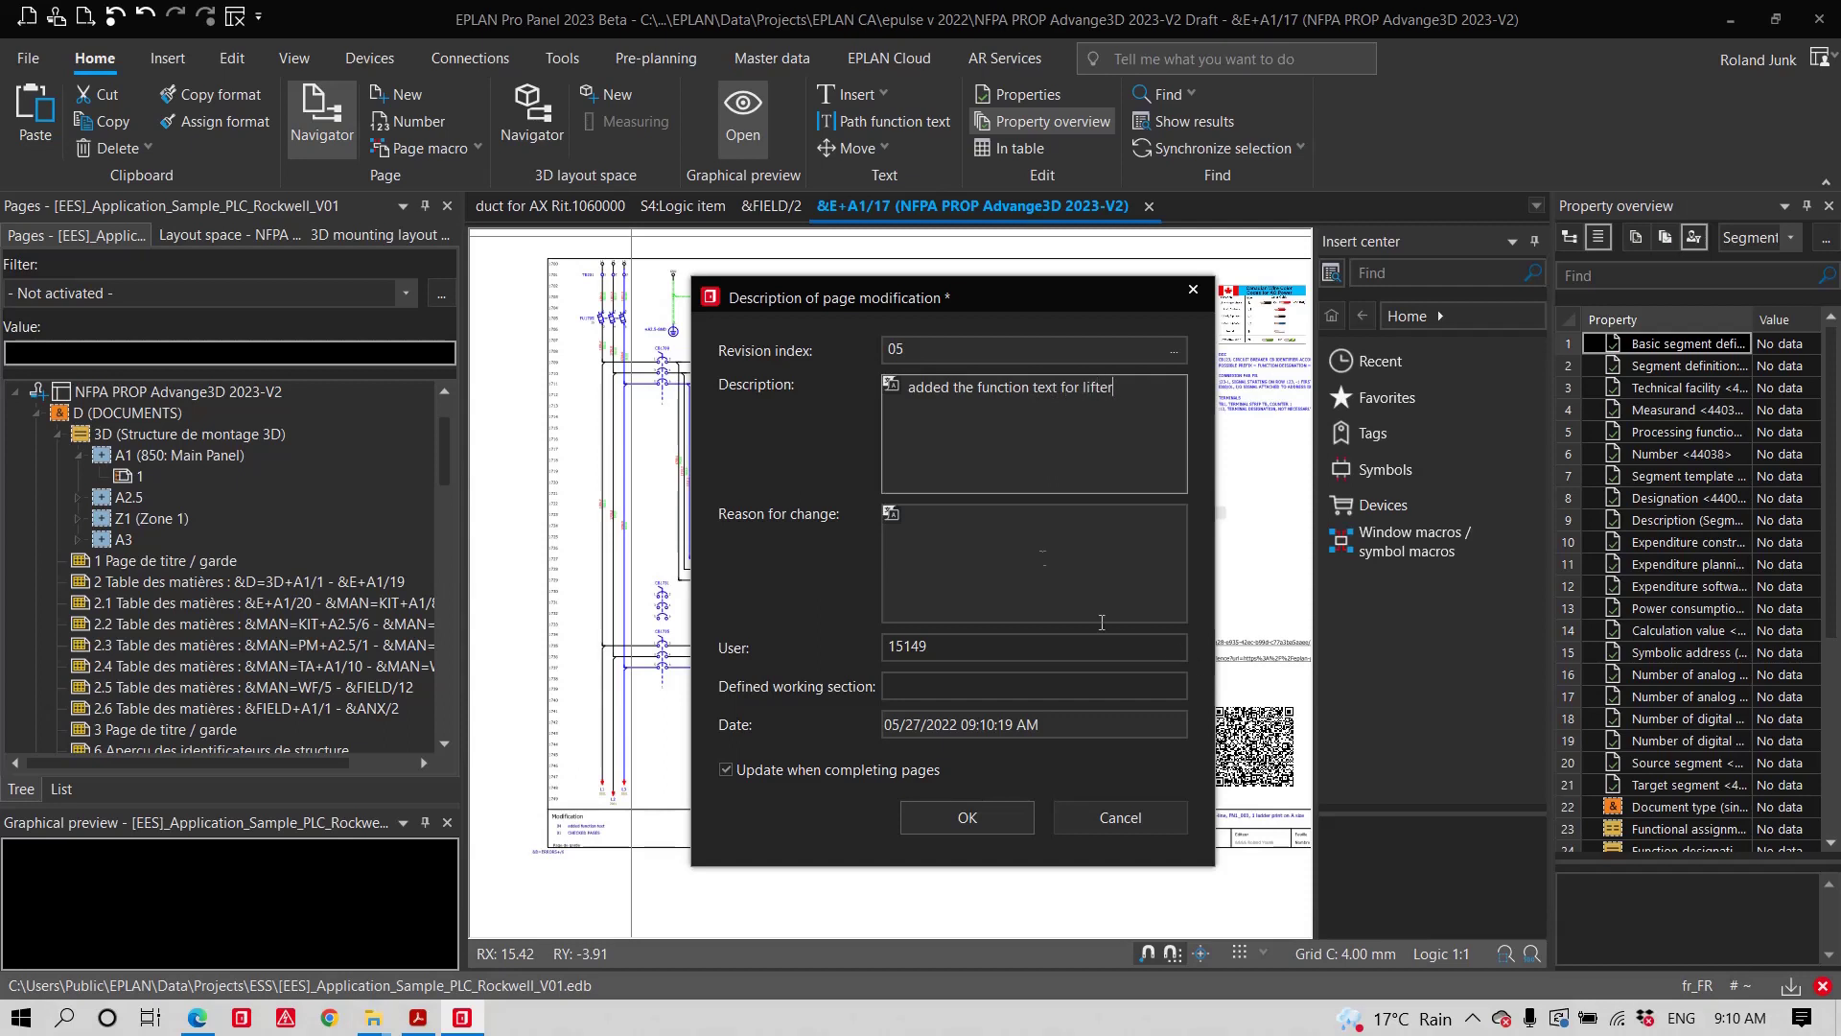
click(1001, 527)
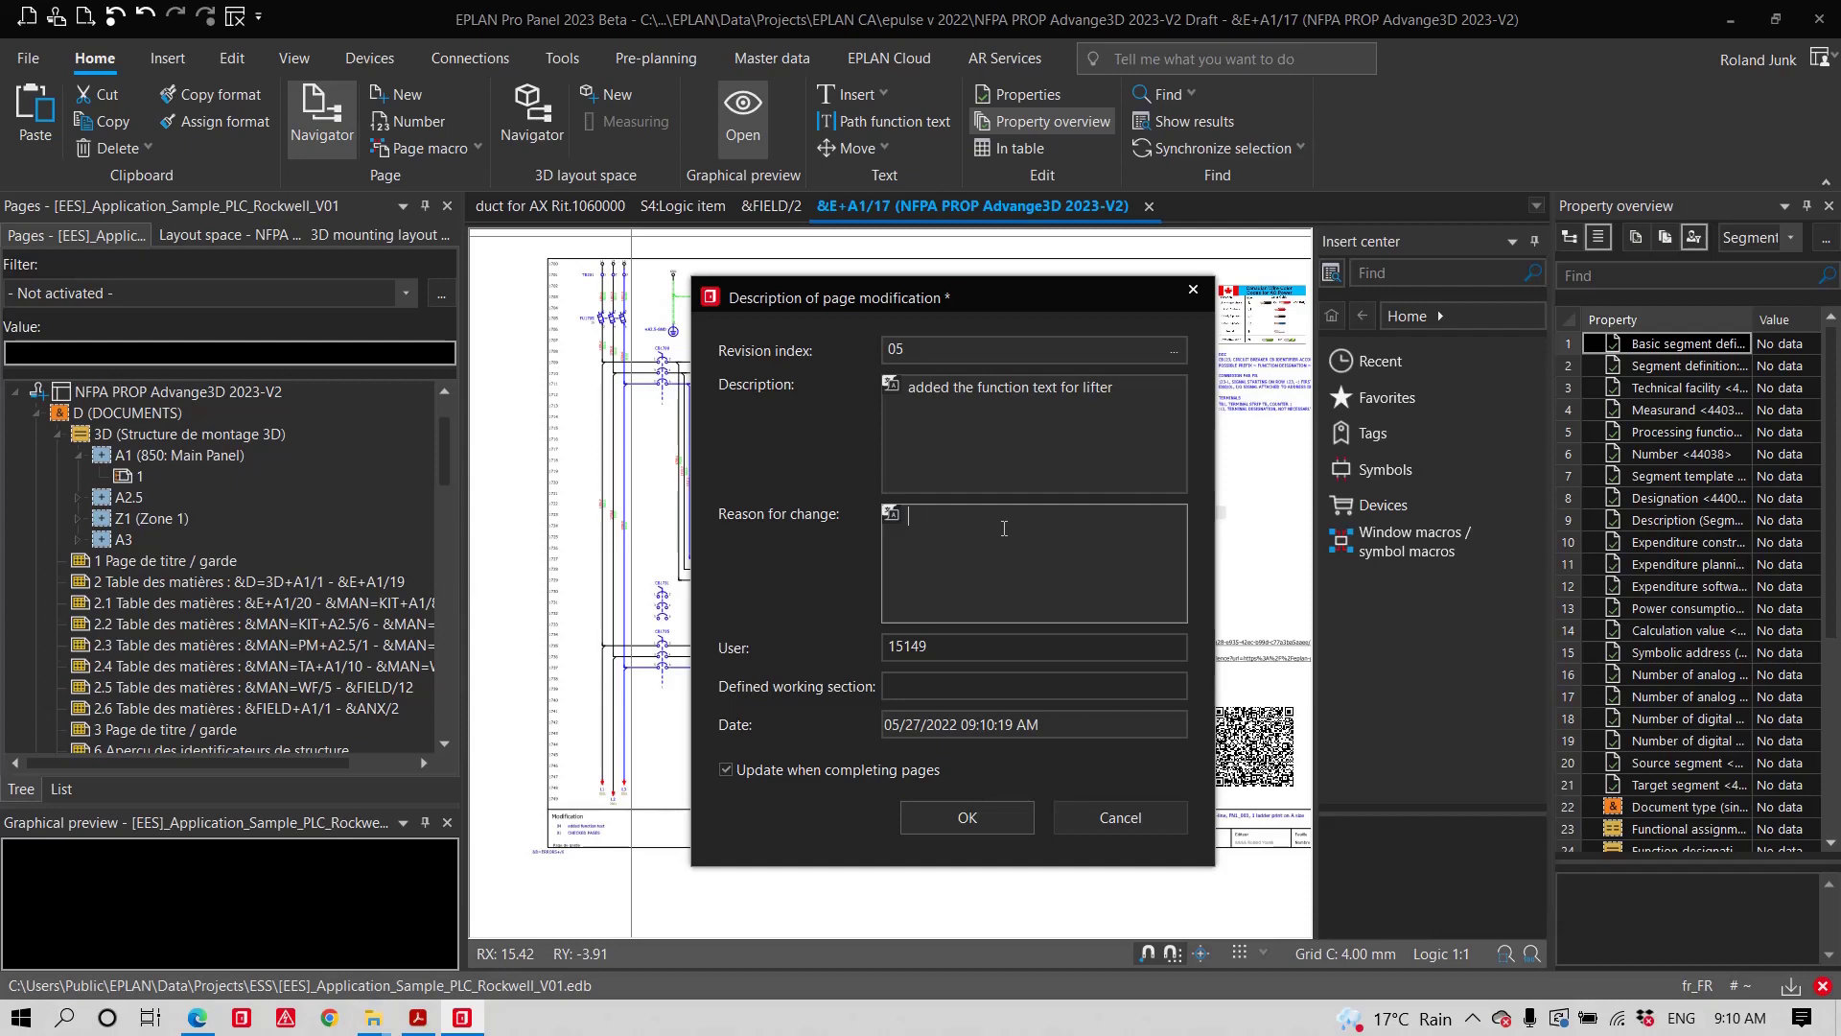
- Confirm revision 05, zoom into the title block's modification area, and scroll the page tree down
click(969, 820)
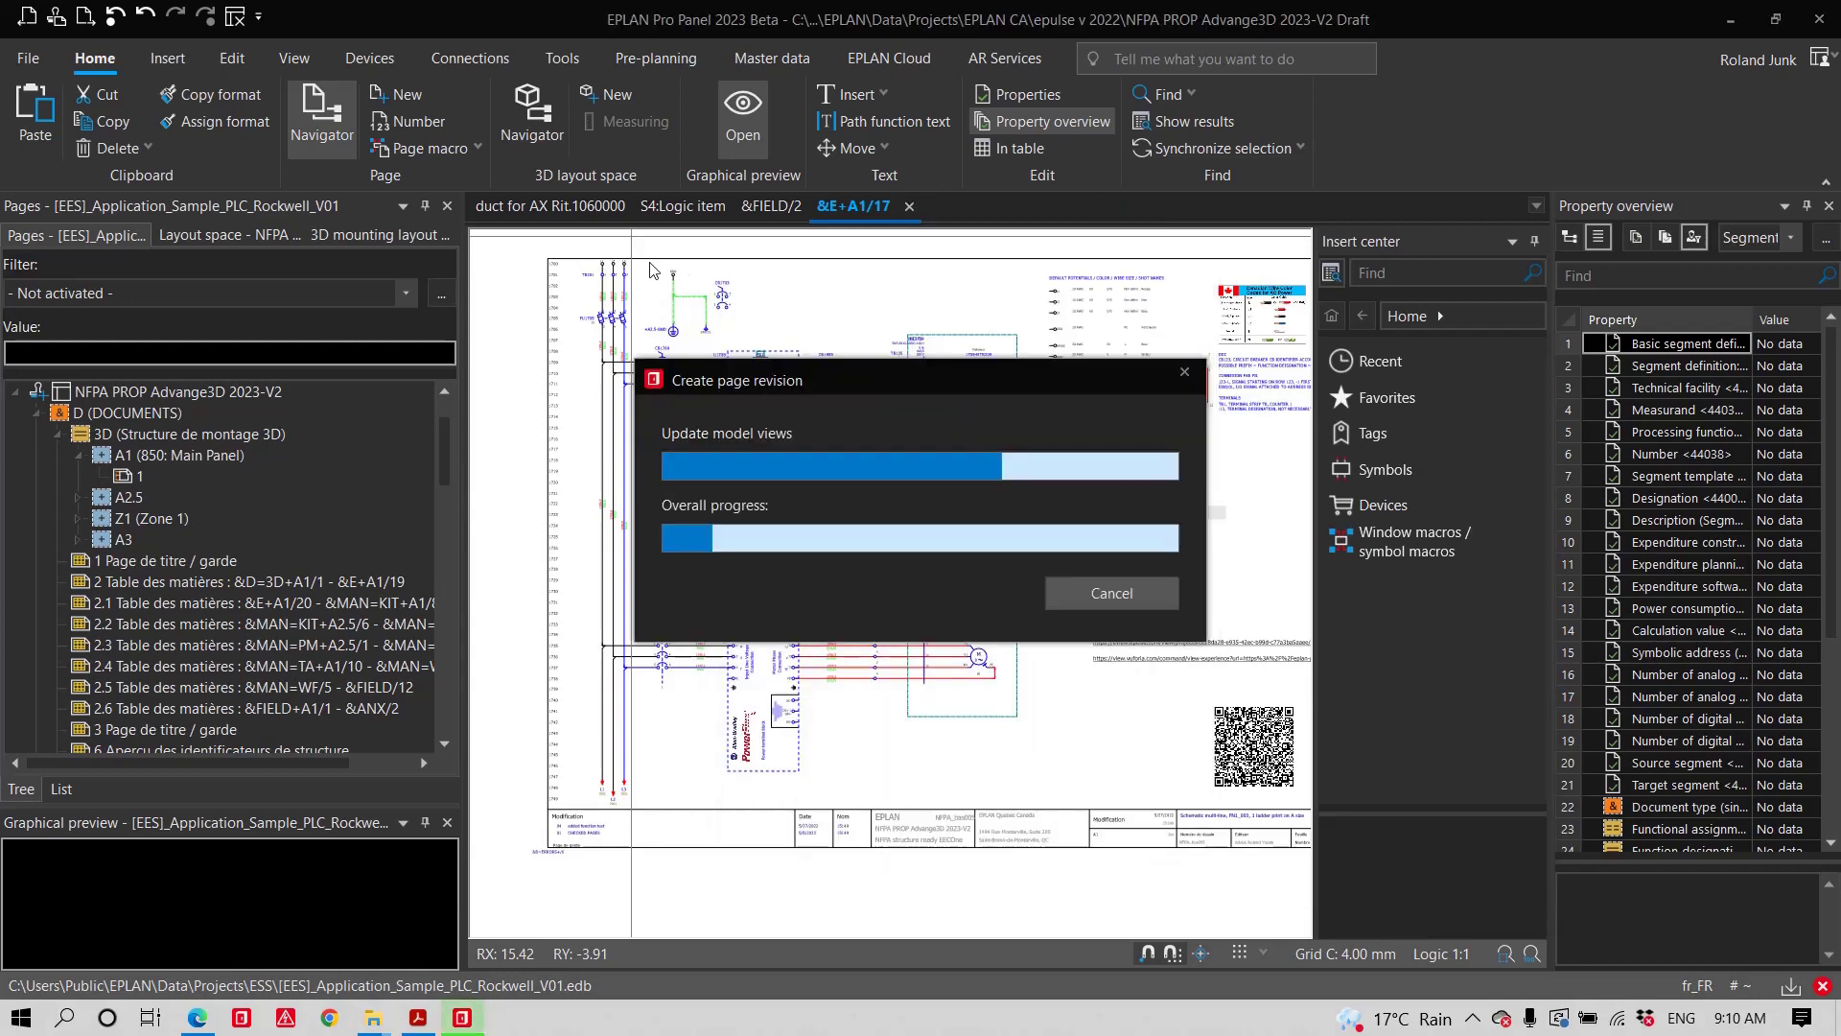
scroll(587, 882, up, 3)
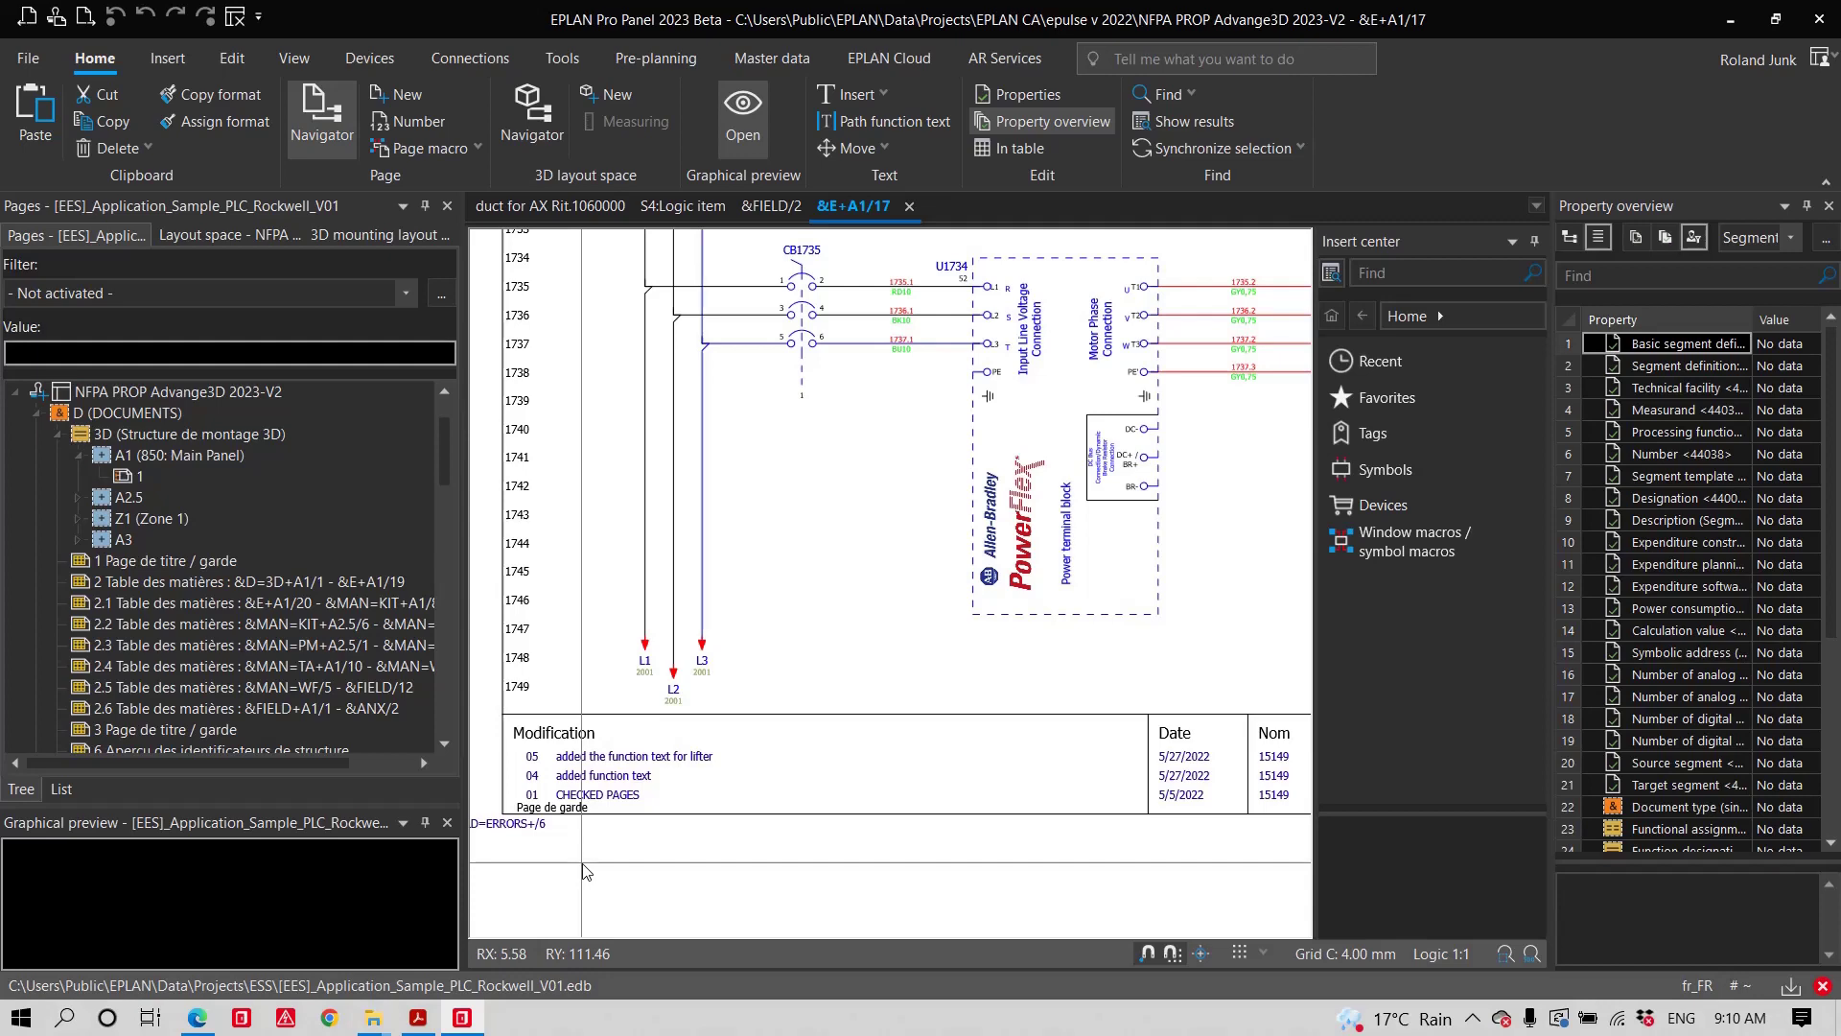
drag(445, 445, 467, 715)
- Open revision overview page &ANX/1, select the revision 05 row for &E+A1/17, then select the project
double_click(318, 736)
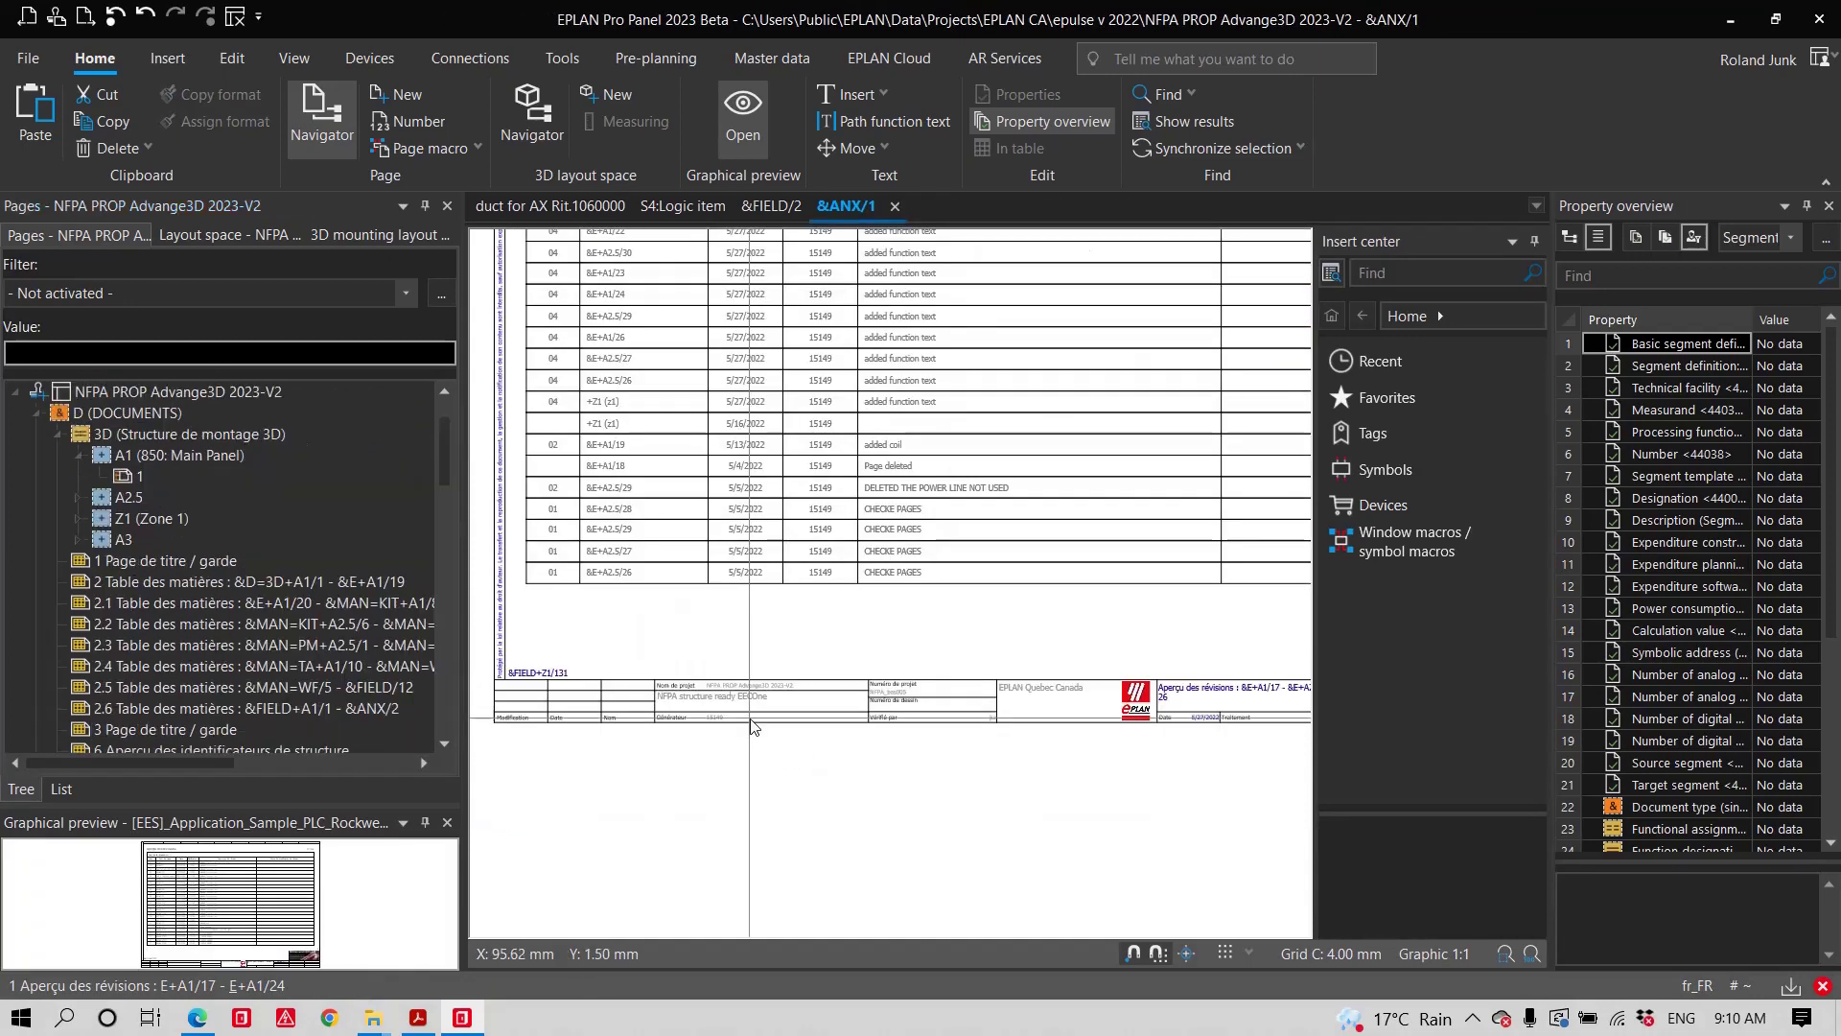
scroll(680, 471, up, 5)
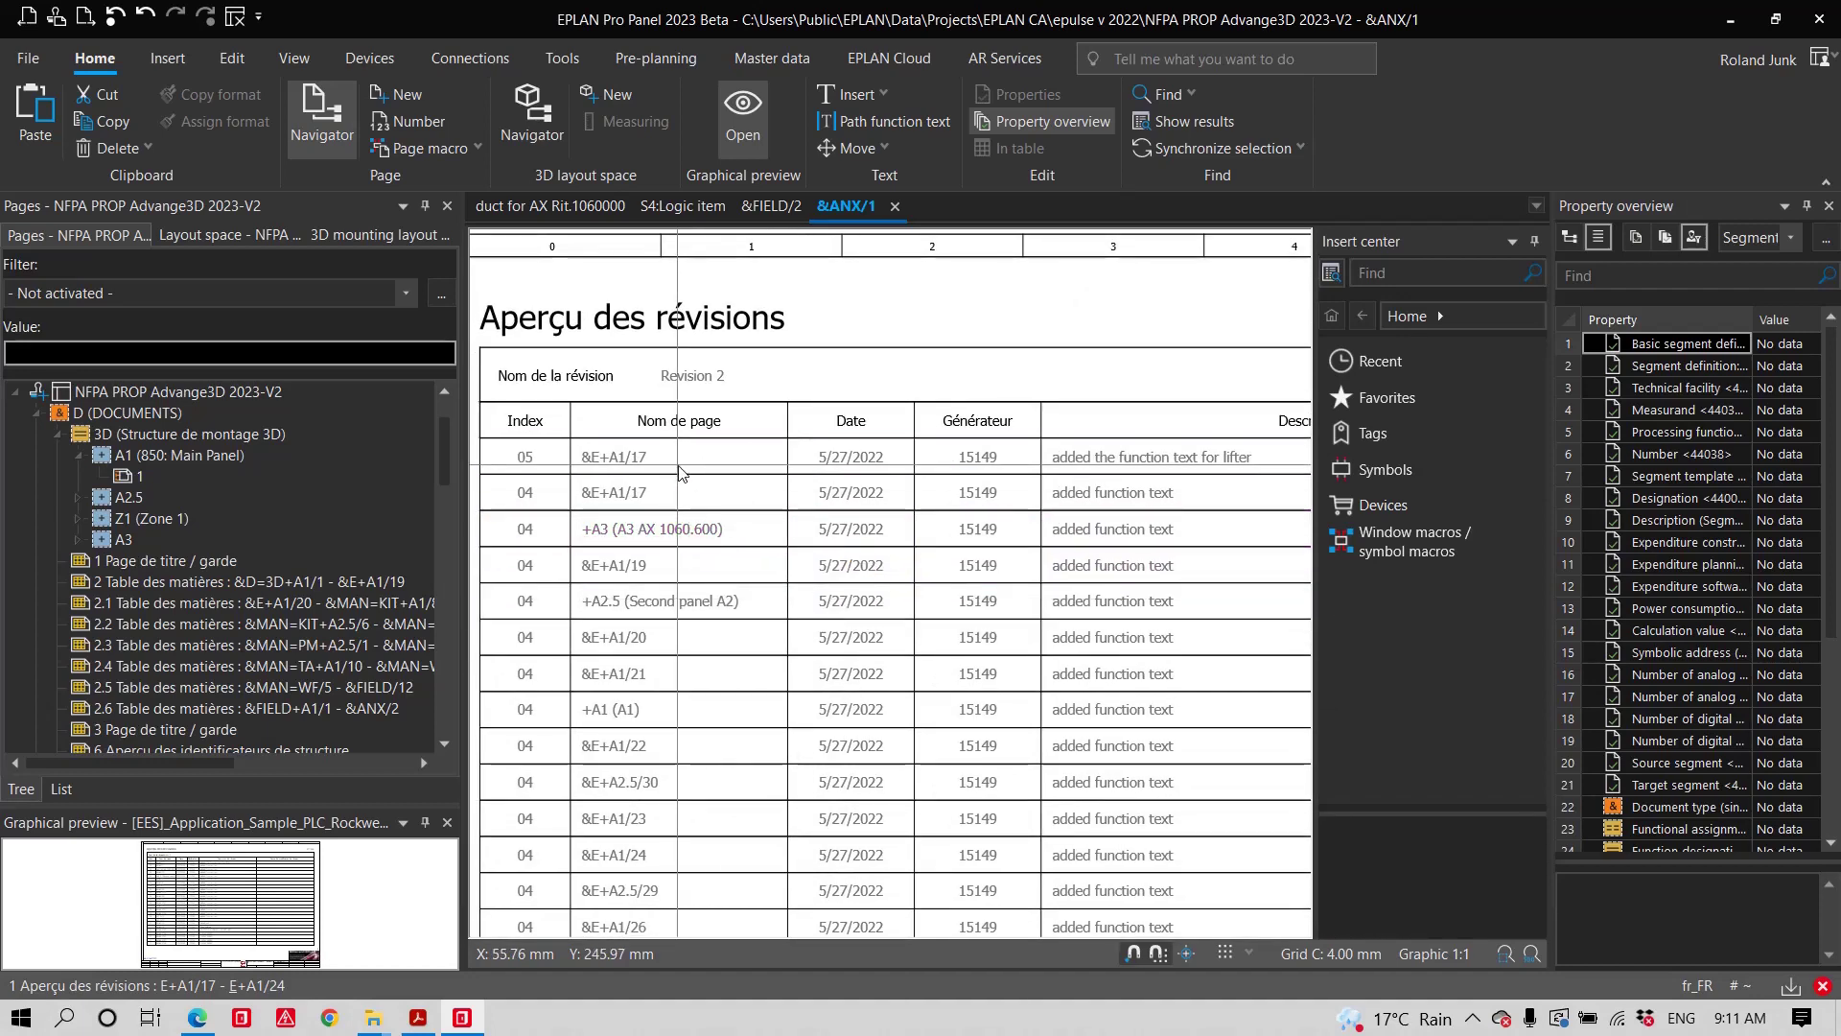
click(680, 472)
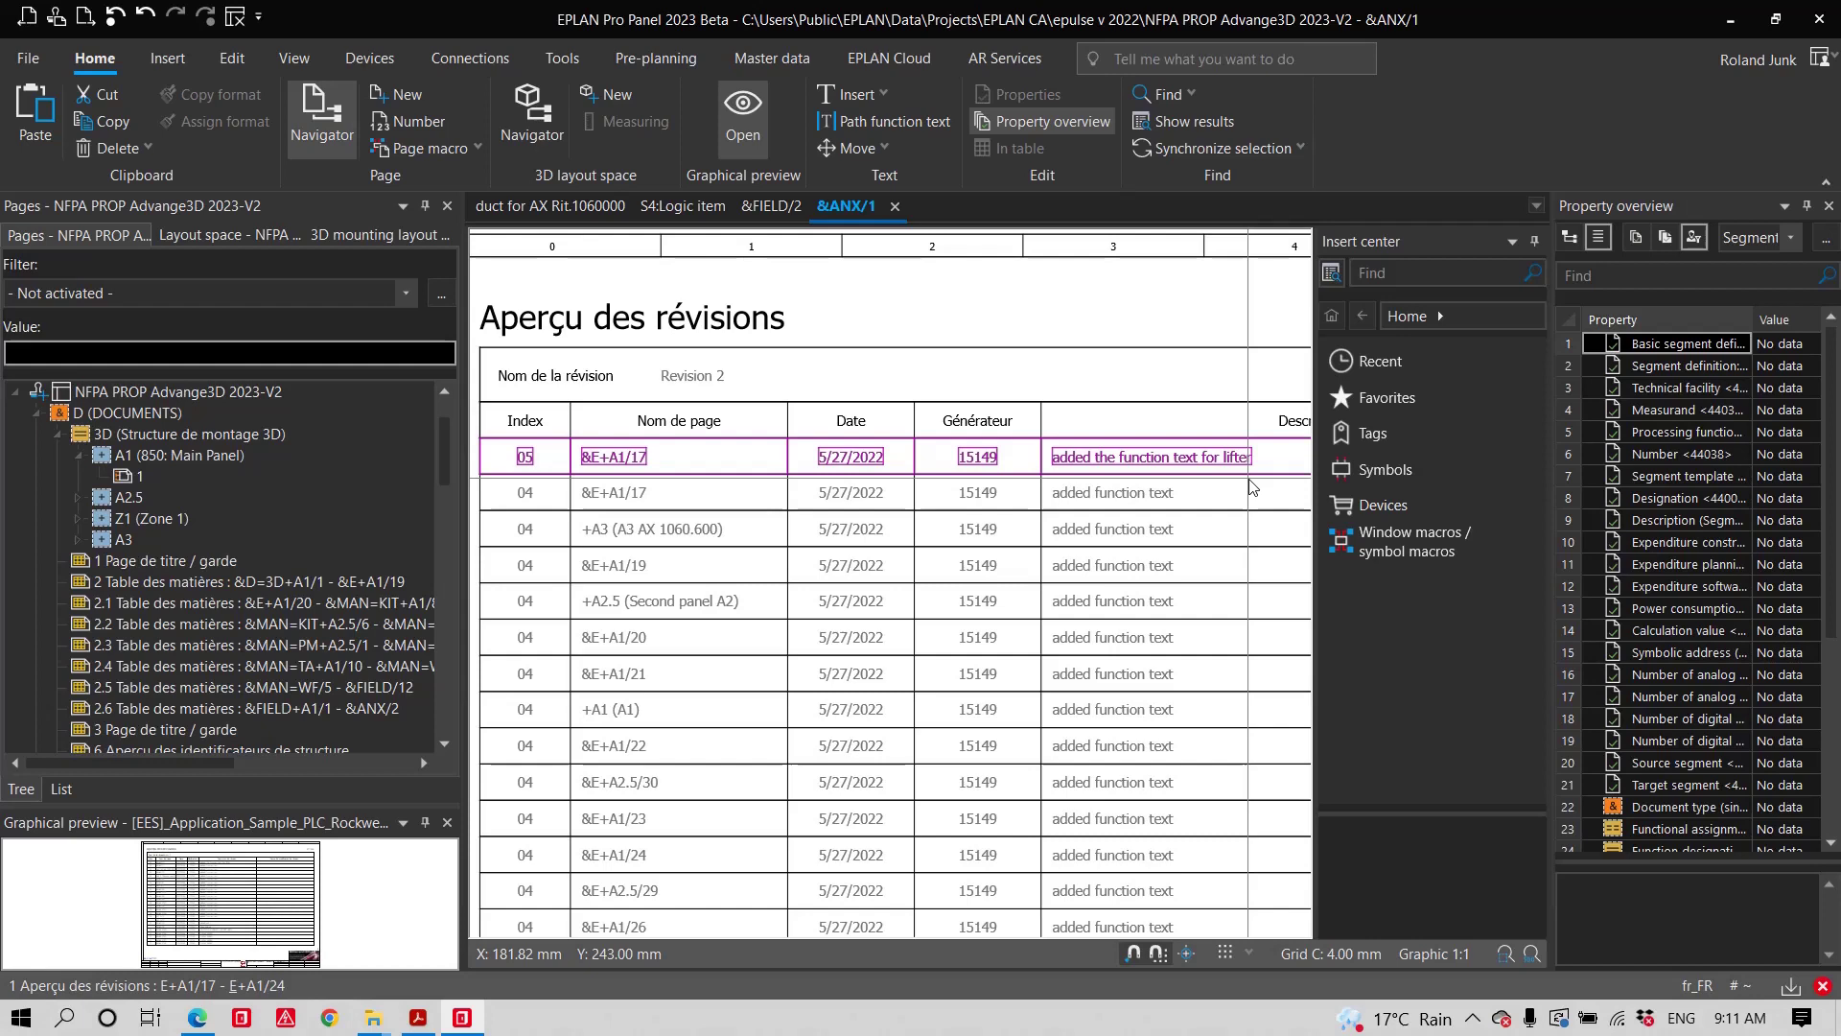
click(234, 394)
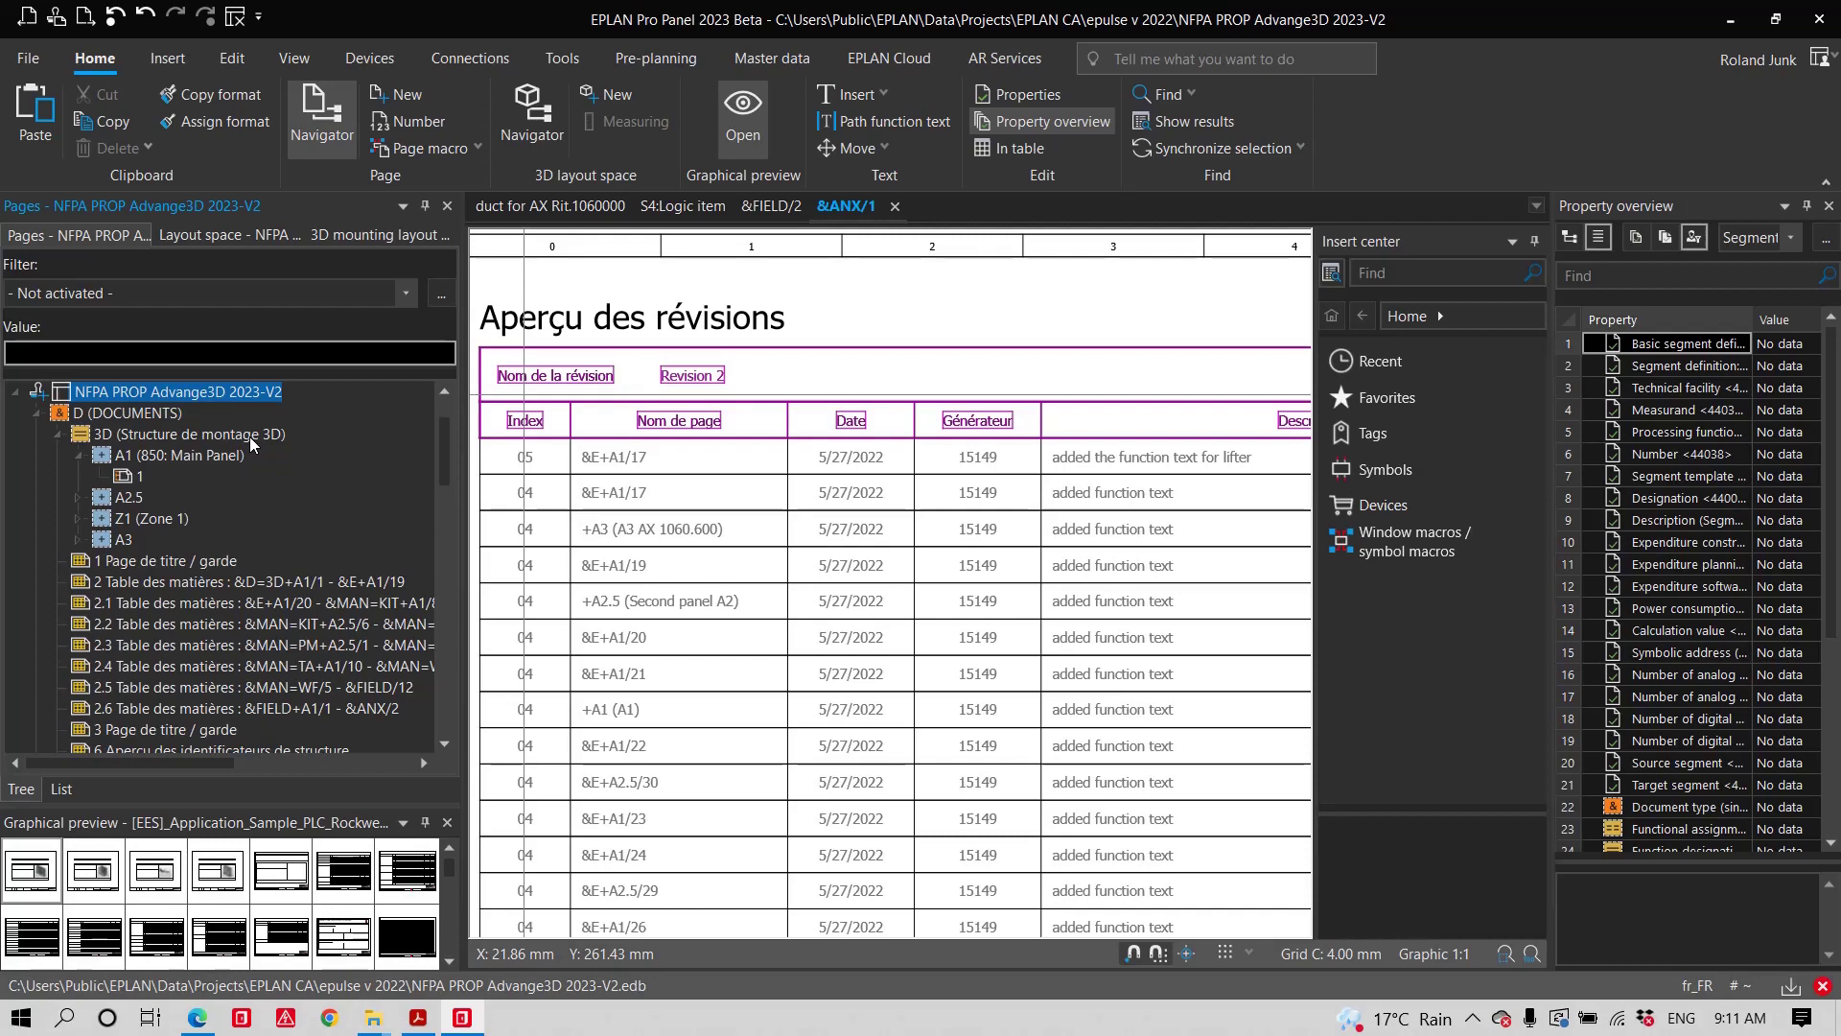
- Open the EPLAN Cloud dashboard from its ribbon tab and scroll to the eVIEW Free tile
click(911, 64)
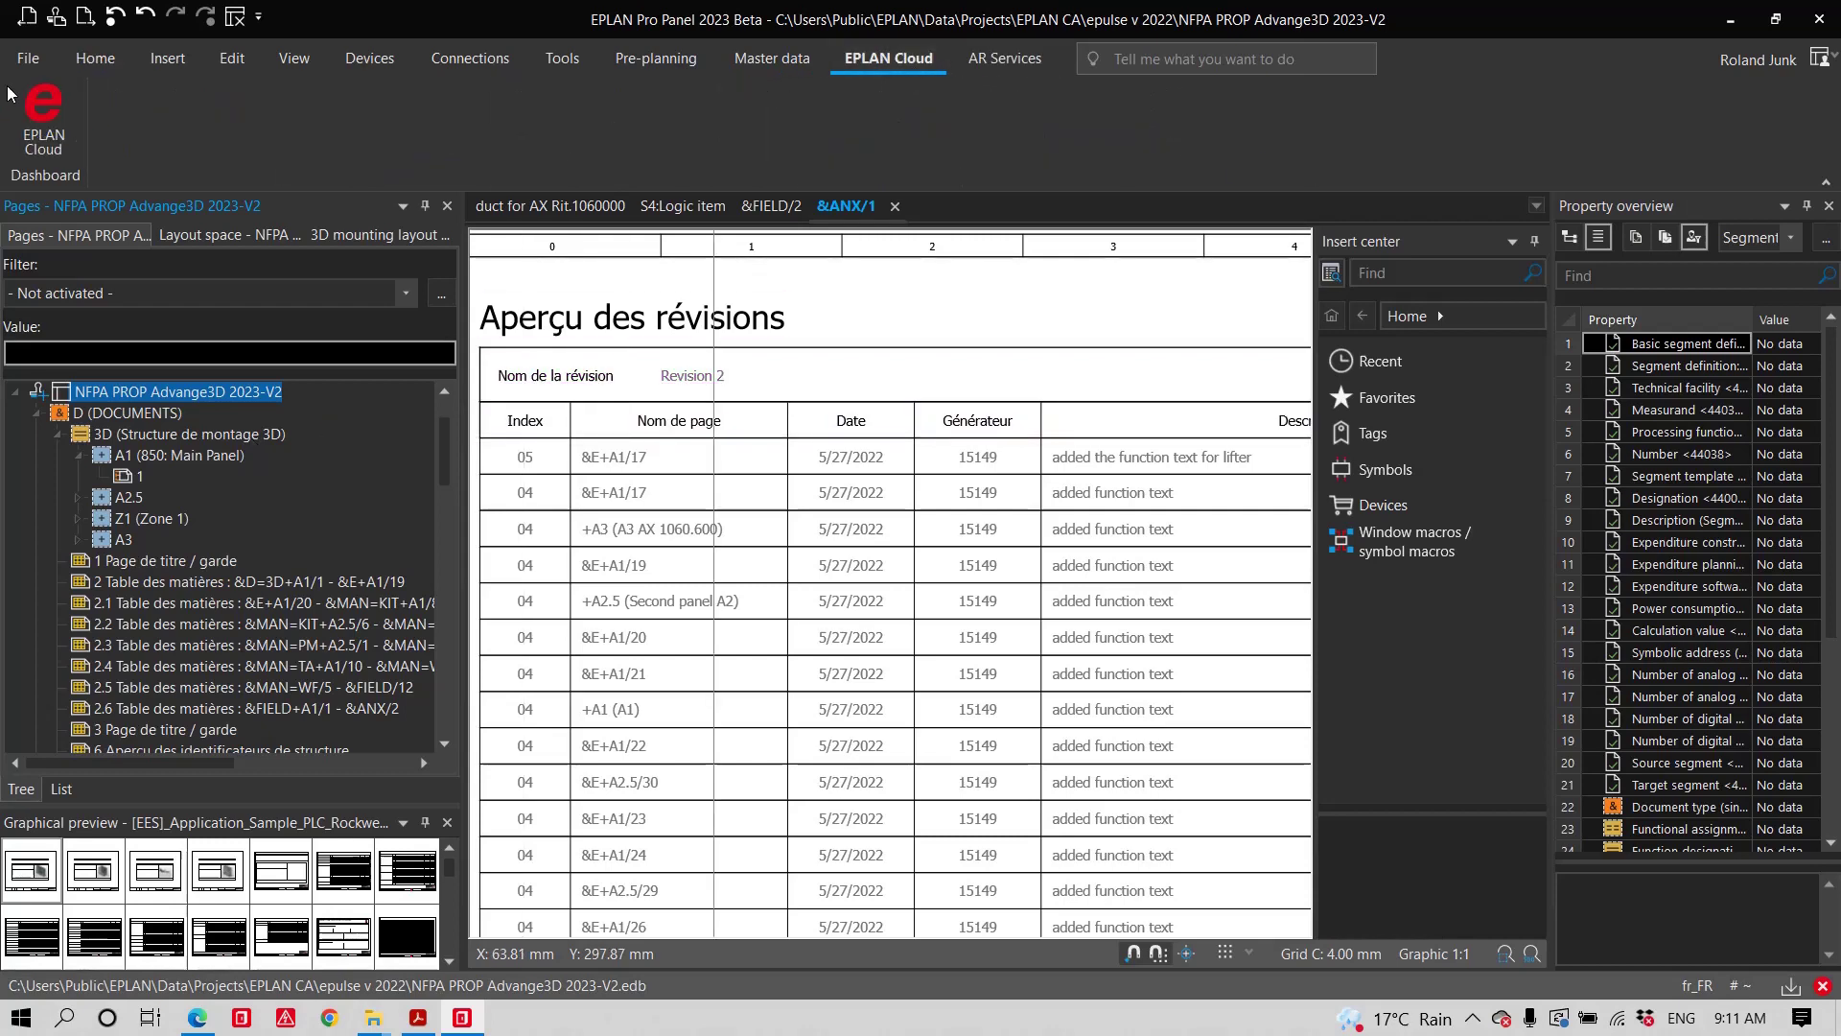
click(46, 117)
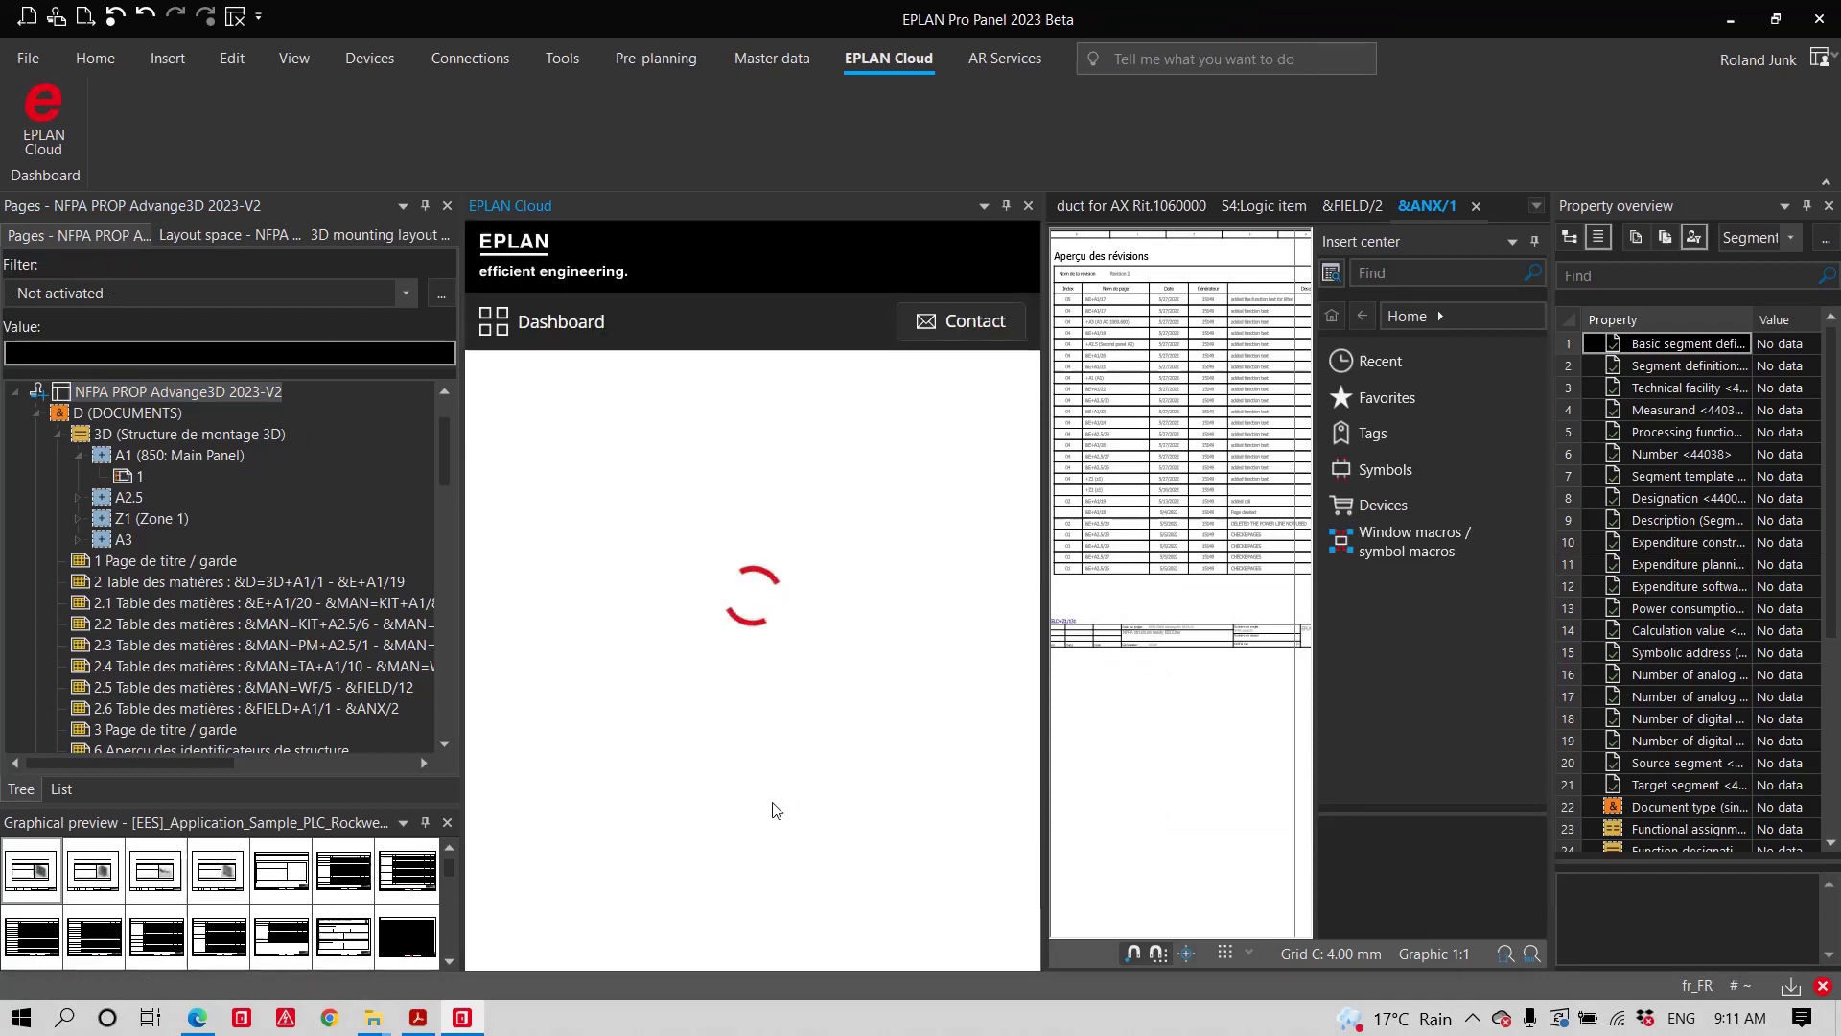
scroll(753, 796, down, 5)
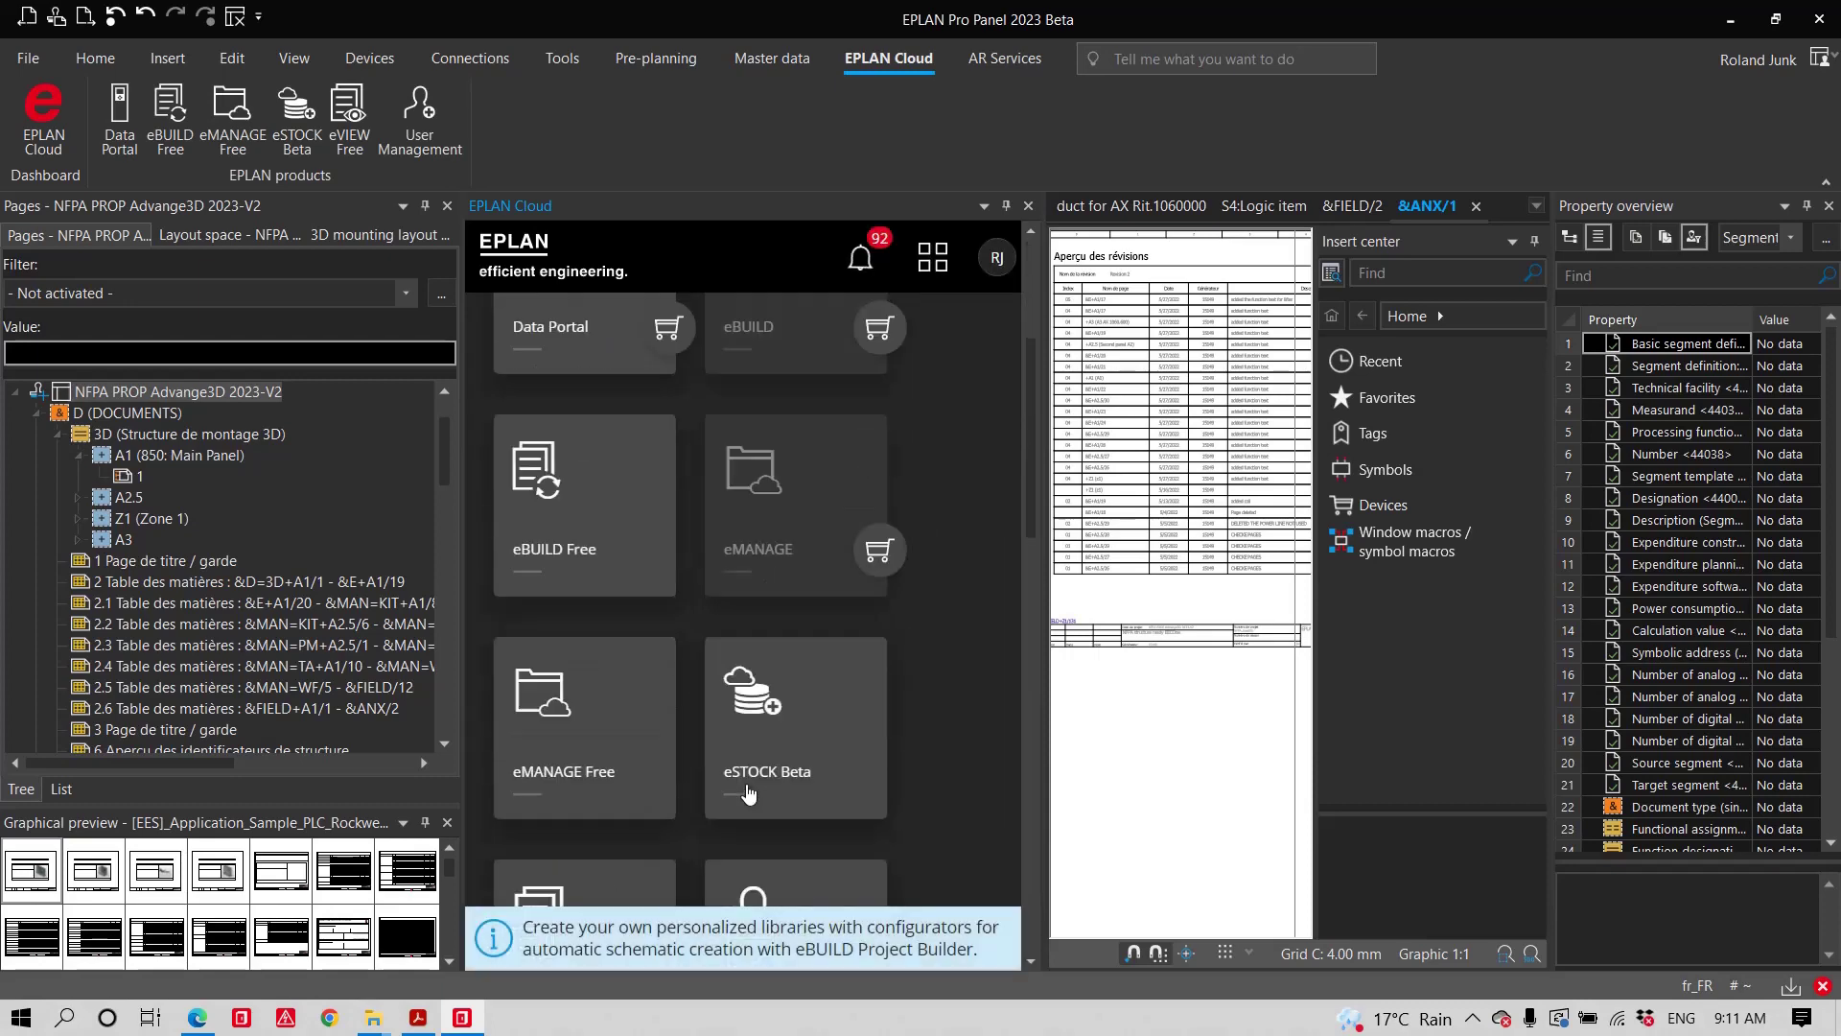
scroll(749, 792, down, 5)
scroll(744, 777, up, 2)
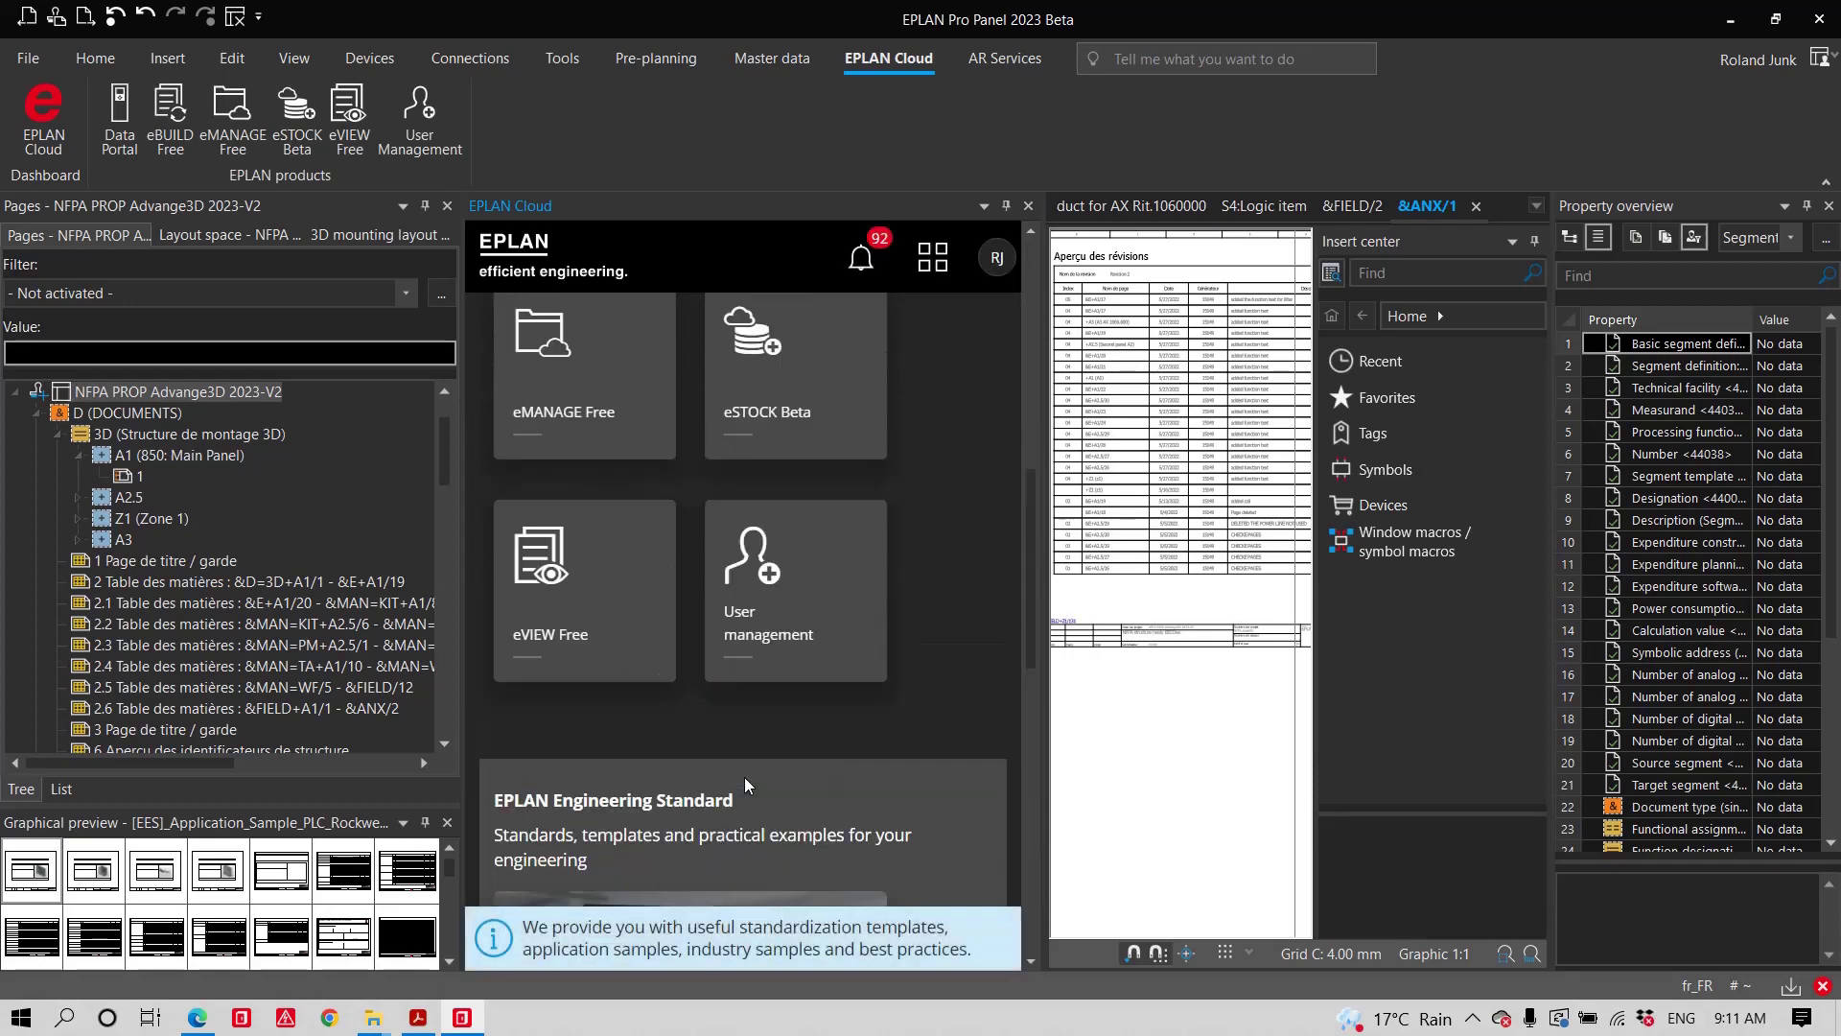
- Open the NFPA PROP Advange3D 2022 V2 project in eVIEW Free, cancel sharing it, and minimize EPLAN
click(595, 642)
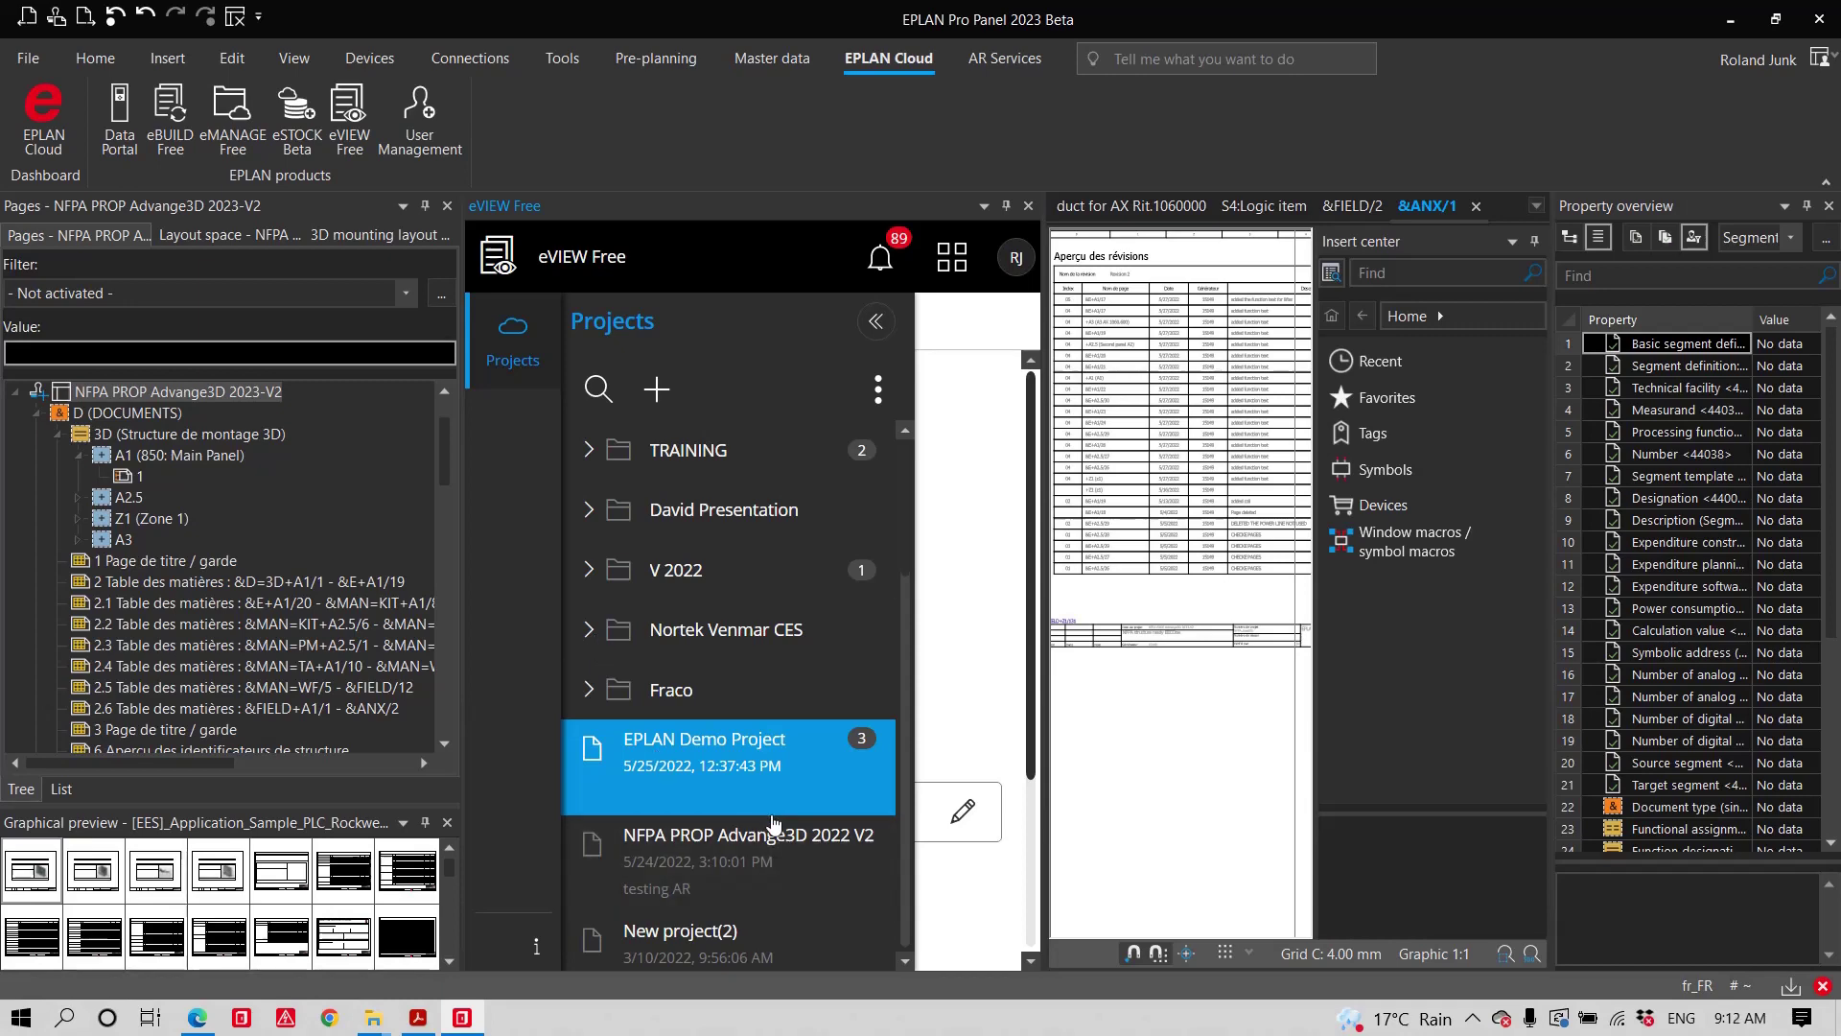
click(790, 870)
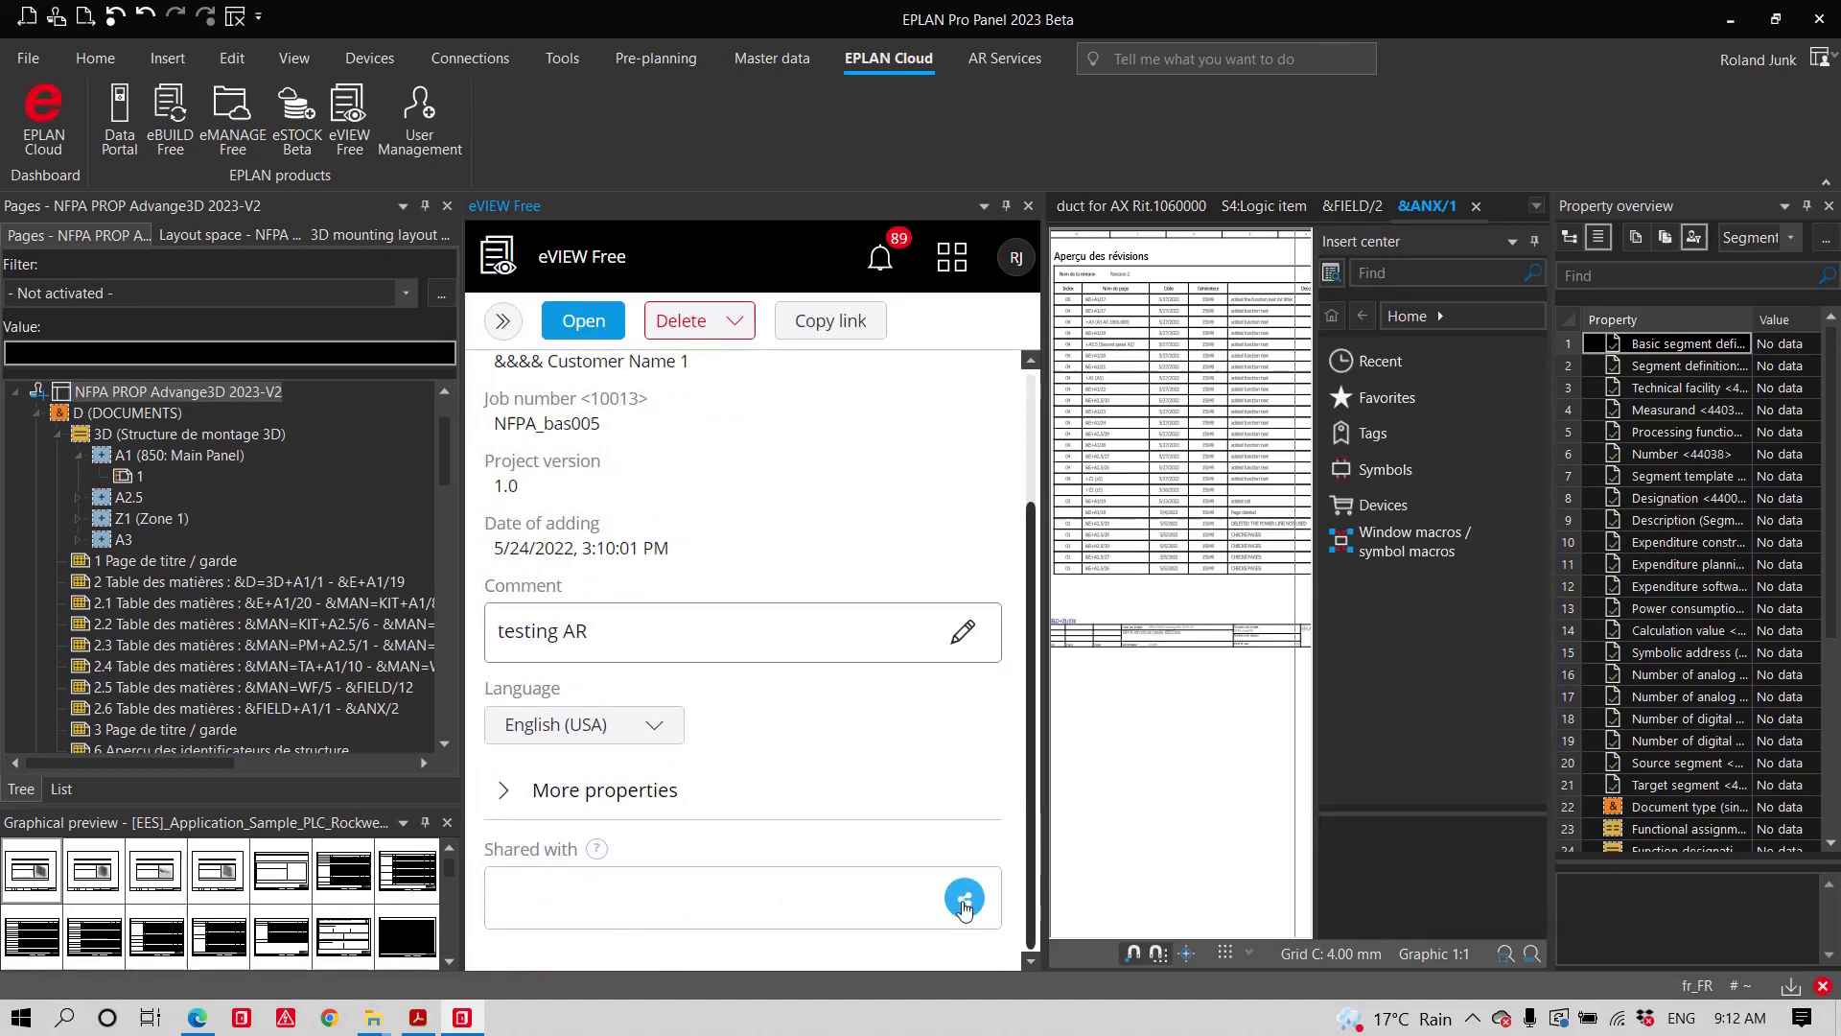
click(964, 902)
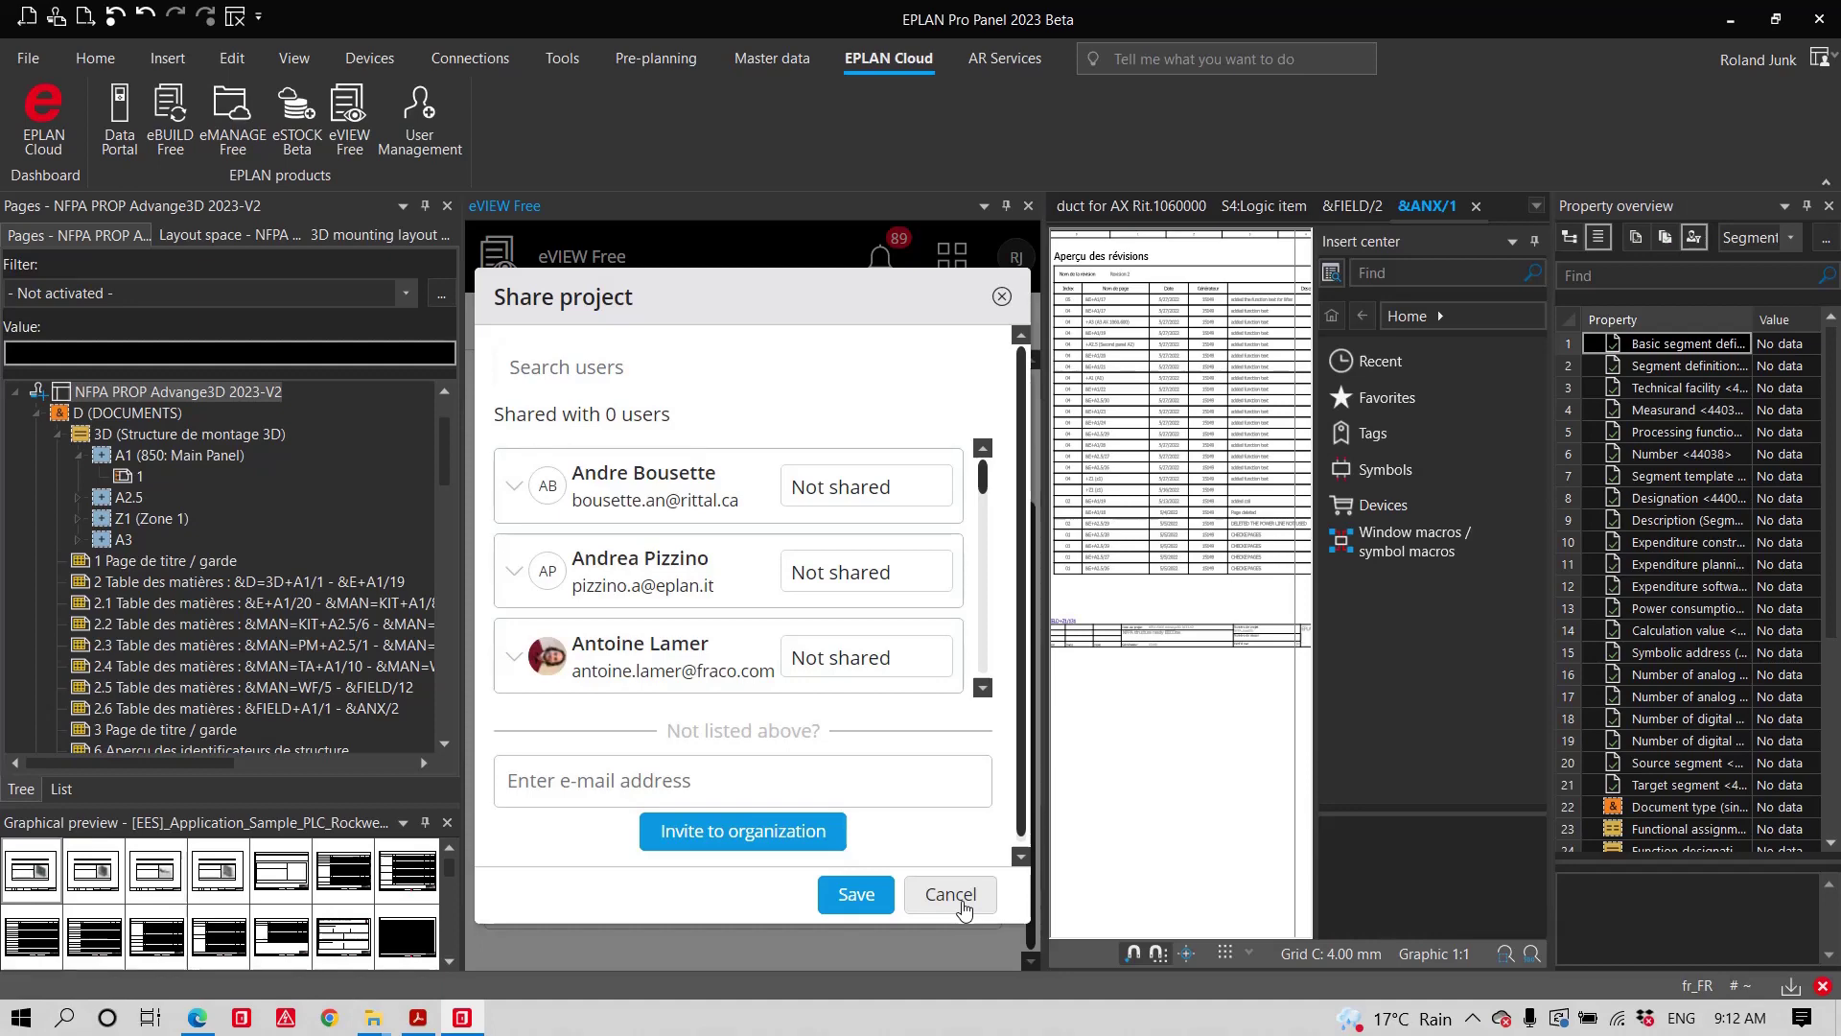
click(949, 893)
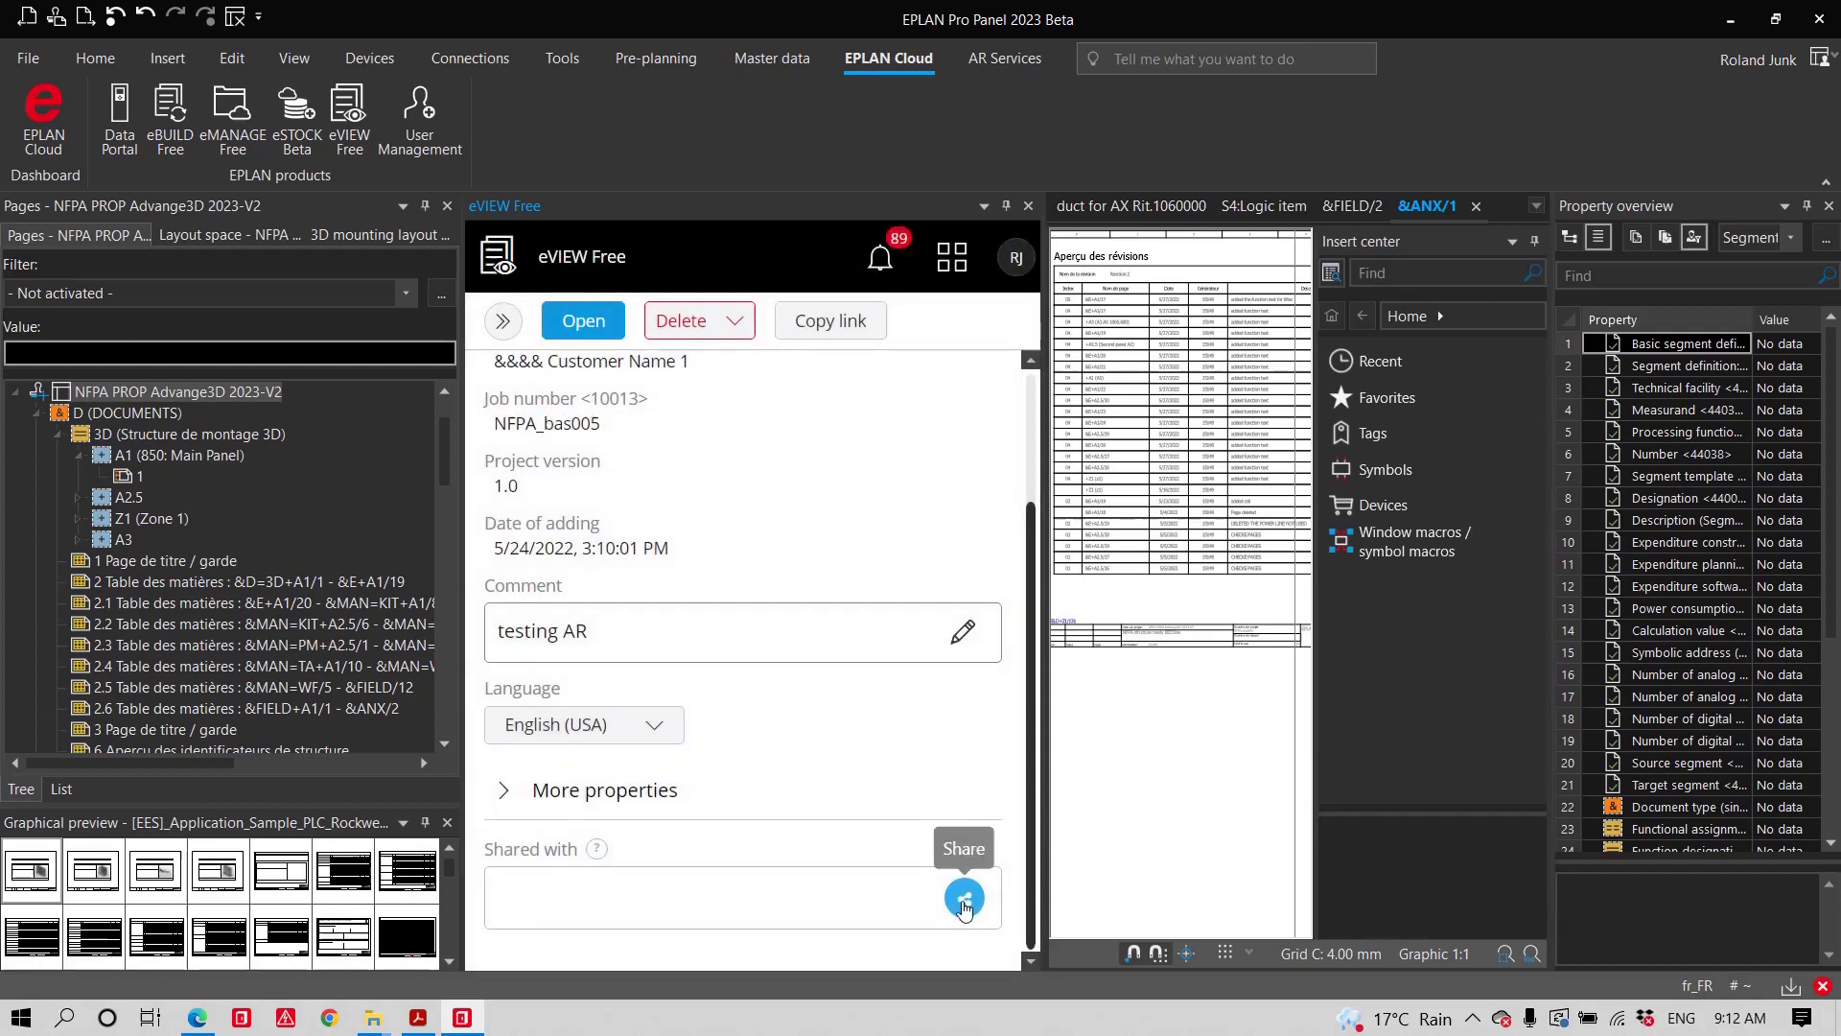
click(1731, 19)
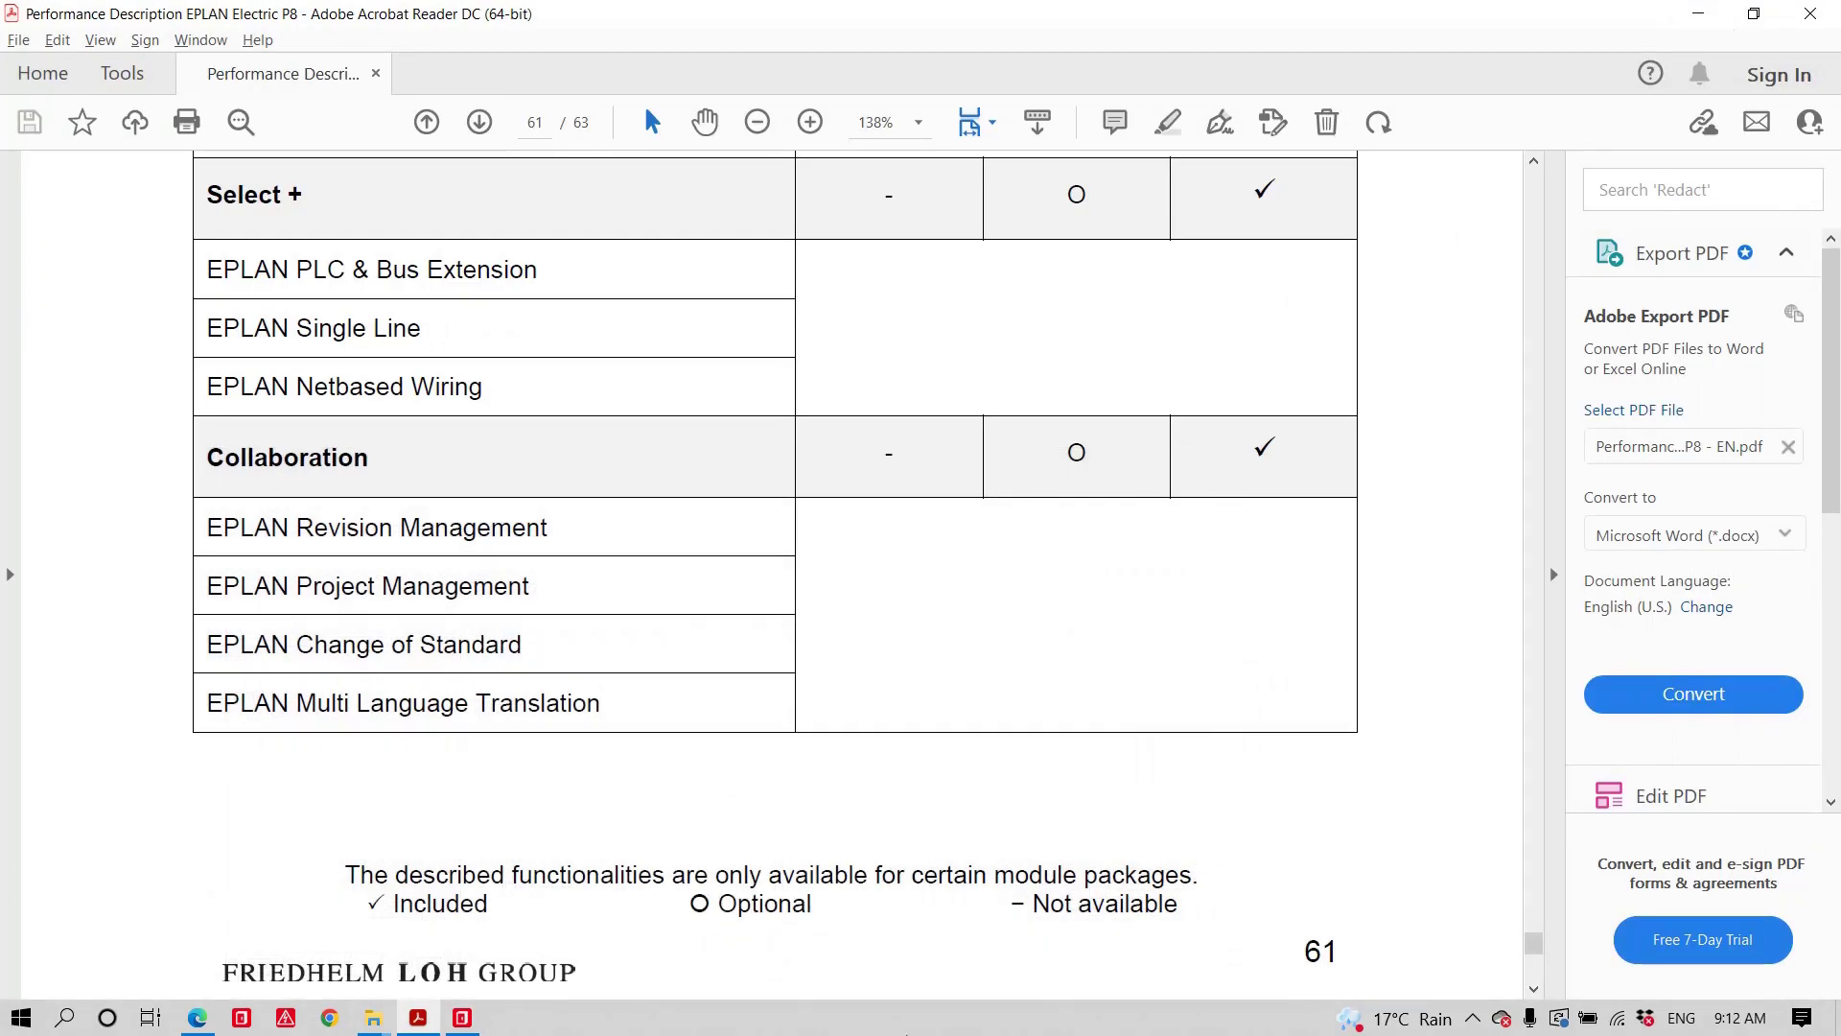
- Switch to Edge and search 'eplan cloud' in a new tab to reach the EPLAN Cloud dashboard
key(alt+Tab)
key(alt+Tab)
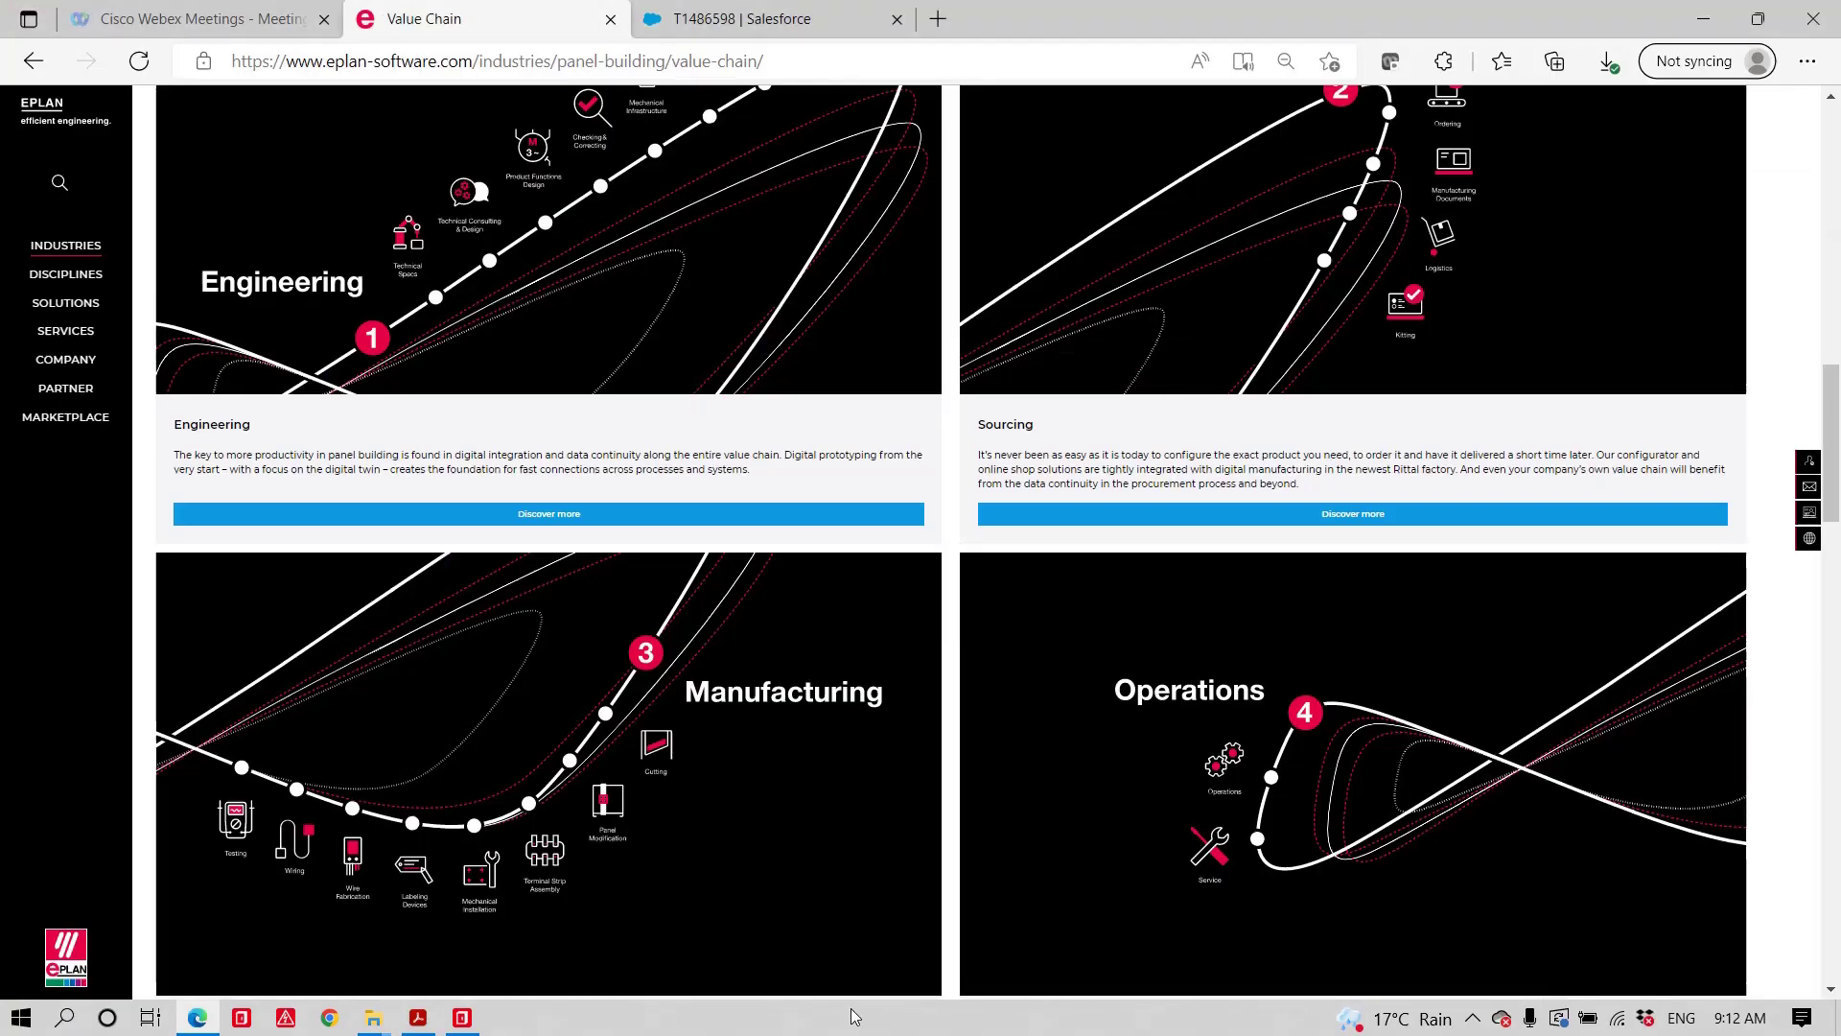
click(938, 19)
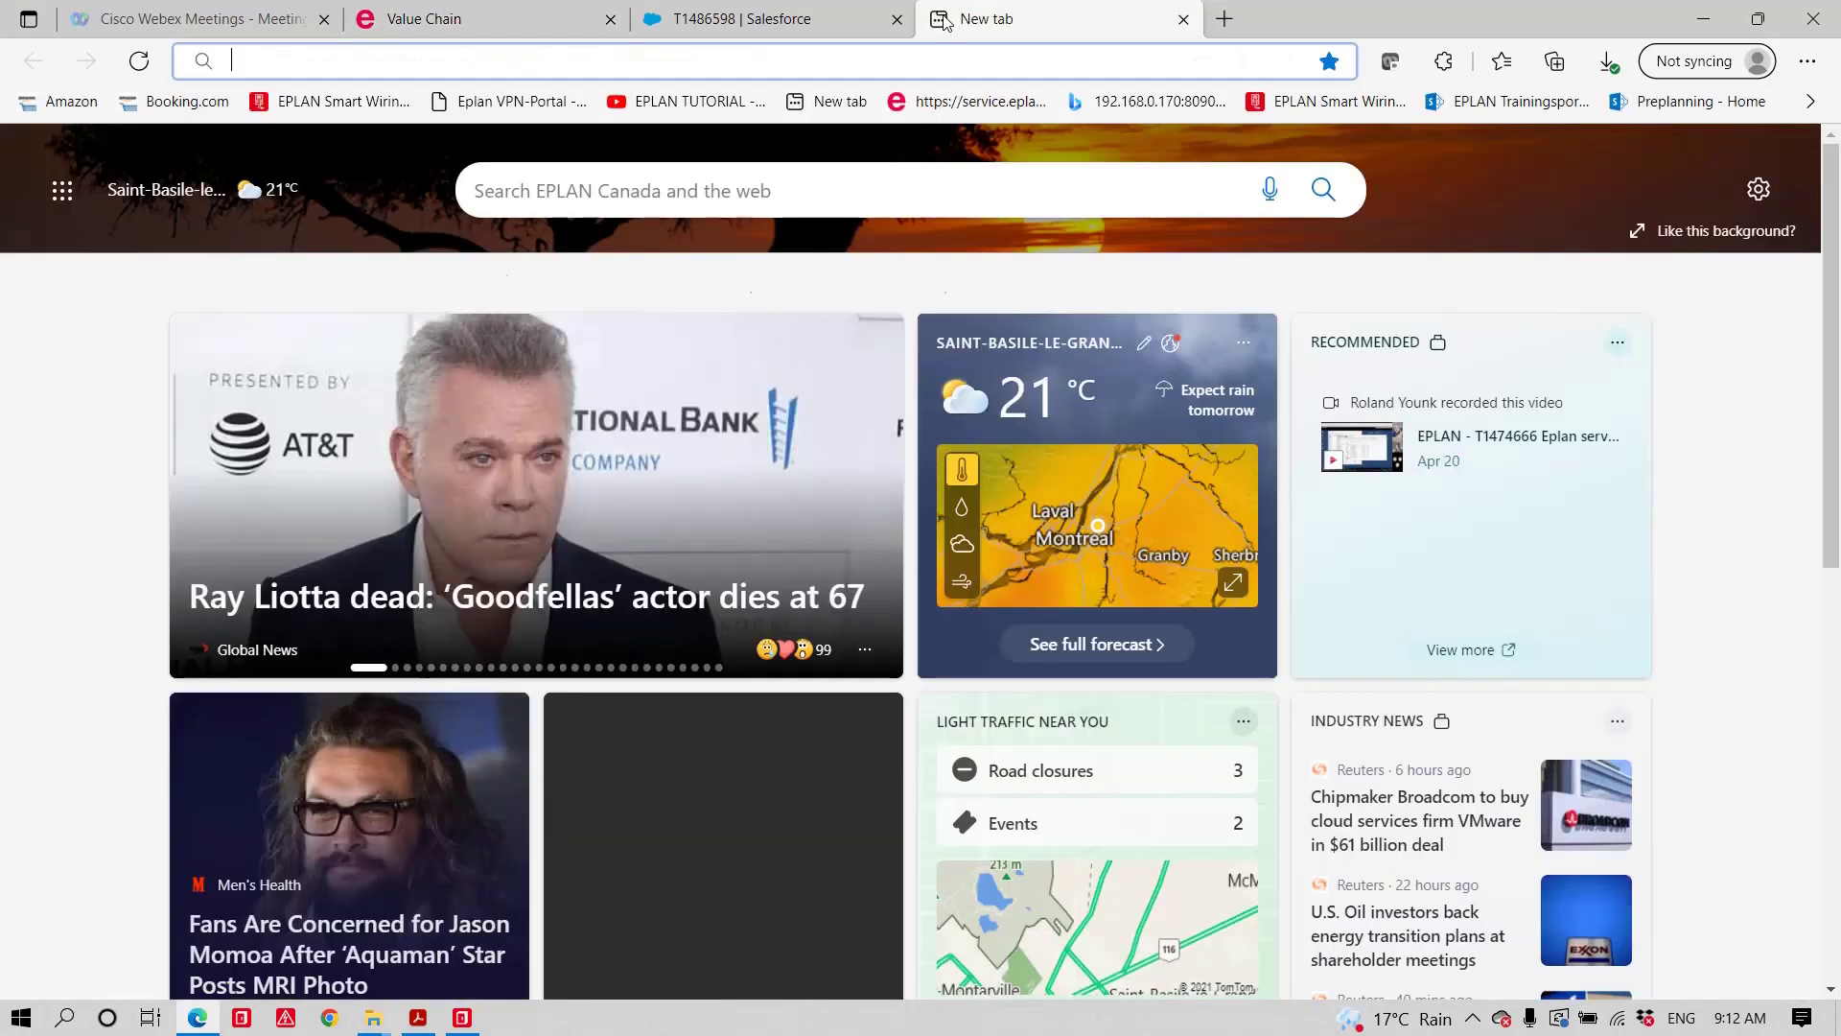
text(eplan )
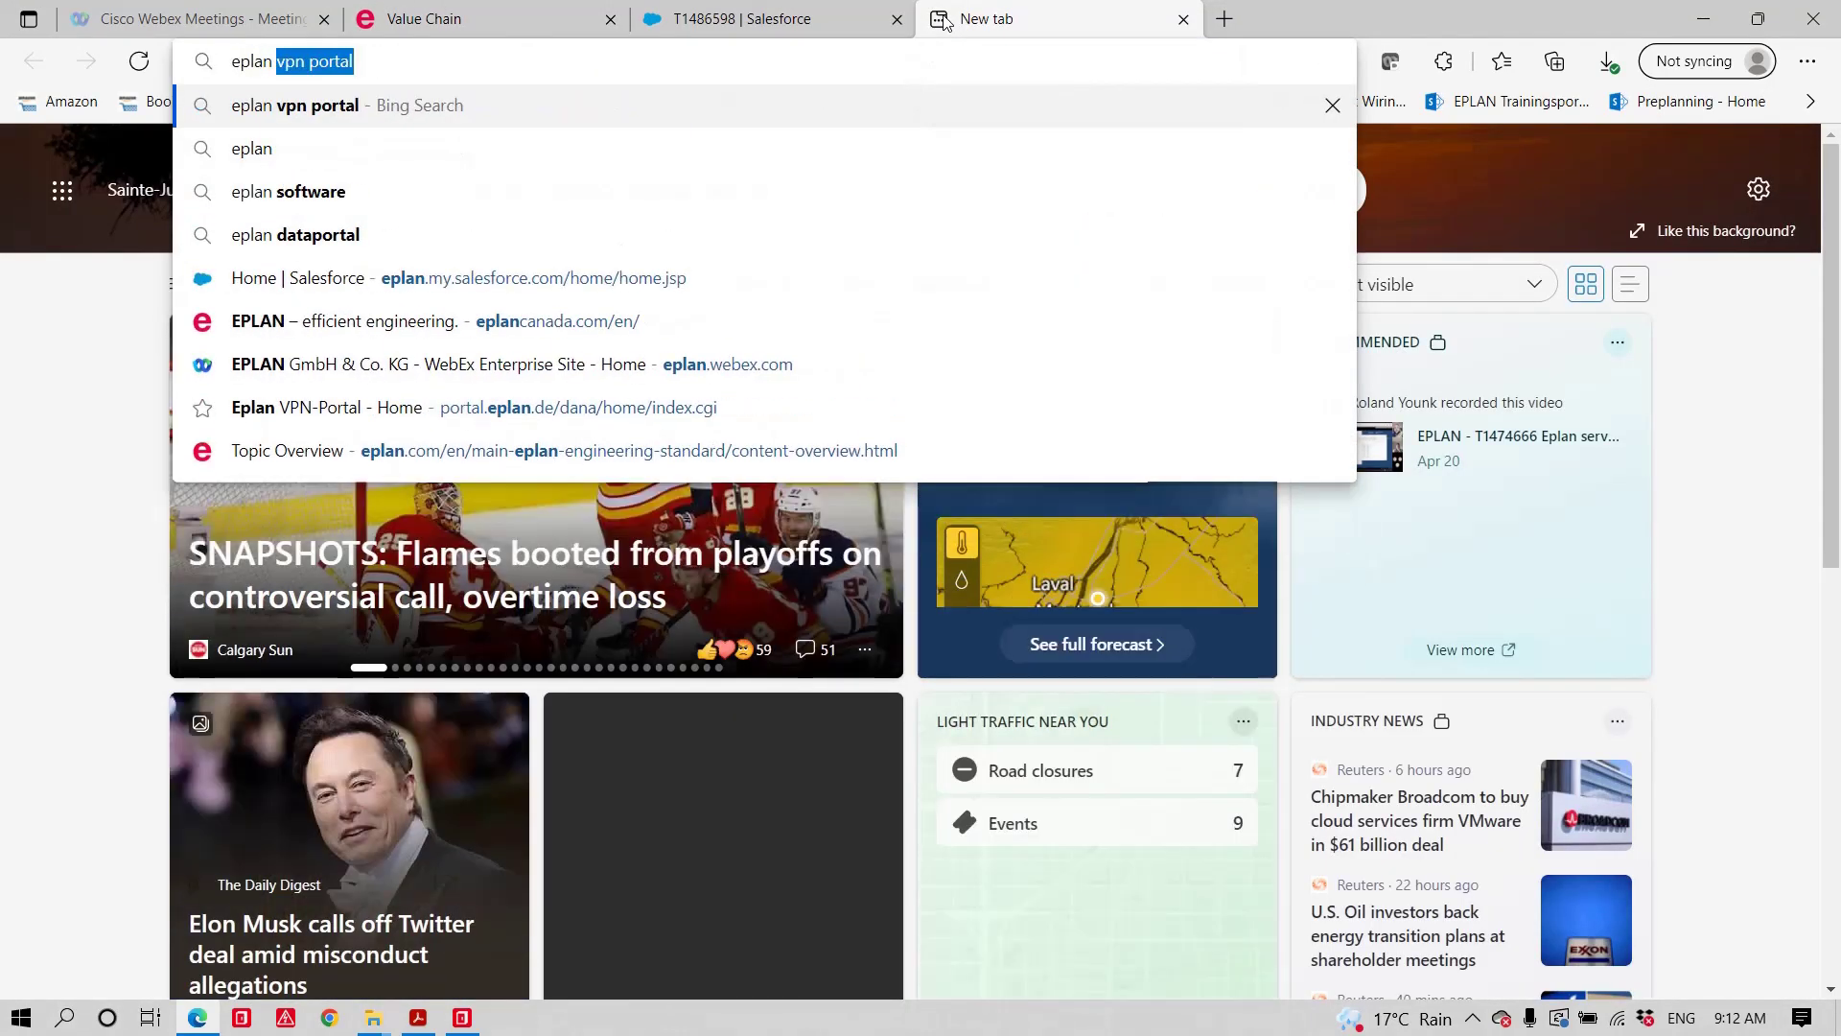
text(cloud)
key(Return)
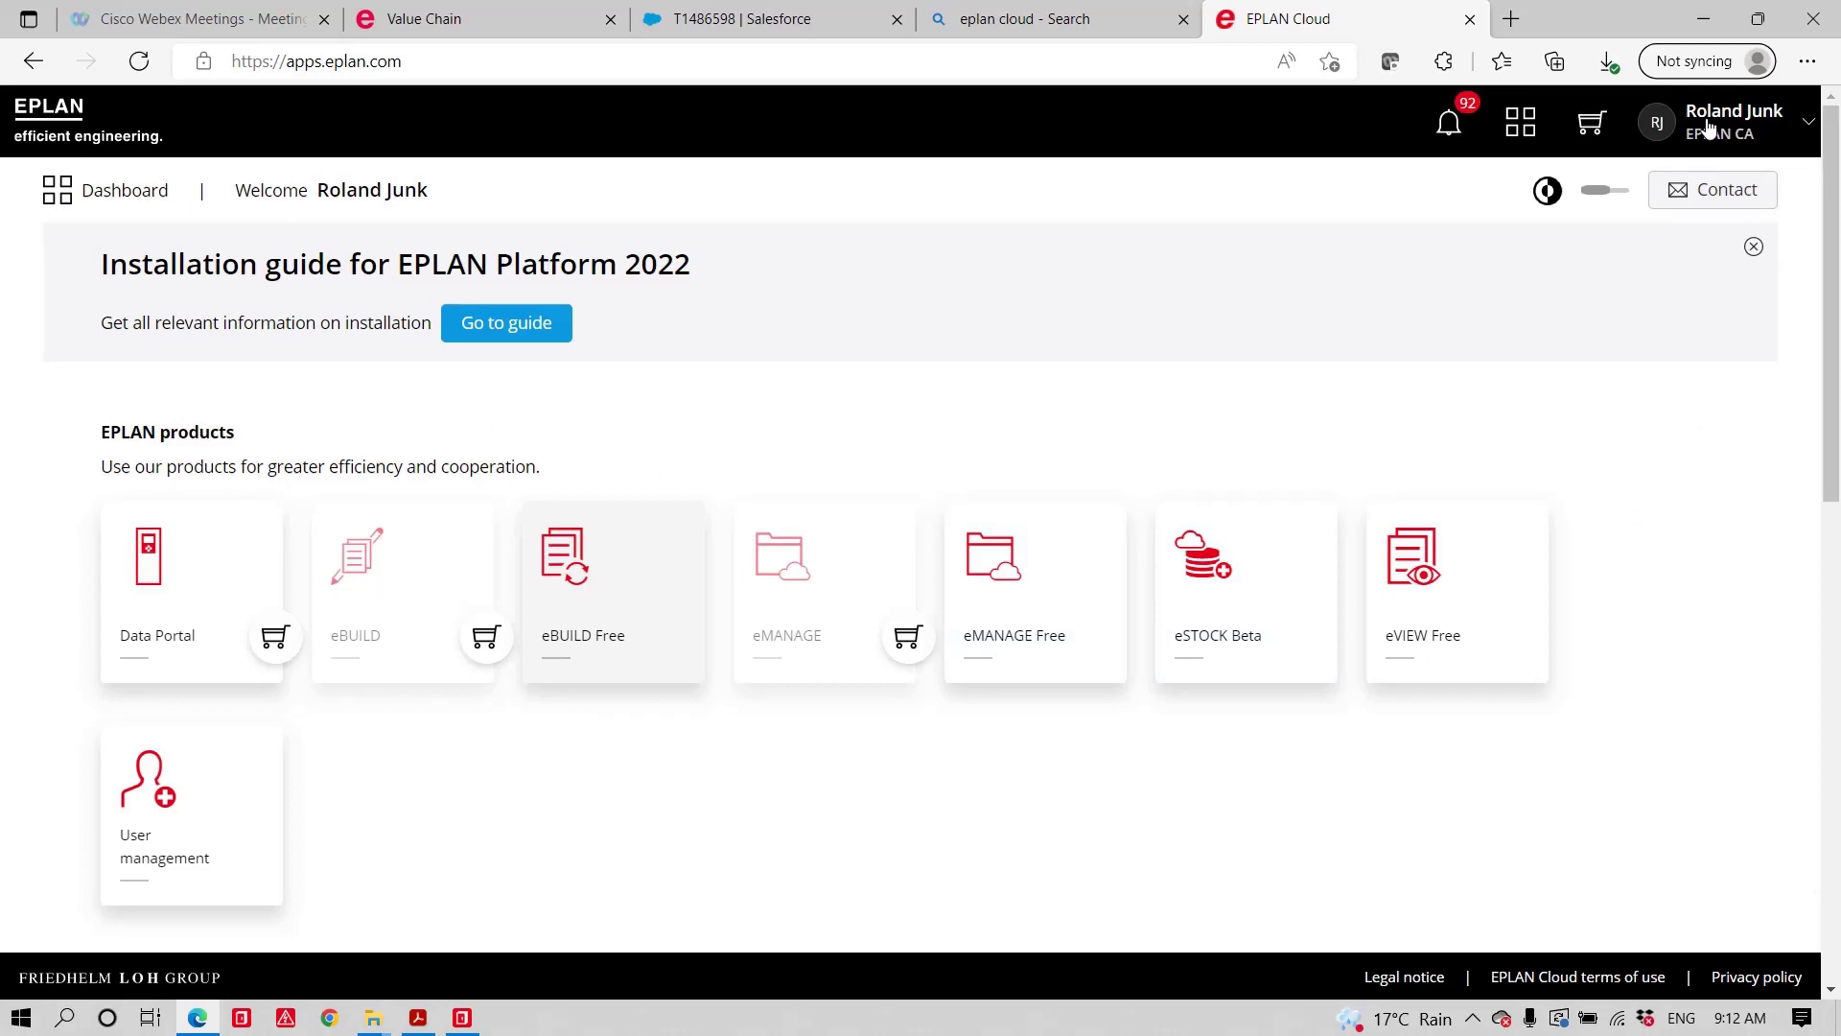
- Open NFPA PROP Advange3D 2022 V2 in eVIEW Free and display page 17 under E > A1
click(1499, 612)
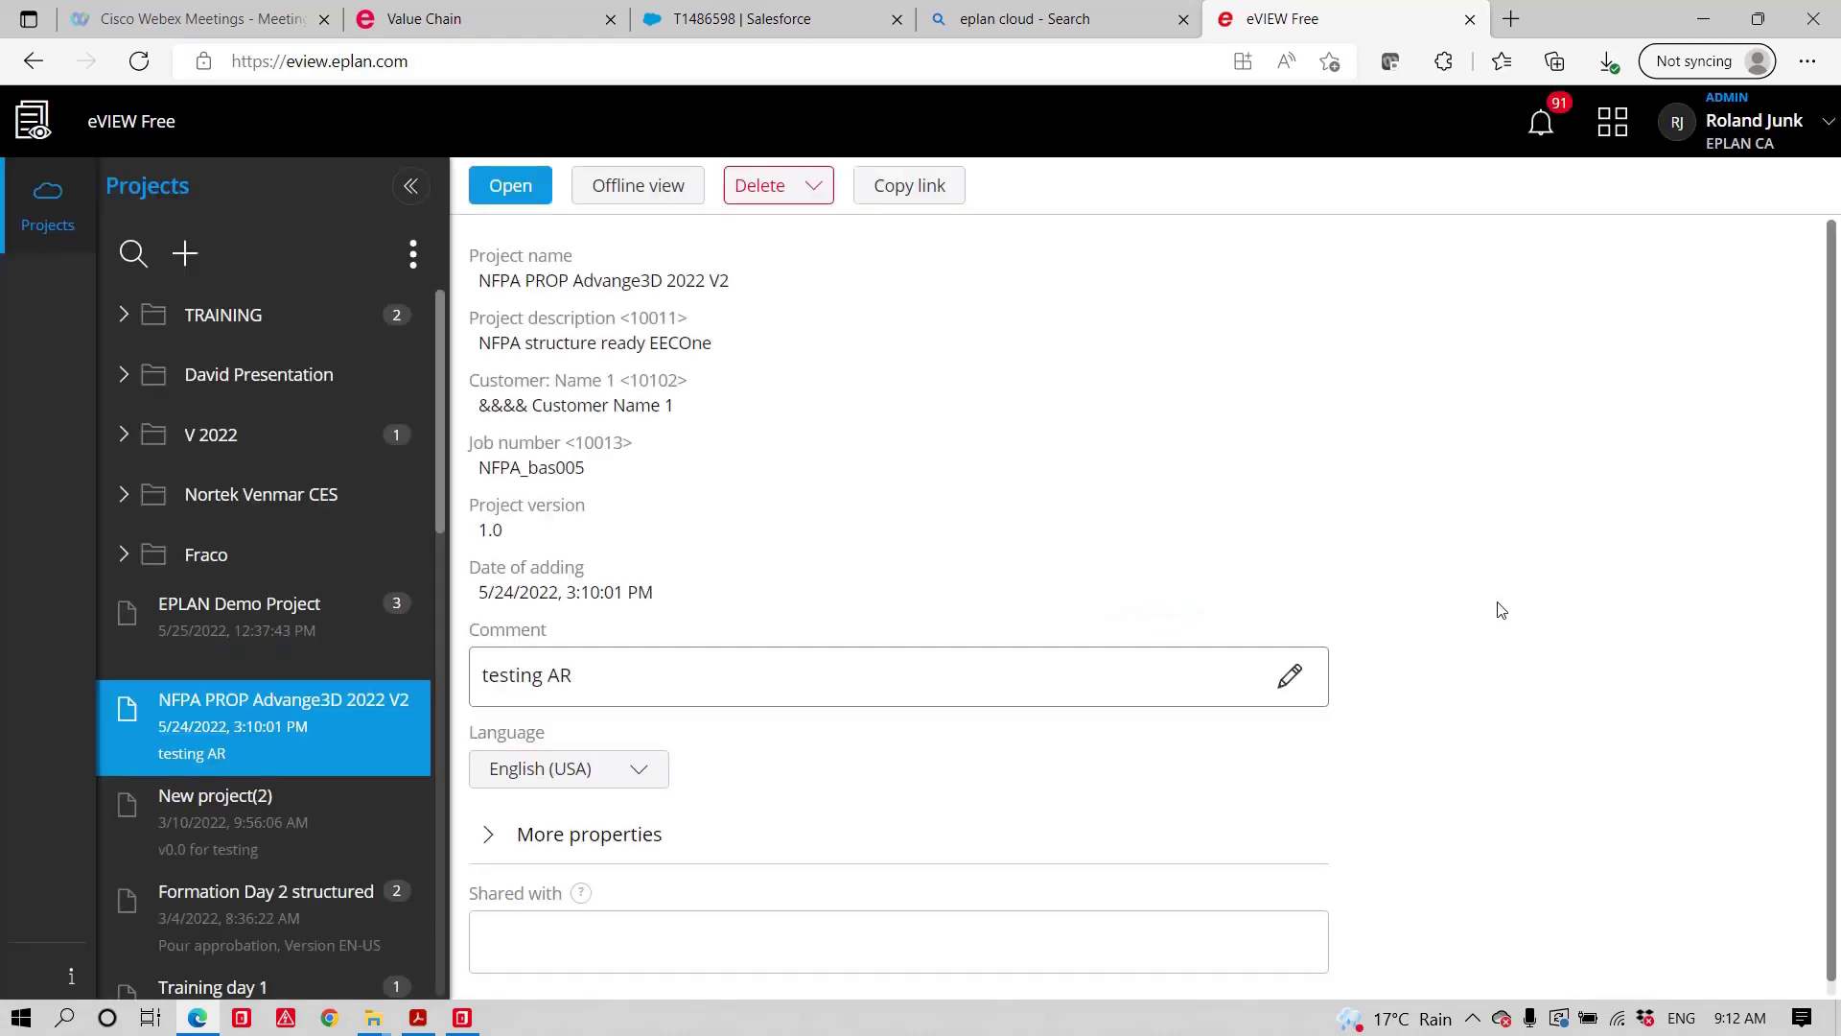
click(509, 183)
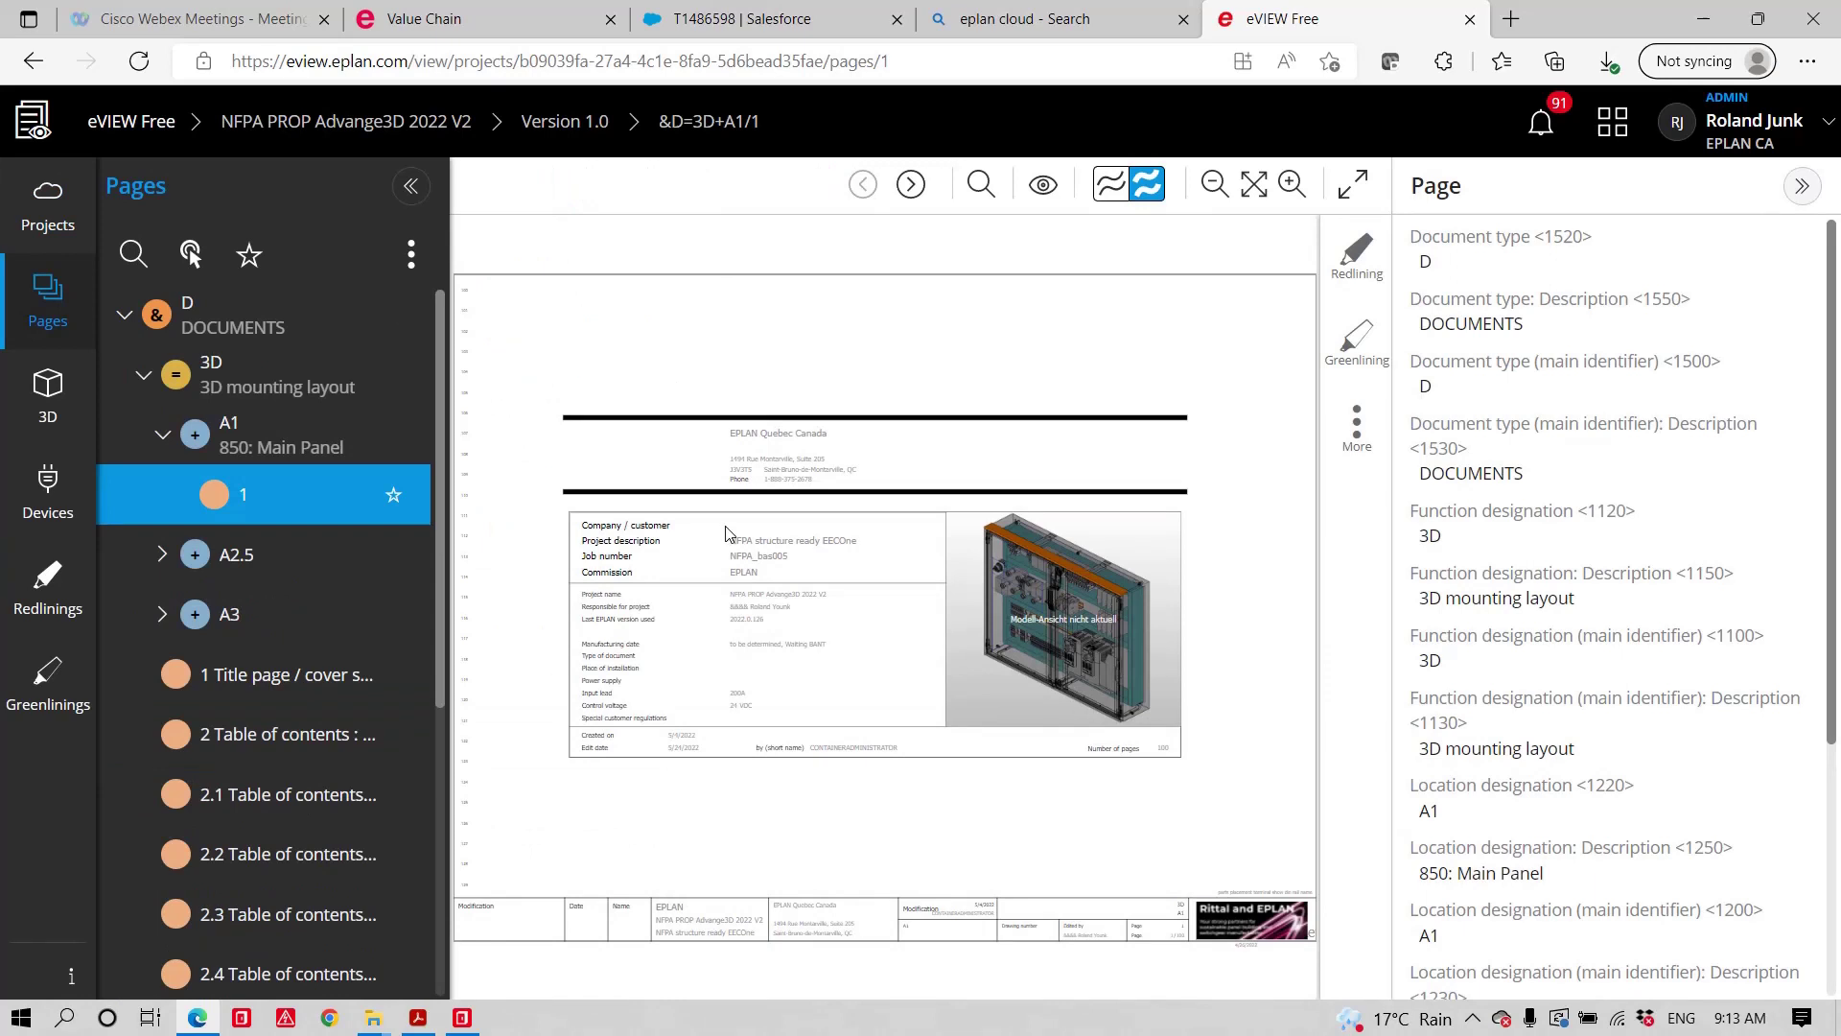
scroll(231, 652, down, 5)
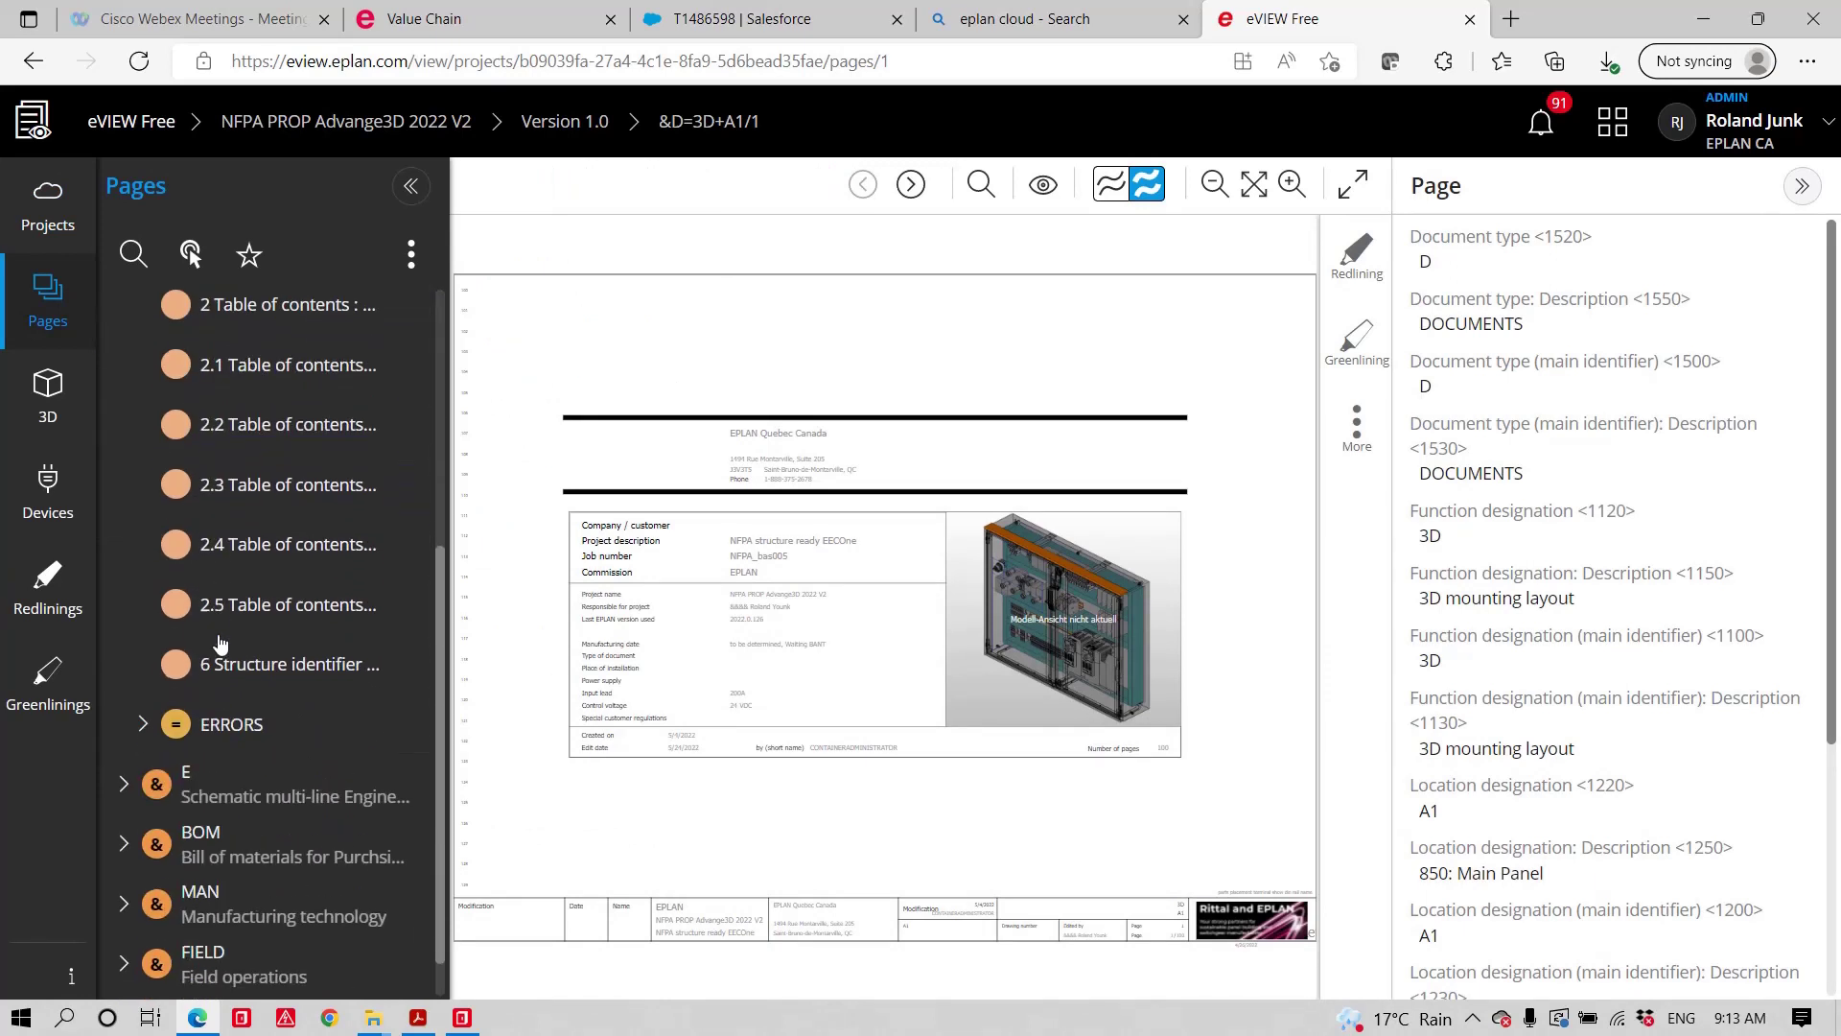
click(230, 798)
click(276, 866)
scroll(274, 863, down, 2)
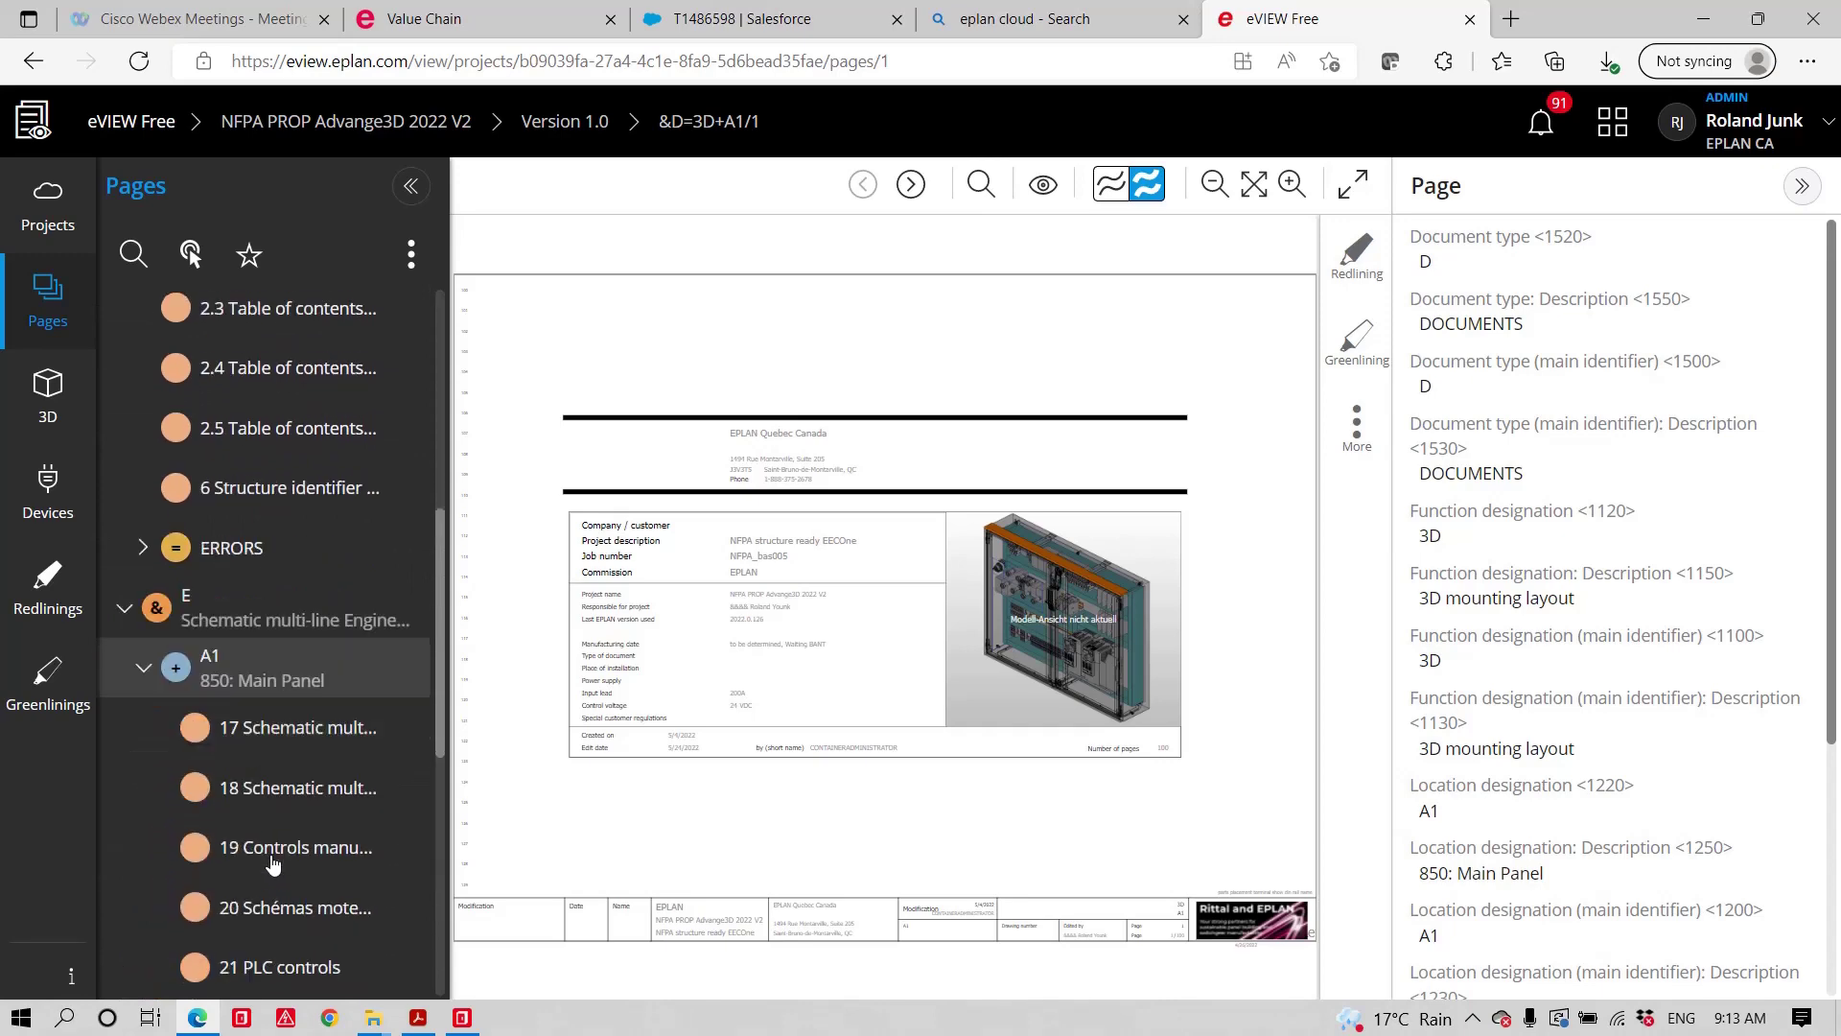
scroll(273, 863, down, 1)
click(288, 688)
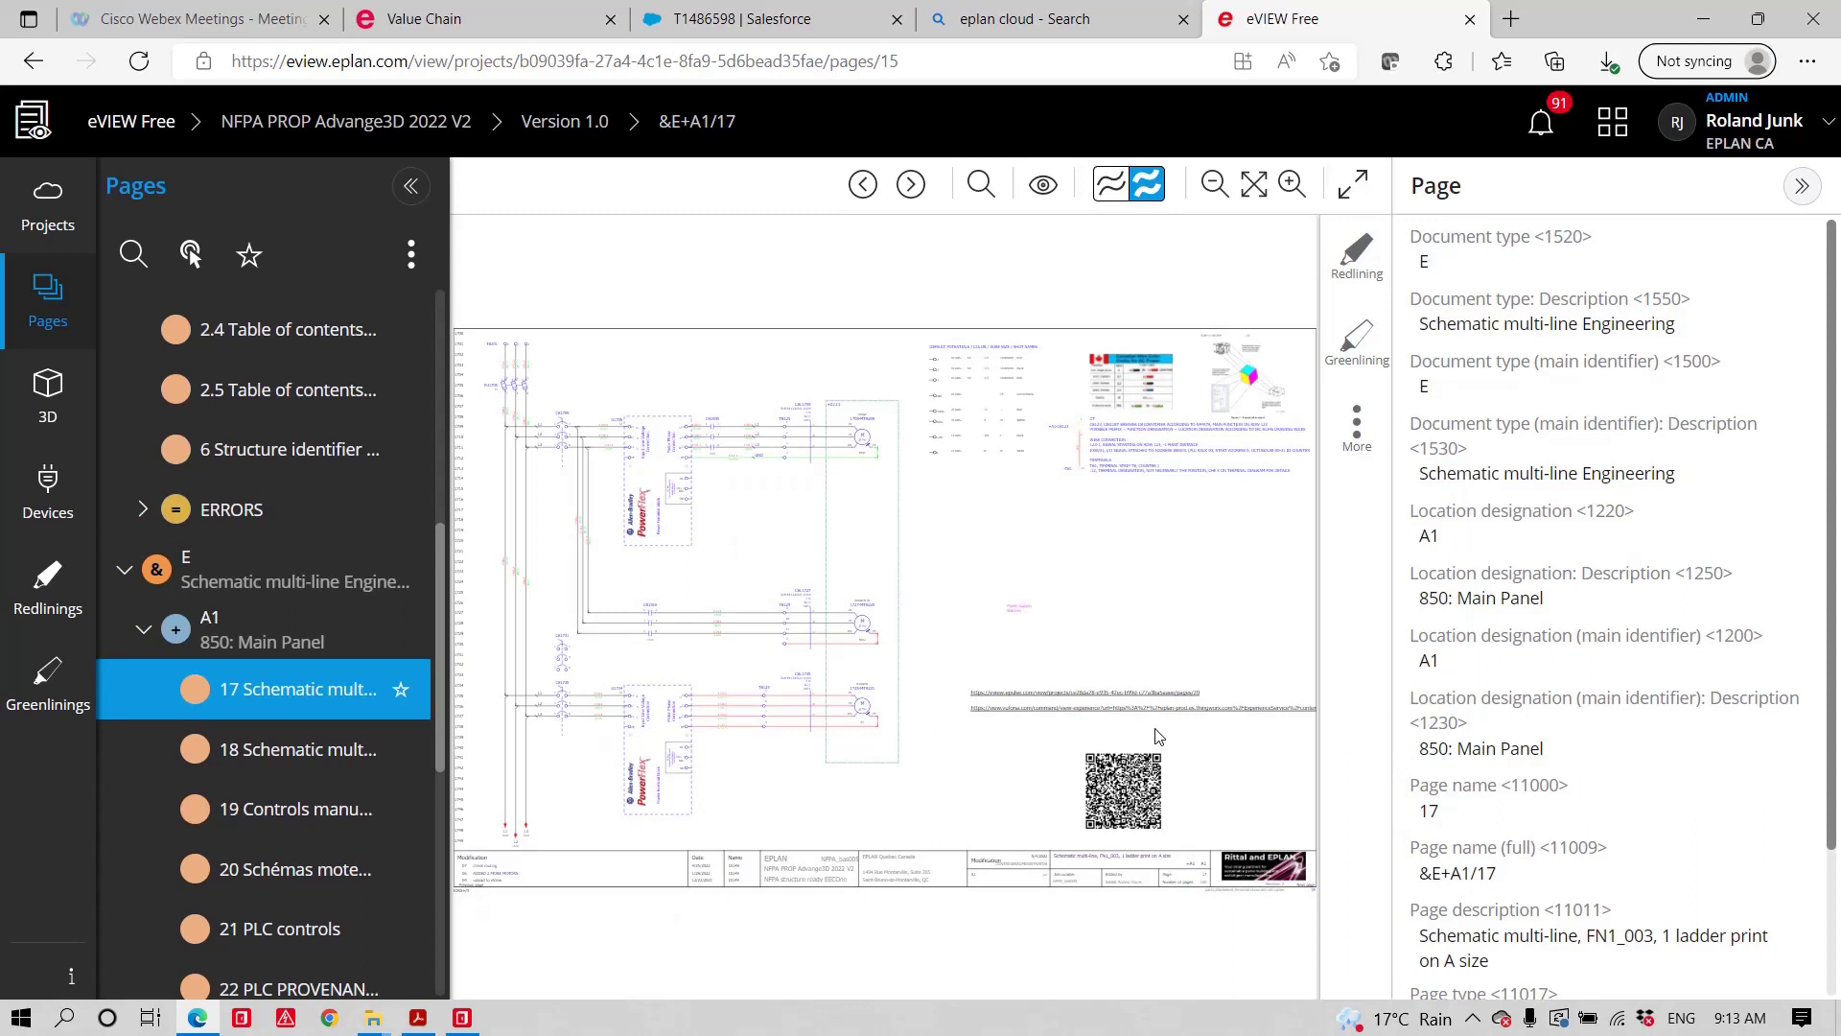
- Draw a rectangle redline around the upper motor circuit and describe it 'lifter text'
click(1358, 259)
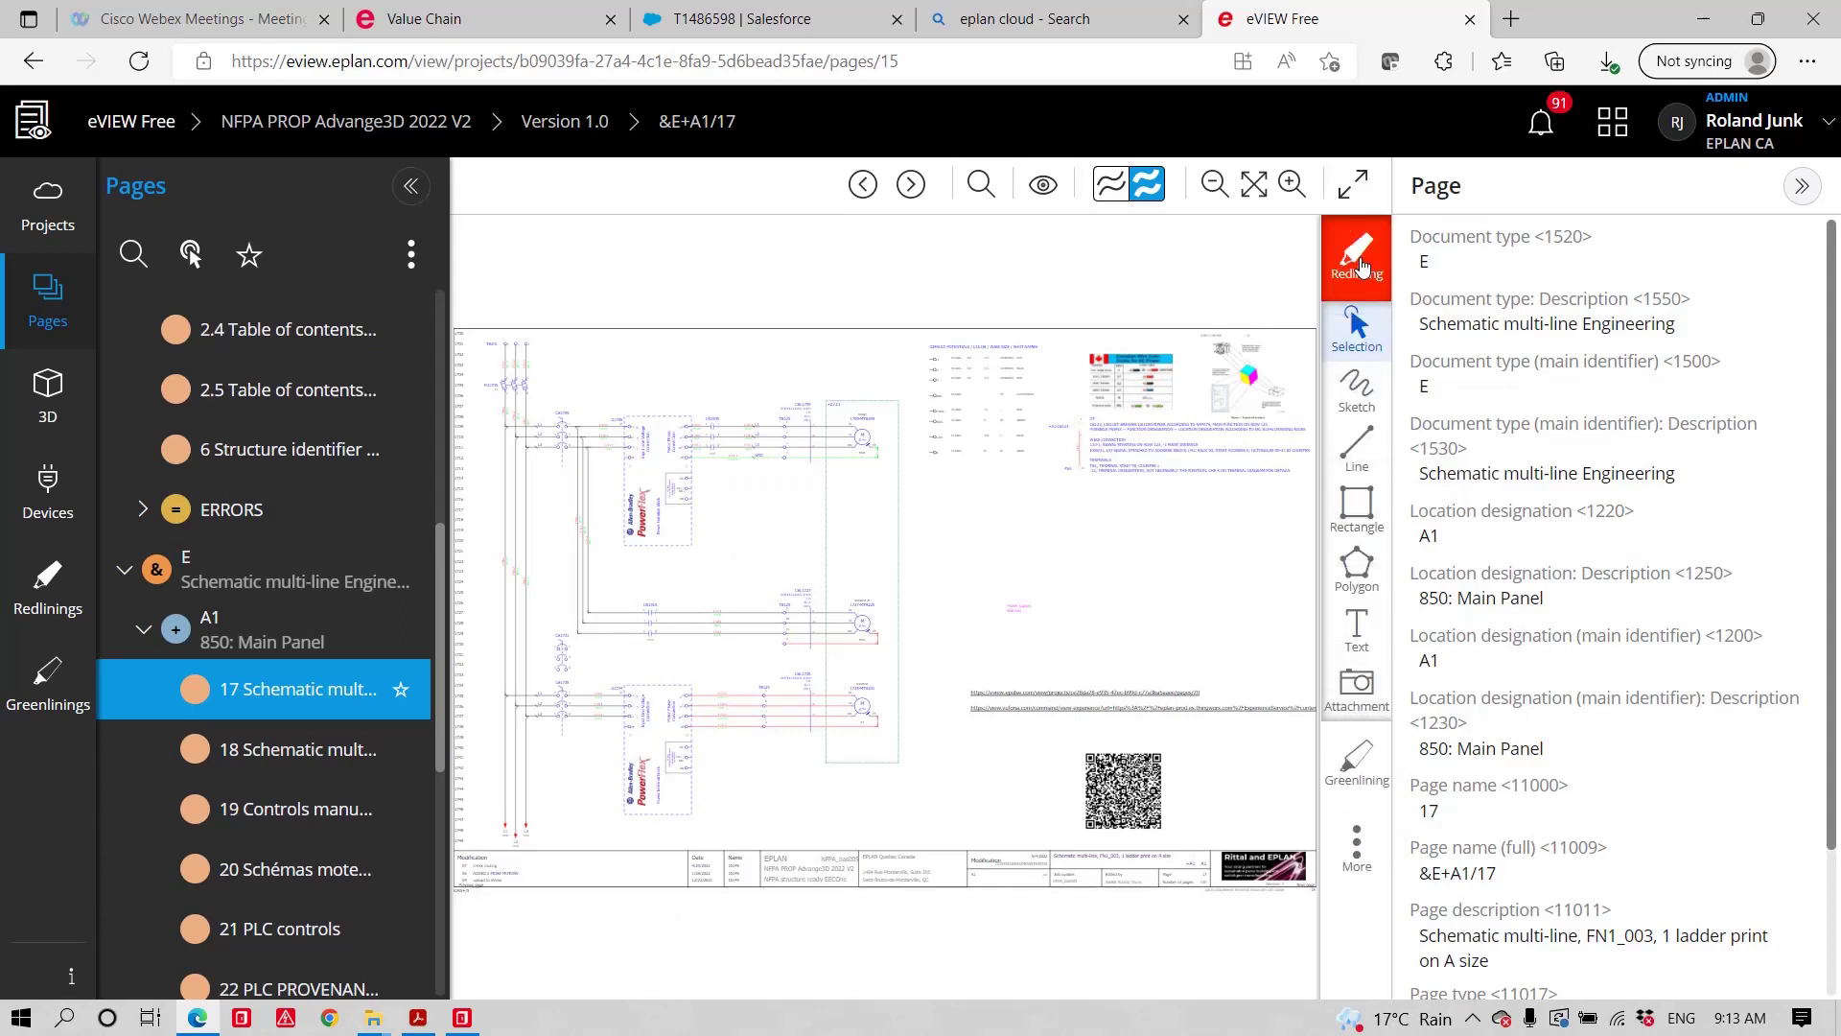
click(1351, 518)
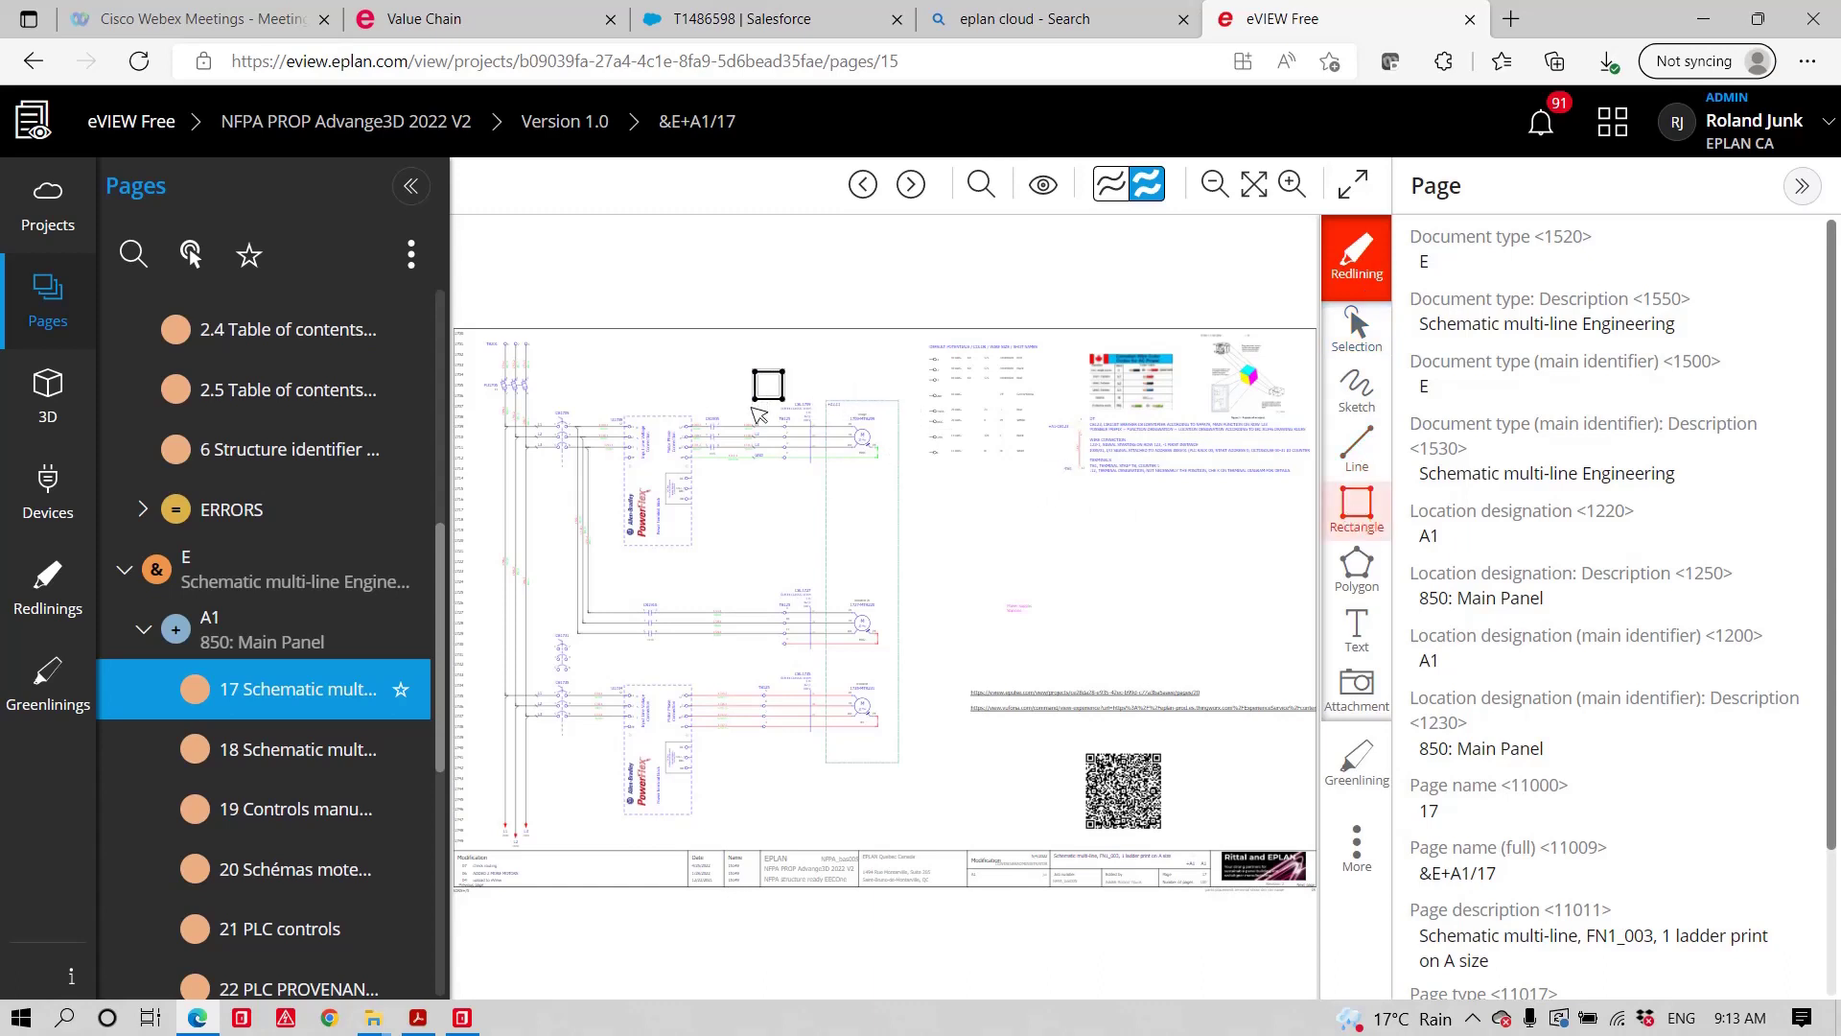
drag(732, 386, 919, 509)
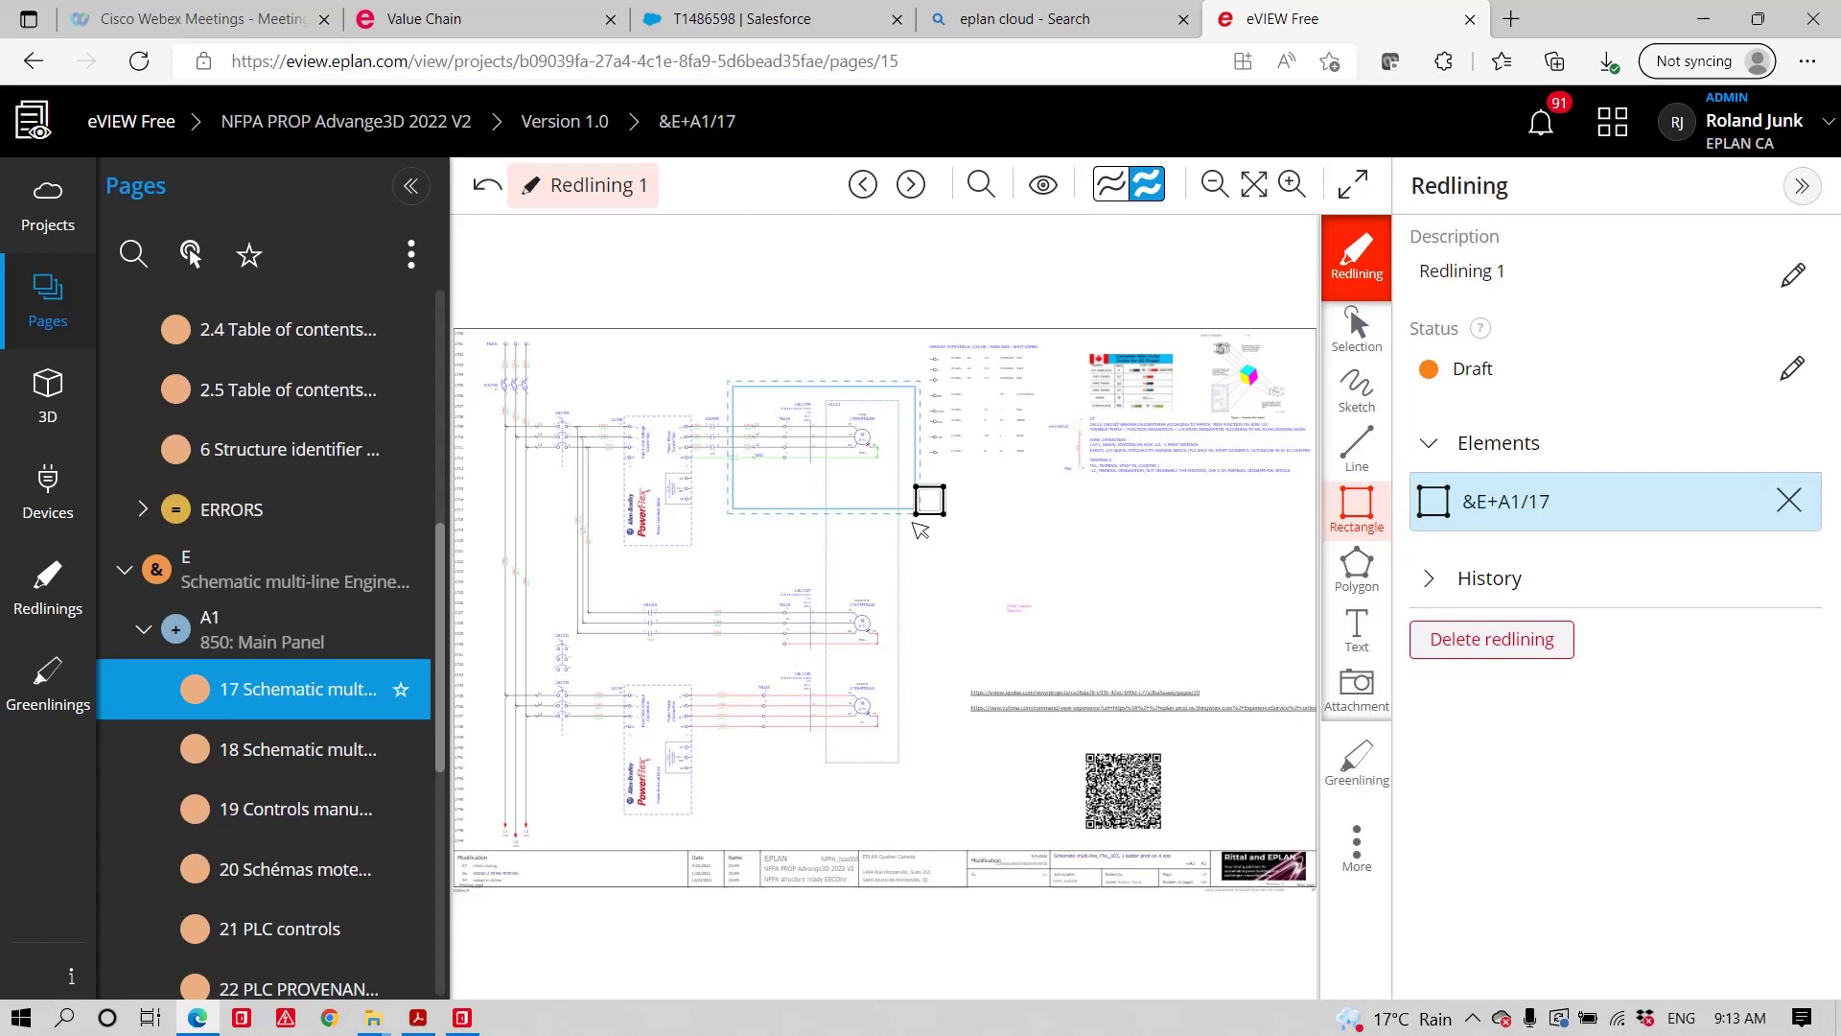
click(1792, 275)
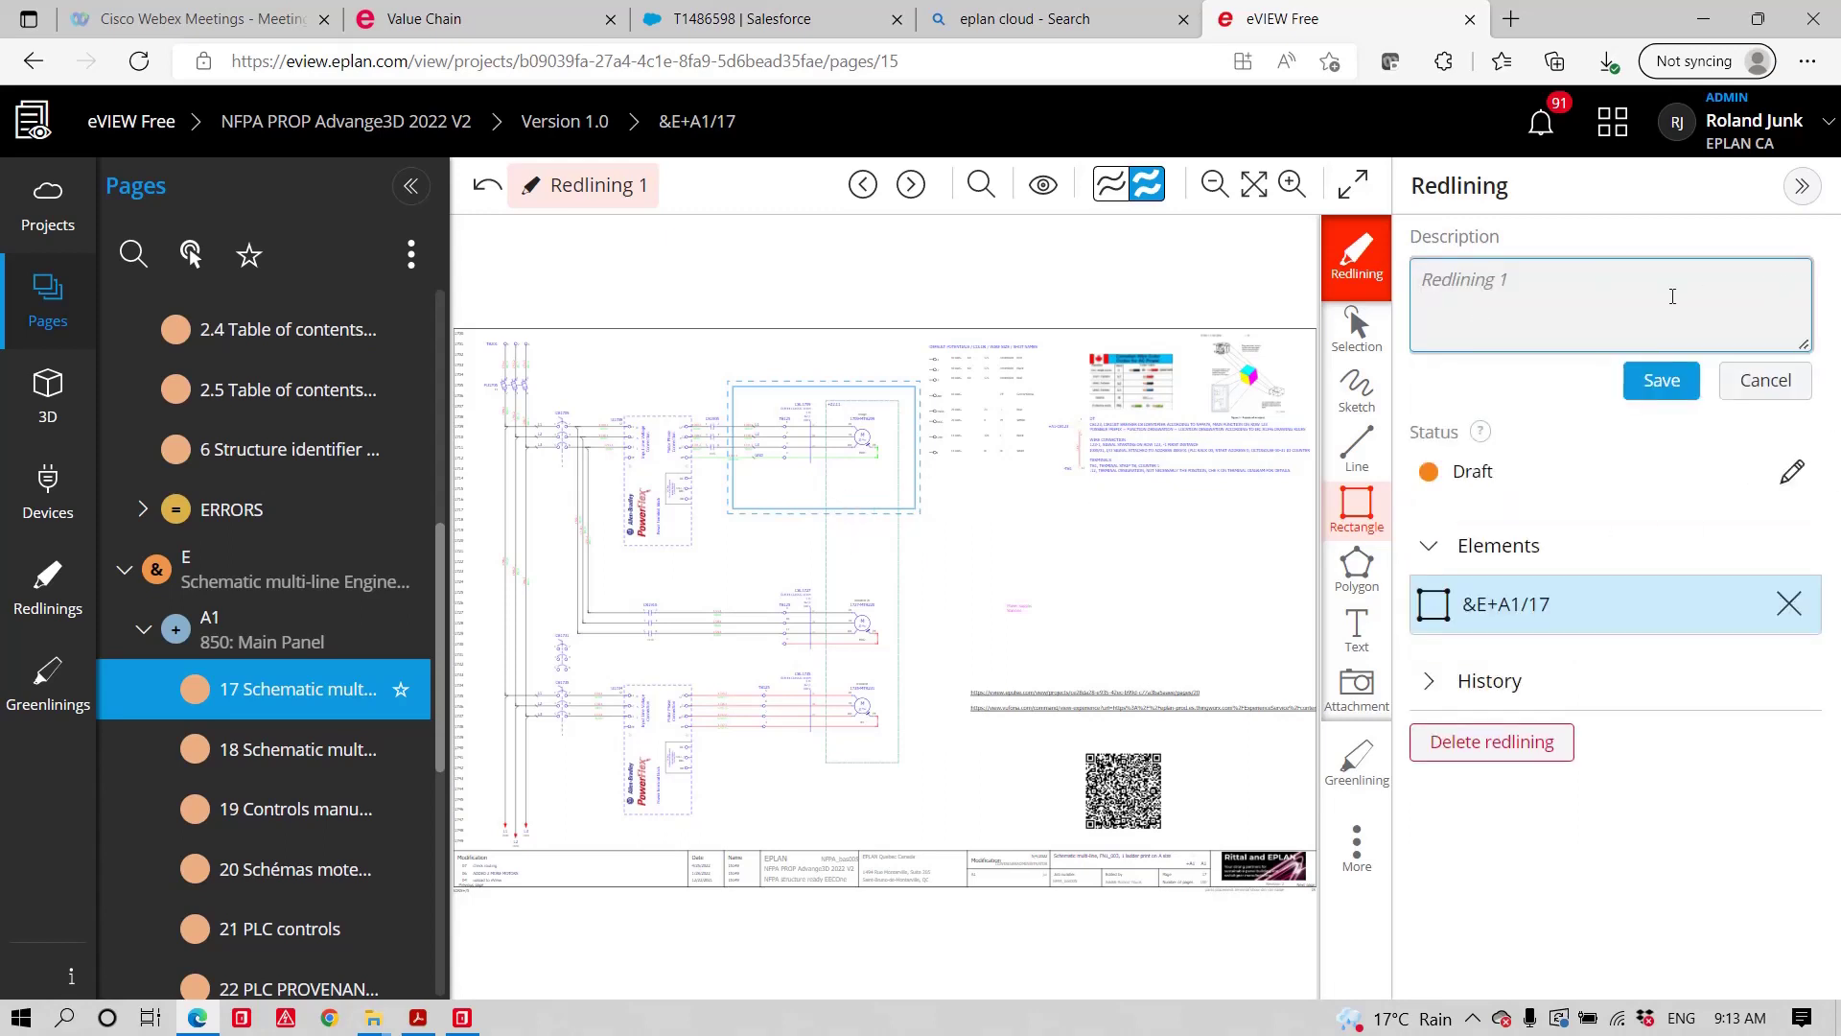
text(lifter text)
click(1662, 381)
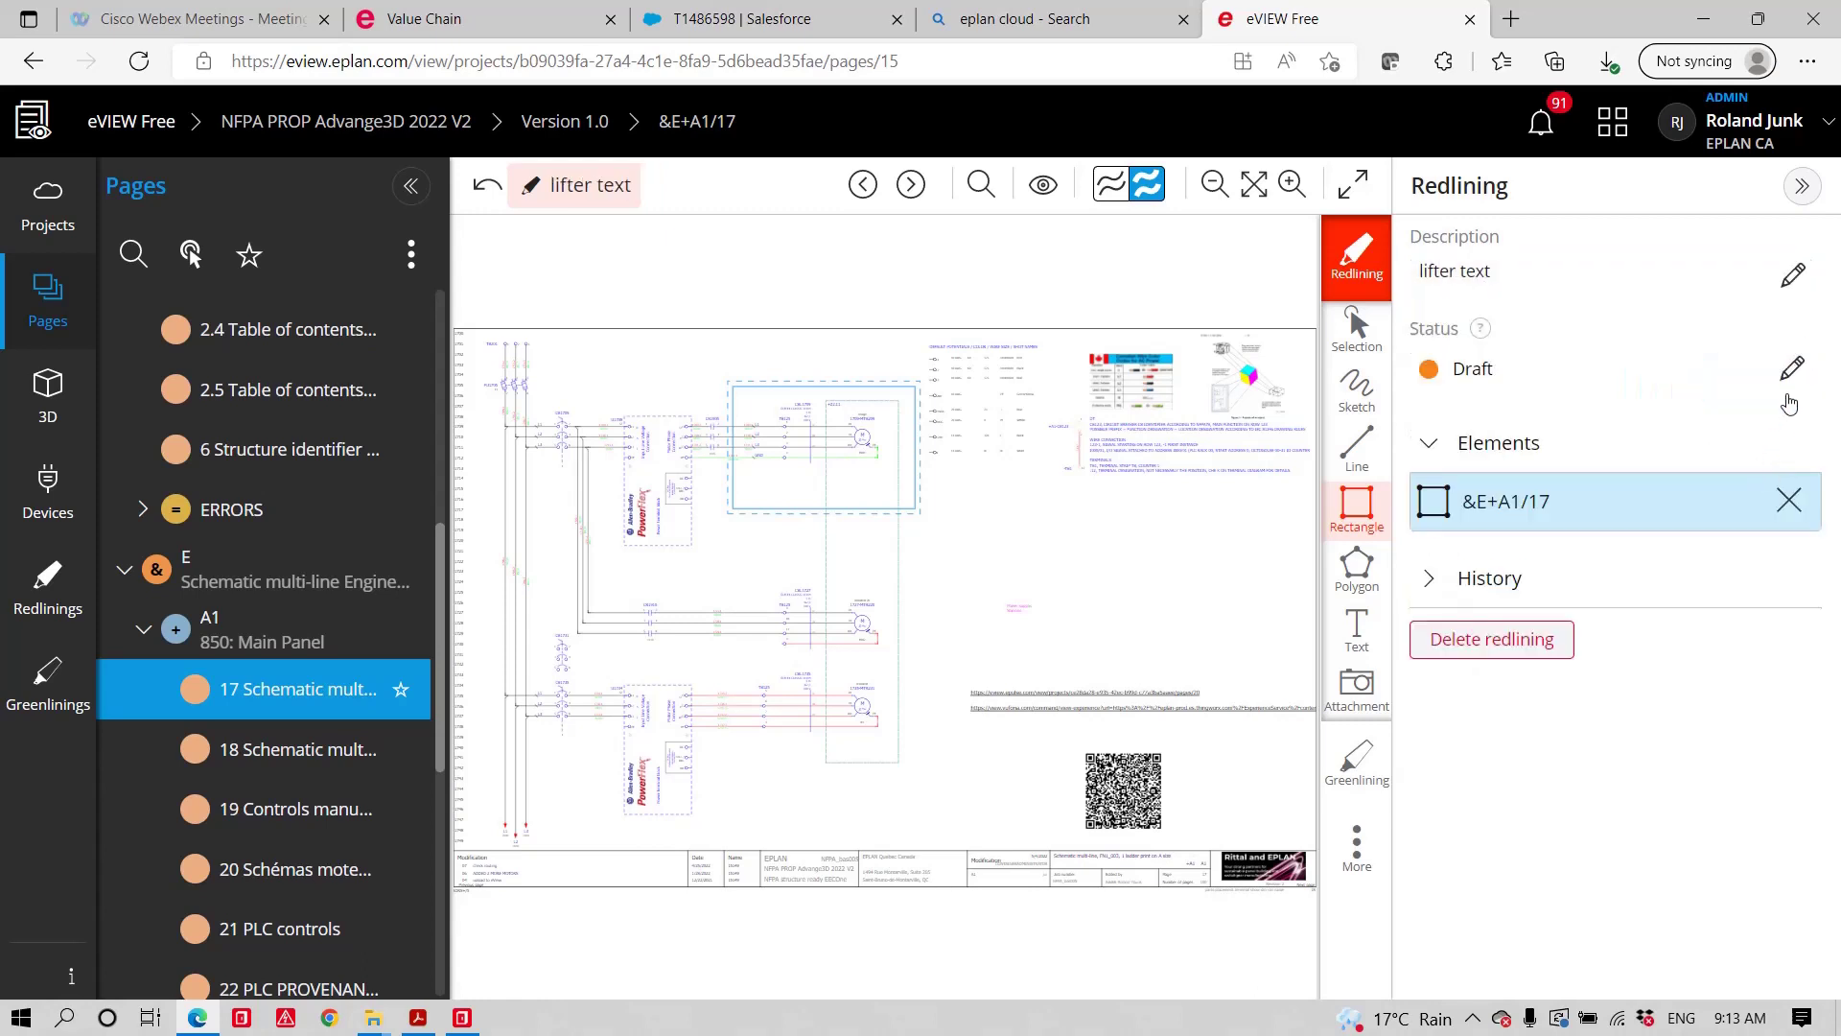
- Set the redline's status to Review with comment 'adding a function text to the first motor'
click(1792, 369)
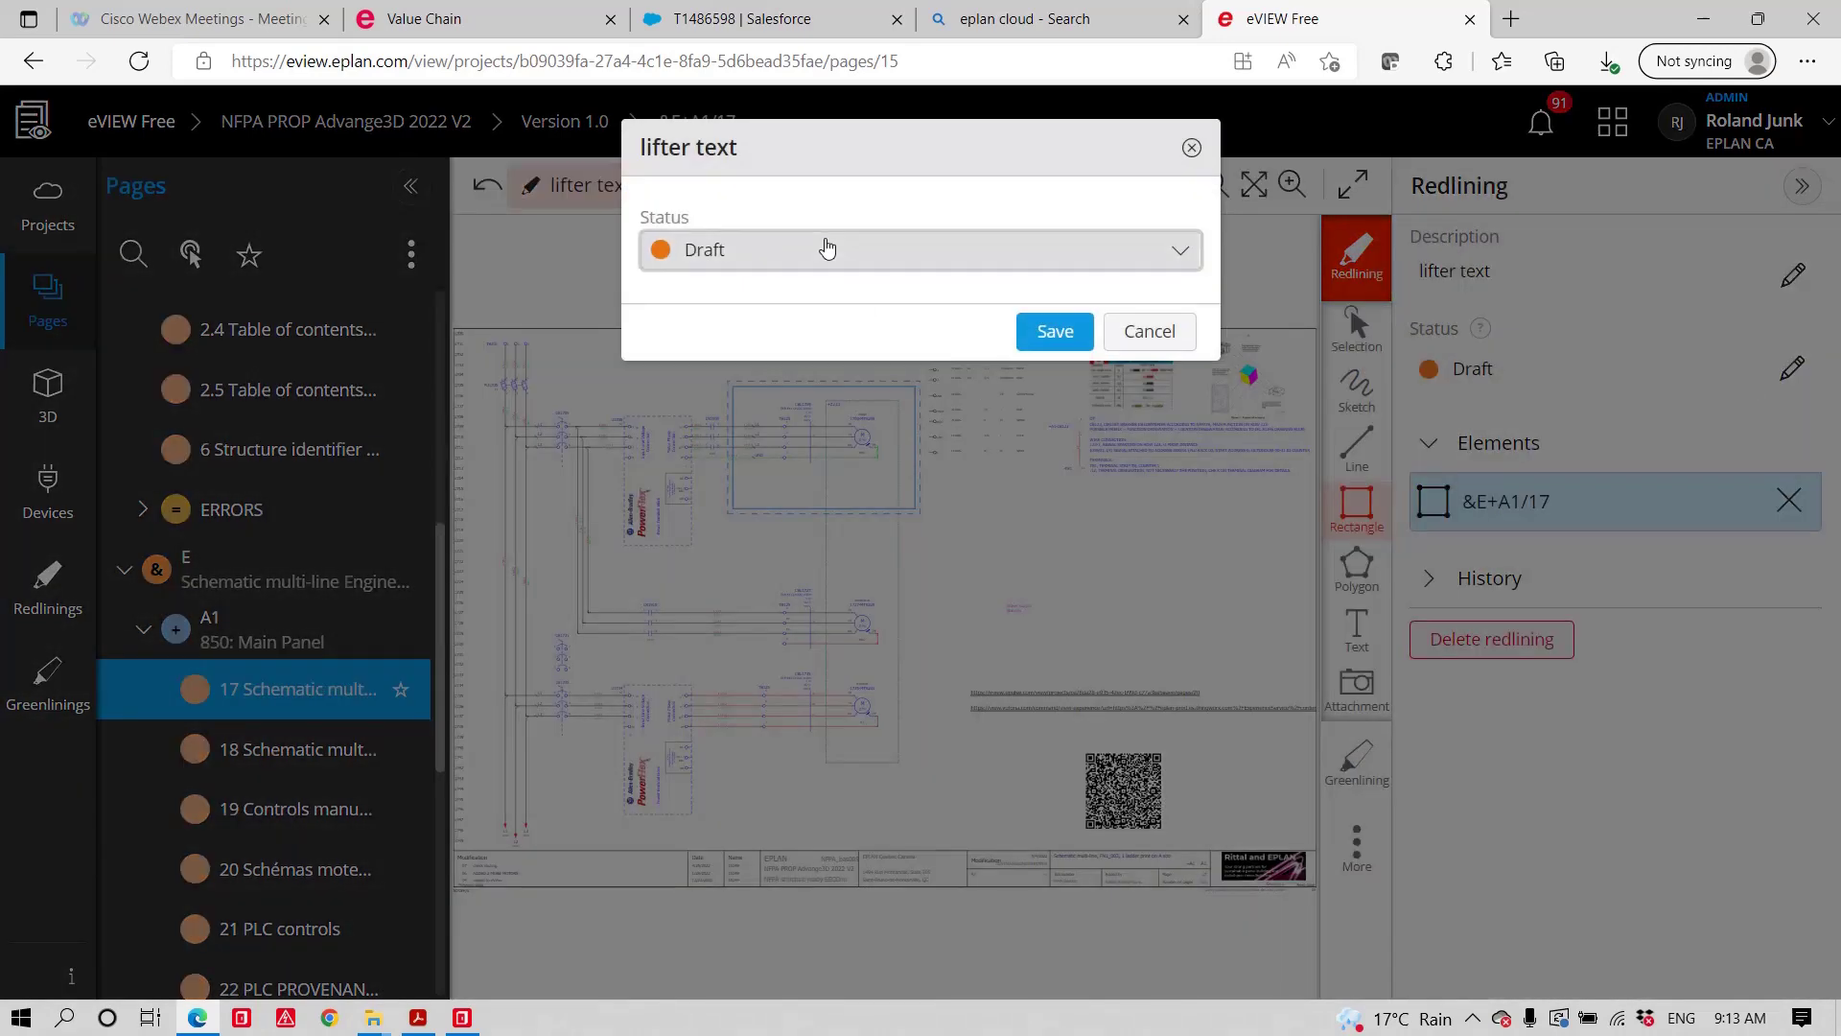
click(822, 248)
click(772, 327)
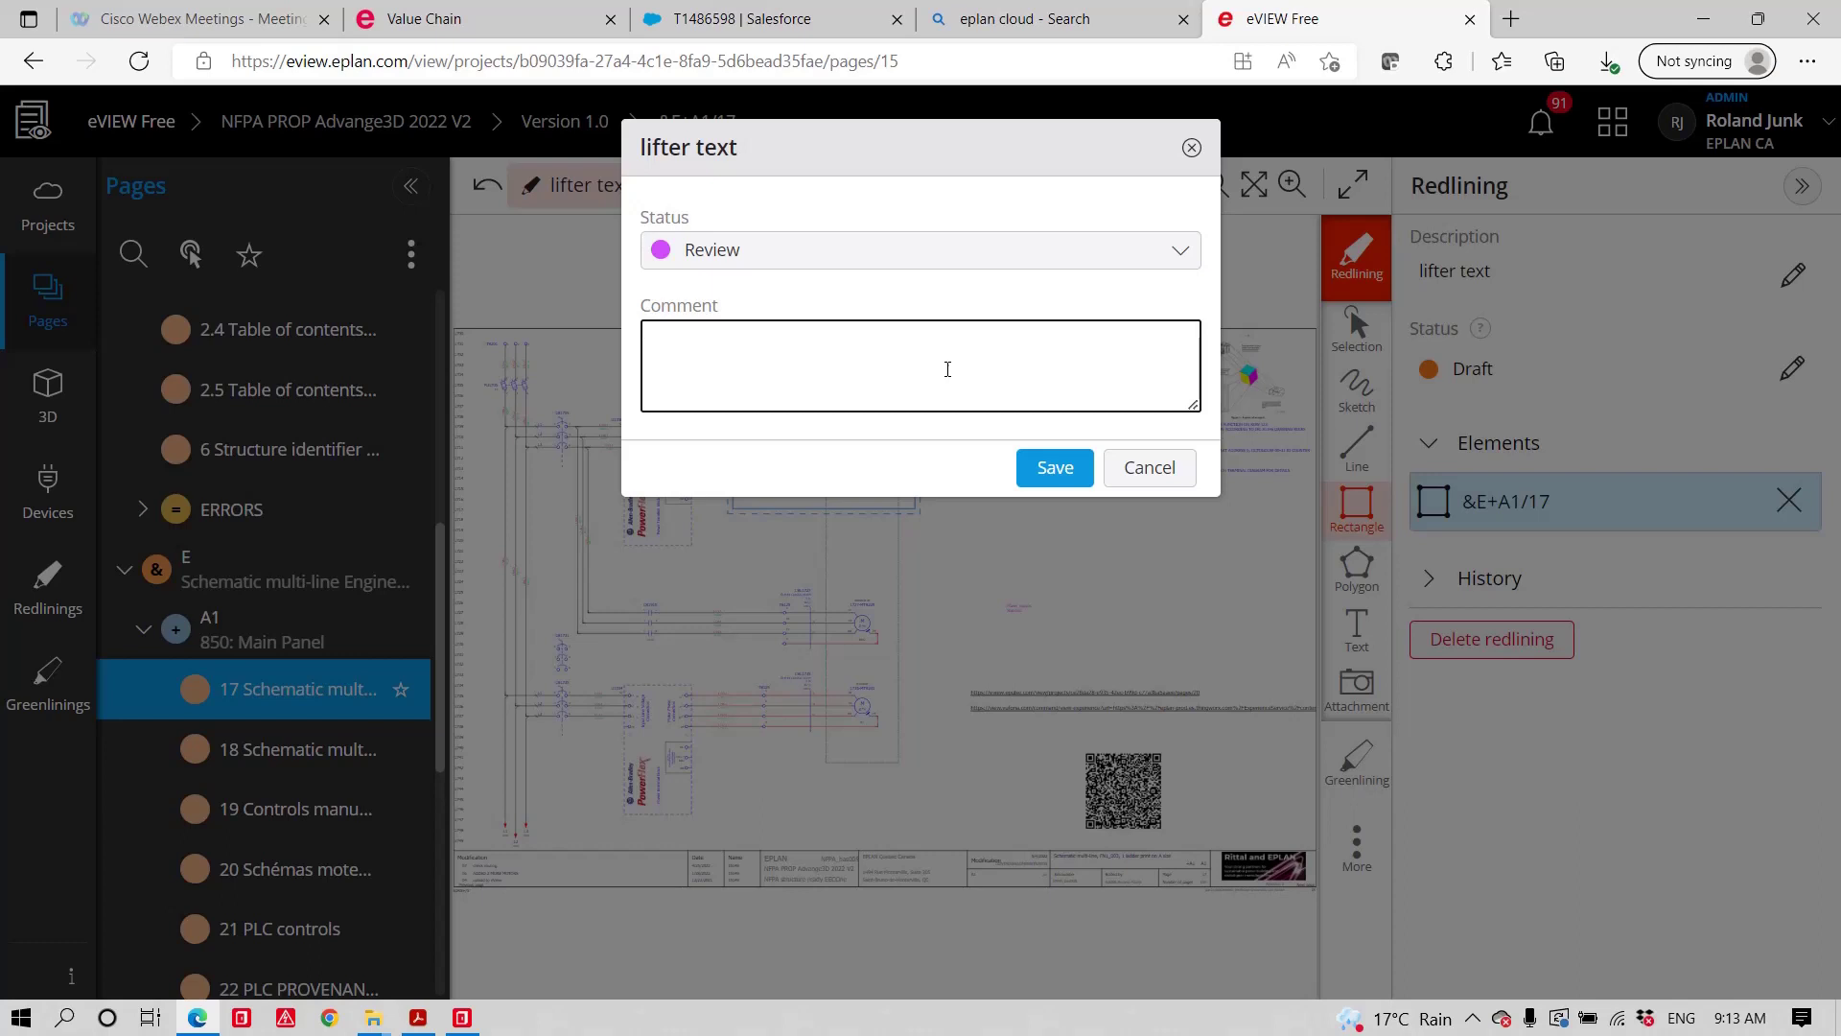
text(adding a function text to)
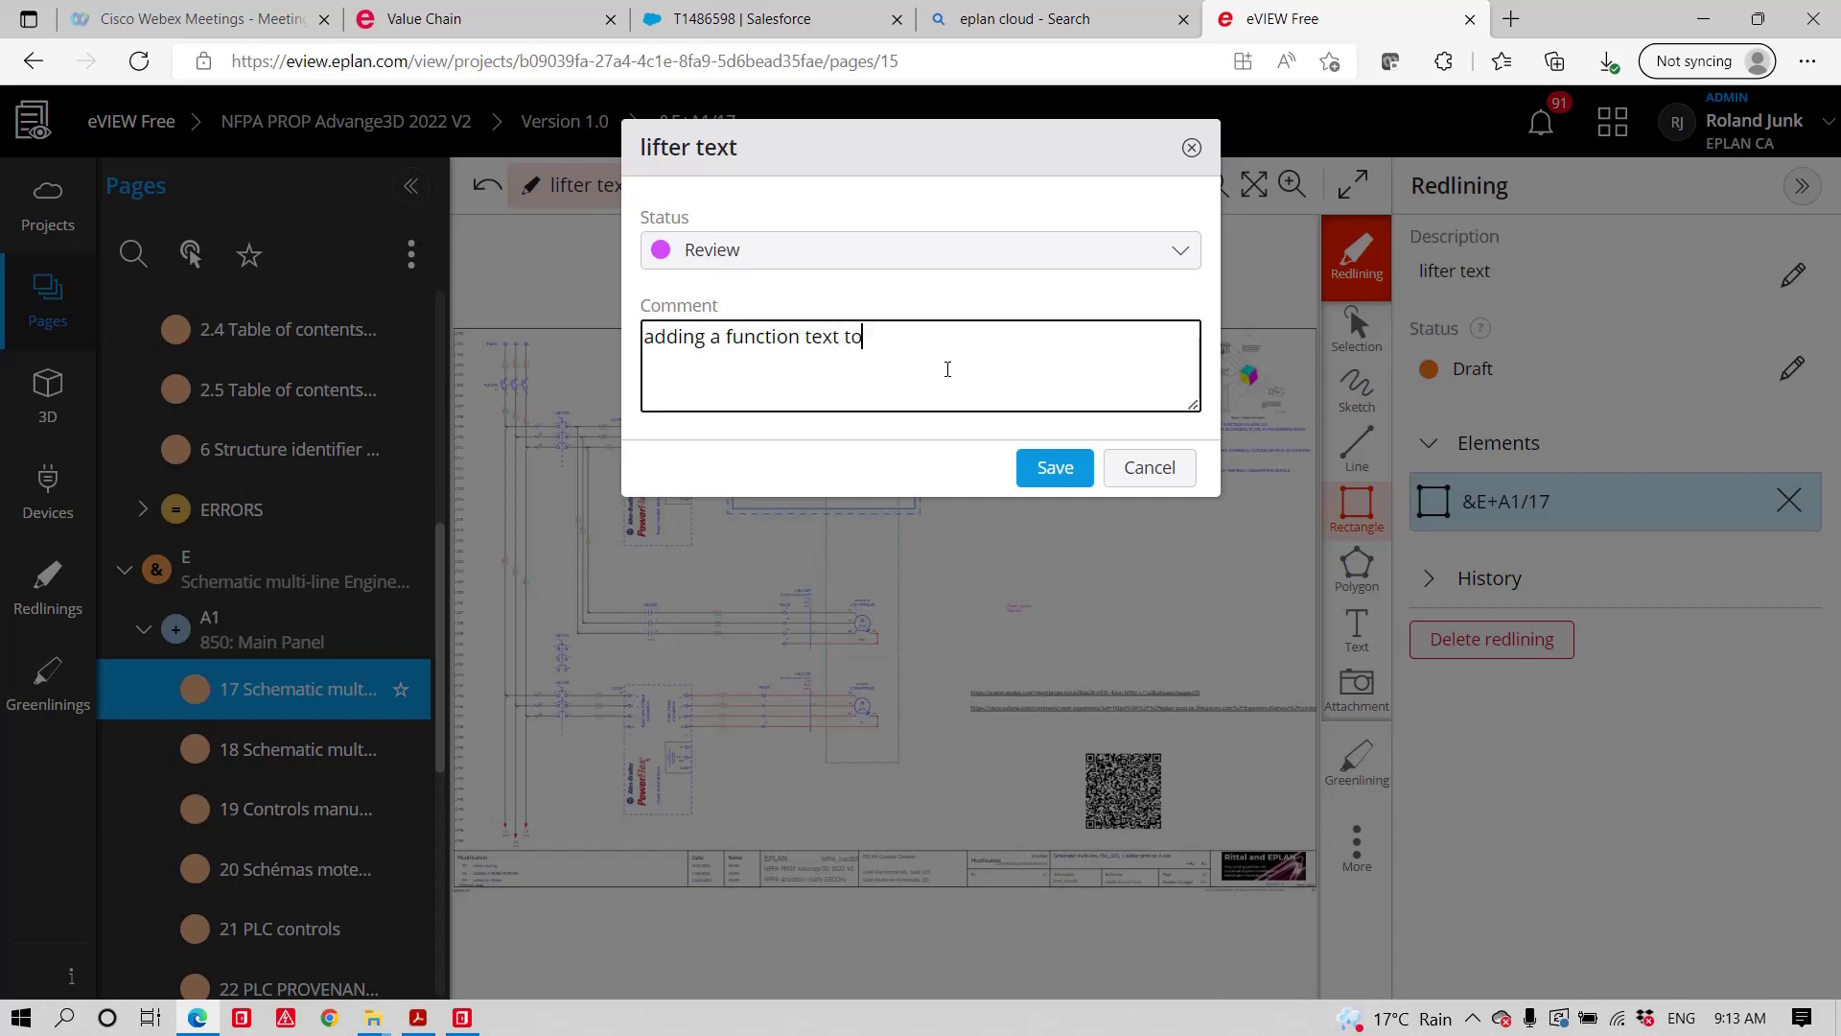
text( the first motor)
click(1058, 468)
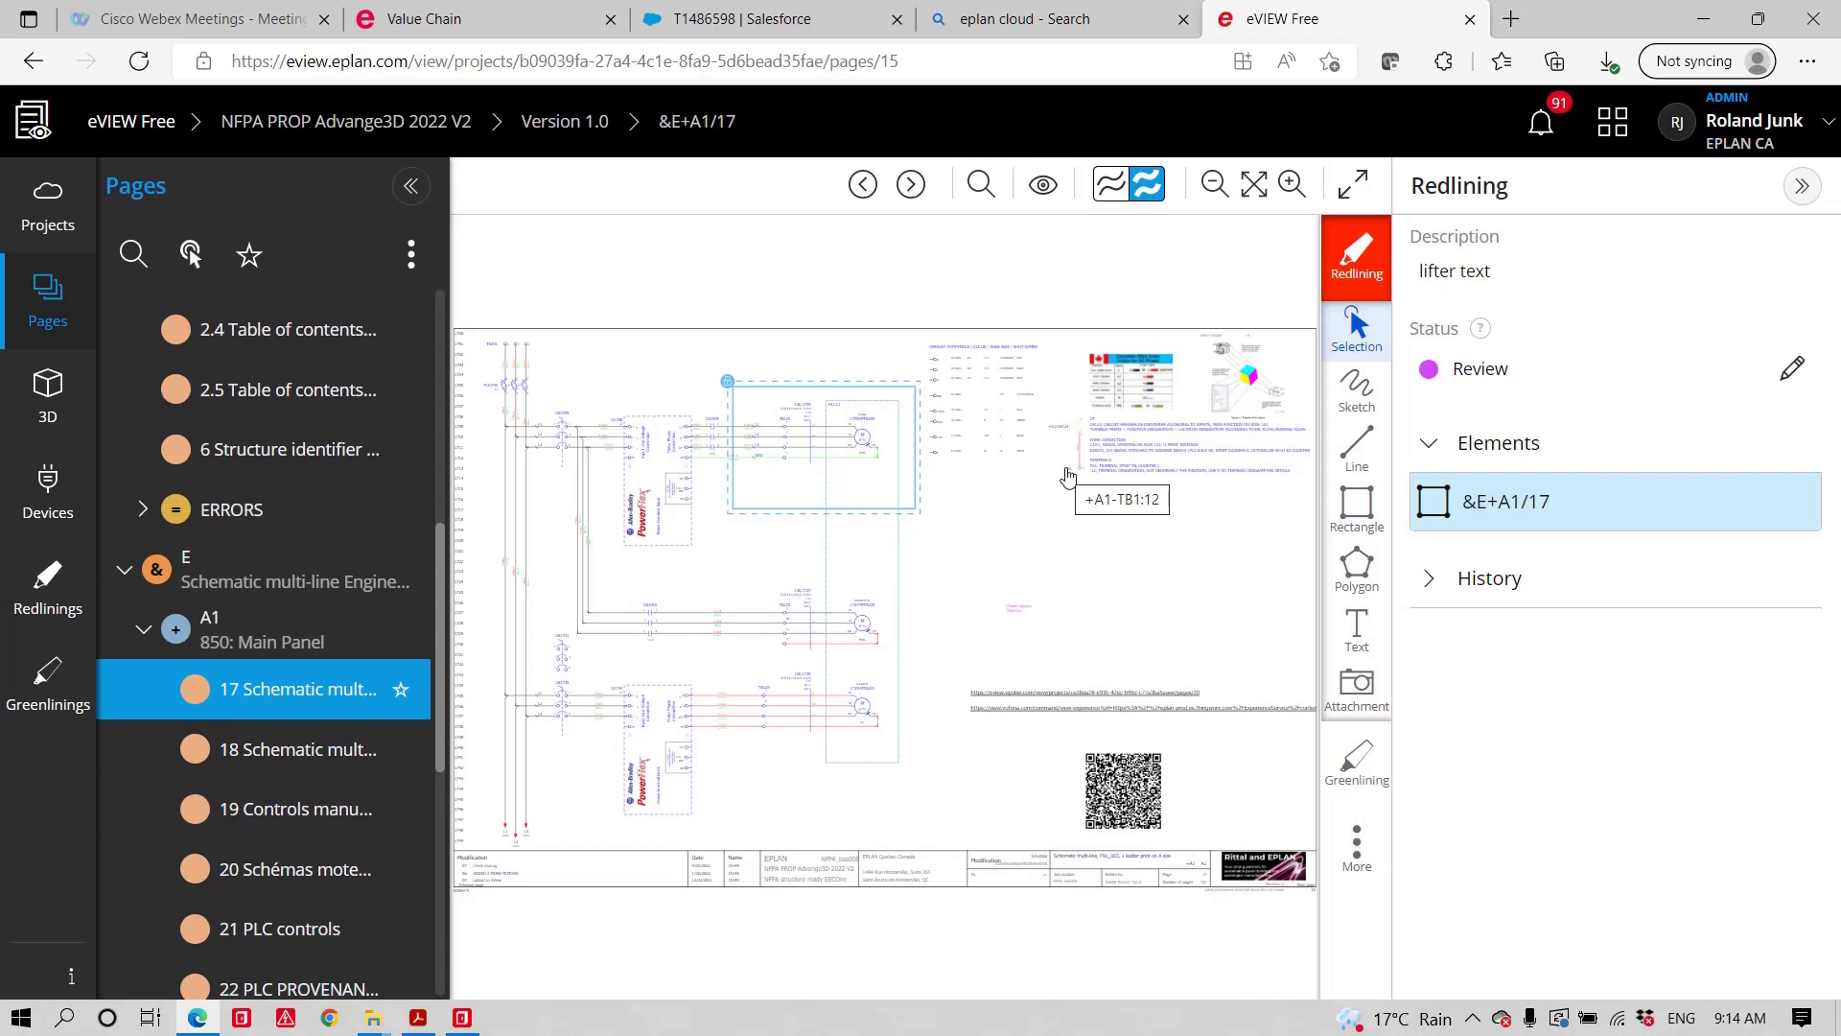
- Return to EPLAN Pro Panel, close the eVIEW Free panel, and open page &E+A1/20 '3 phases distribution page'
key(alt+Tab)
key(alt+Tab)
key(alt+Tab)
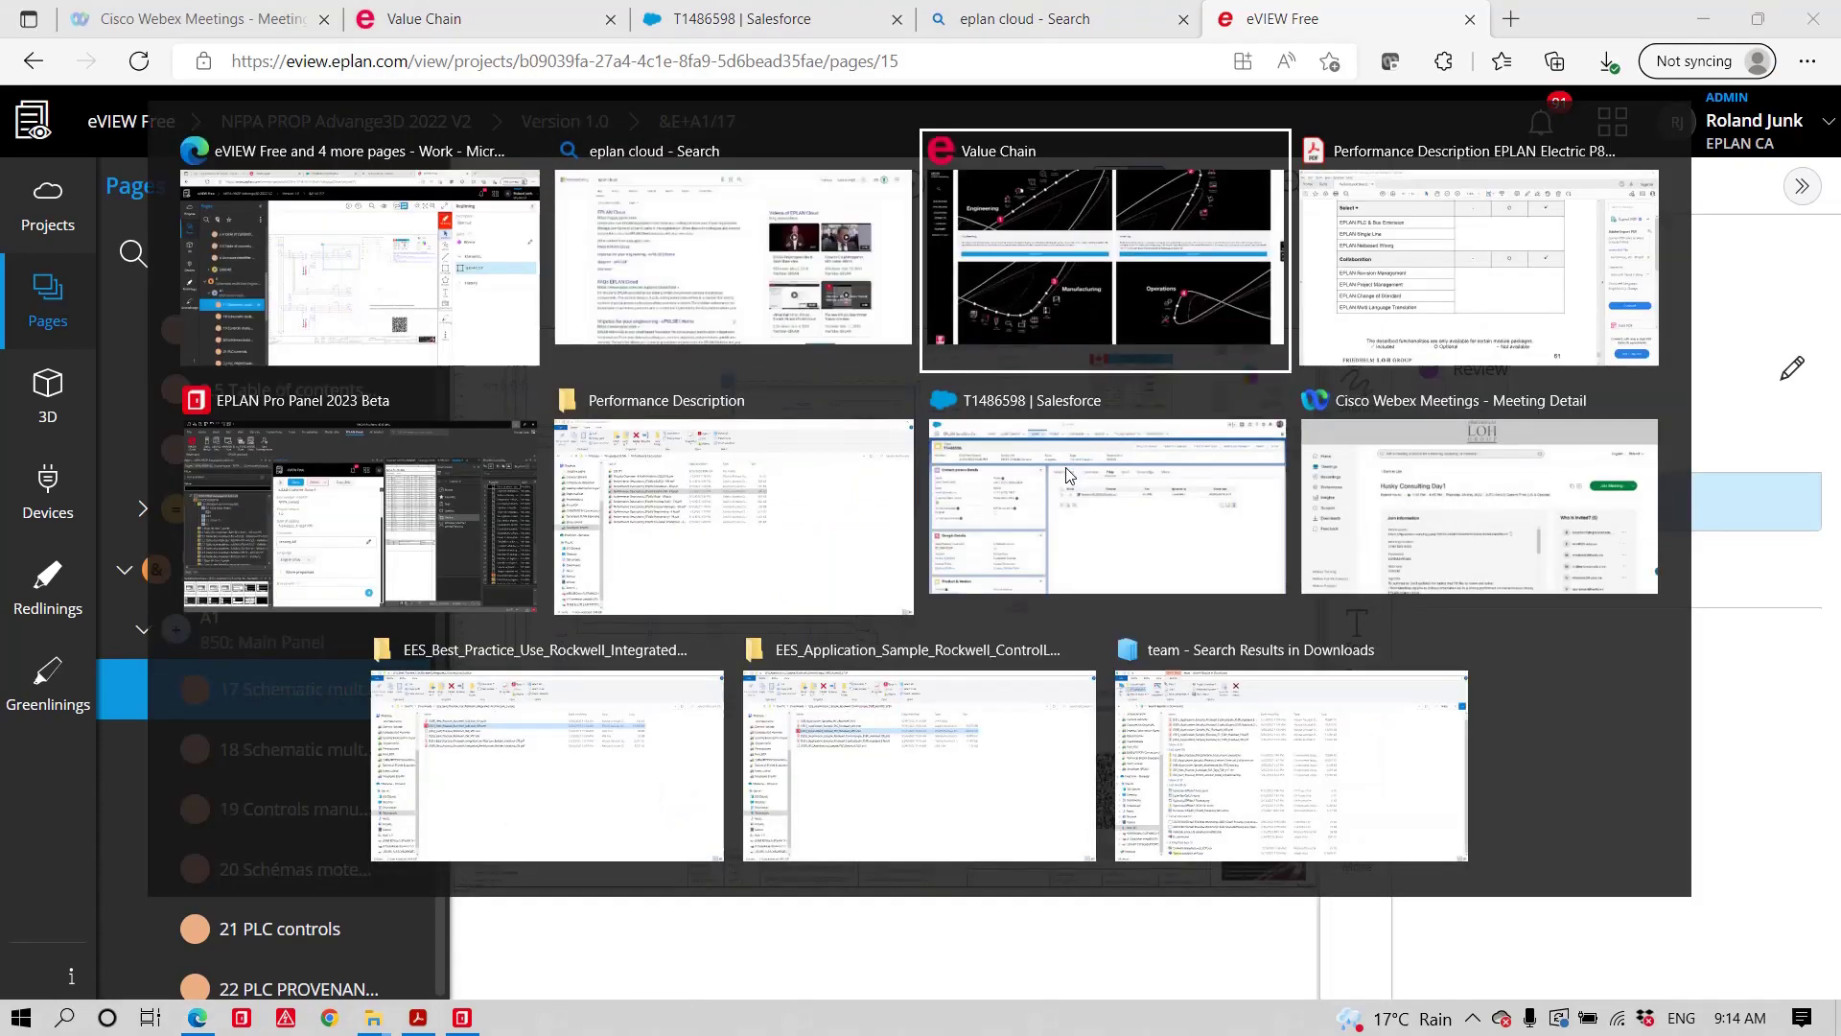
key(alt+Tab)
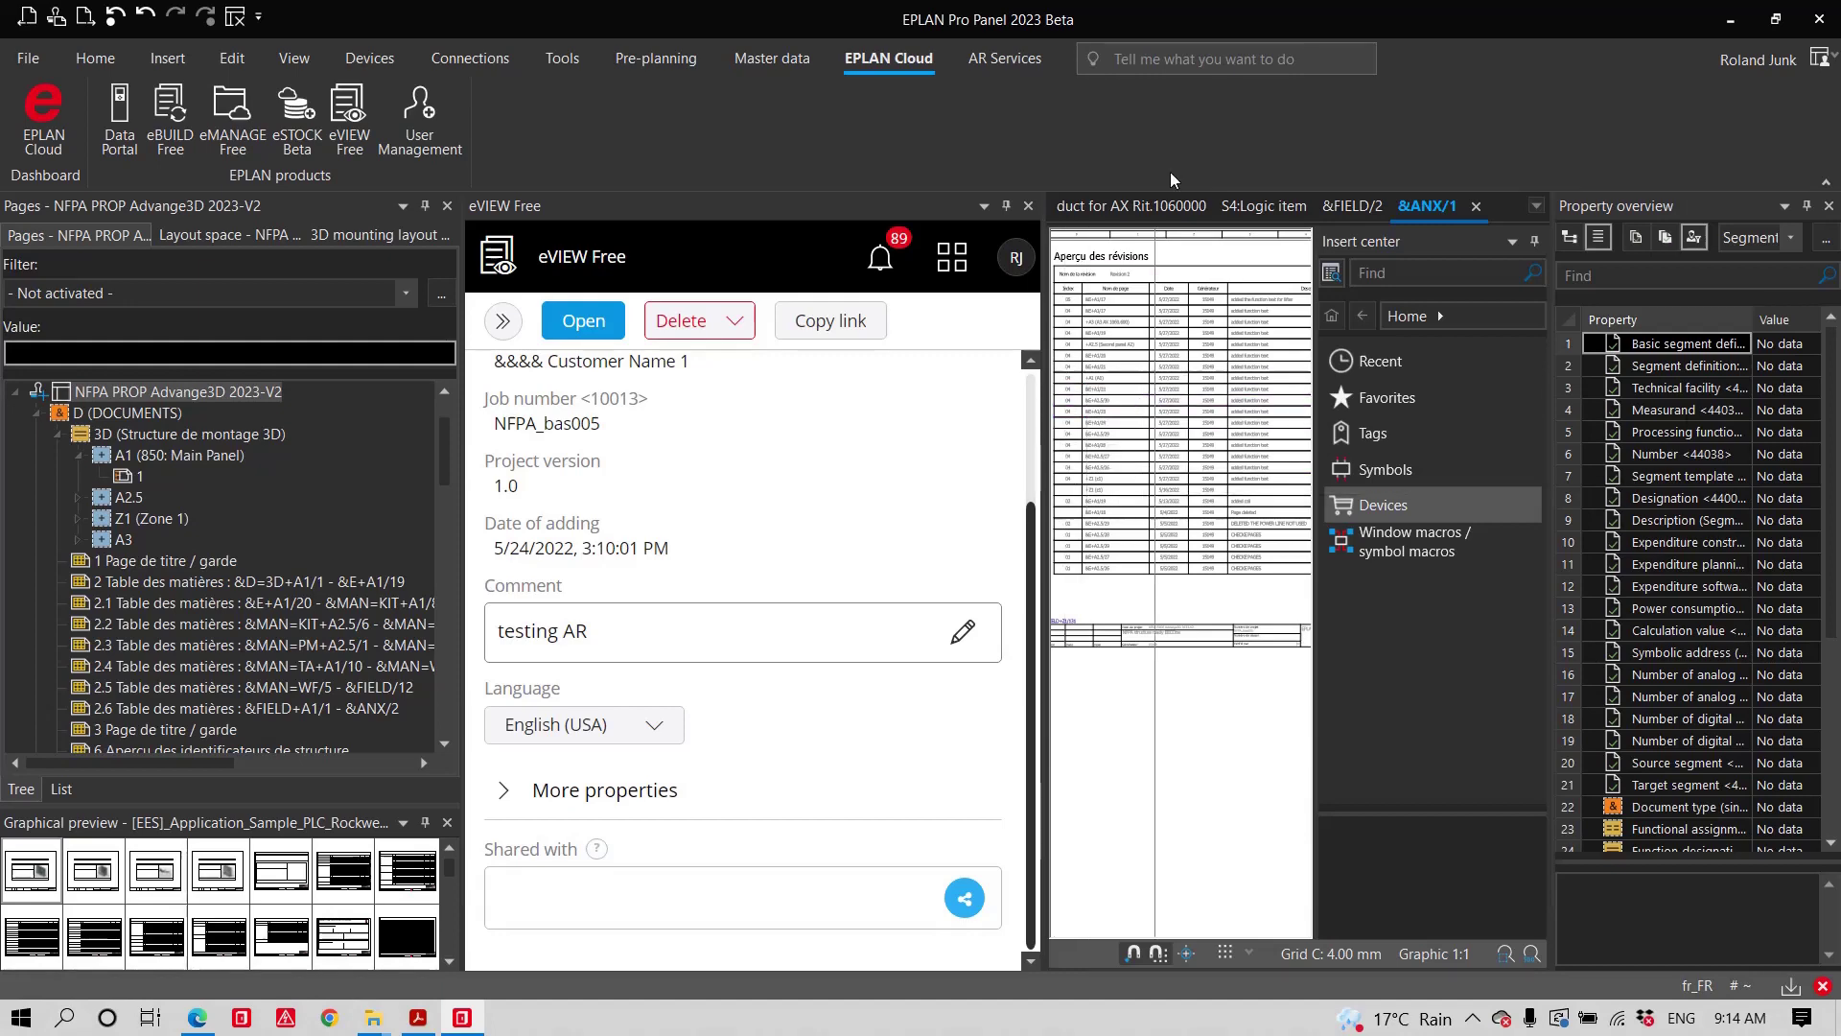
click(1028, 205)
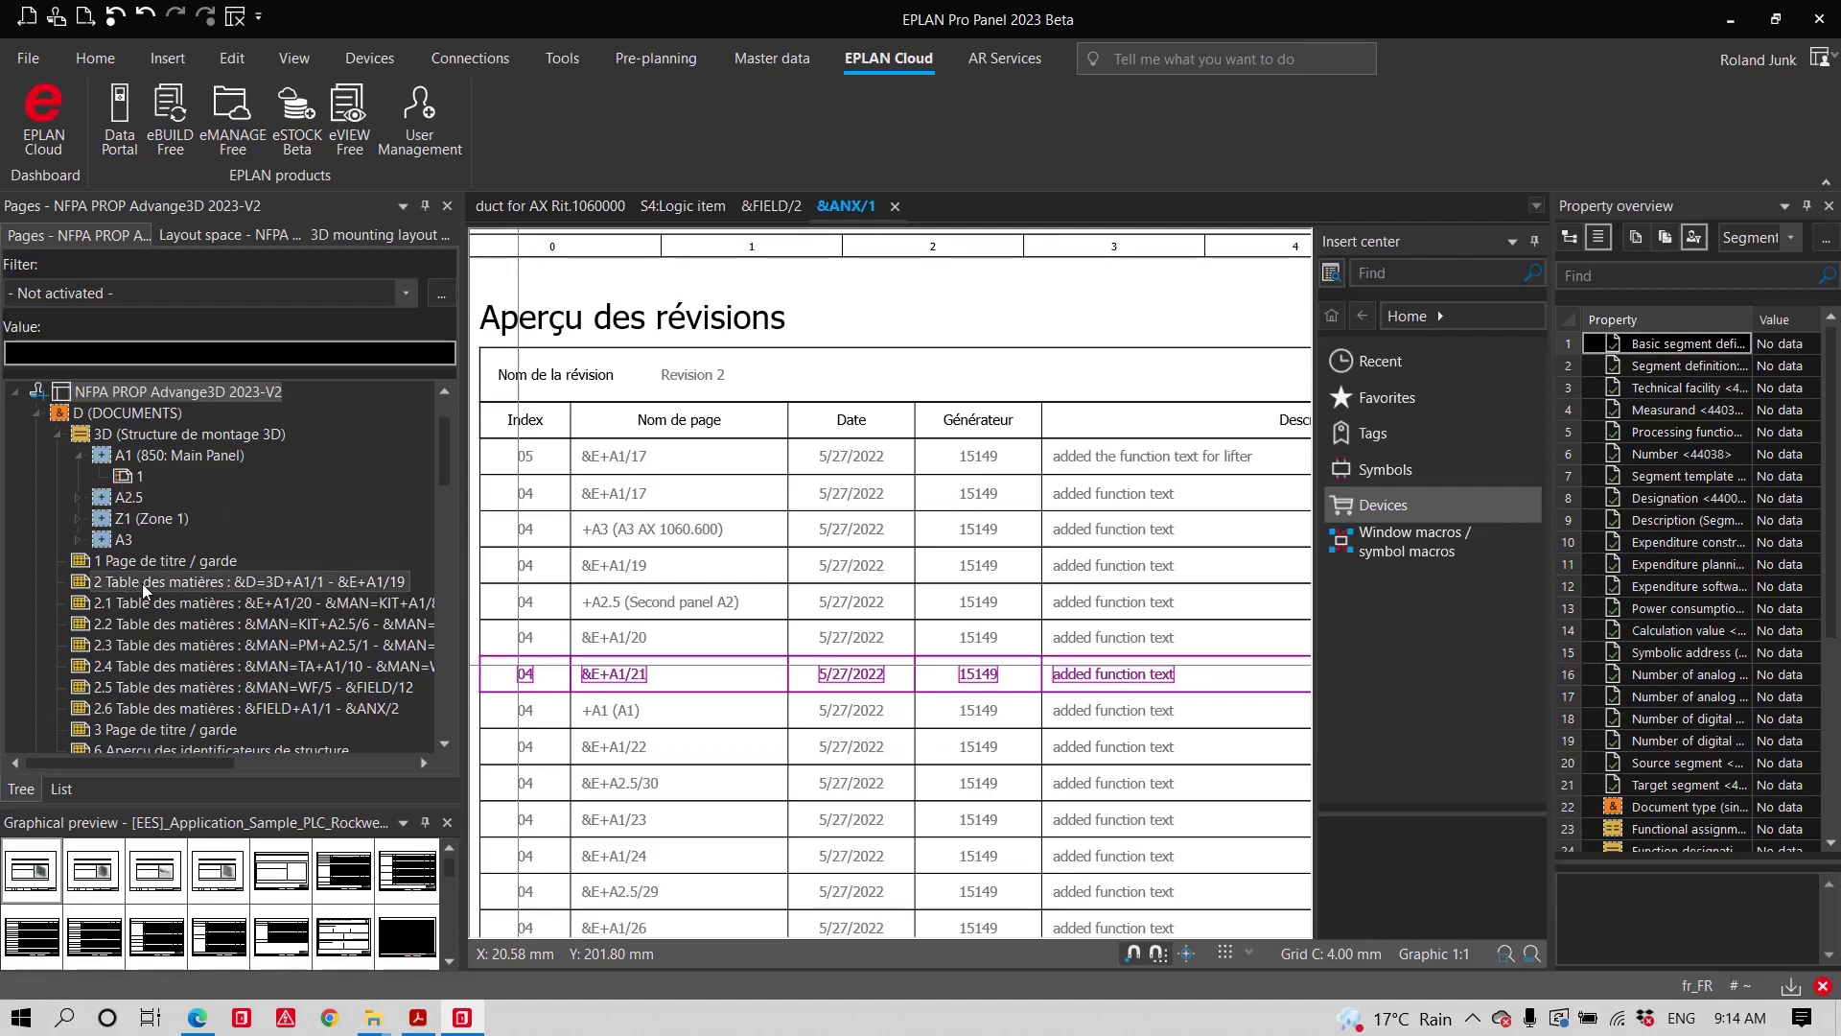
scroll(211, 707, down, 4)
click(189, 629)
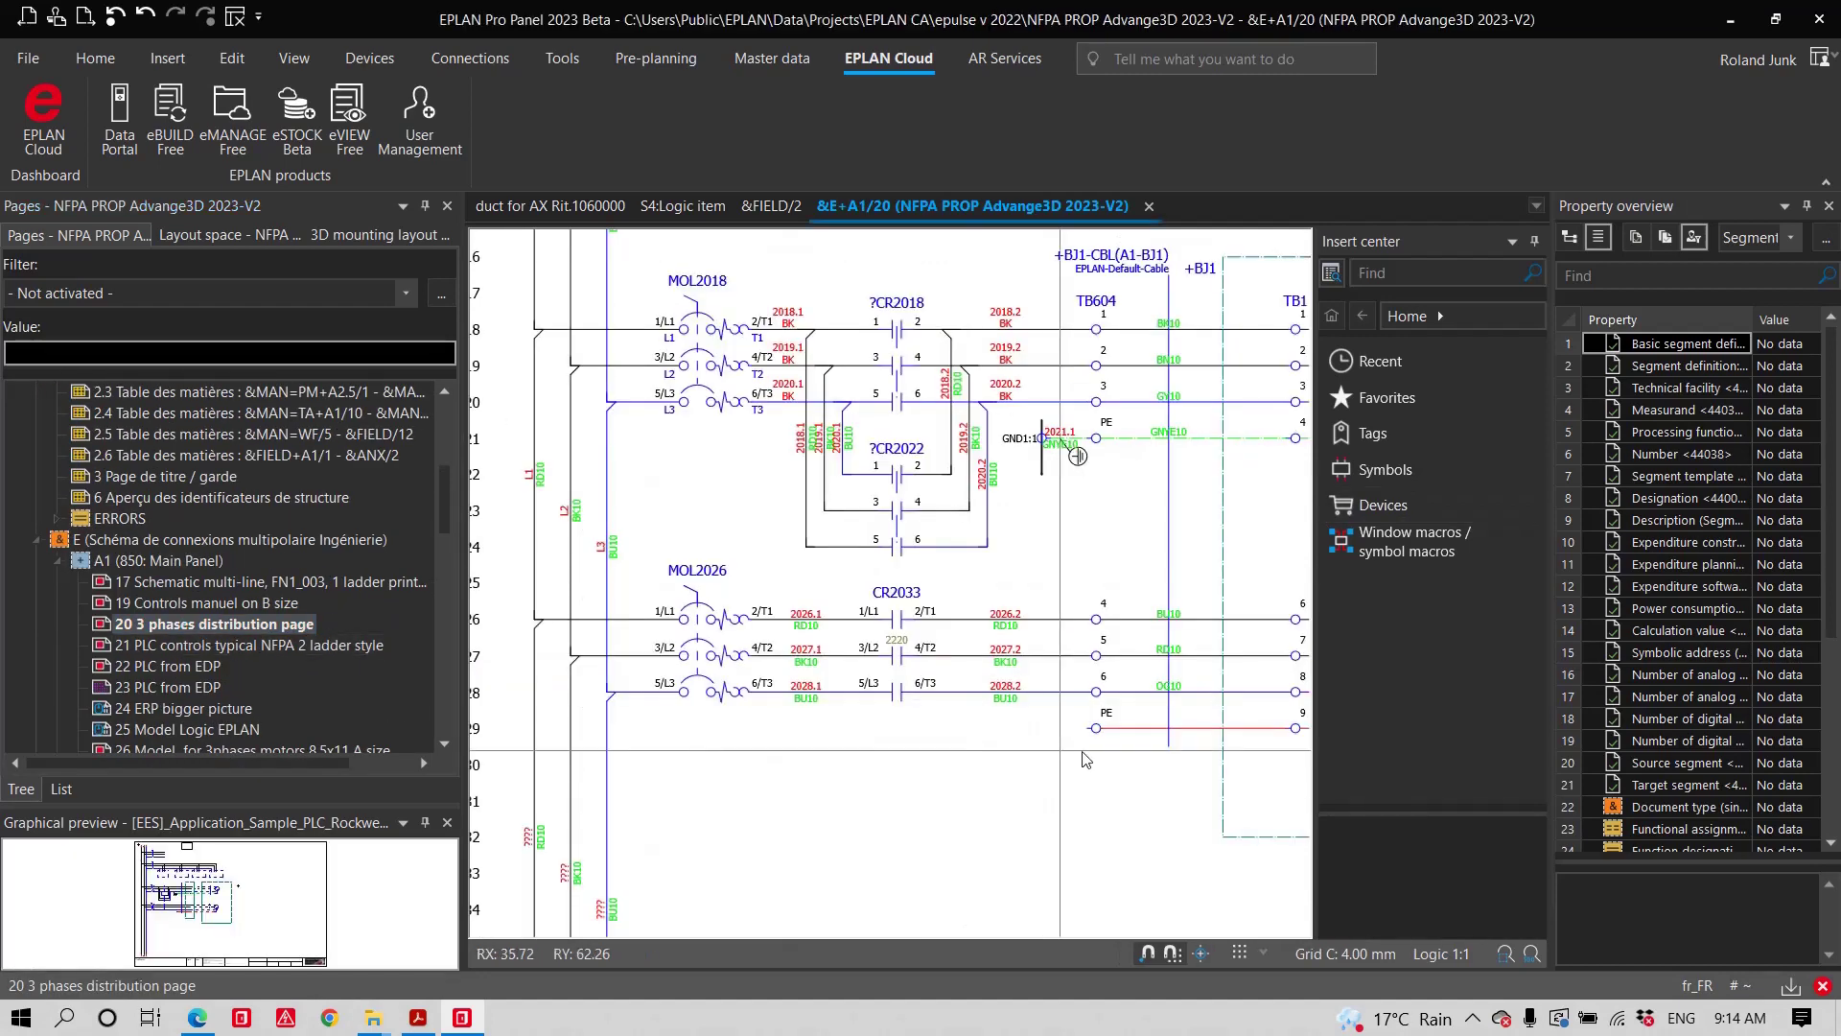
scroll(668, 466, down, 4)
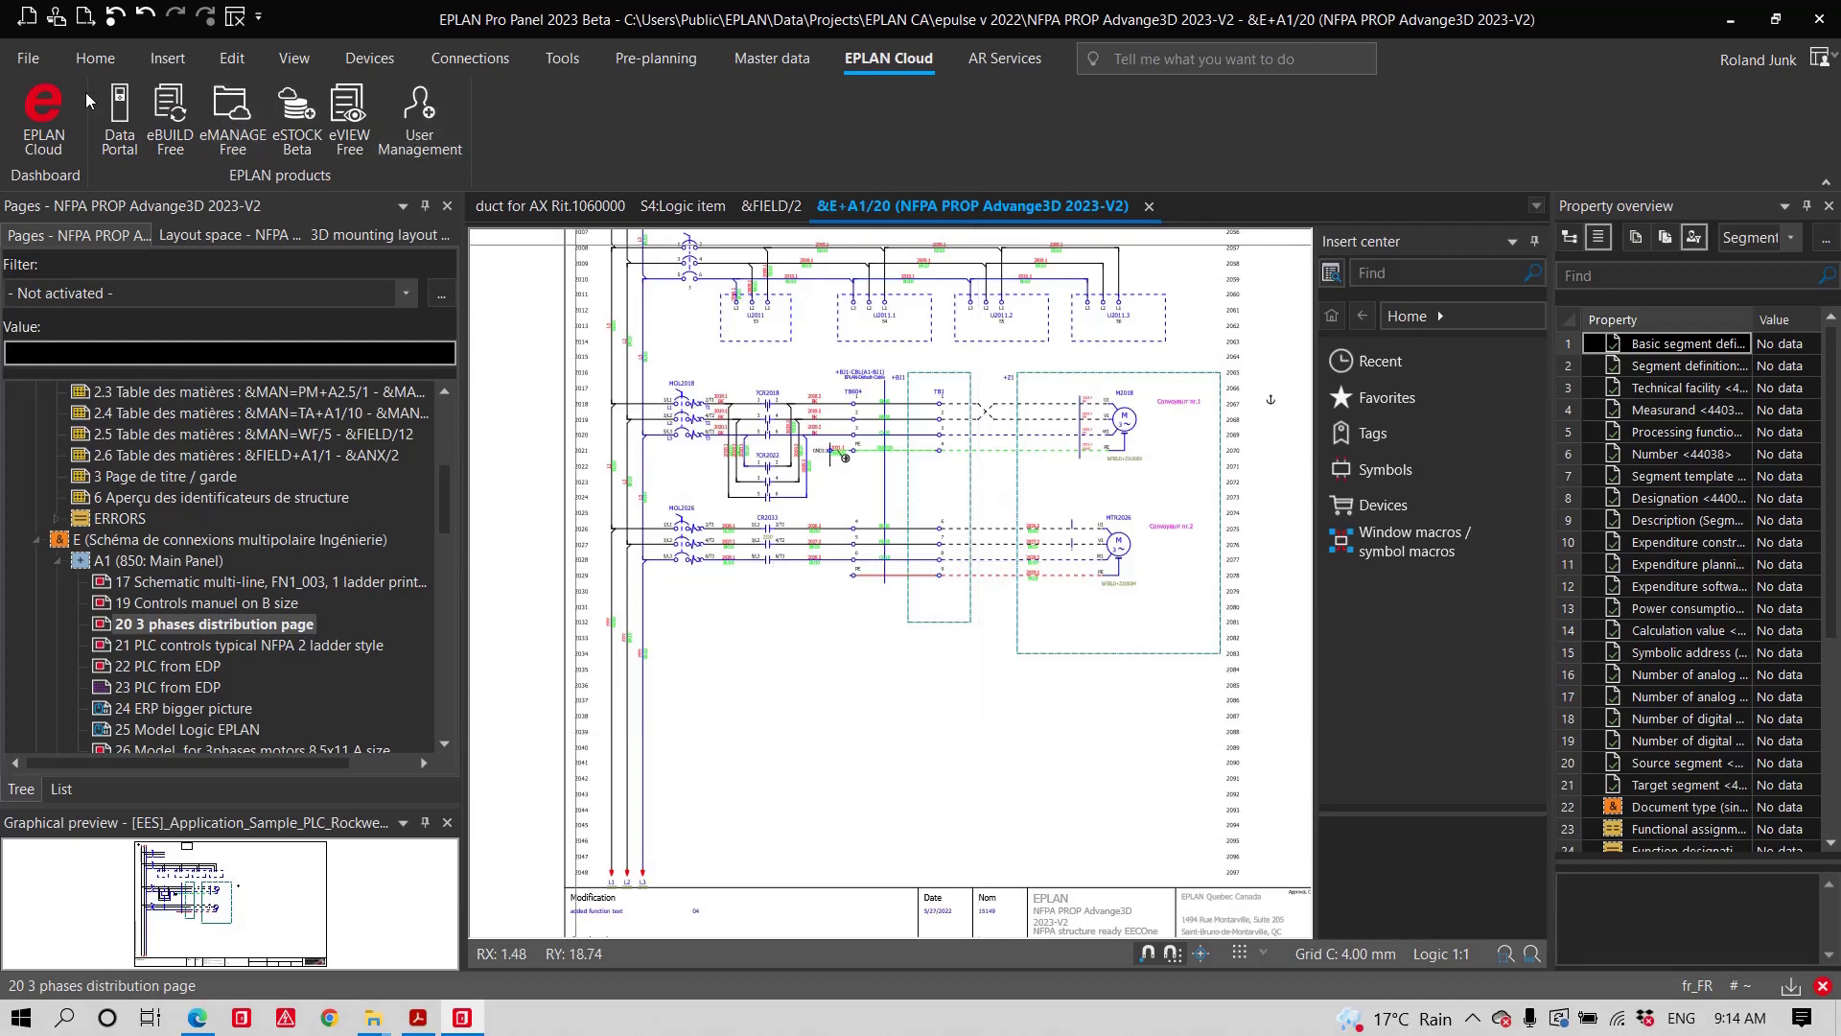
- Open Project management, browse its Extras actions, then close it
click(34, 59)
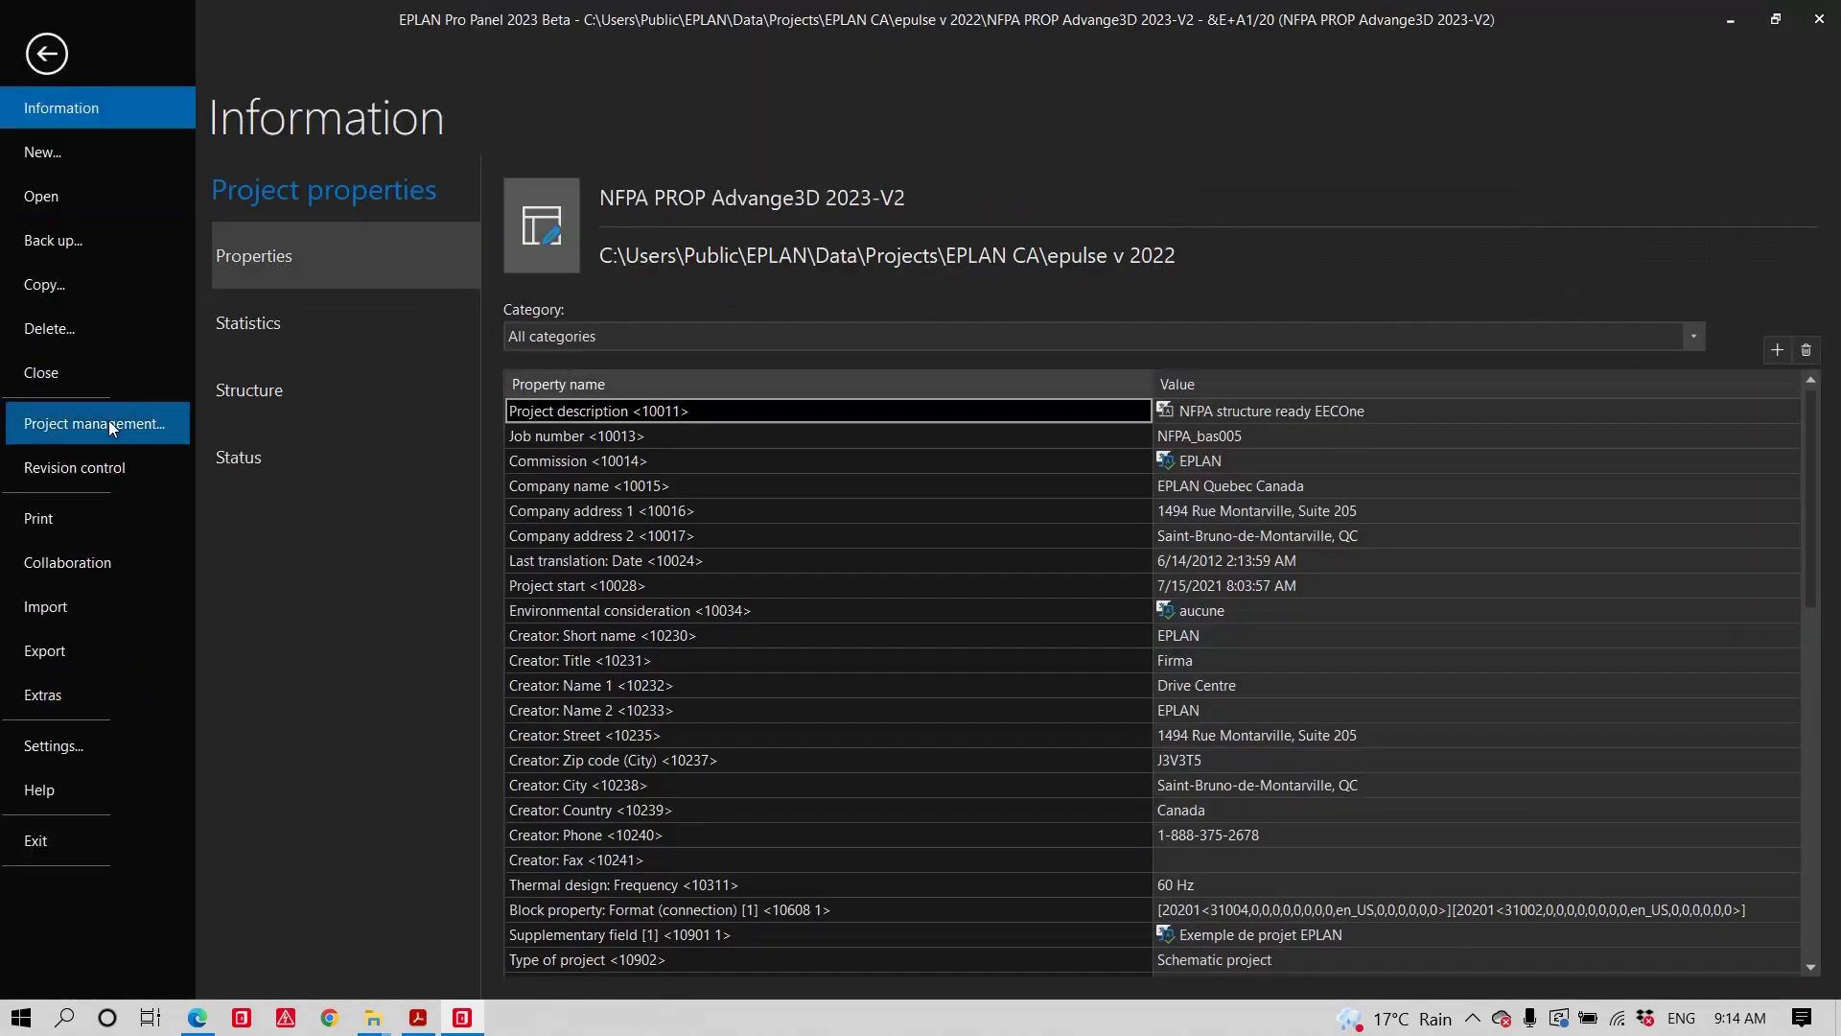
click(109, 427)
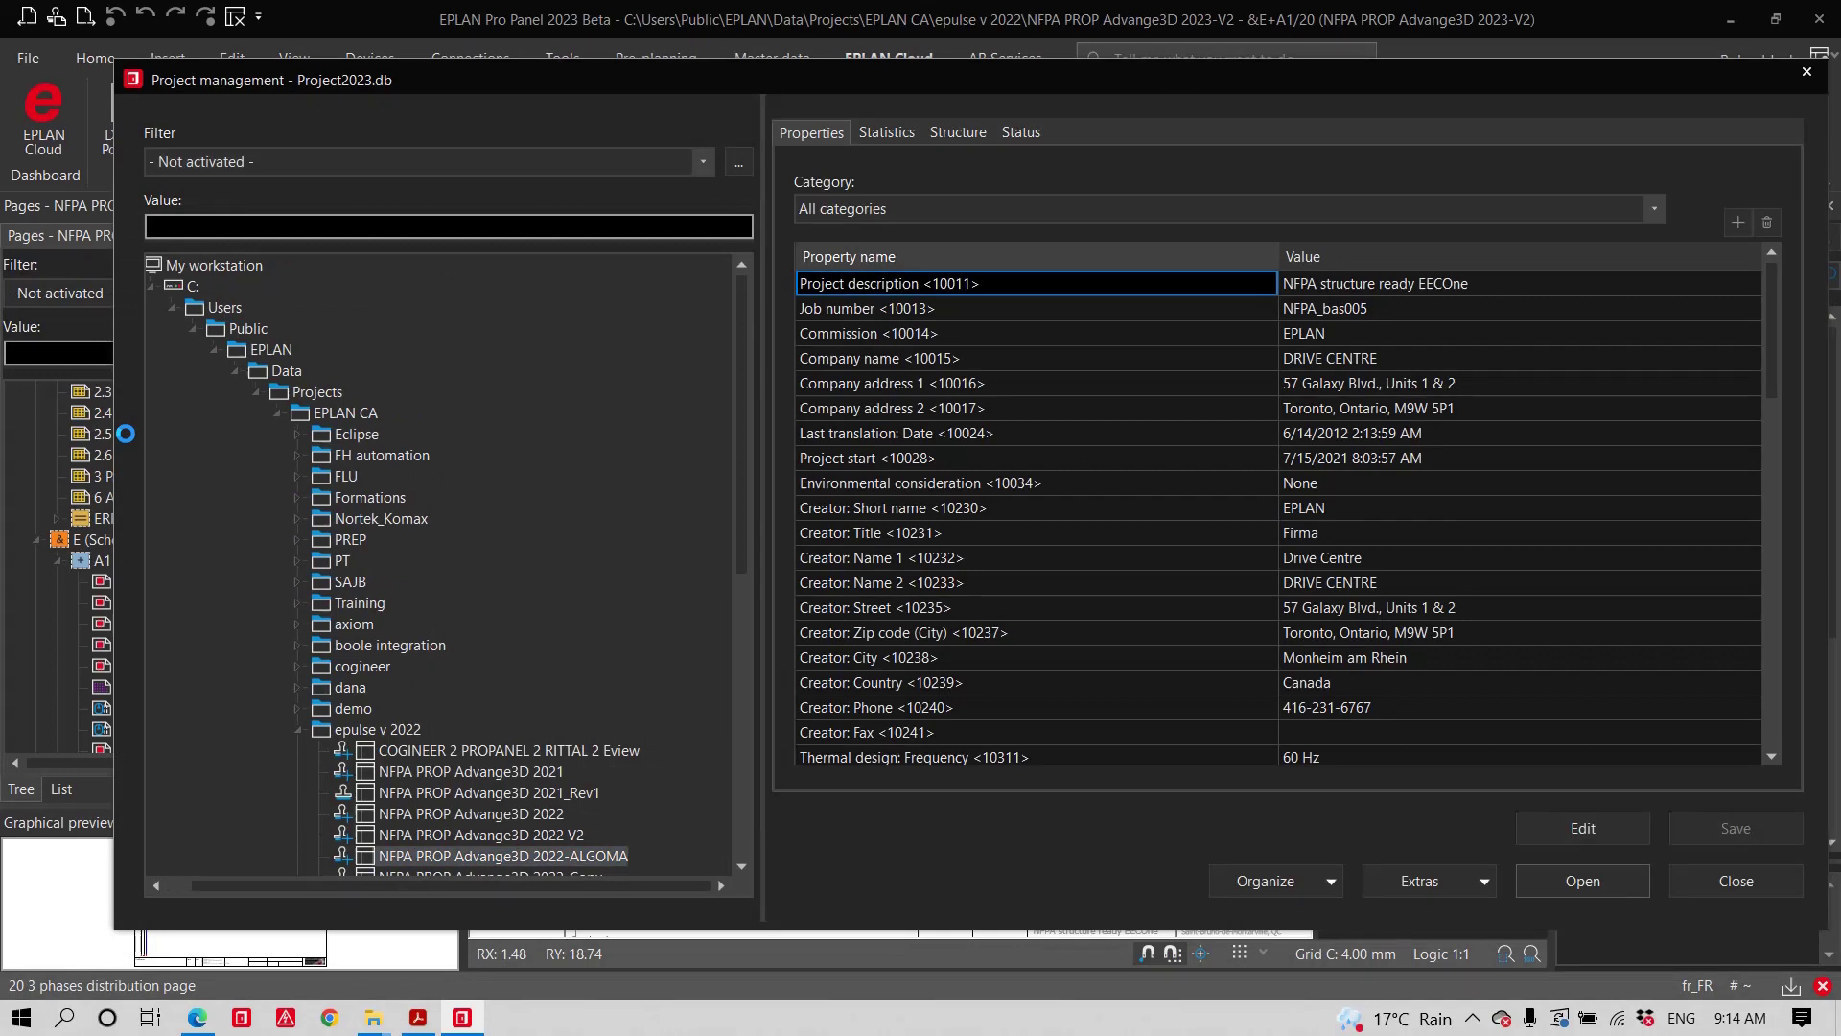
scroll(587, 791, down, 5)
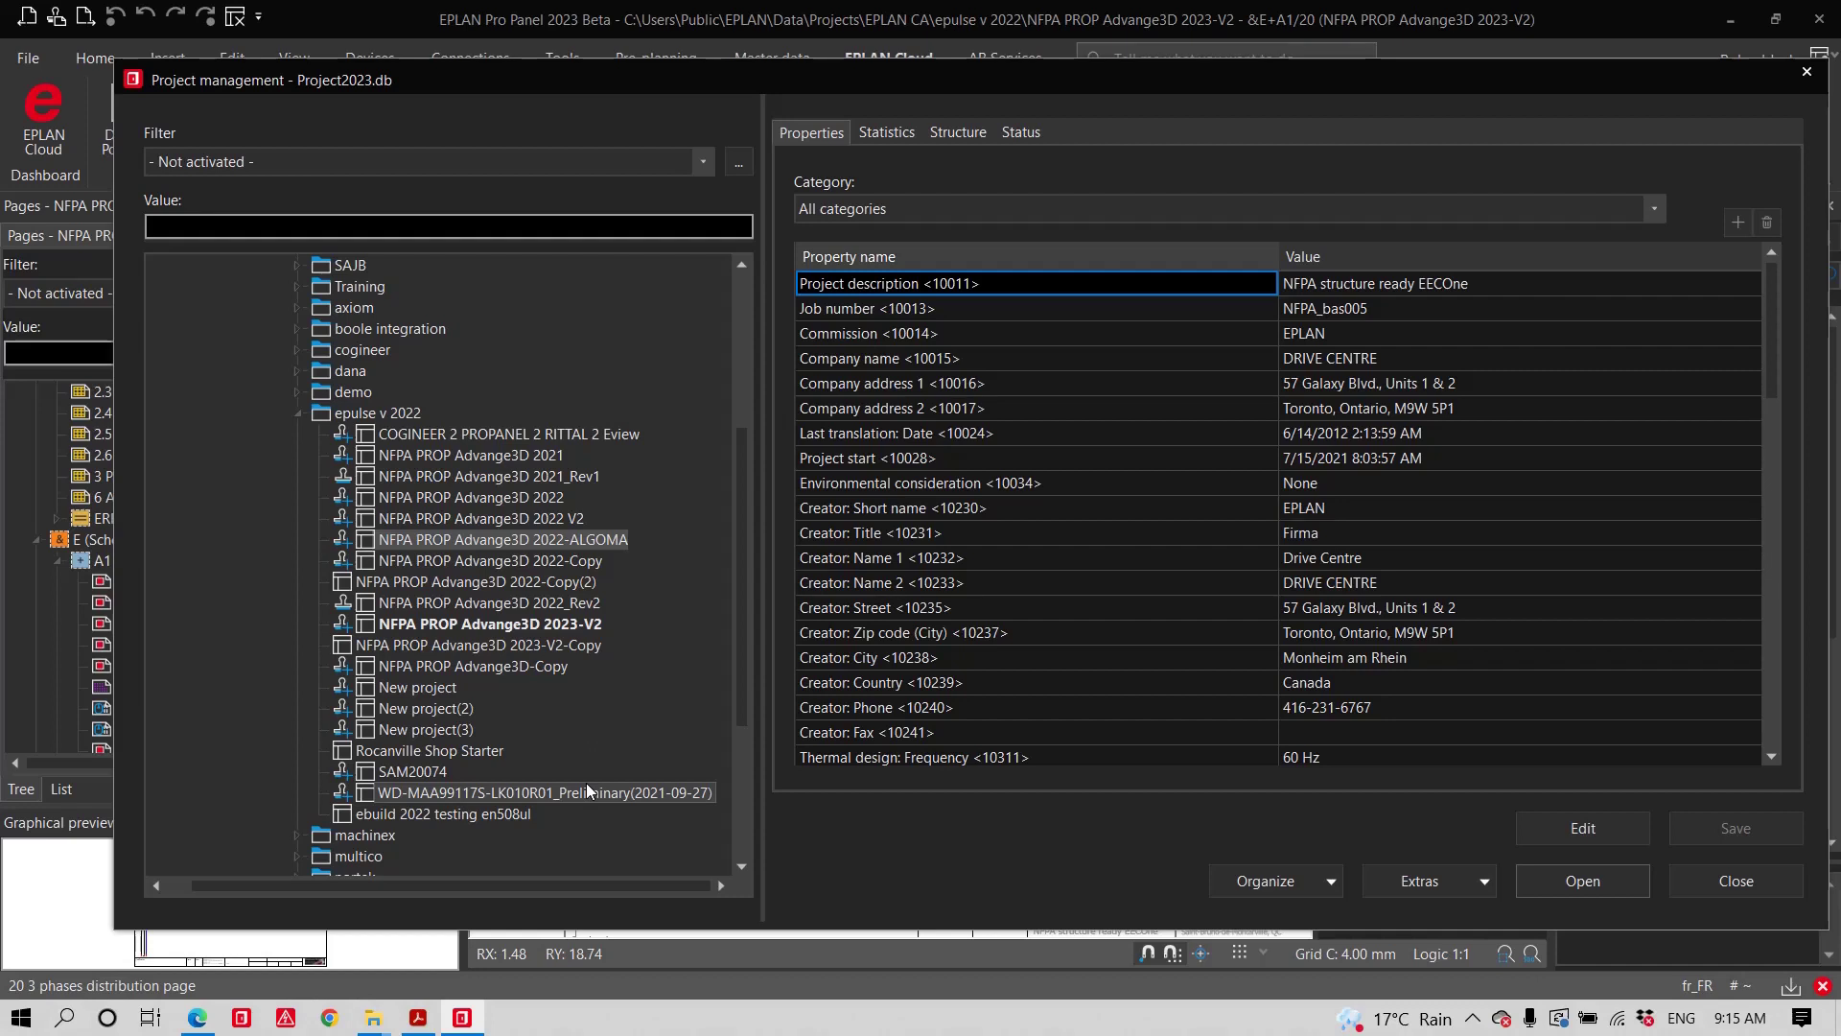
click(1312, 884)
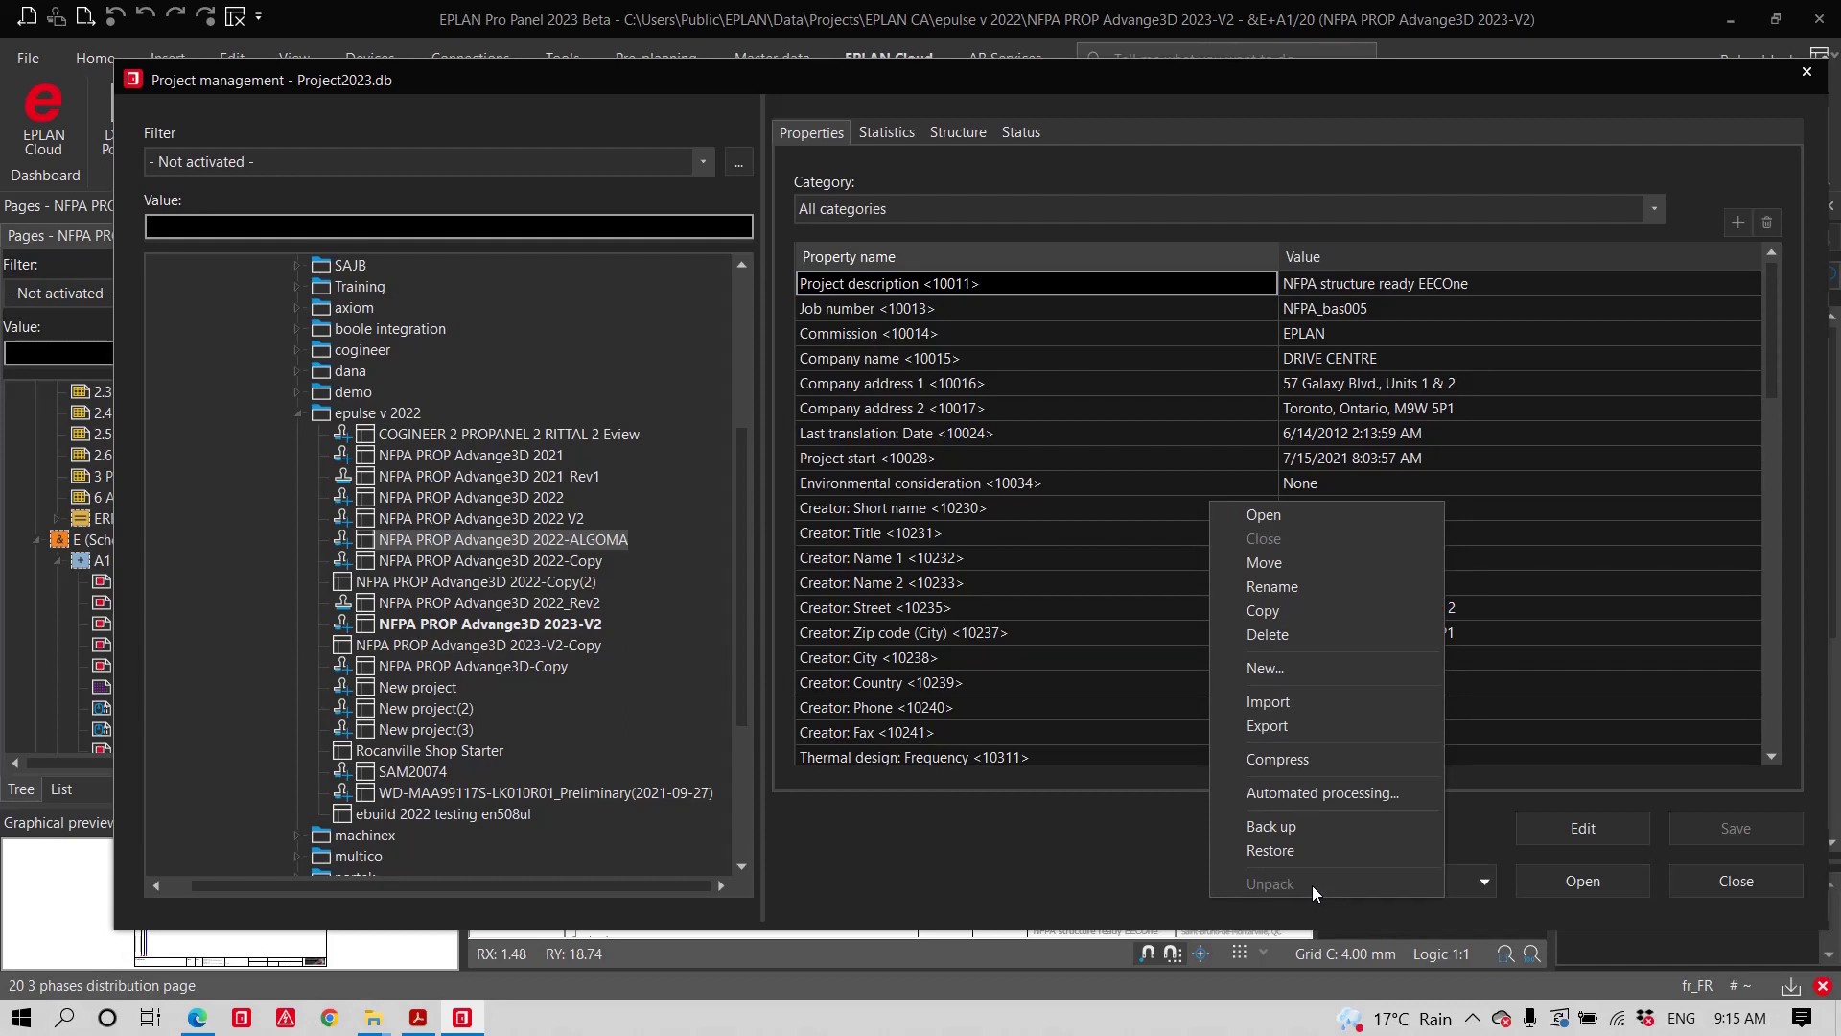
click(1478, 856)
click(1484, 873)
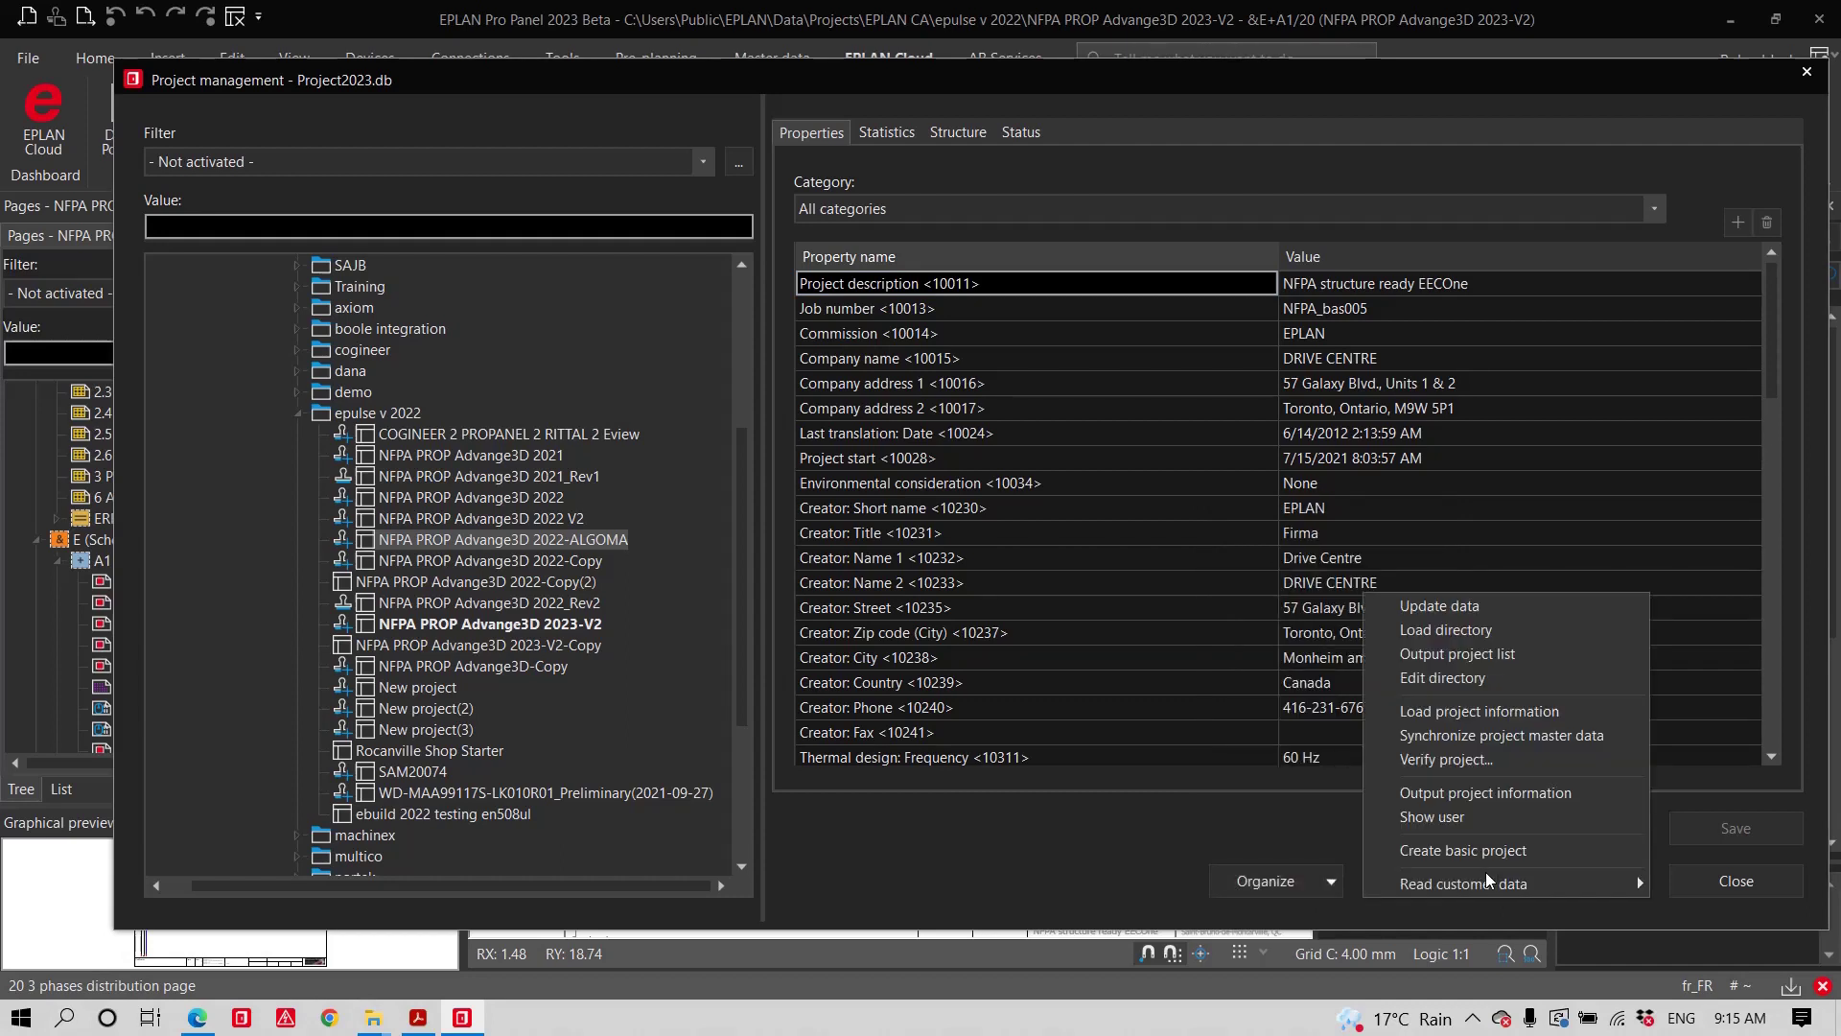
mouse_move(1487, 875)
click(1716, 882)
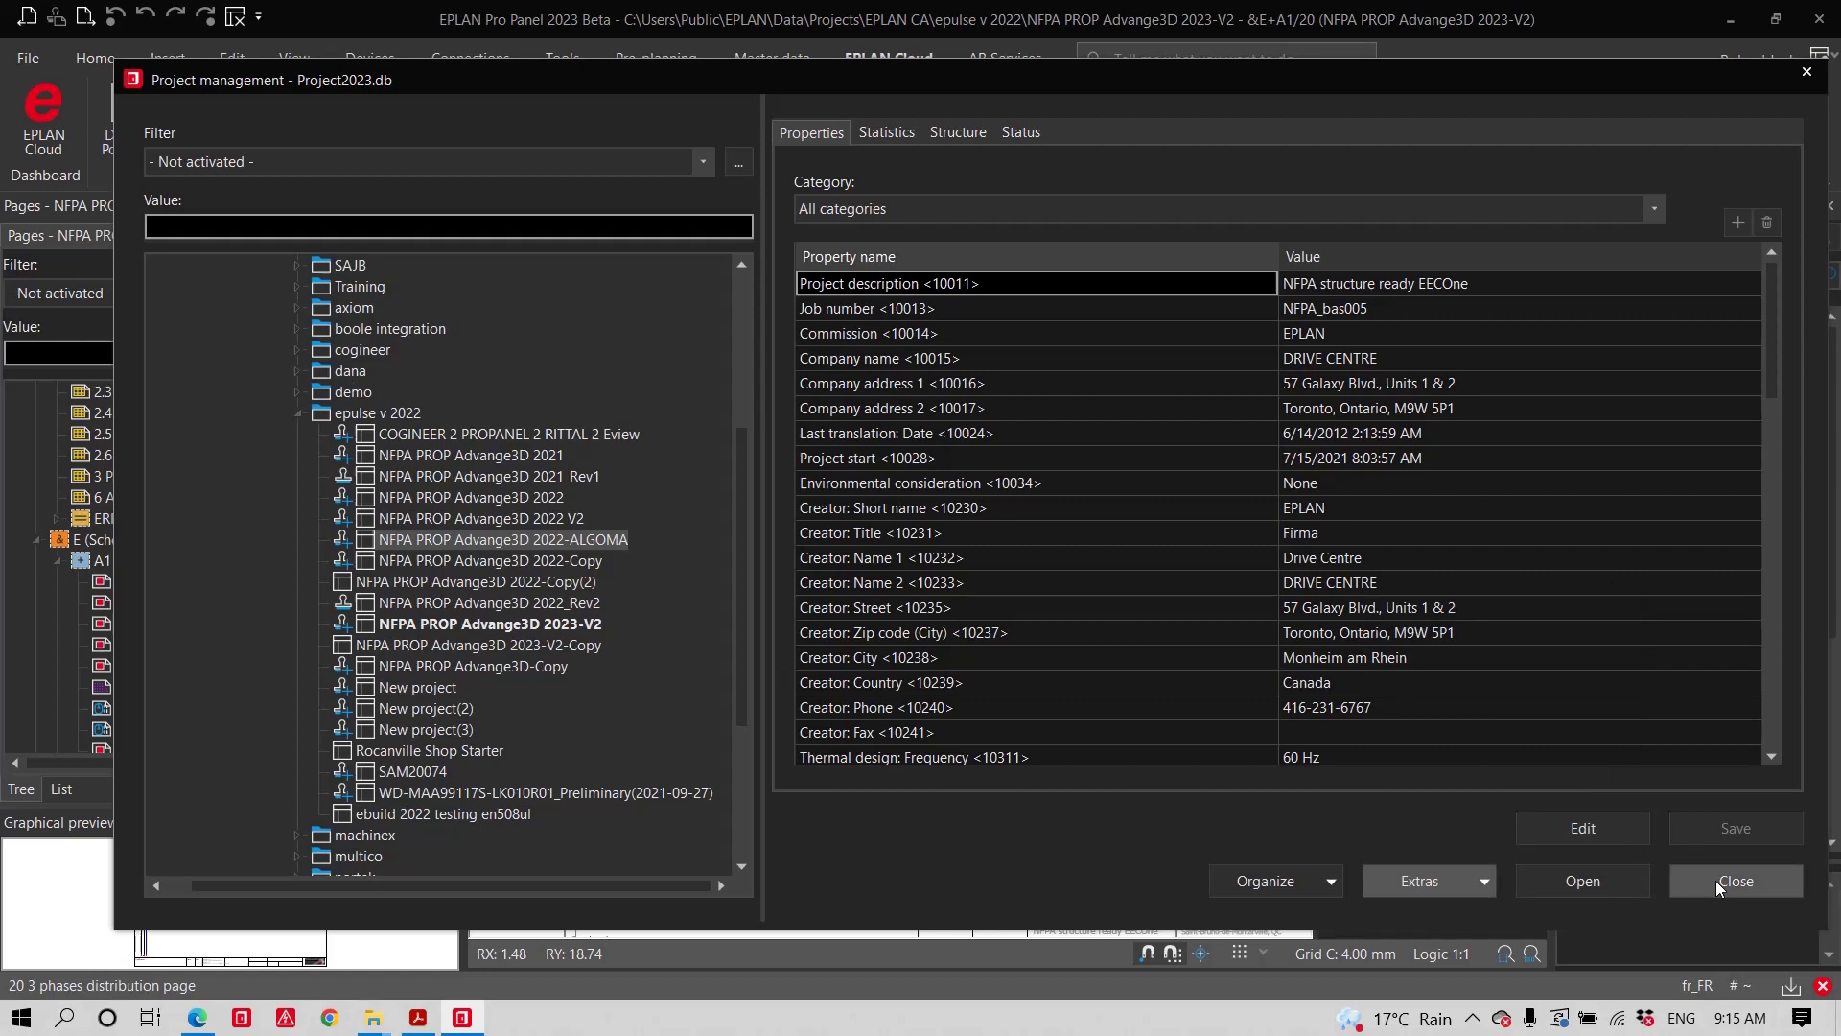
click(1716, 884)
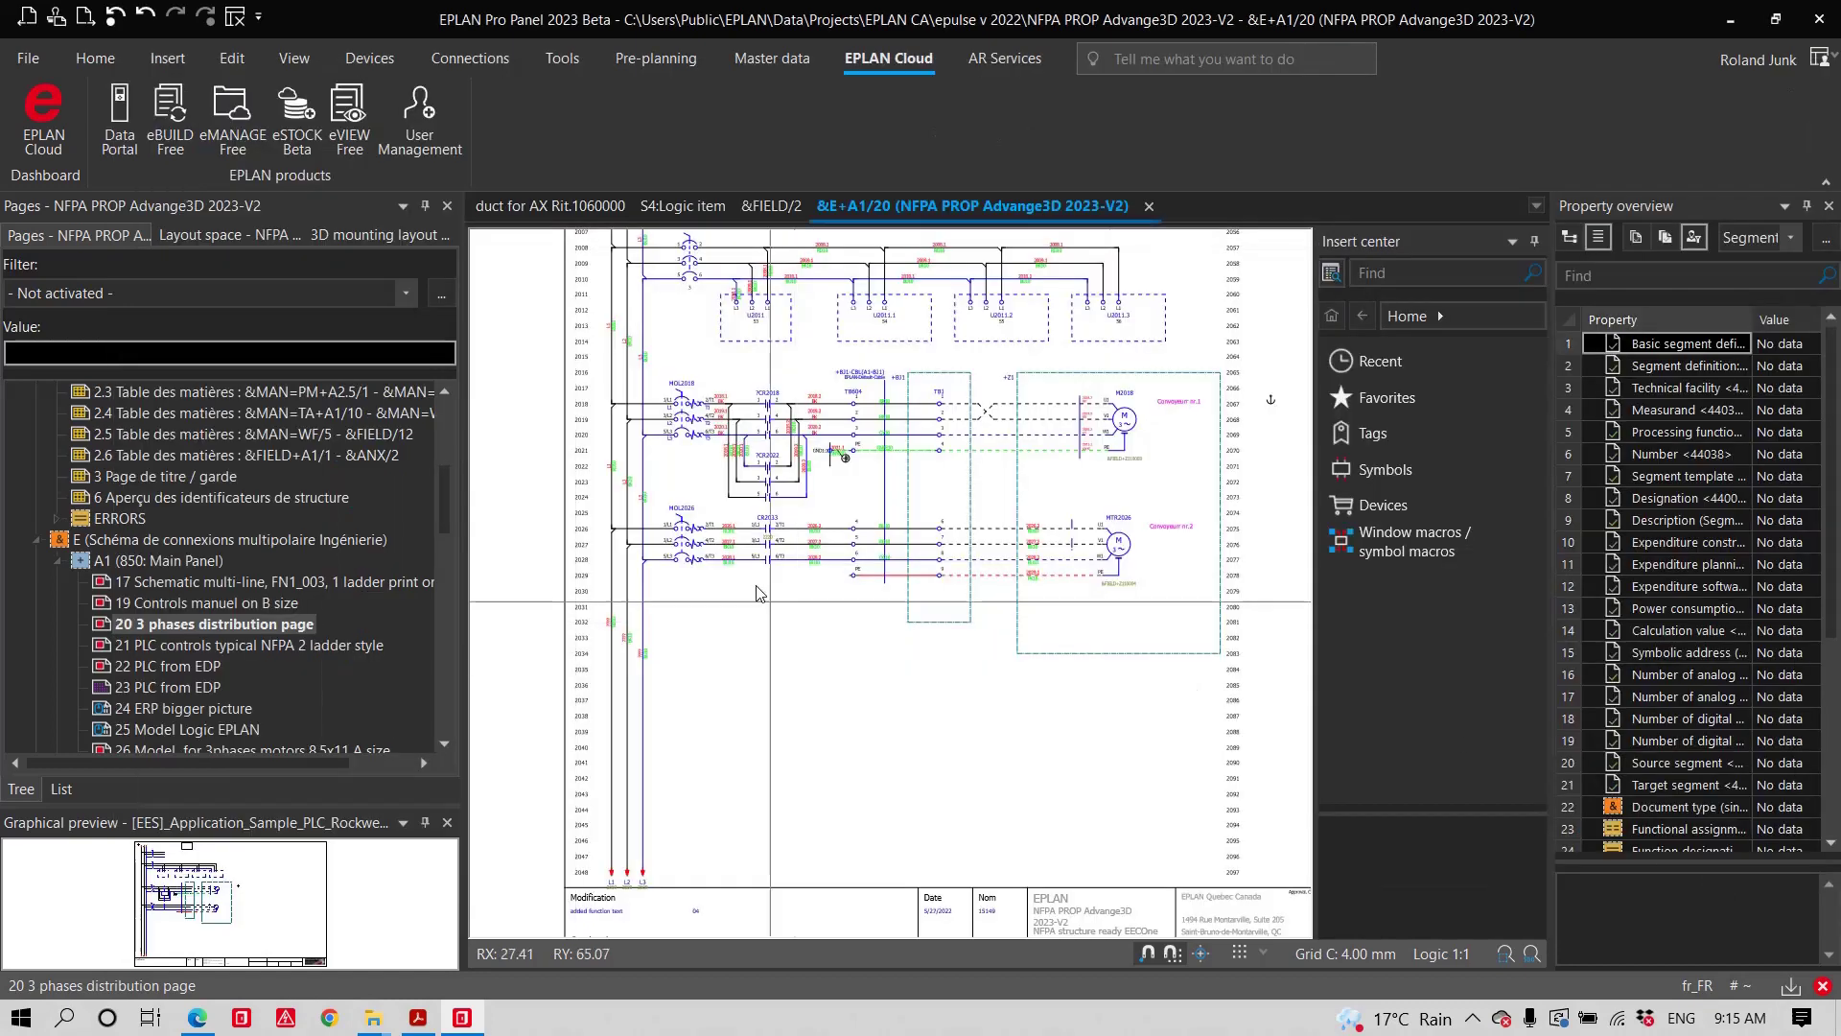
- Make [EES]_Application_Sample_PLC_Rockwell_V01 the current project and switch back to Edge
drag(446, 510, 439, 408)
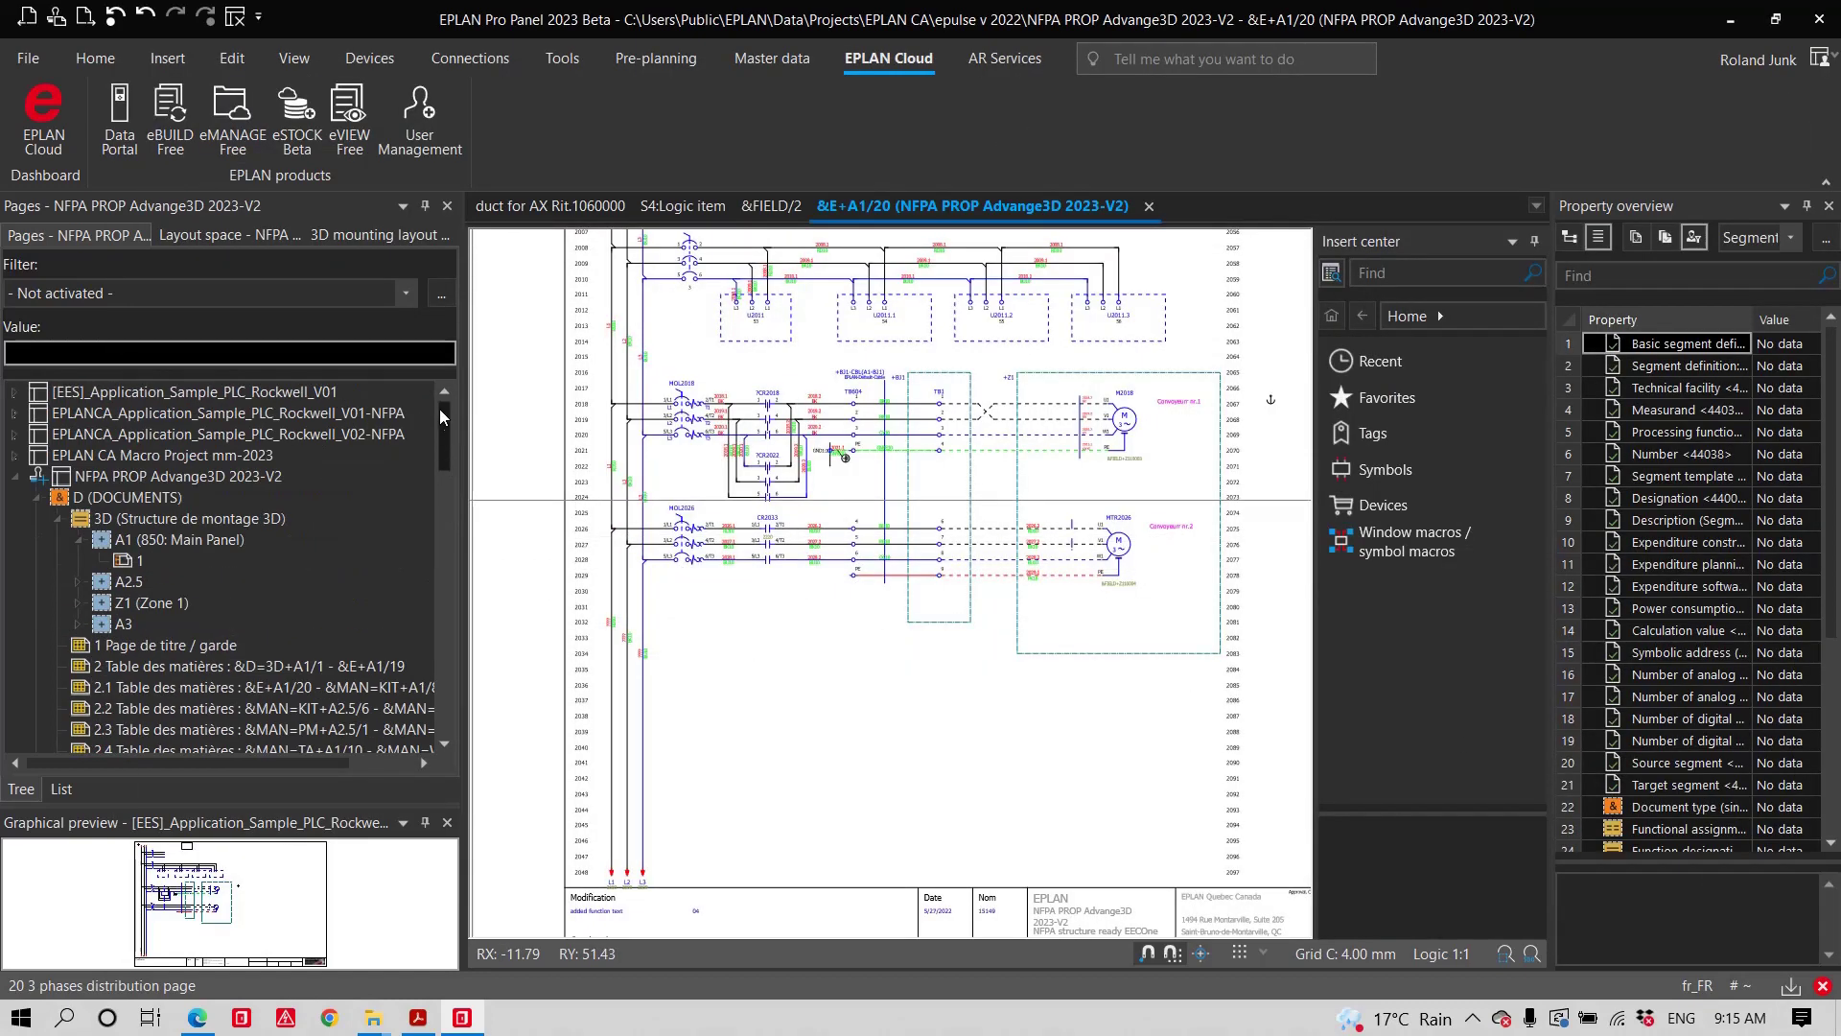
click(234, 395)
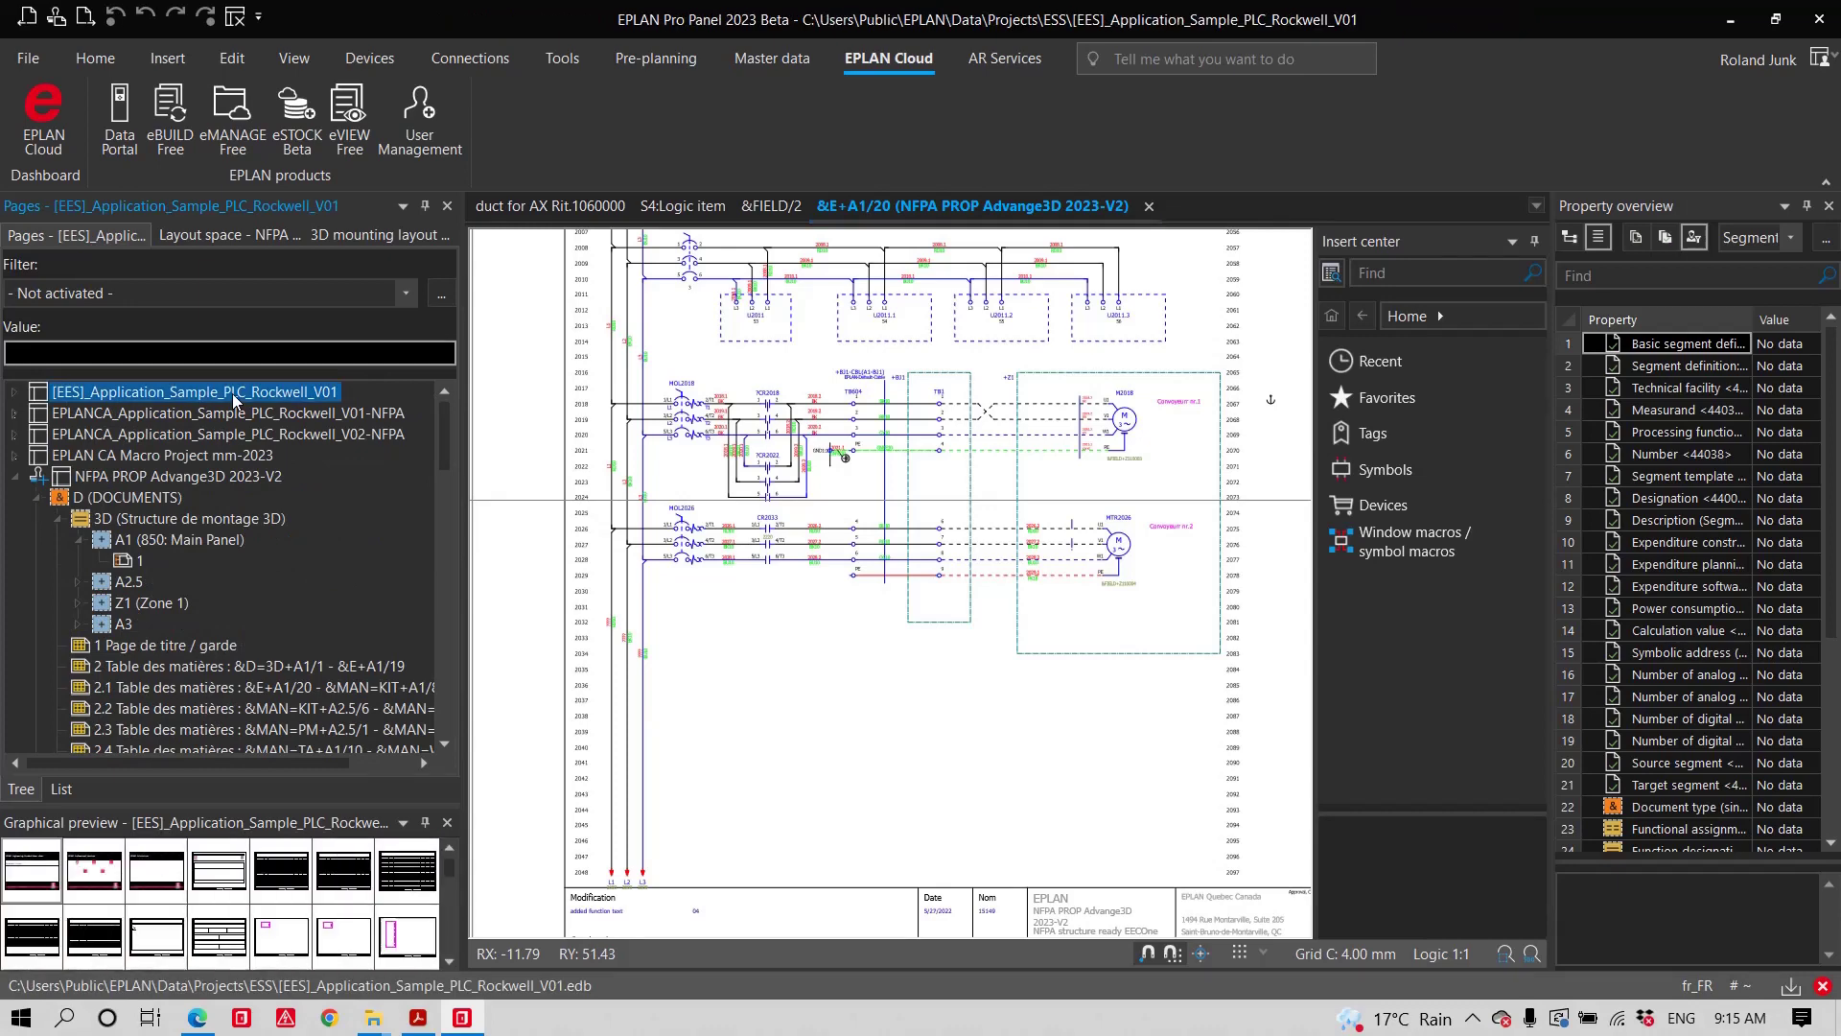
key(alt+Tab)
- Open the Engineering Standard details page from the EPLAN Cloud dashboard's Discover more link
mouse_move(234, 399)
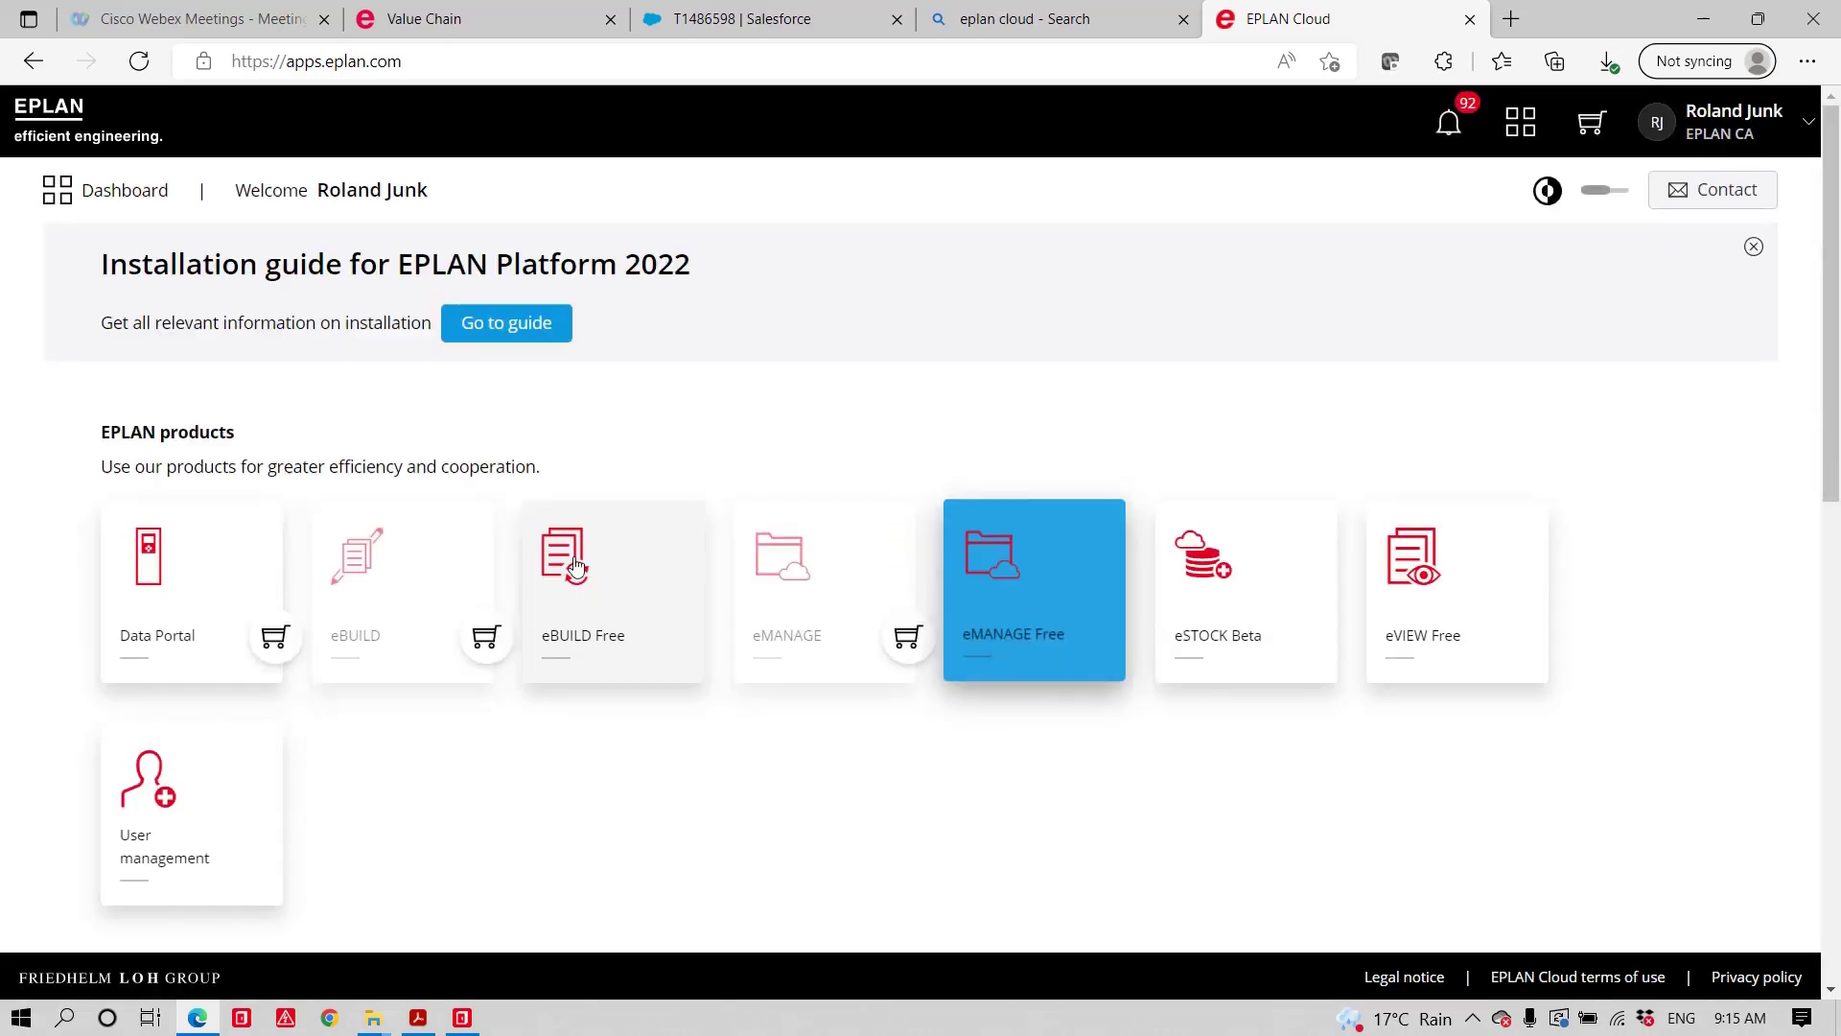
scroll(588, 538, down, 9)
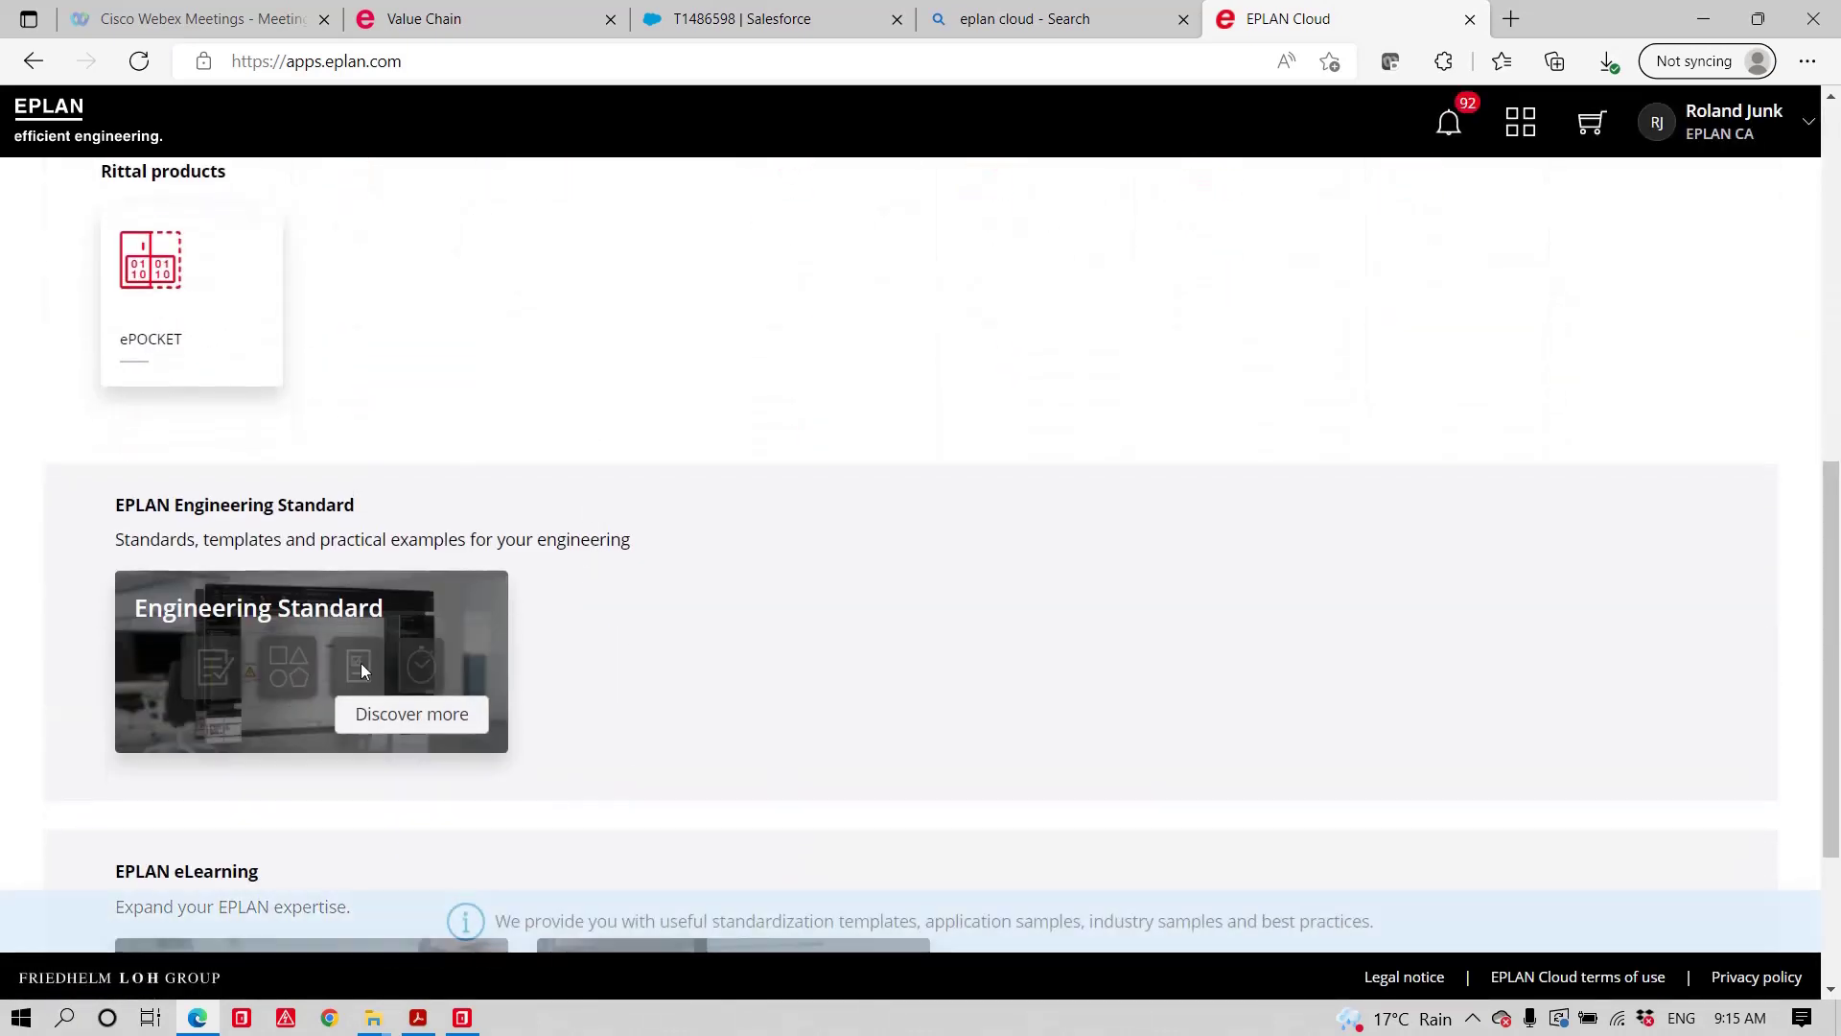
click(398, 728)
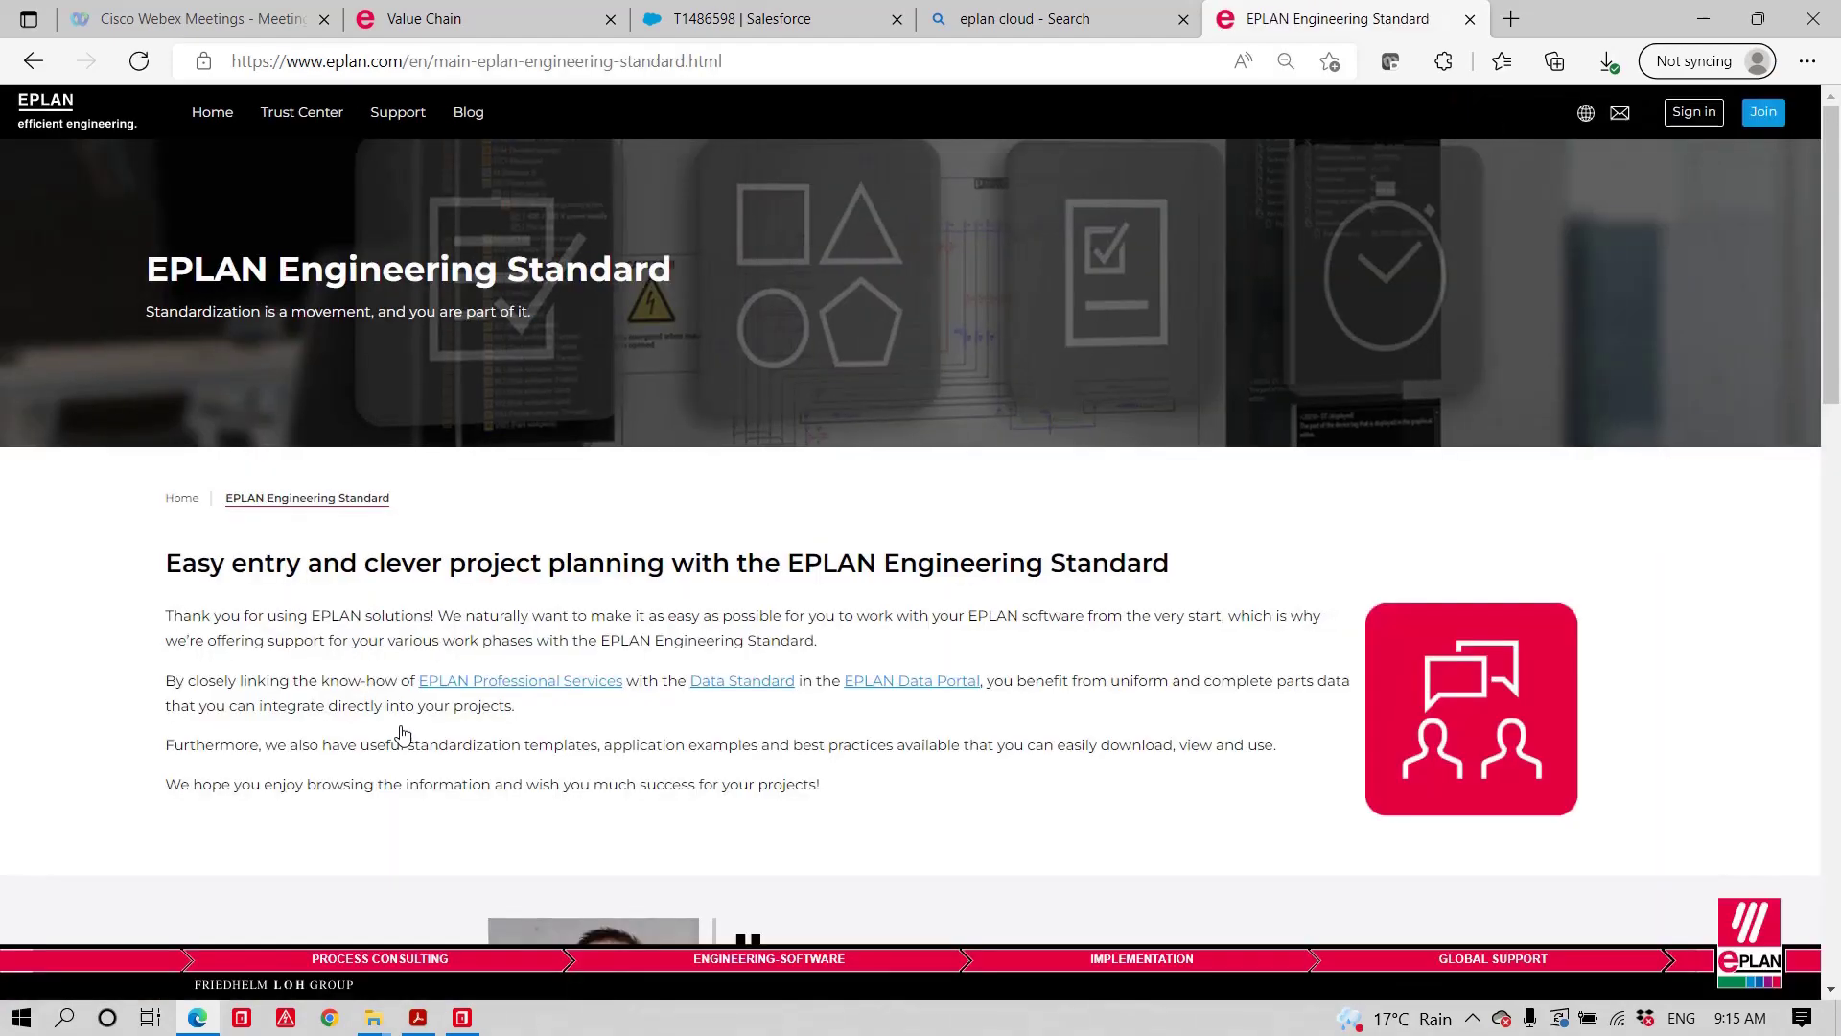
scroll(518, 660, down, 10)
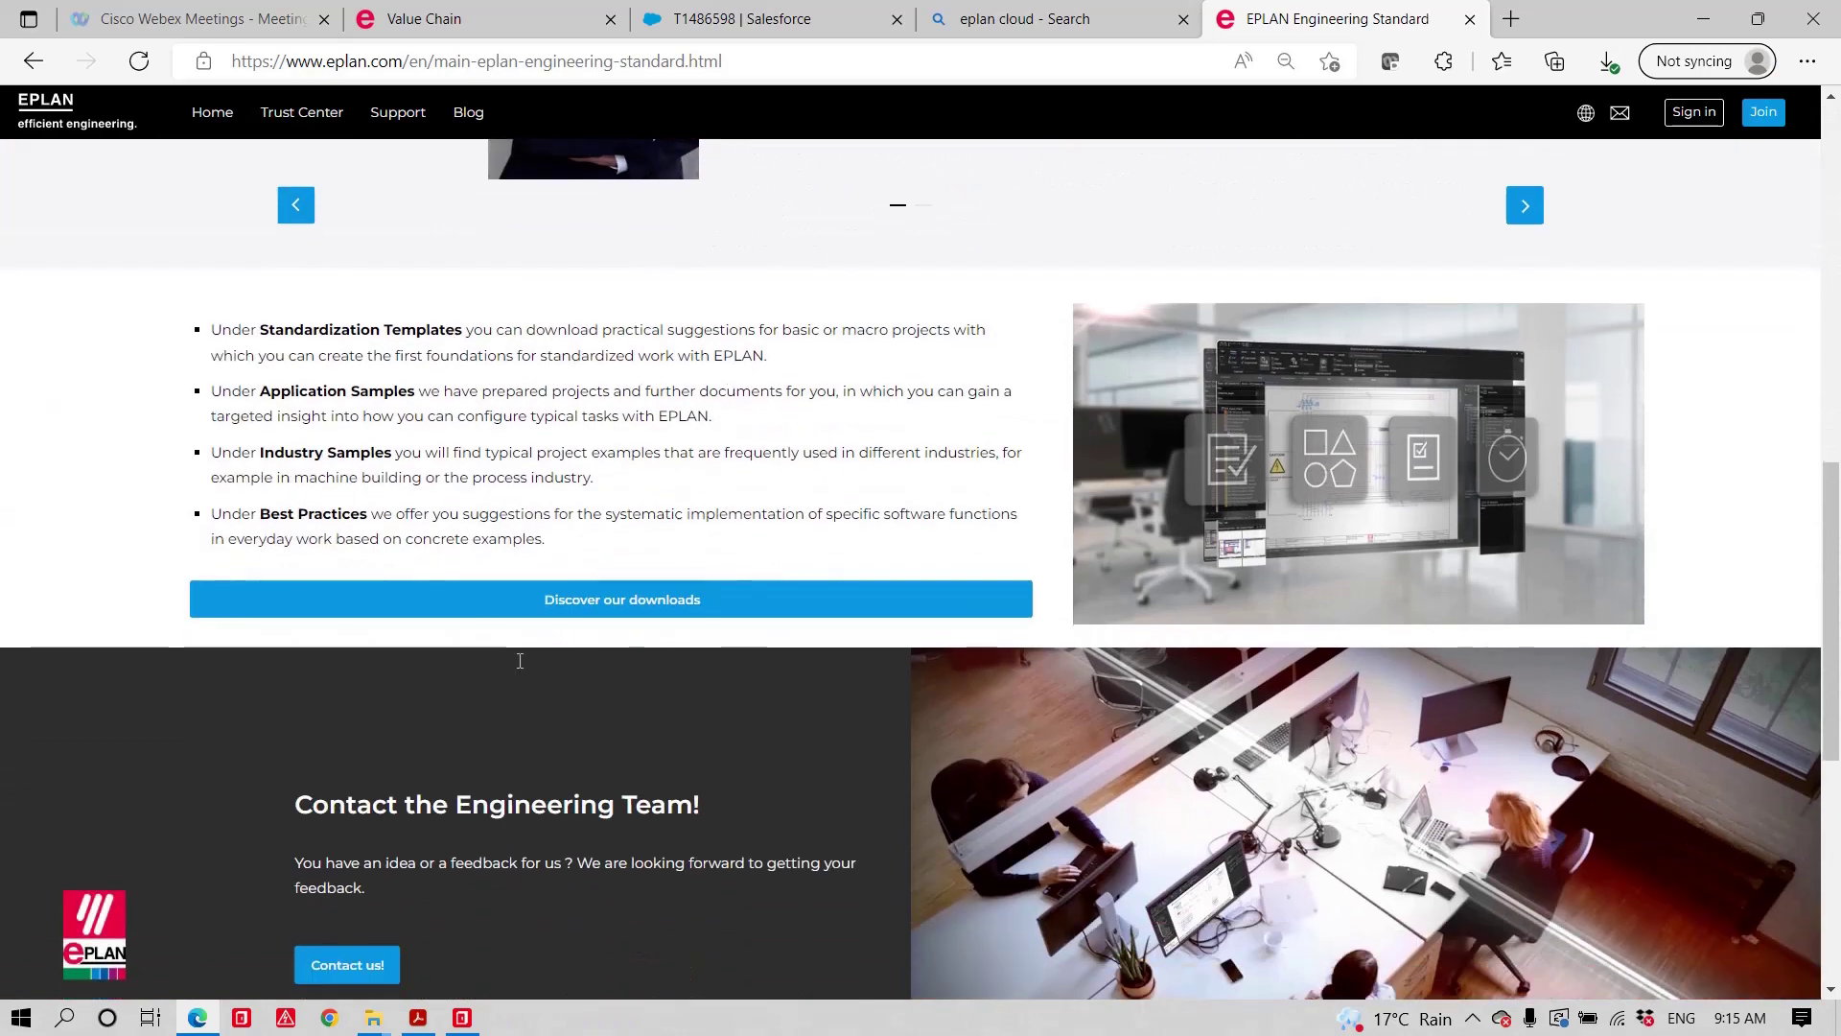
- Open the downloads overview and scroll the results to the Rockwell ControlLogix 5580 PLC and 1734 Point I/O sample
click(563, 608)
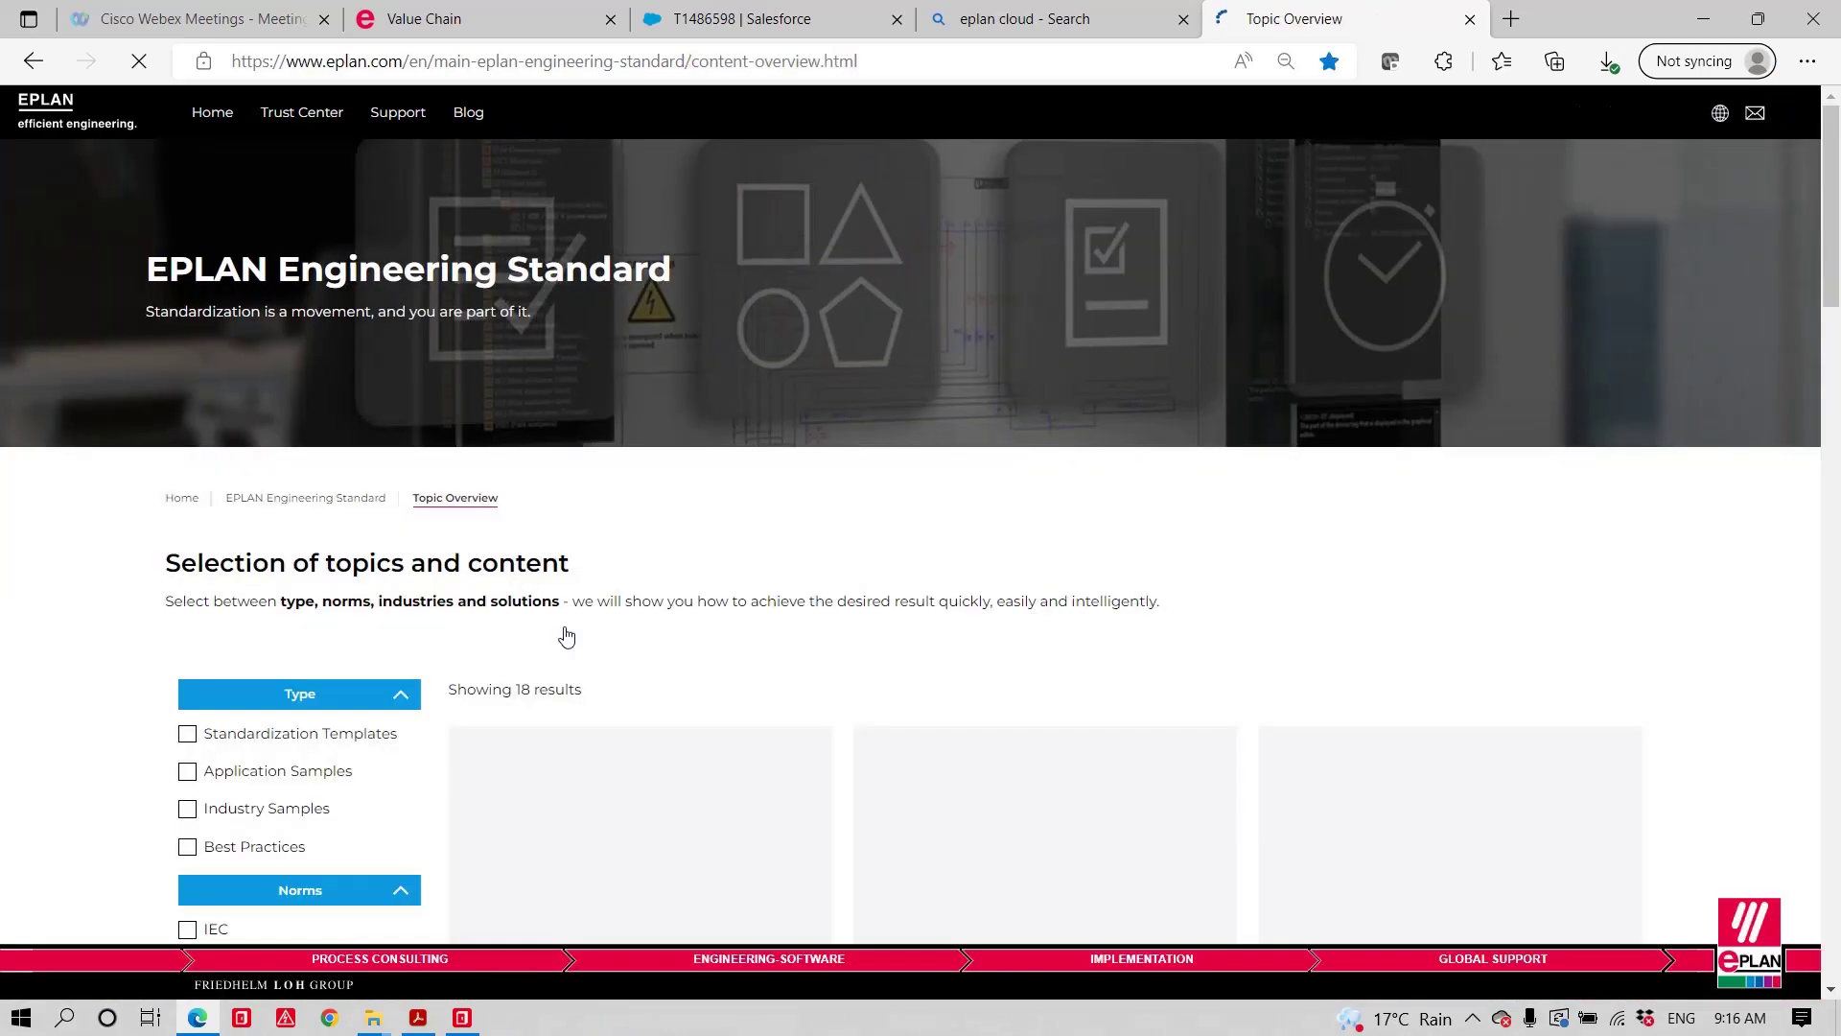
scroll(818, 654, down, 4)
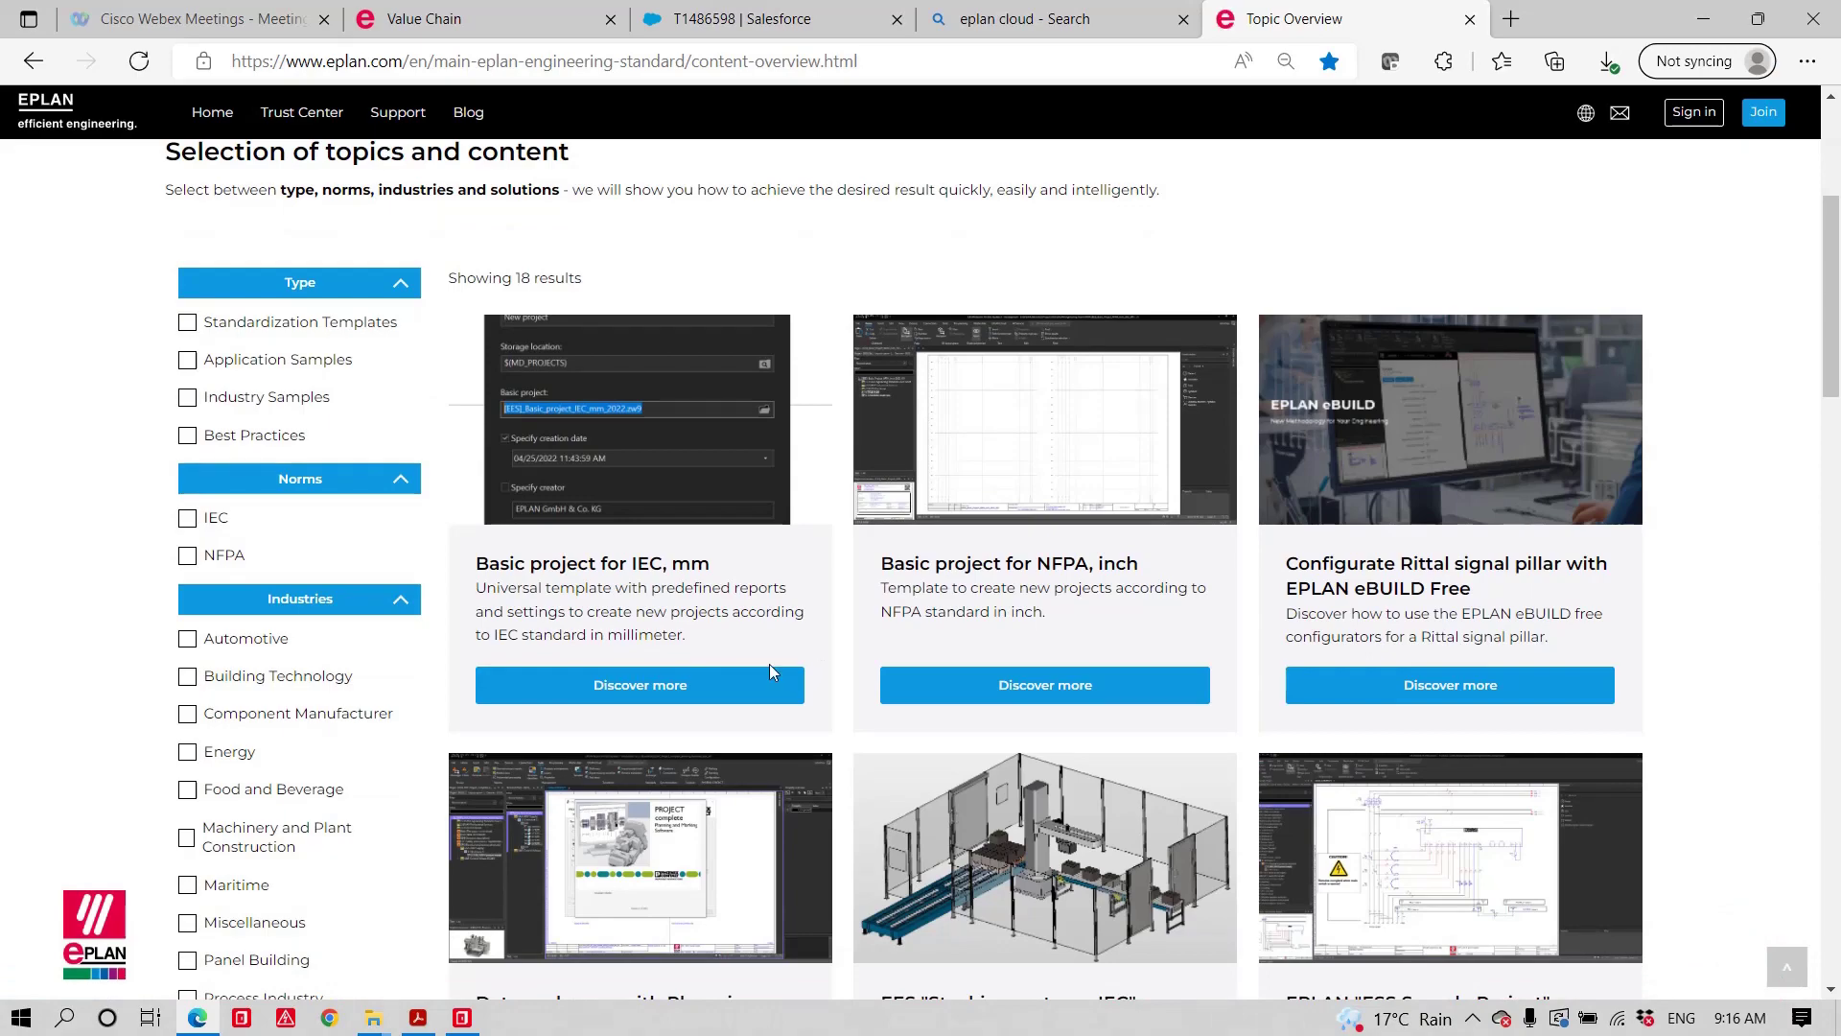
scroll(769, 665, down, 8)
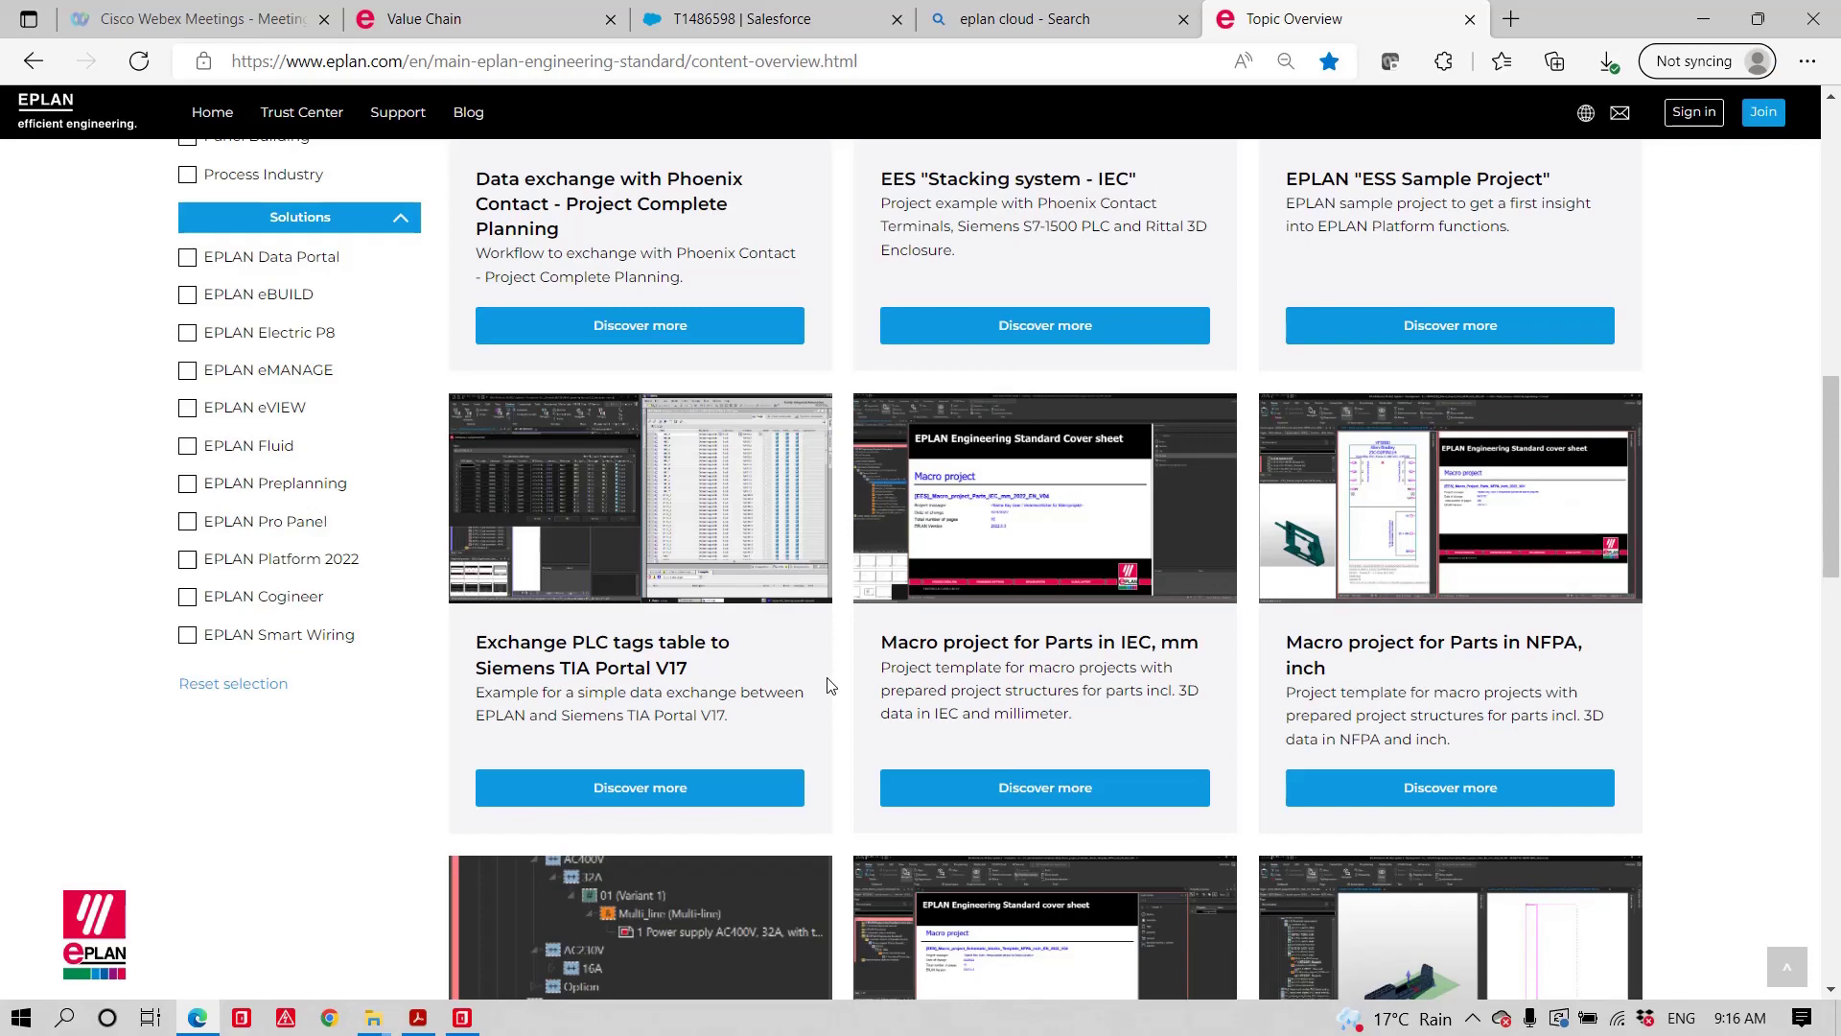
scroll(831, 684, down, 3)
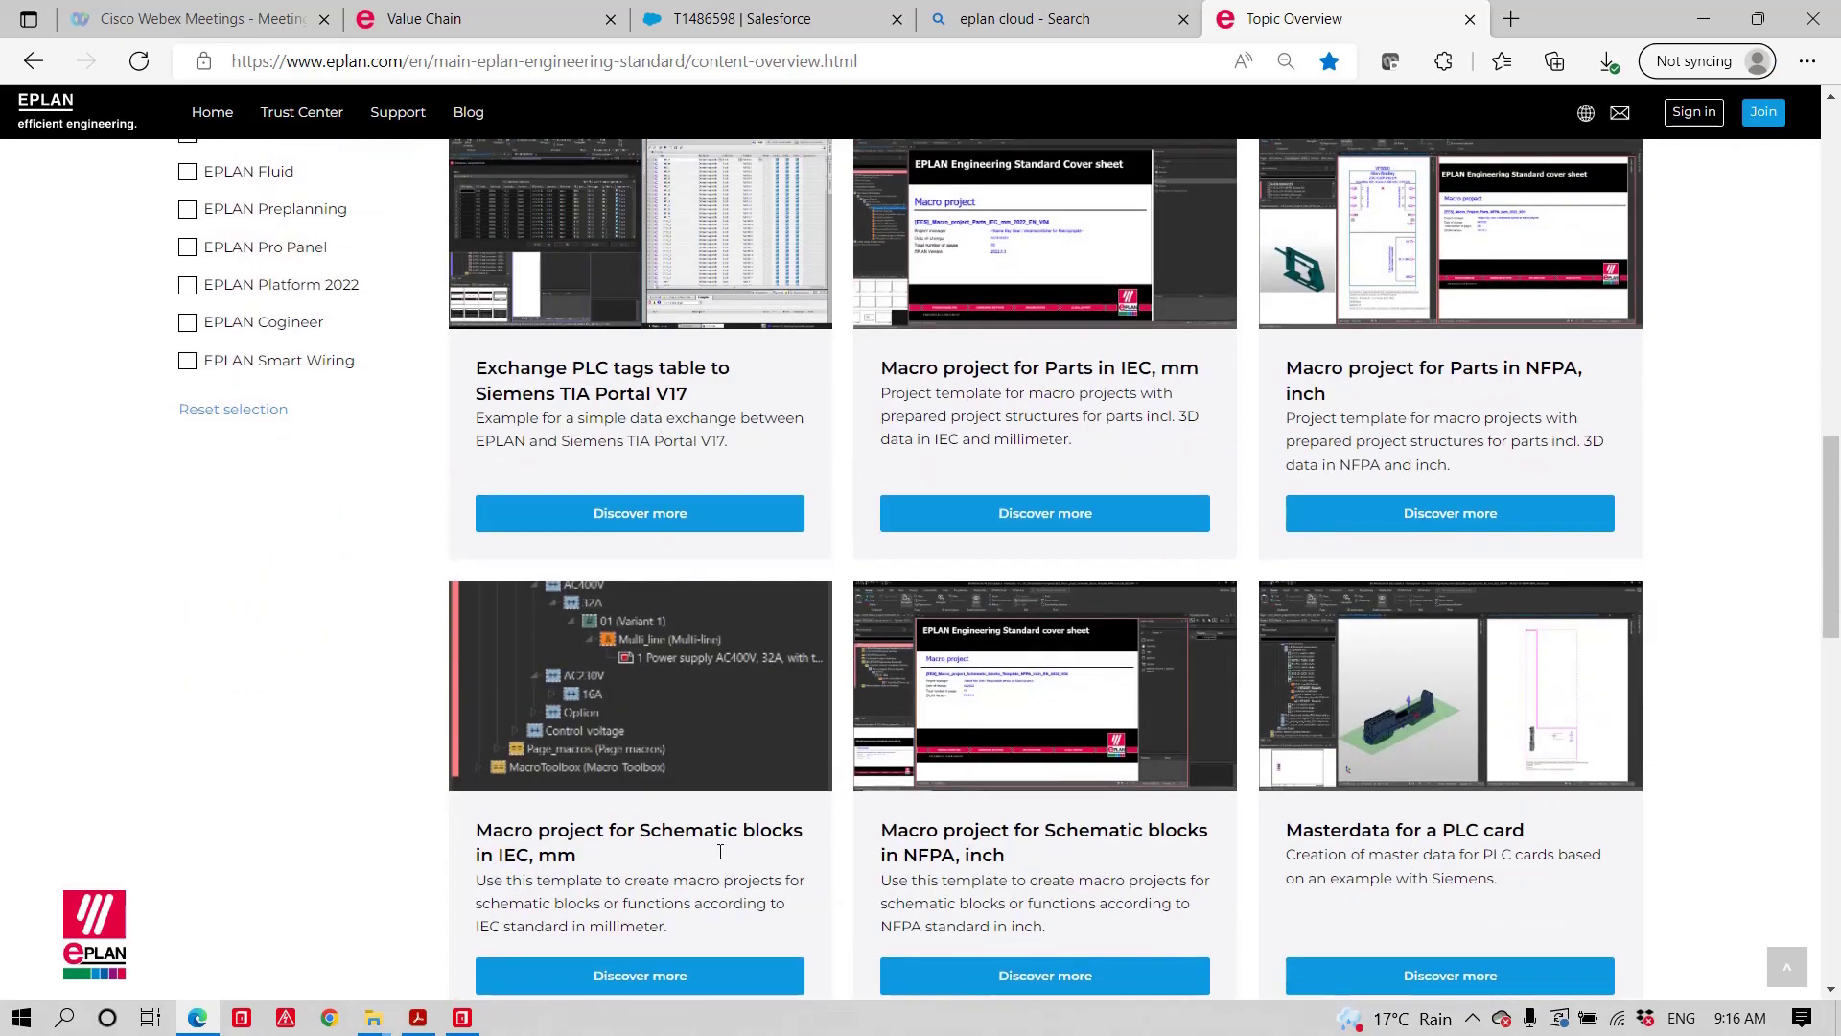
scroll(720, 852, down, 6)
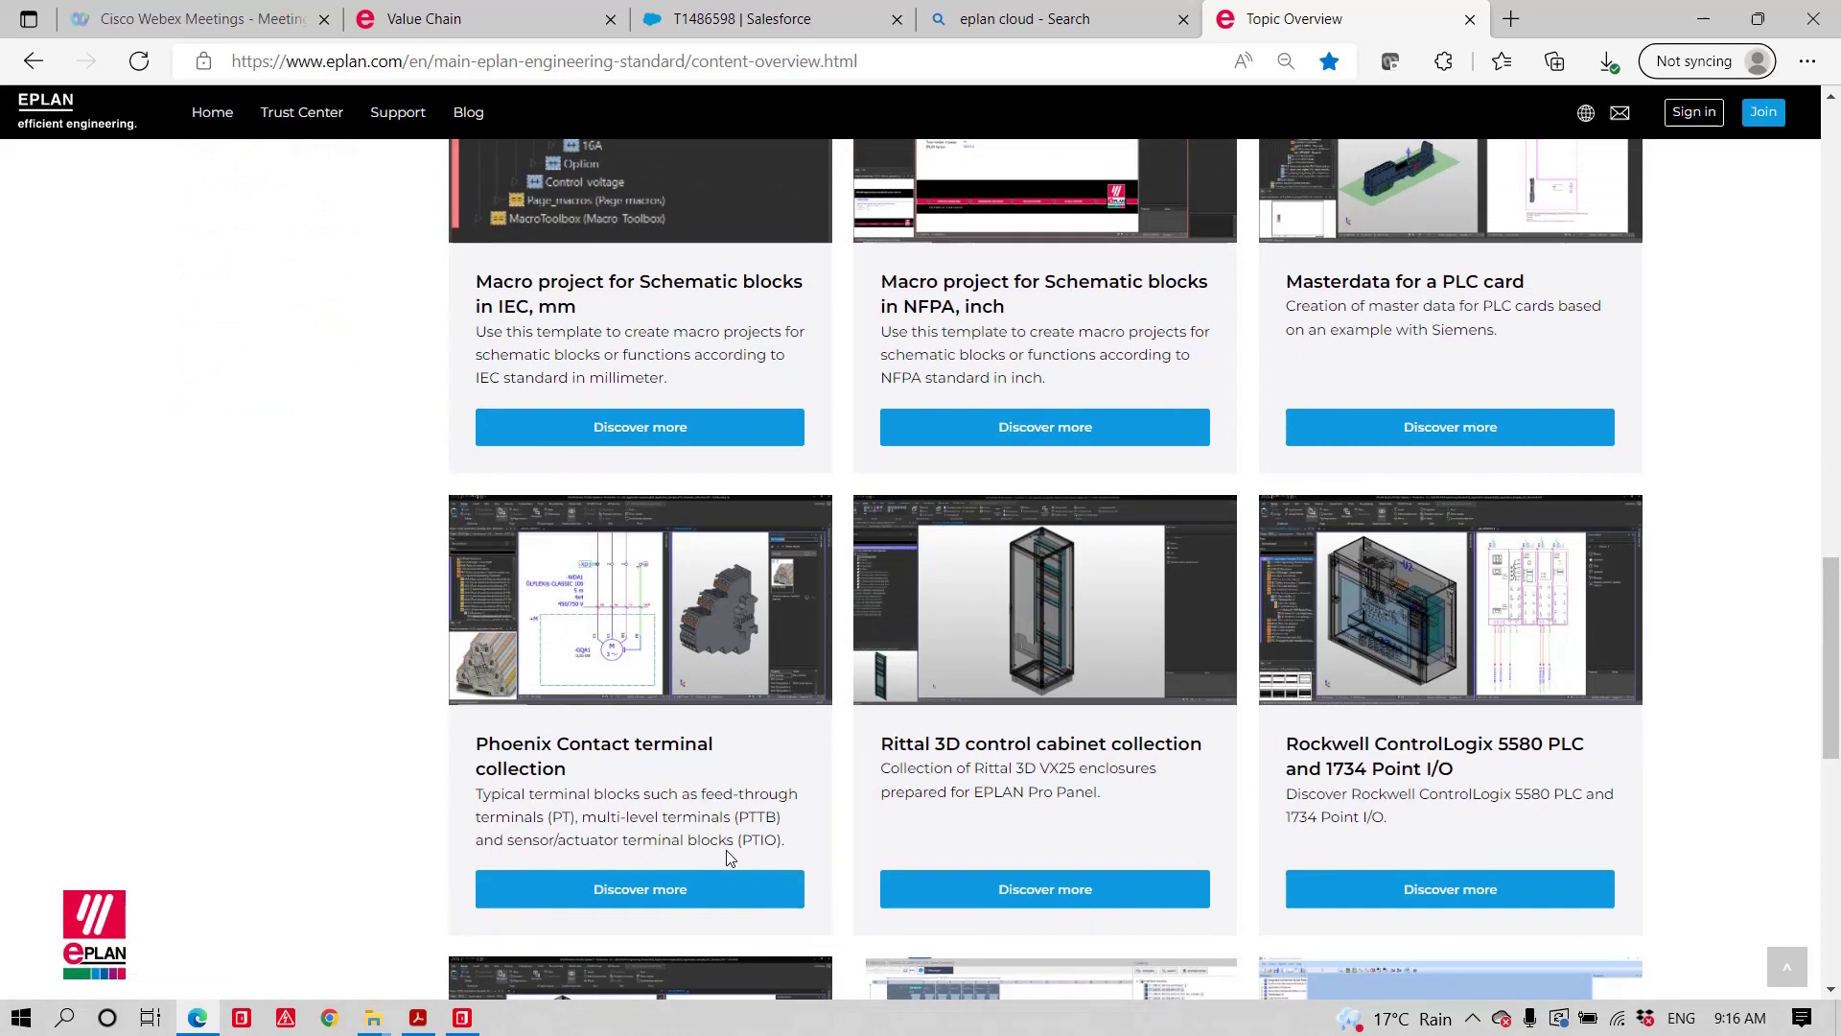
scroll(728, 856, down, 2)
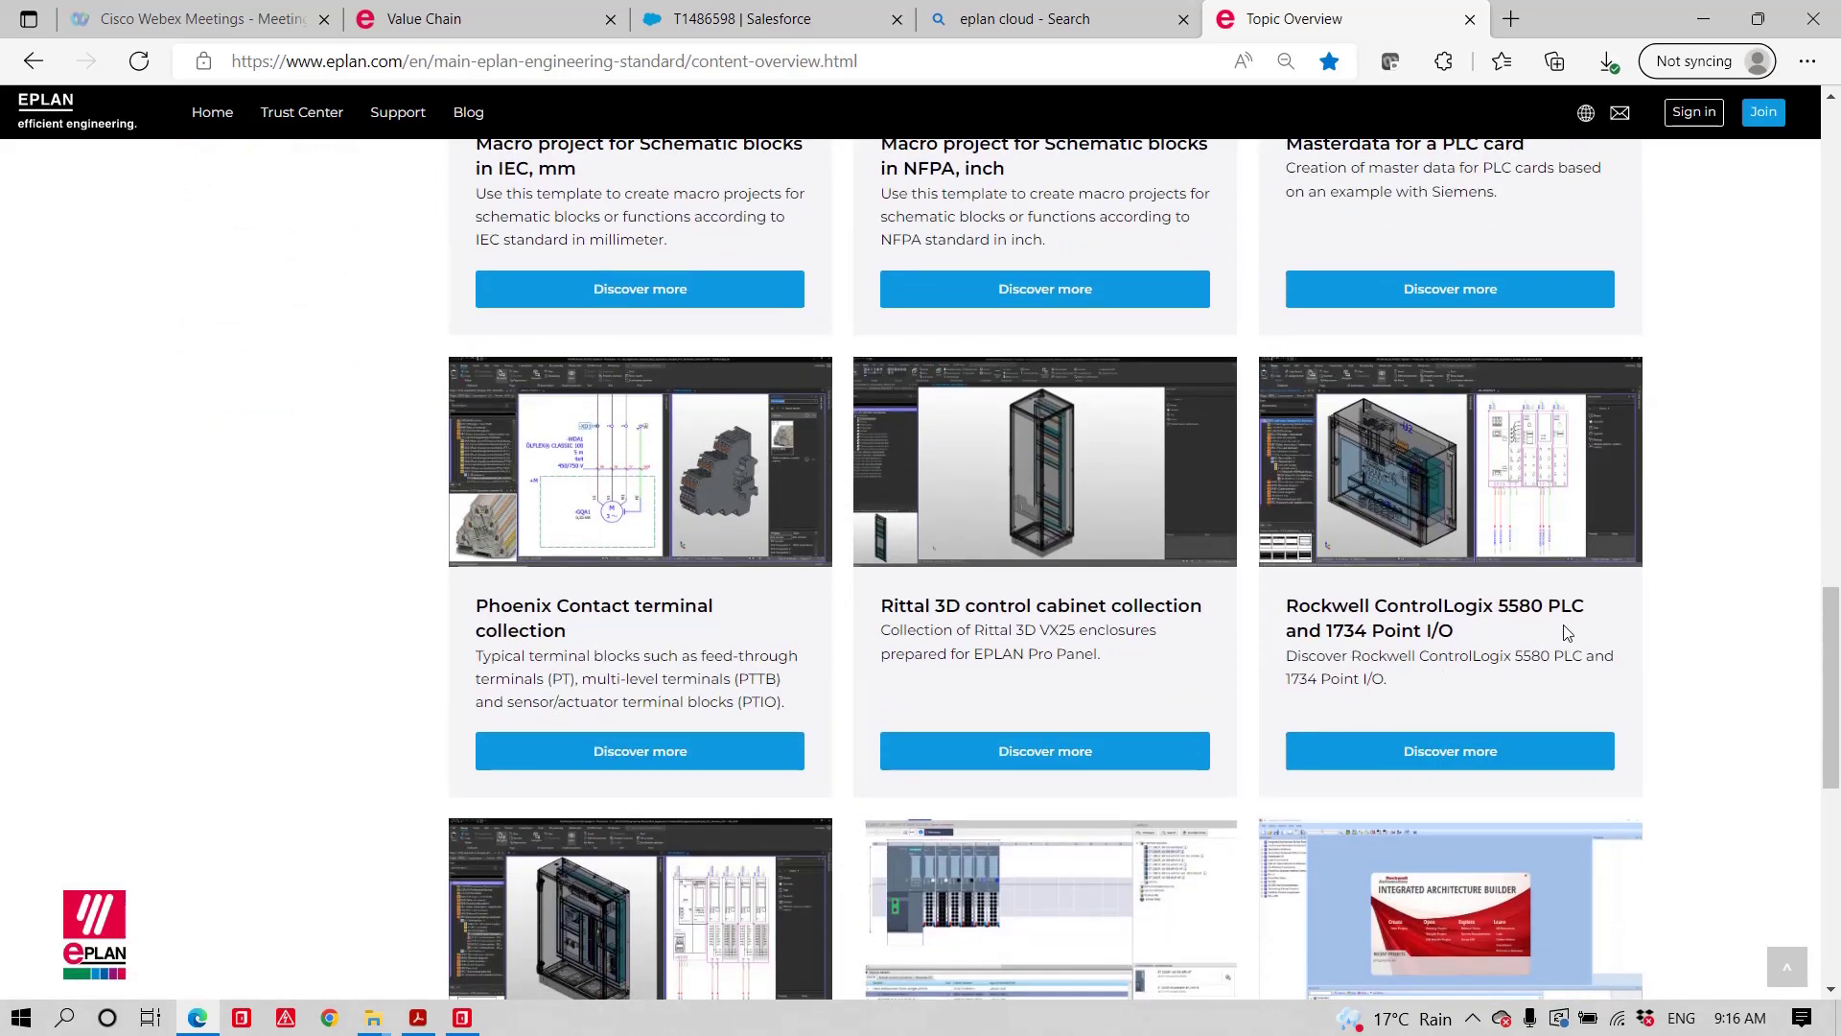
- Back in EPLAN, filter the page tree to Interactive pages and show all projects
key(alt+Tab)
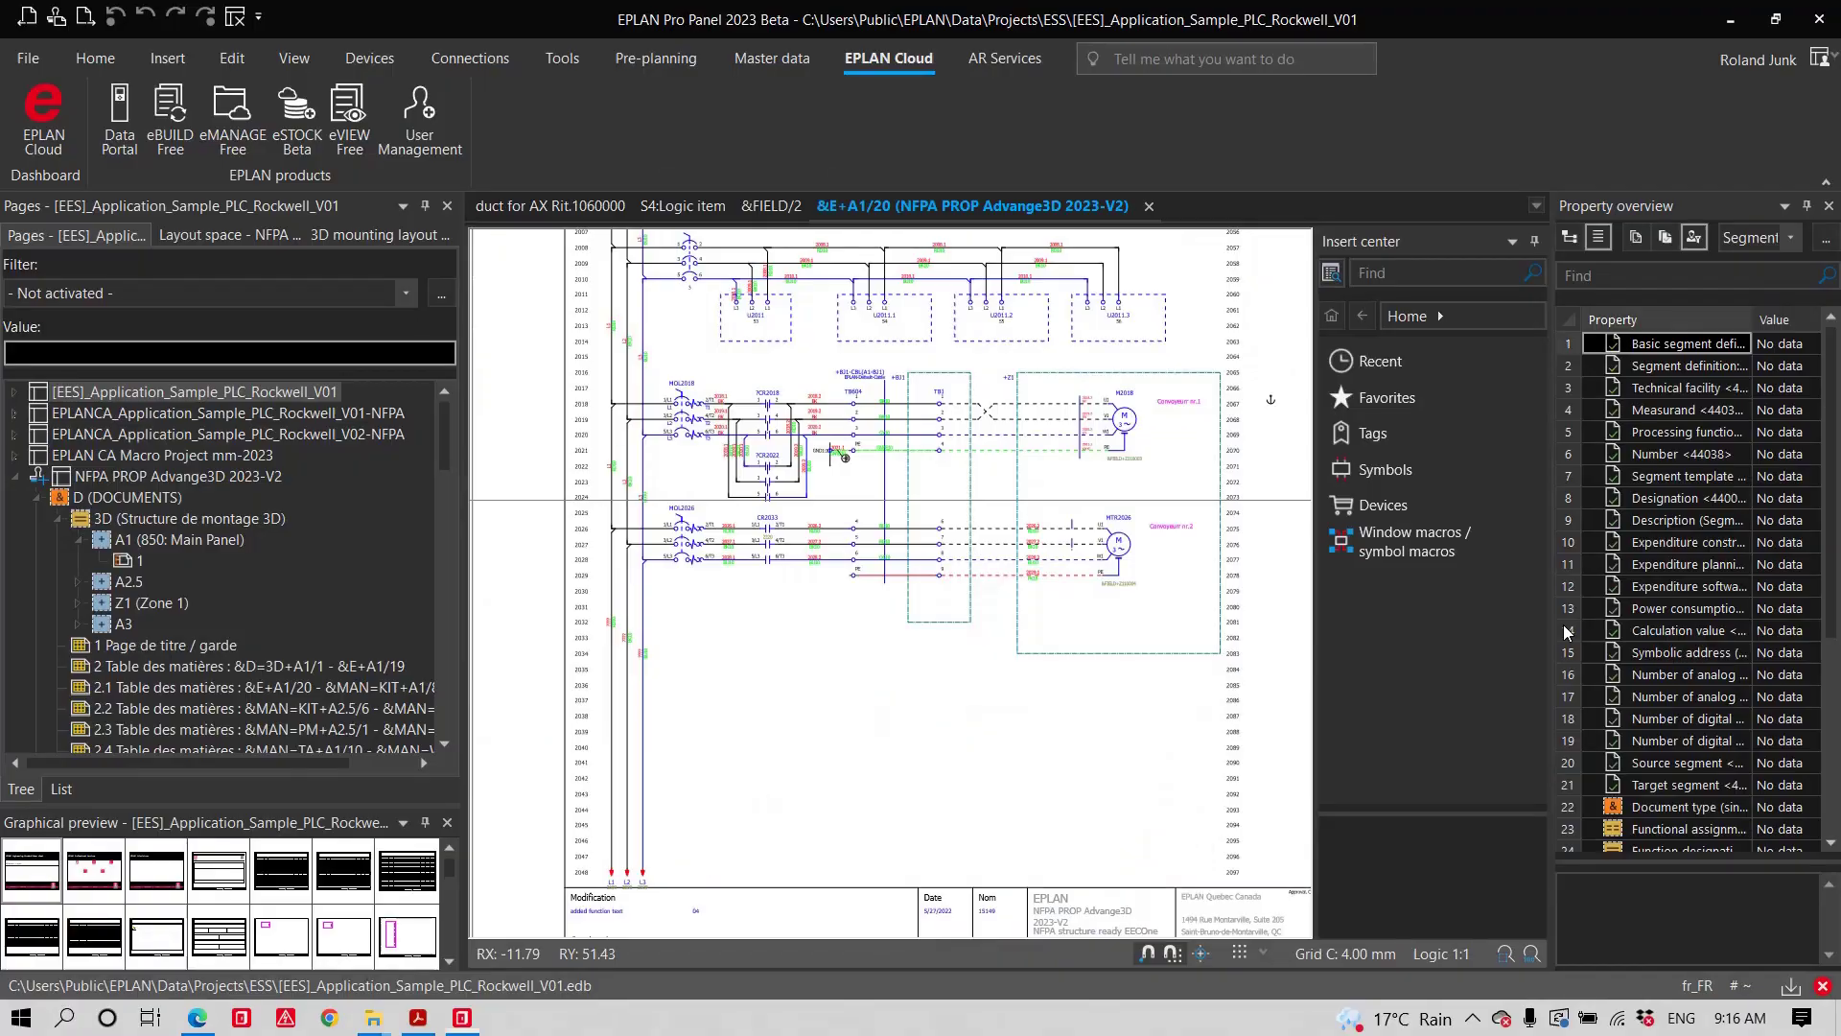
double_click(278, 393)
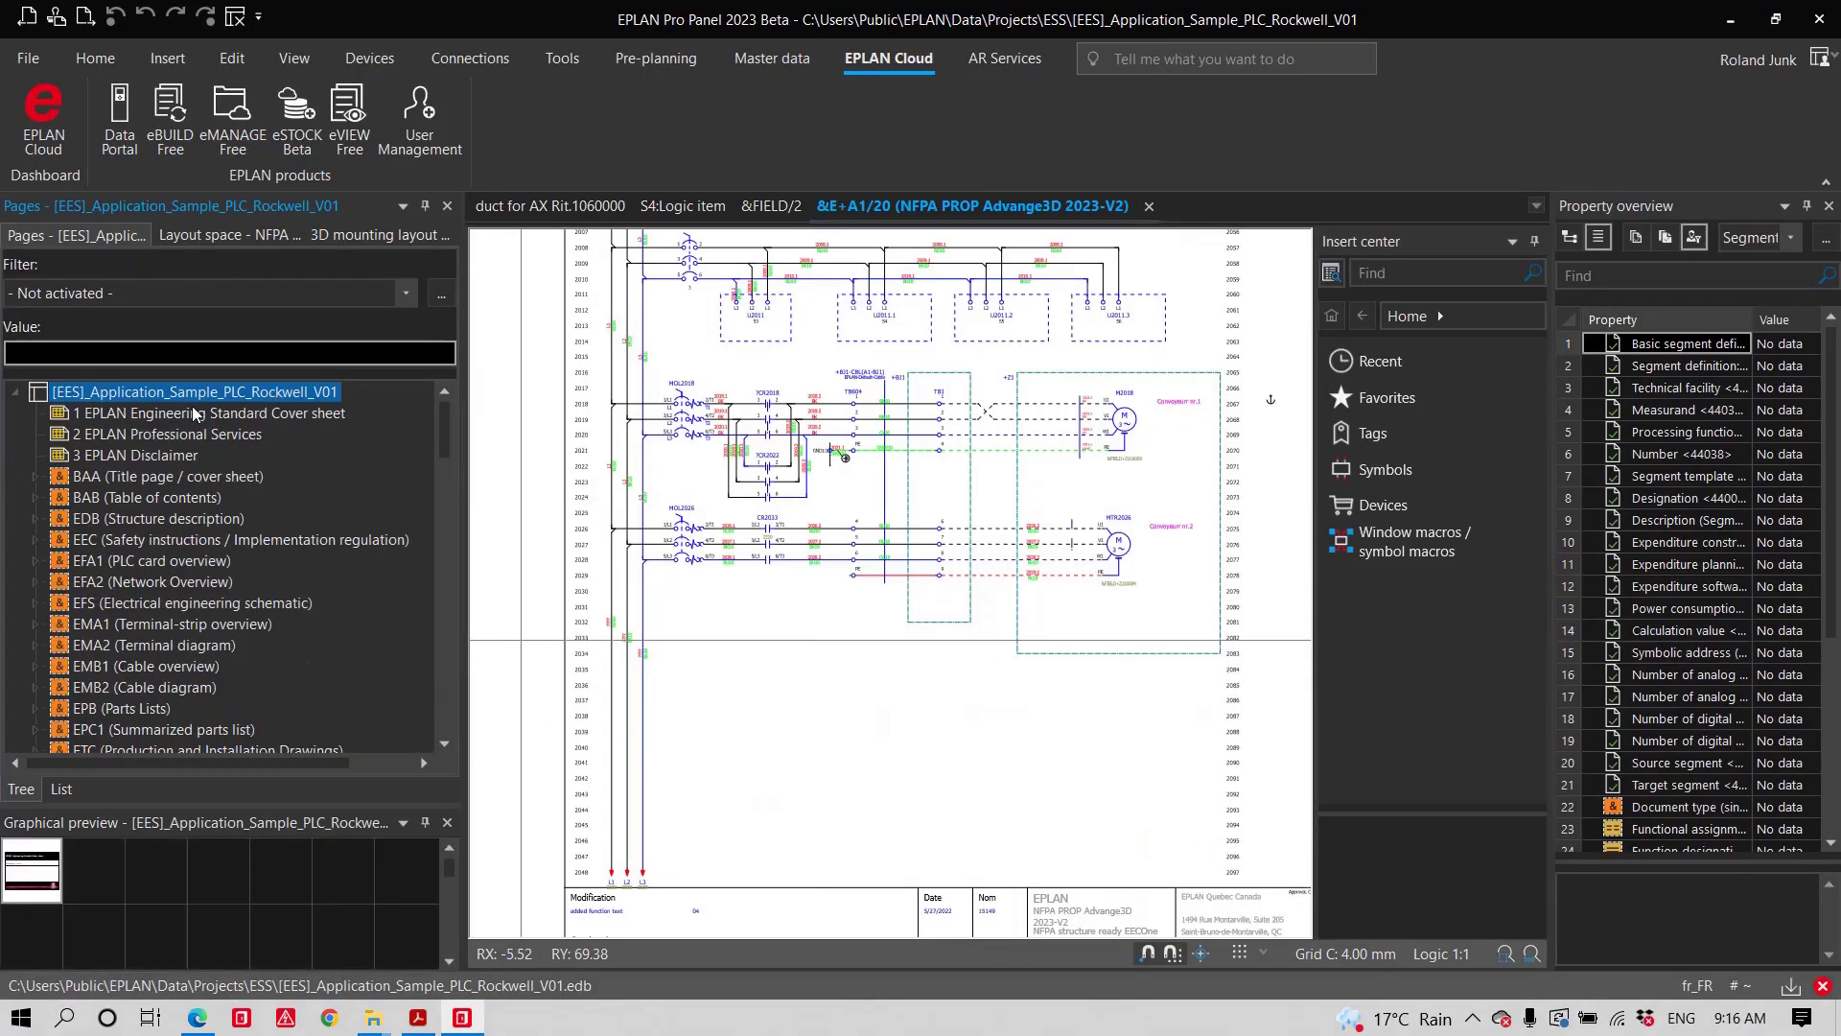
click(176, 295)
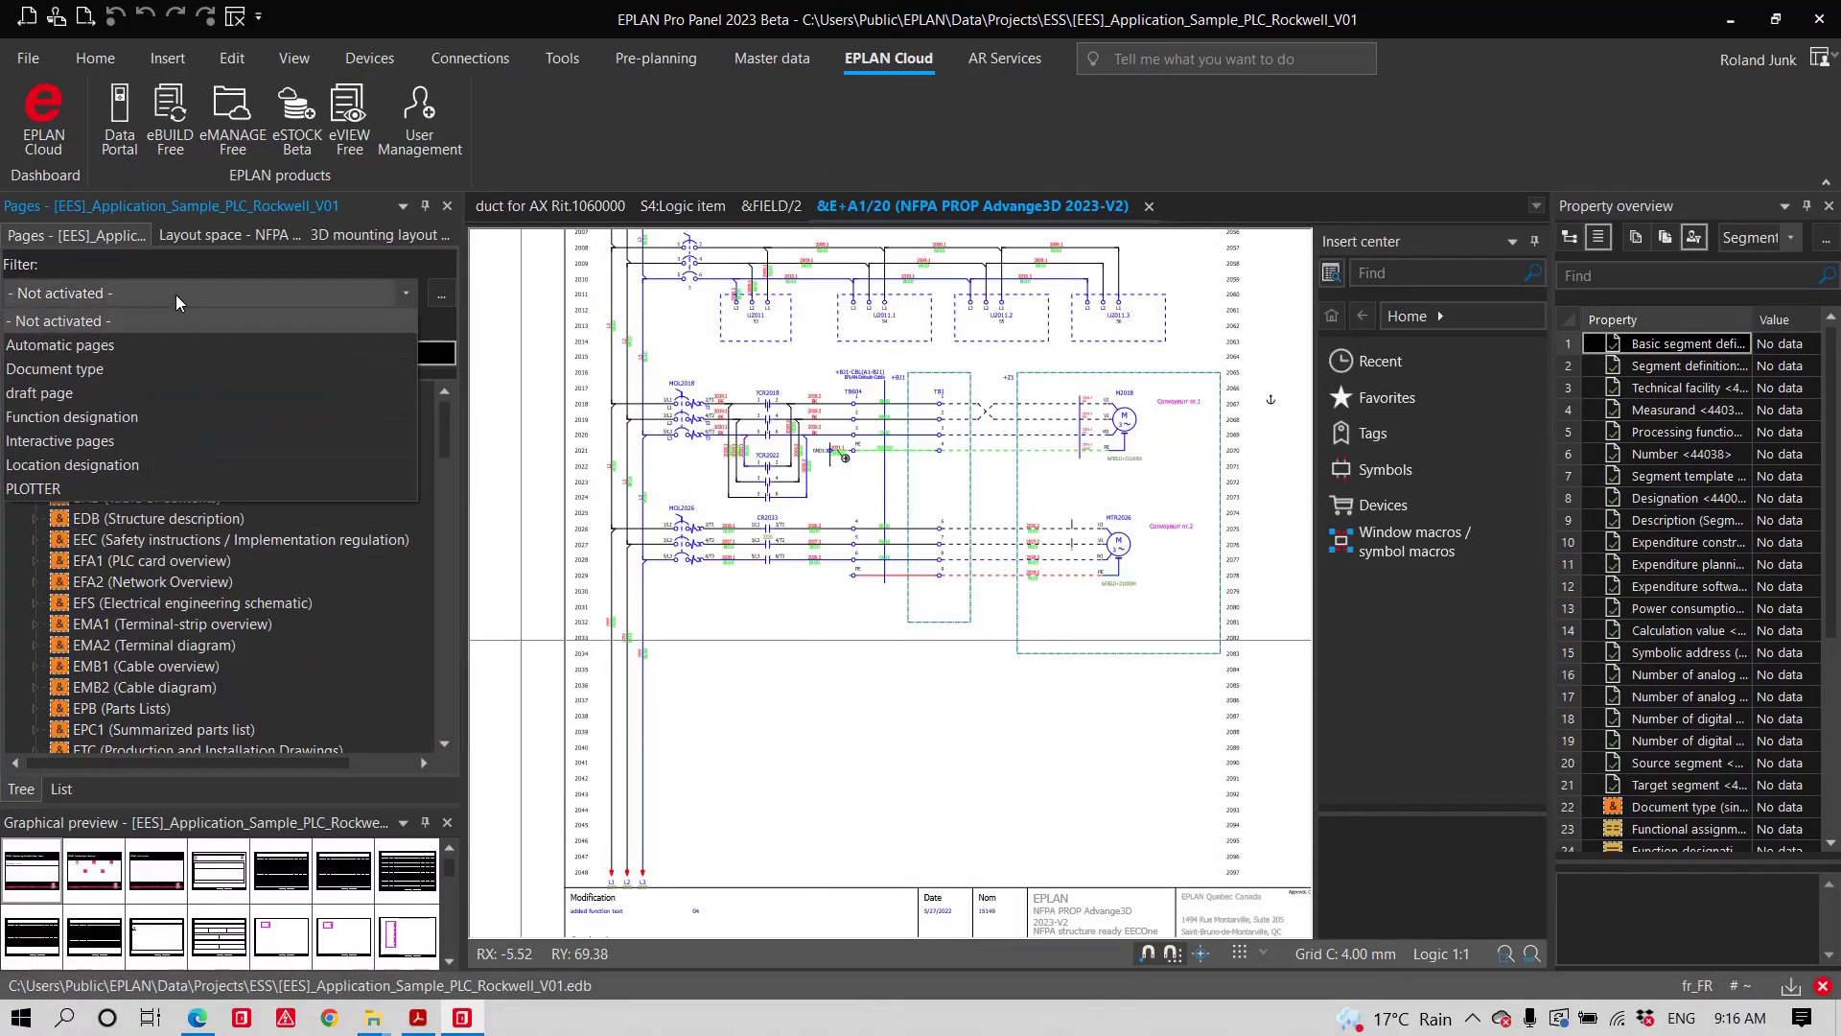
click(198, 440)
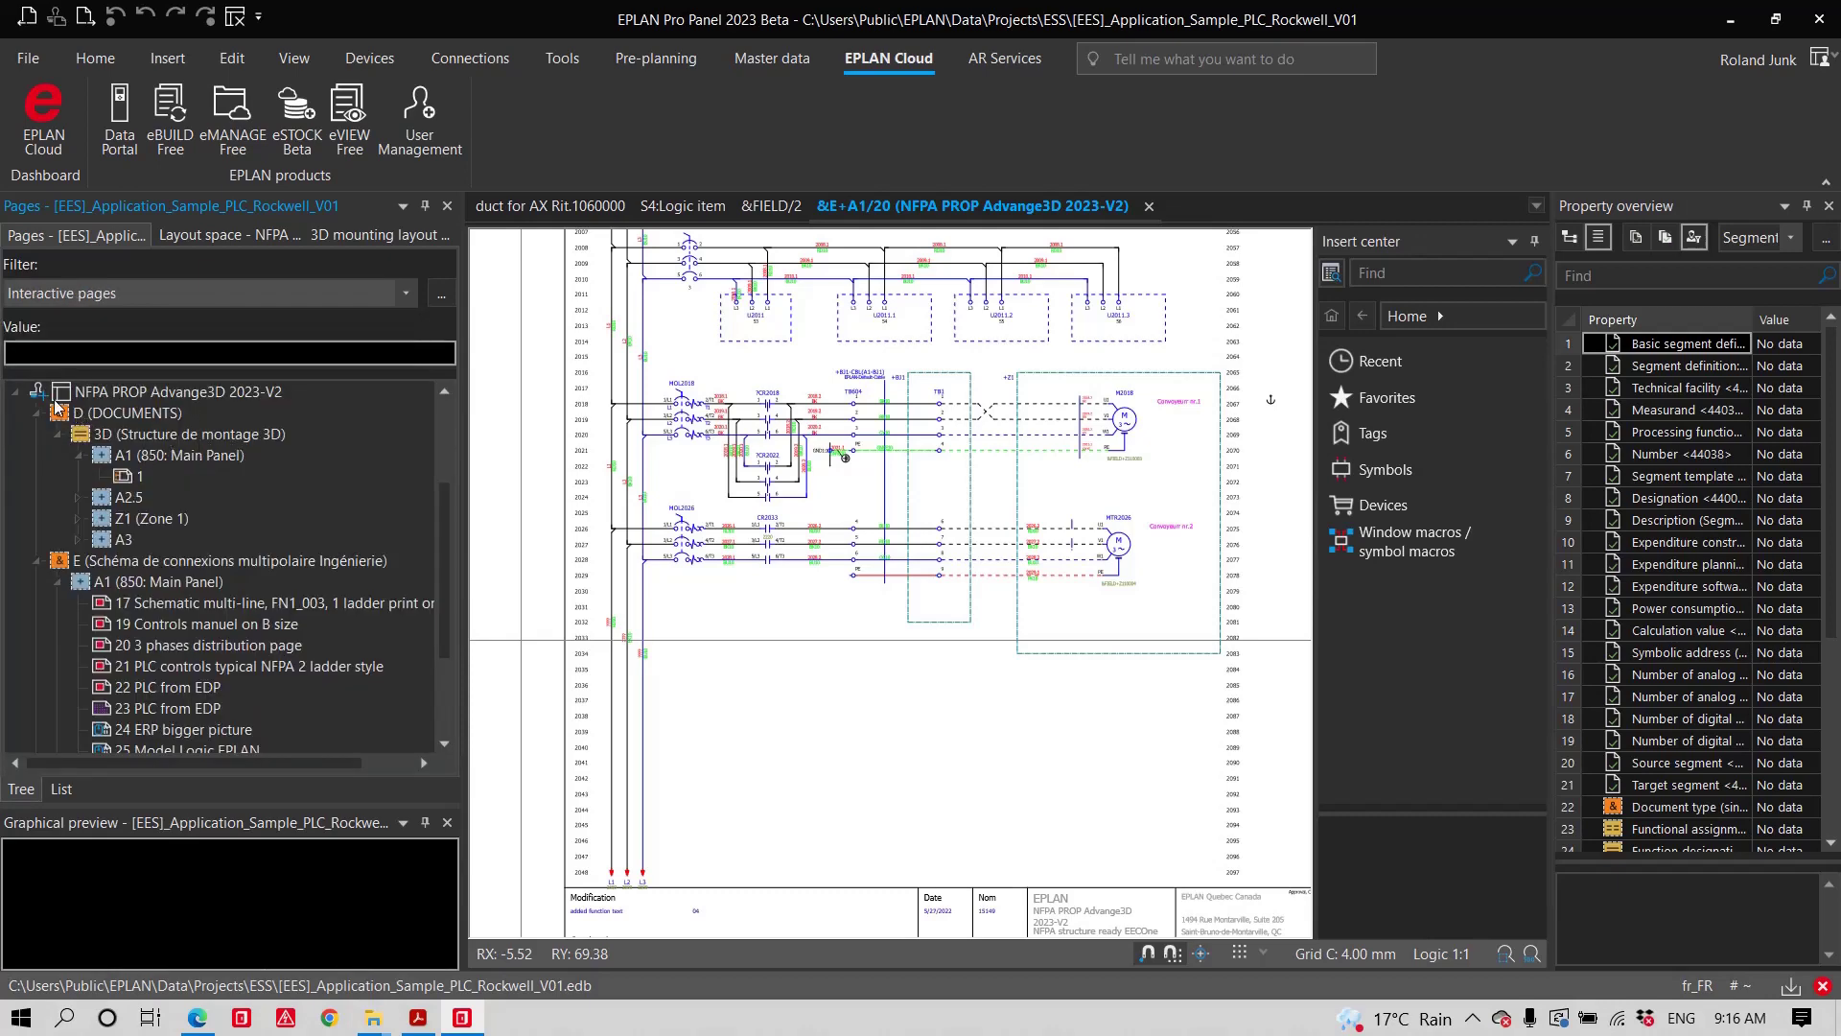
click(17, 392)
- Open the EES Rockwell sample's Profinet topology, Supply AC230V and Control voltage pages
click(148, 414)
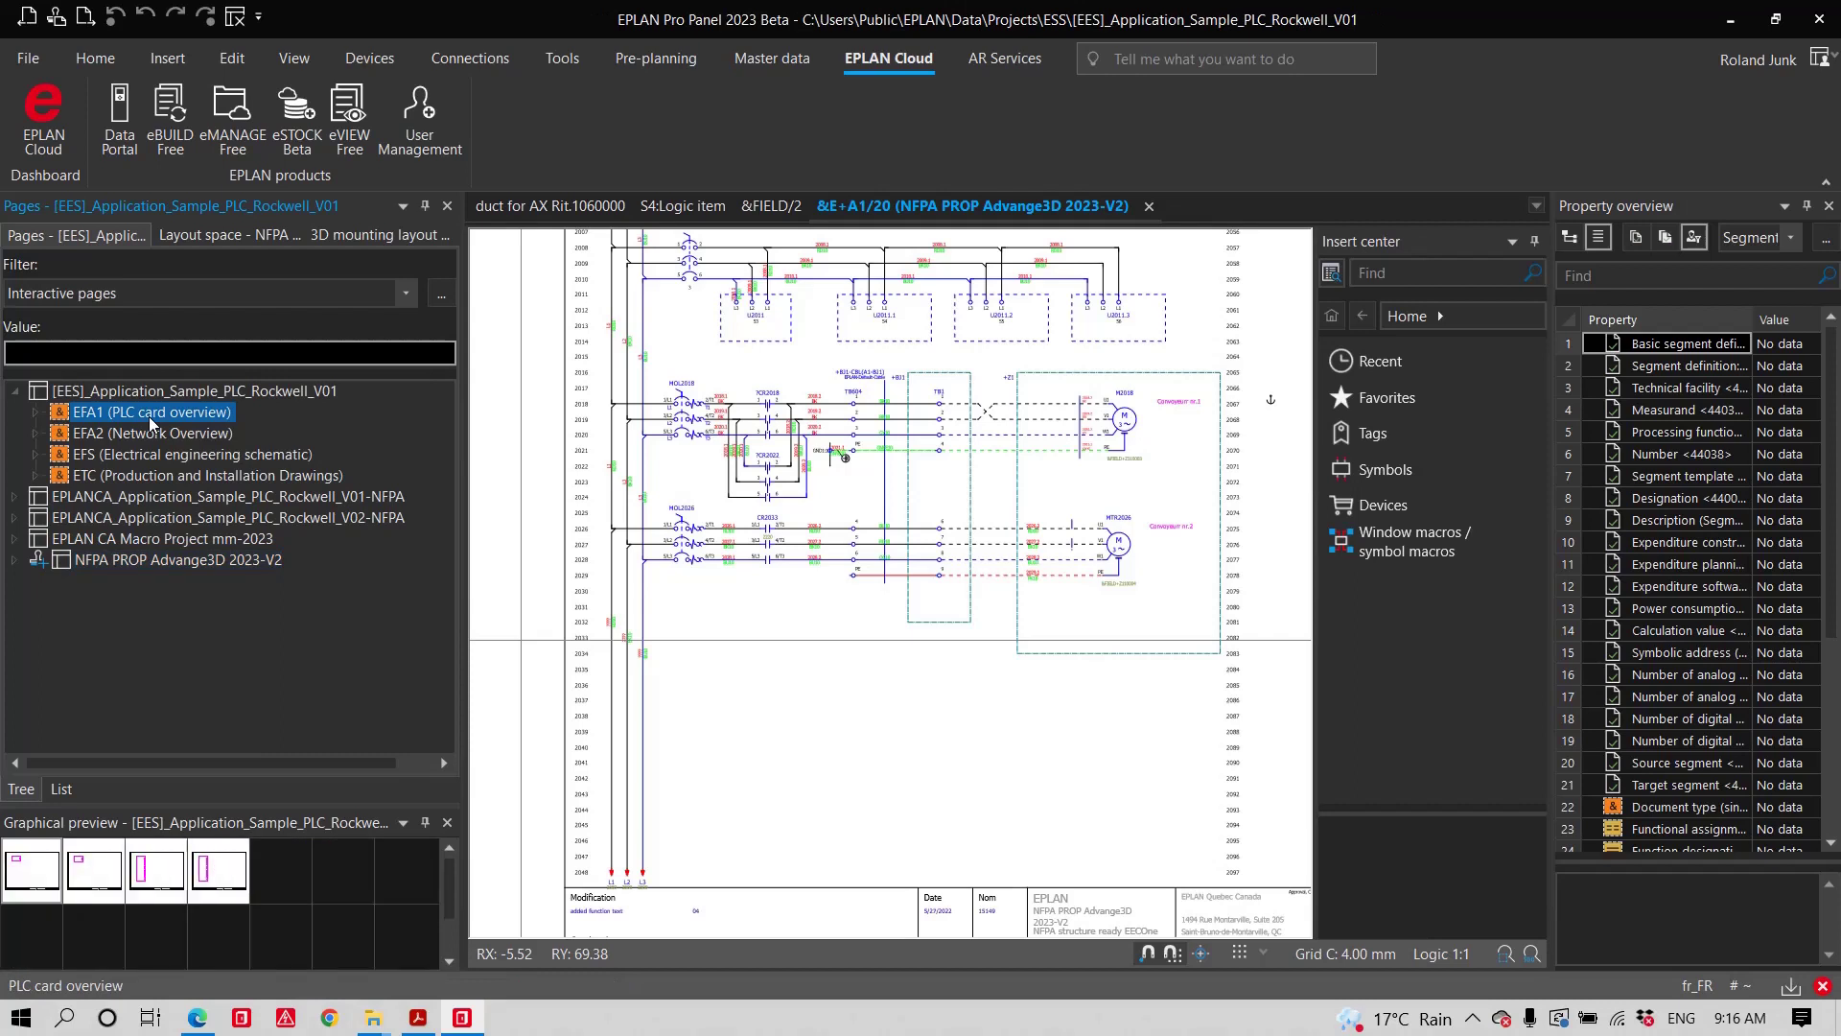
click(166, 437)
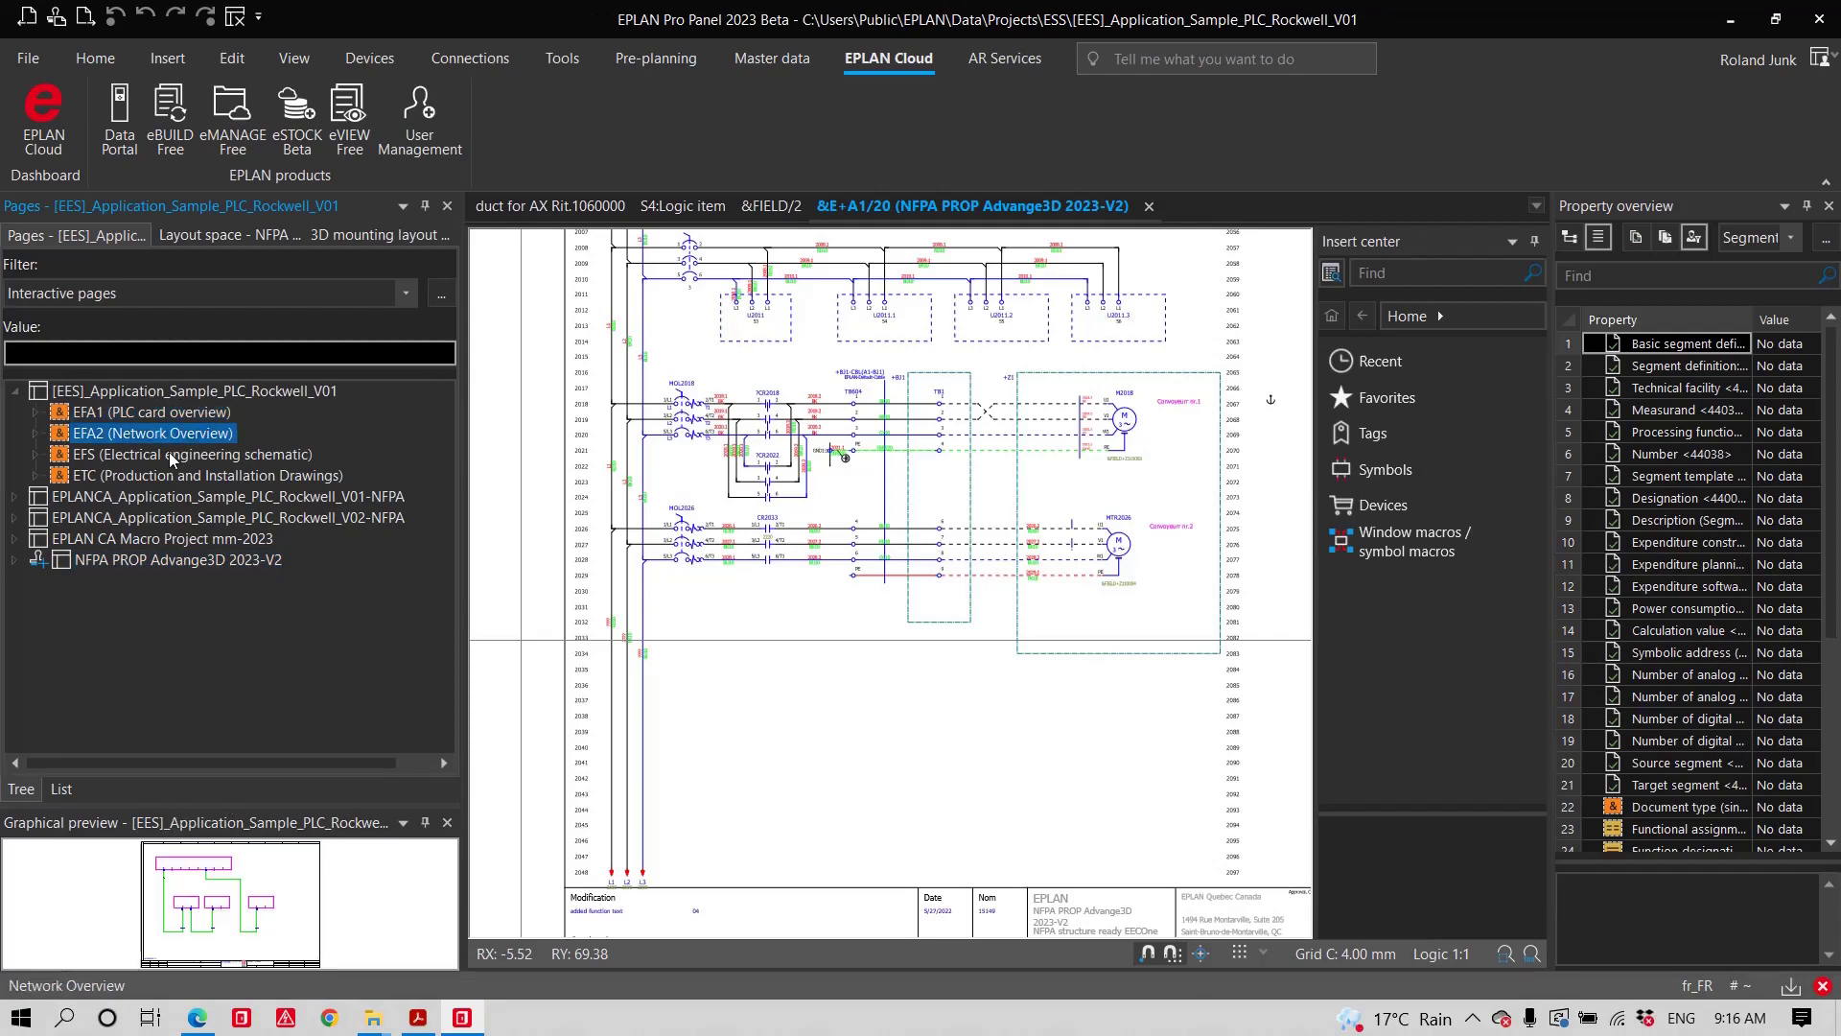
double_click(240, 929)
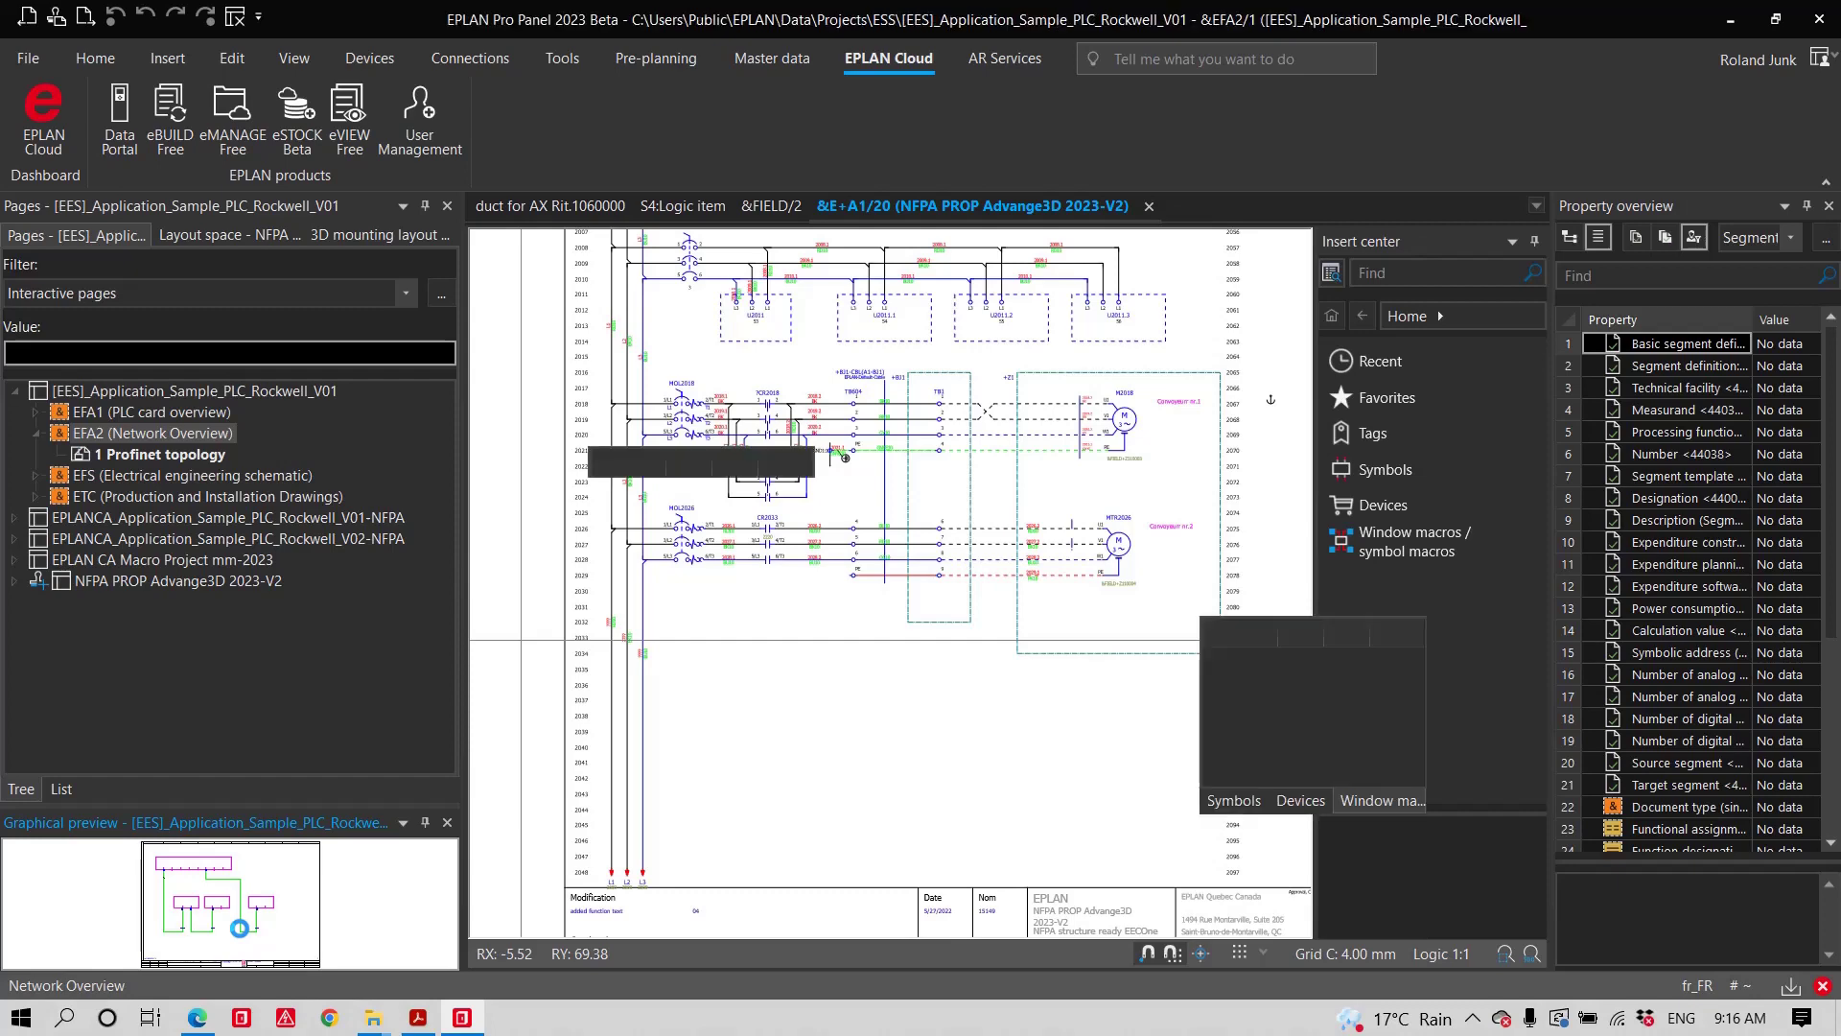
click(176, 475)
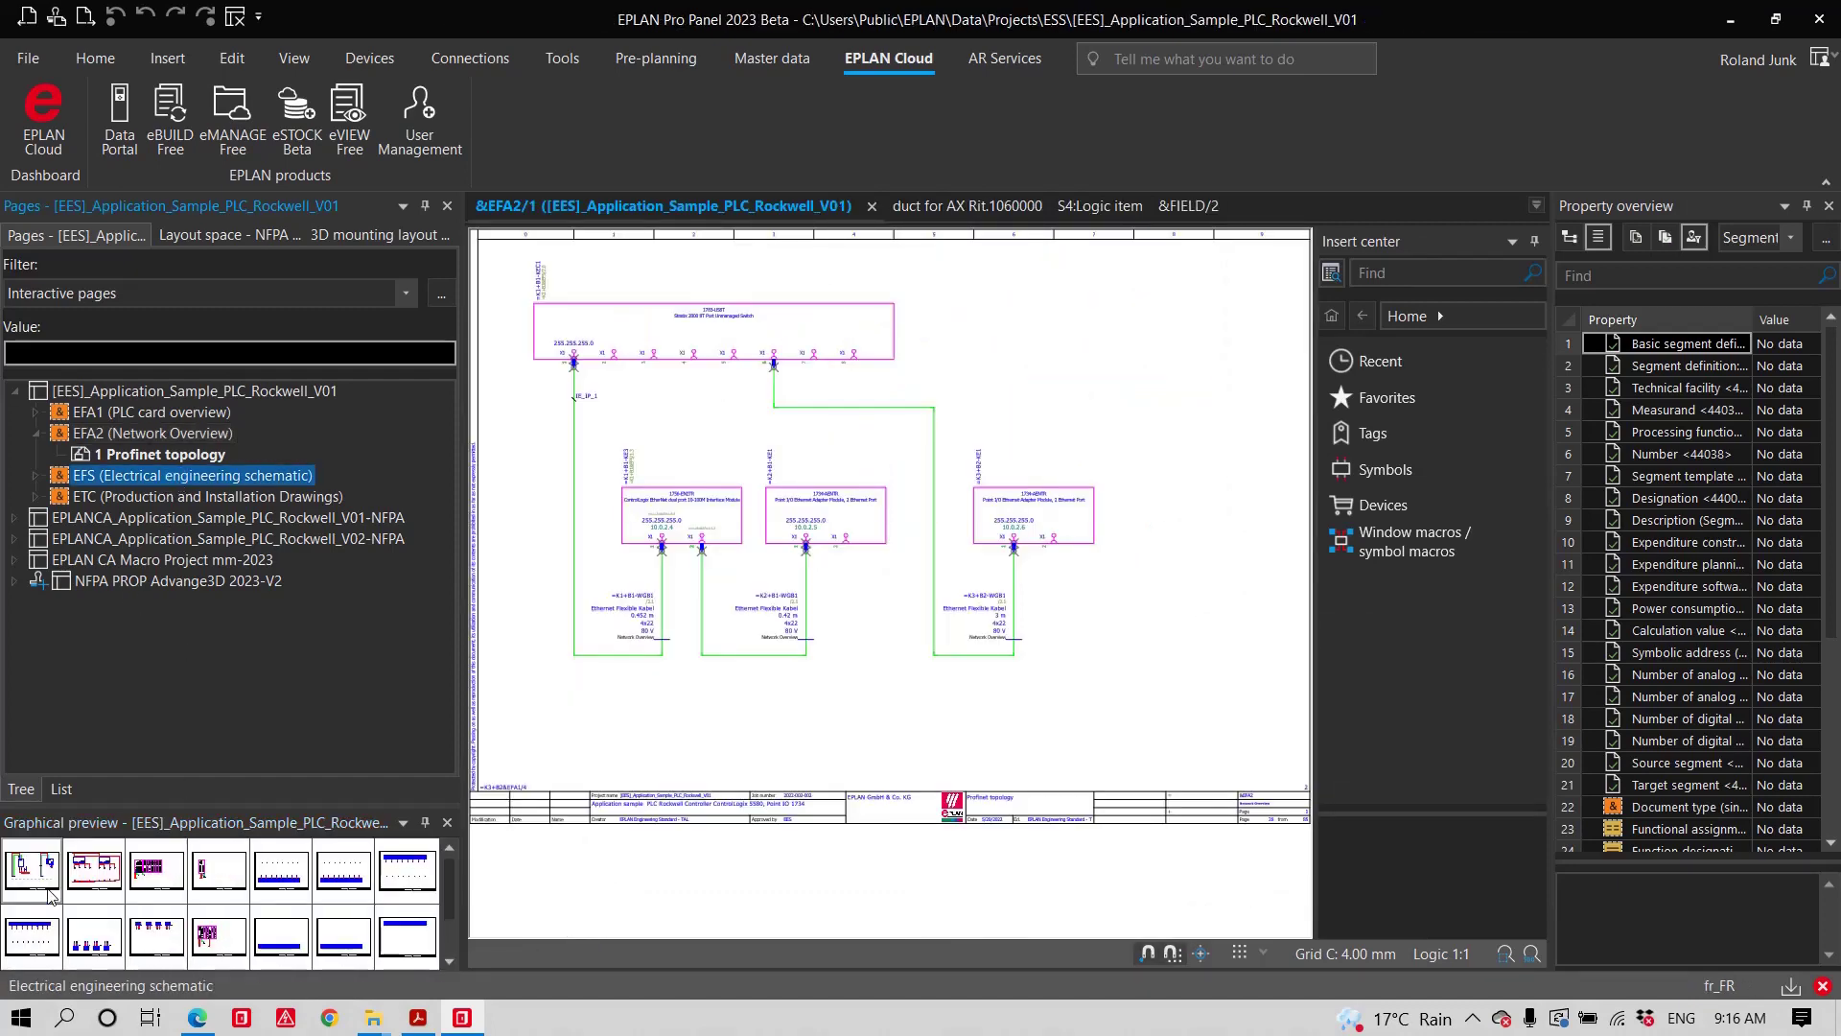
double_click(95, 882)
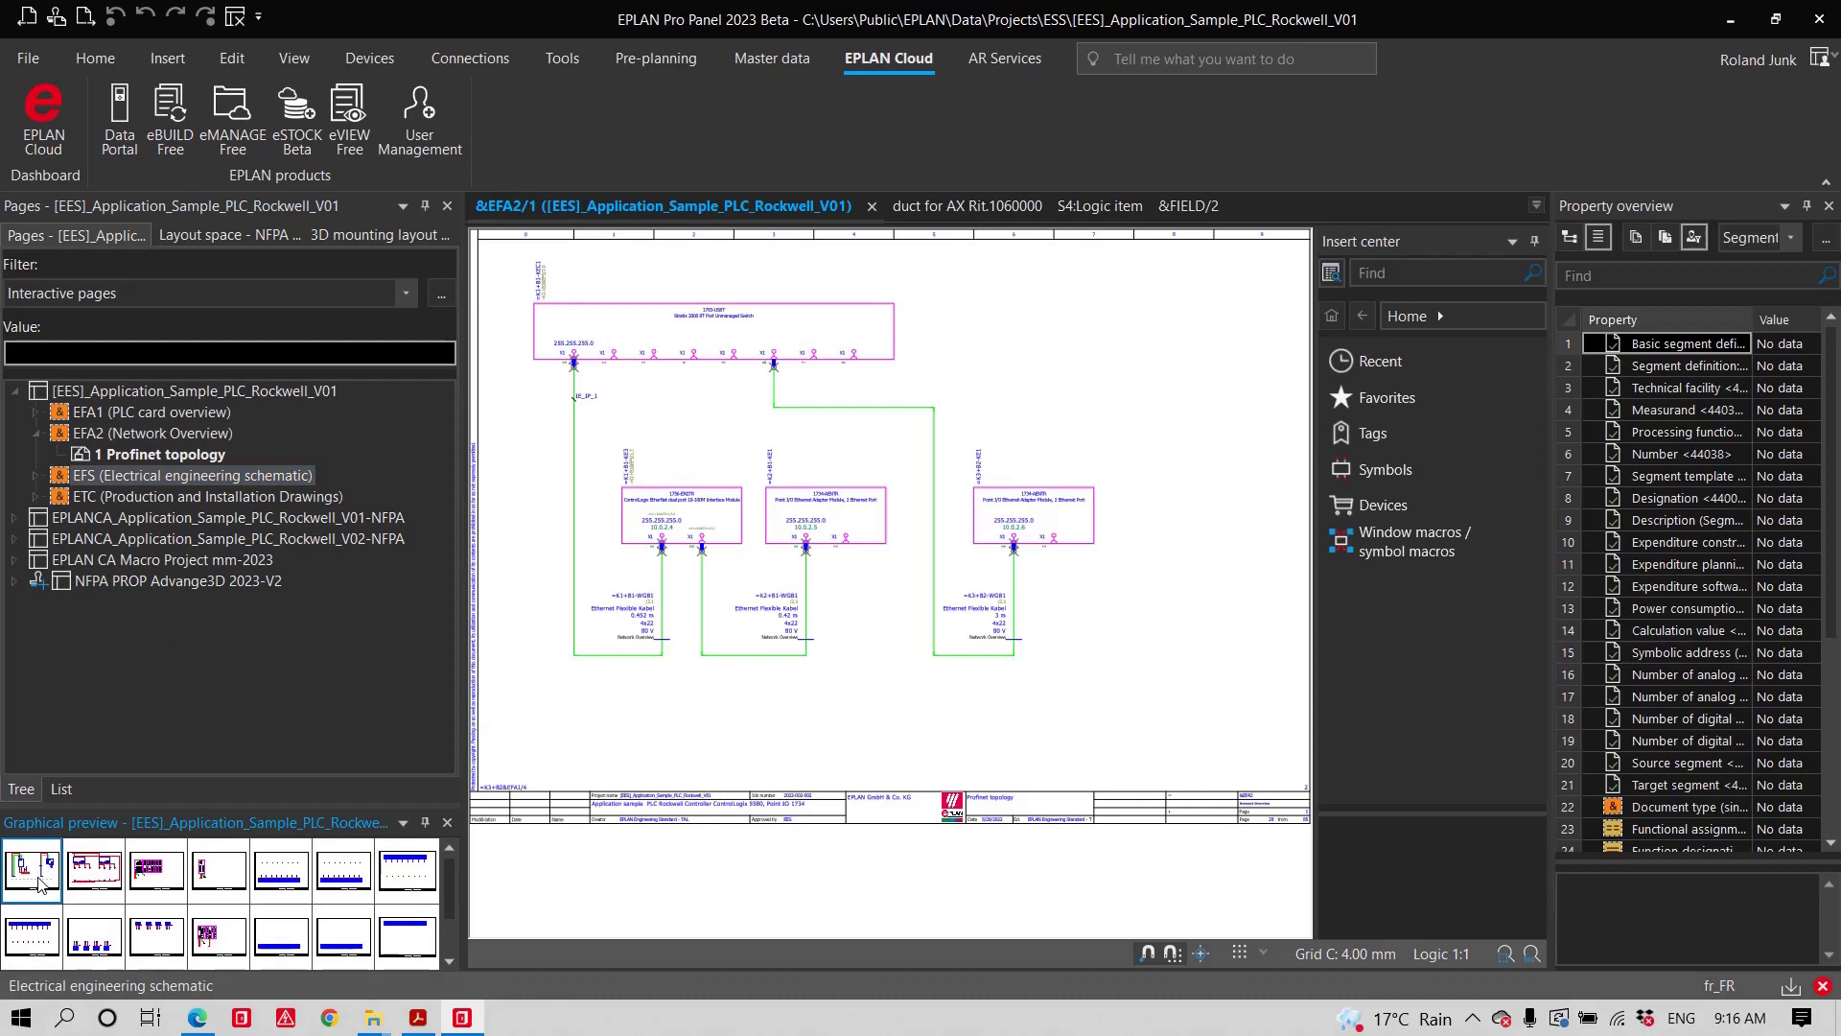
double_click(102, 875)
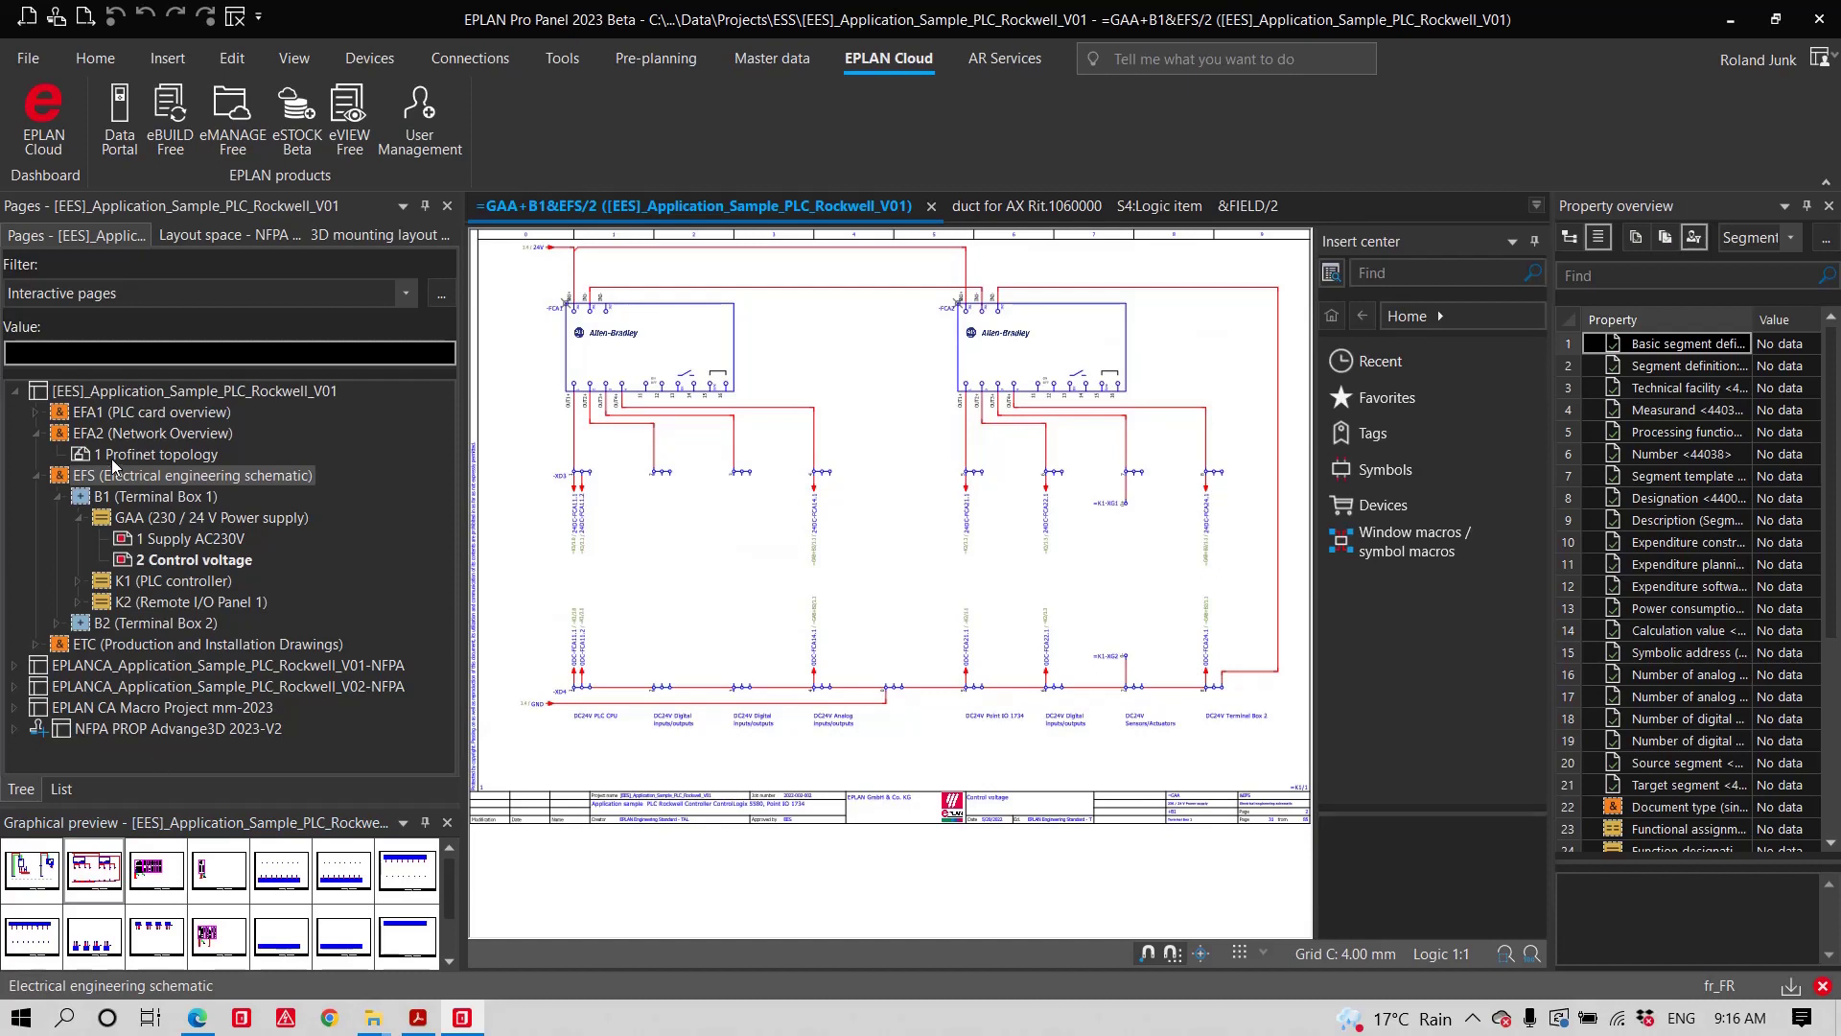
click(163, 393)
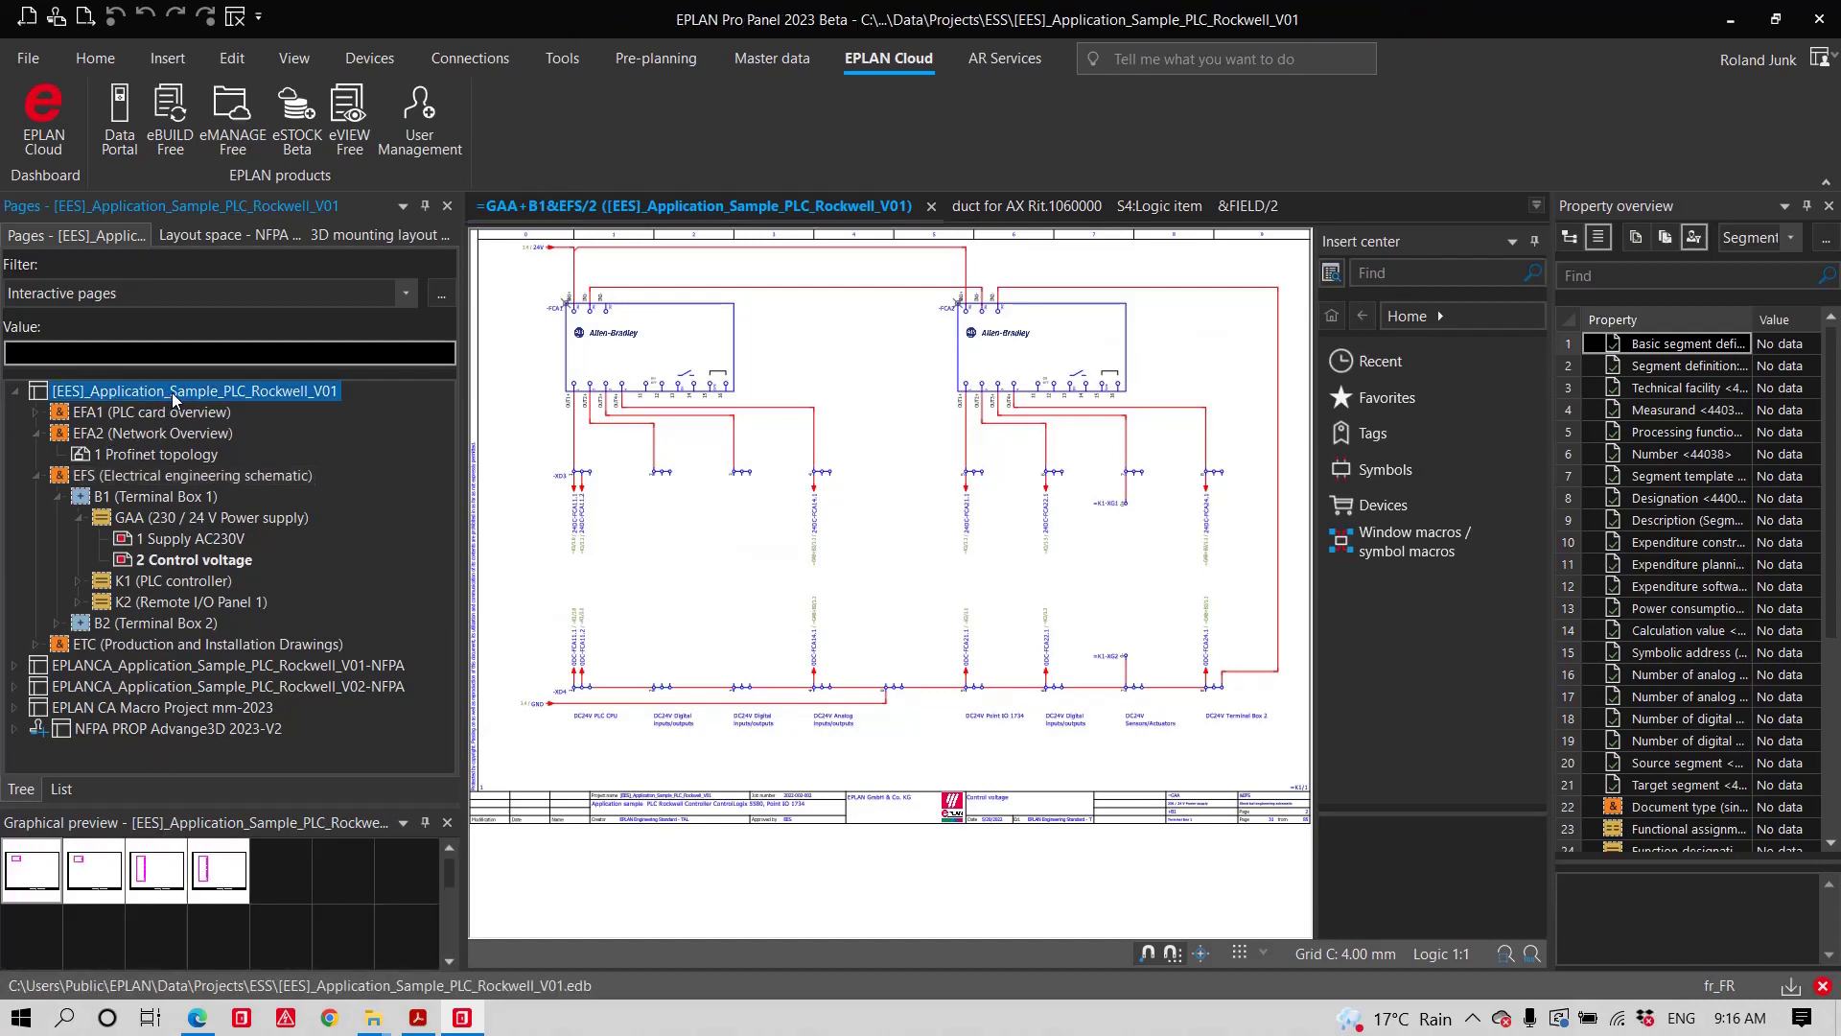
click(565, 61)
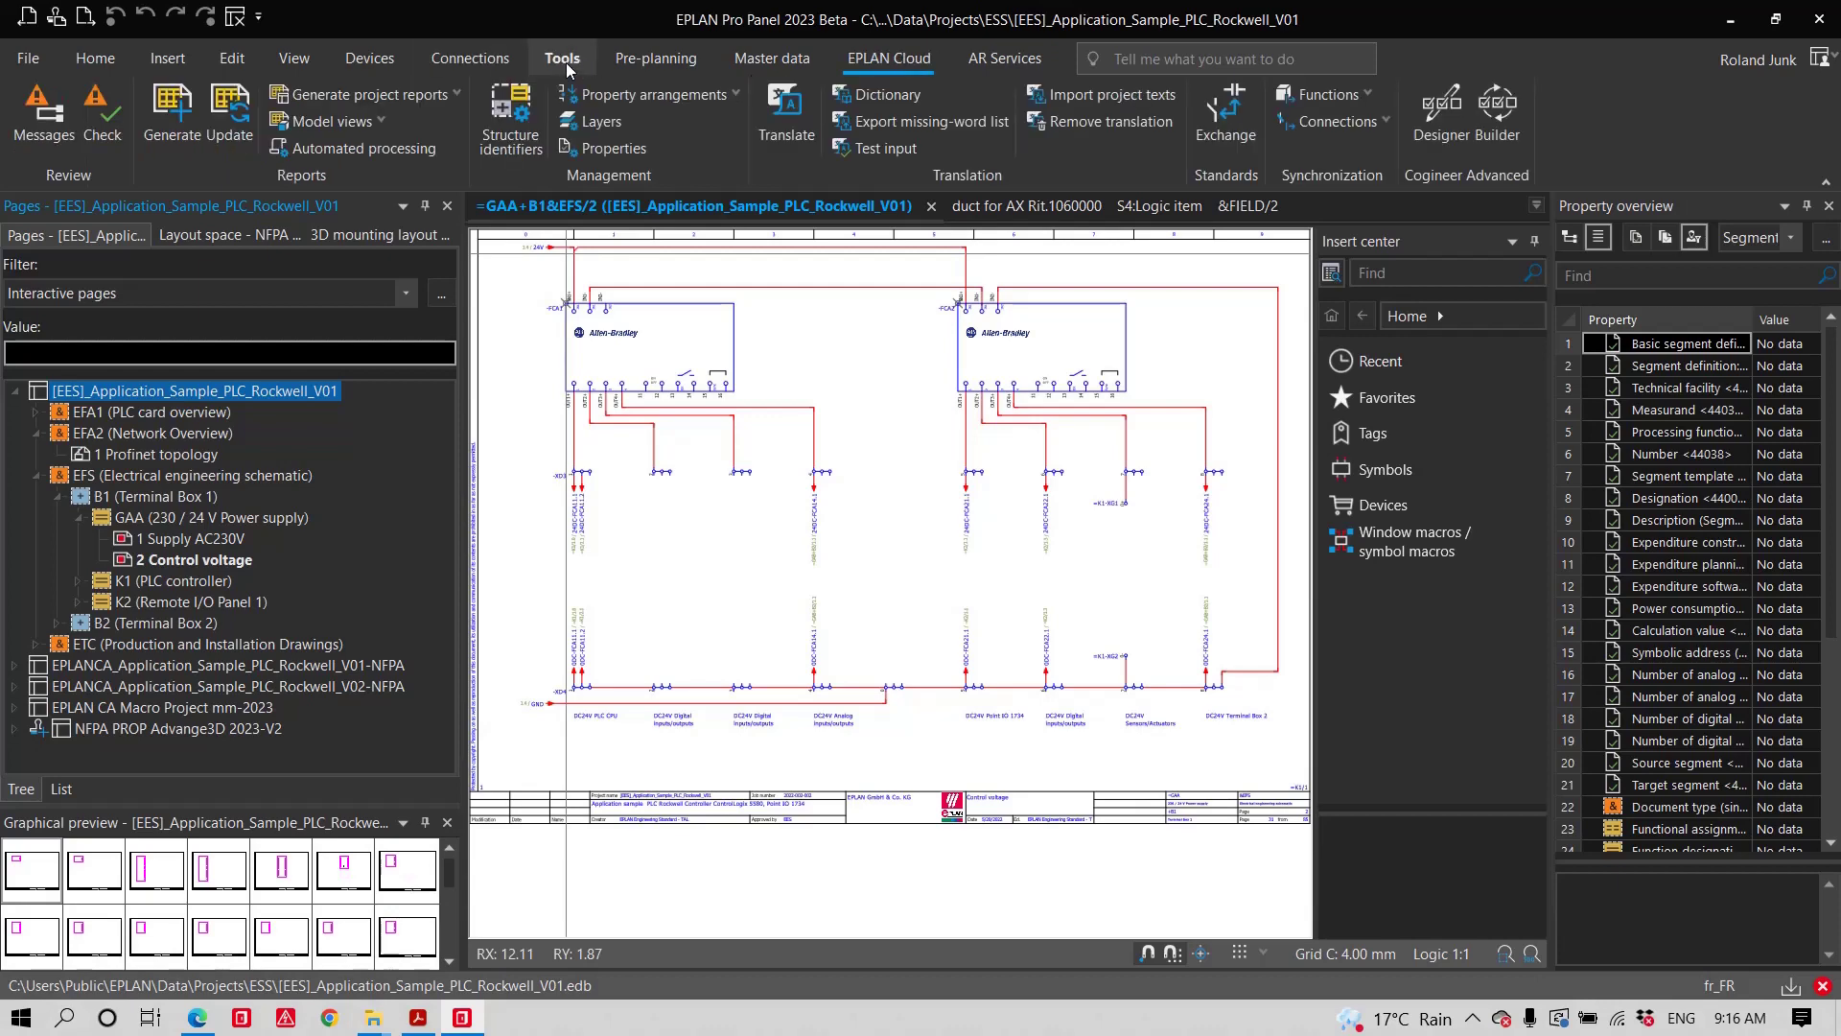
click(1231, 113)
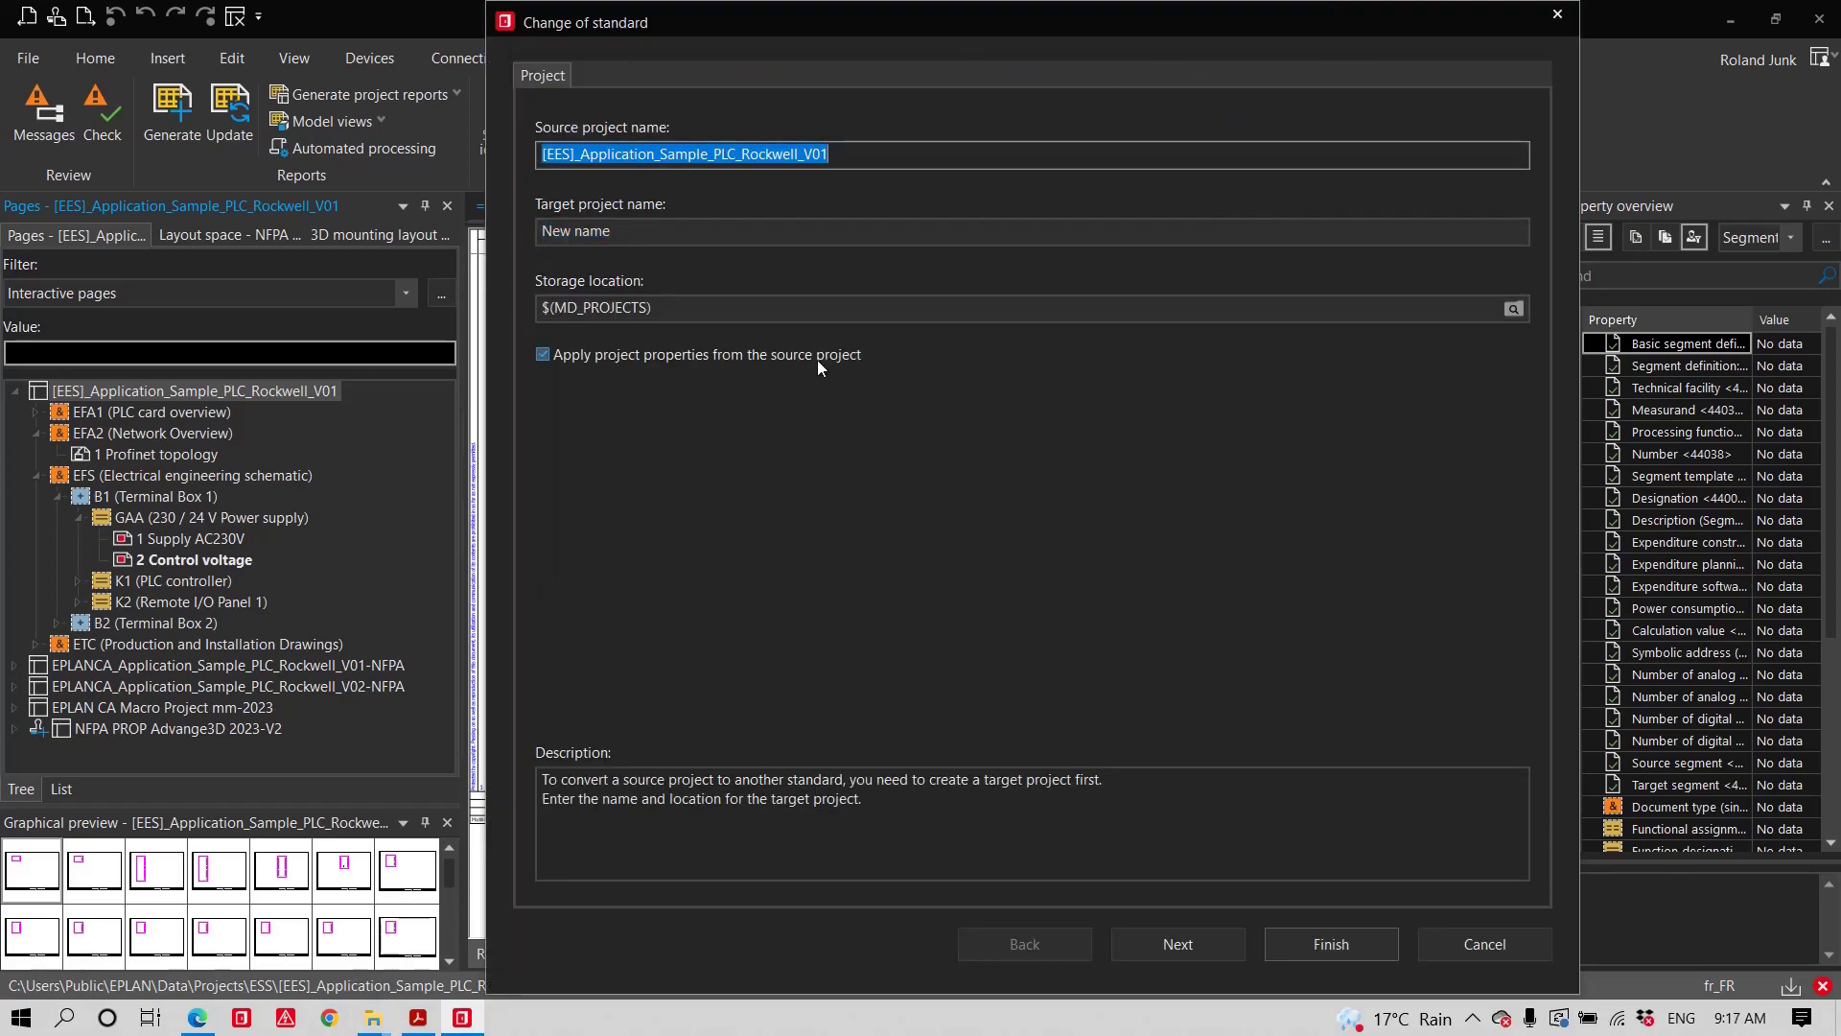
key(Escape)
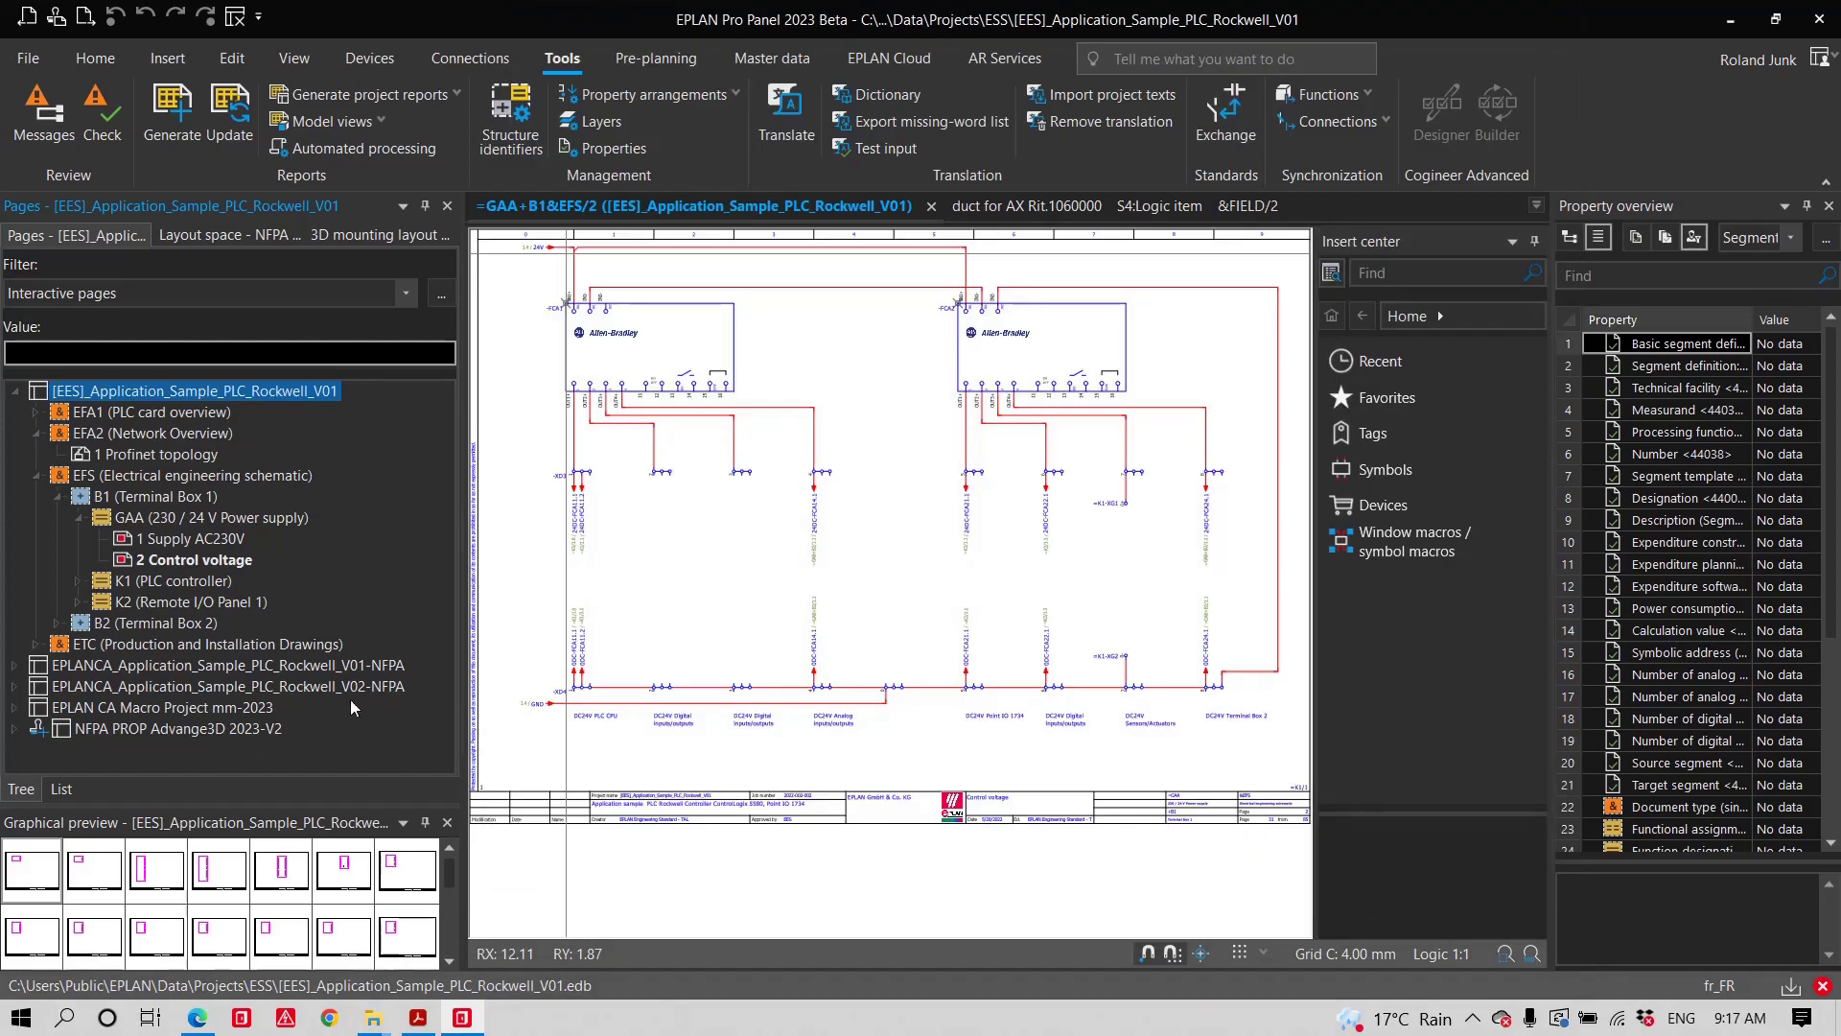
- Expand the V02-NFPA project's page structure and open the Network Overview's 1 Profinet topology page
click(359, 687)
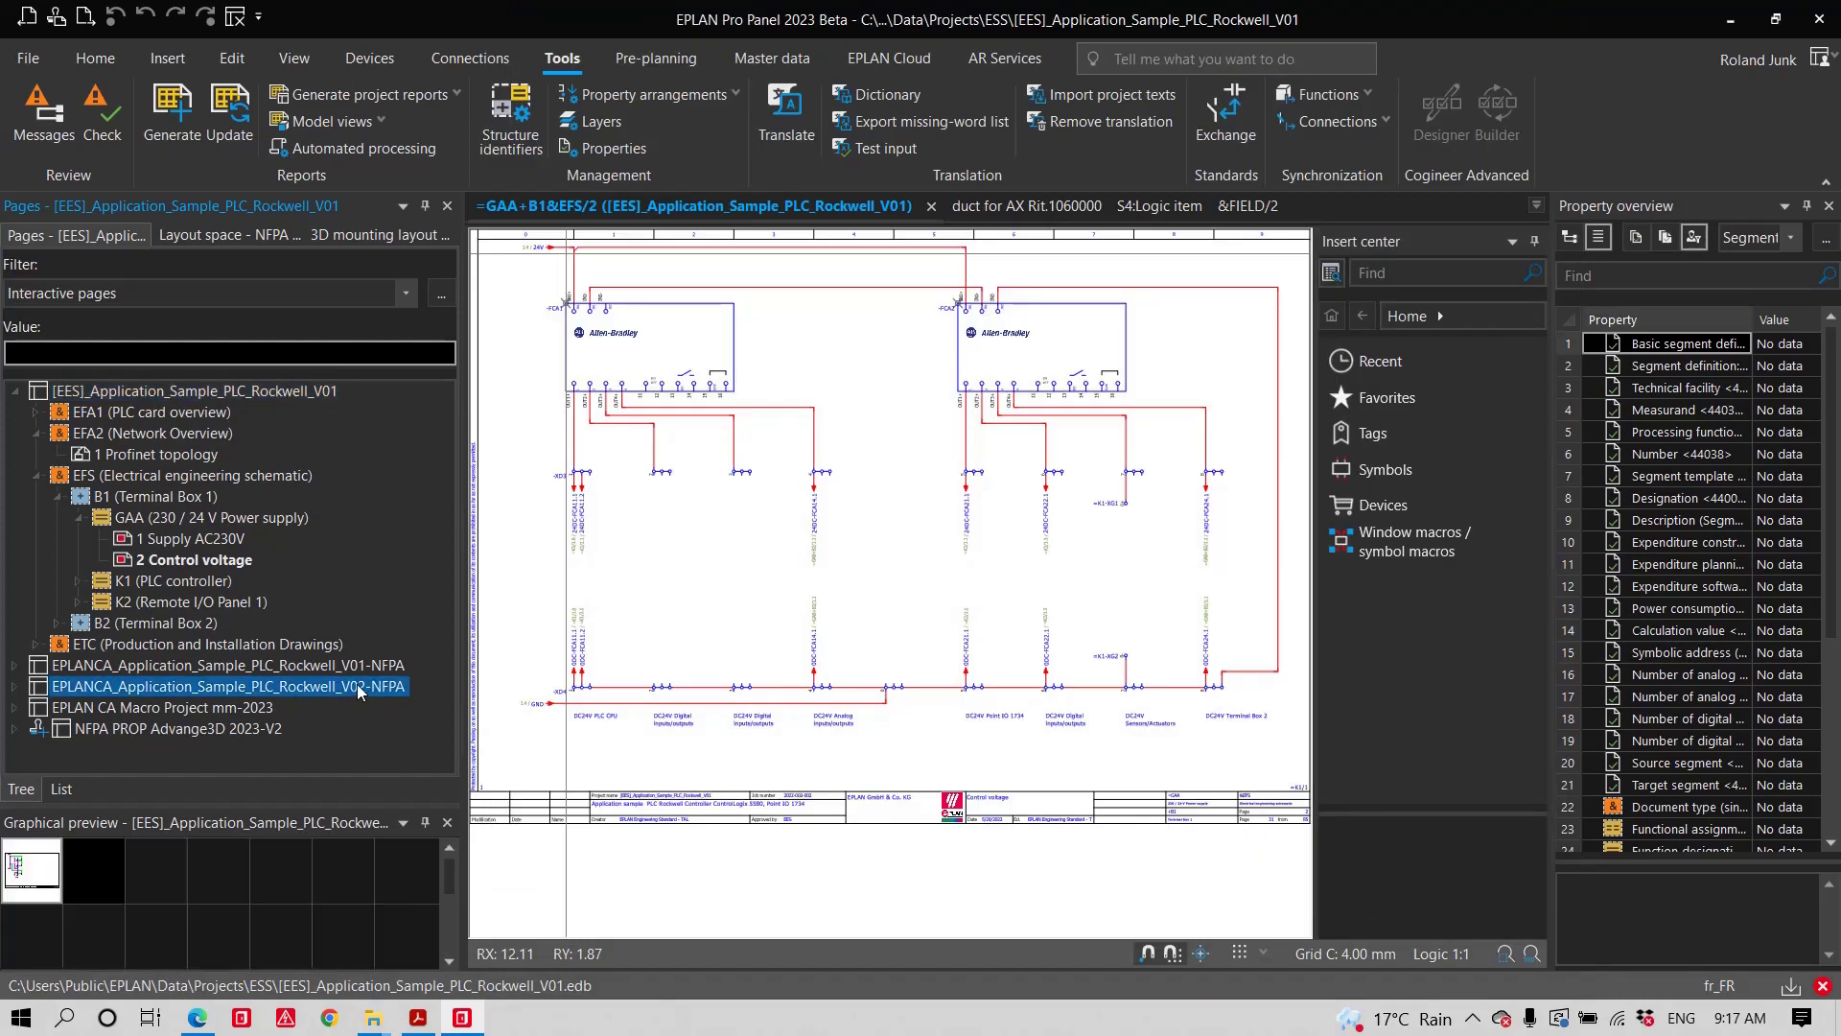
click(15, 391)
click(297, 434)
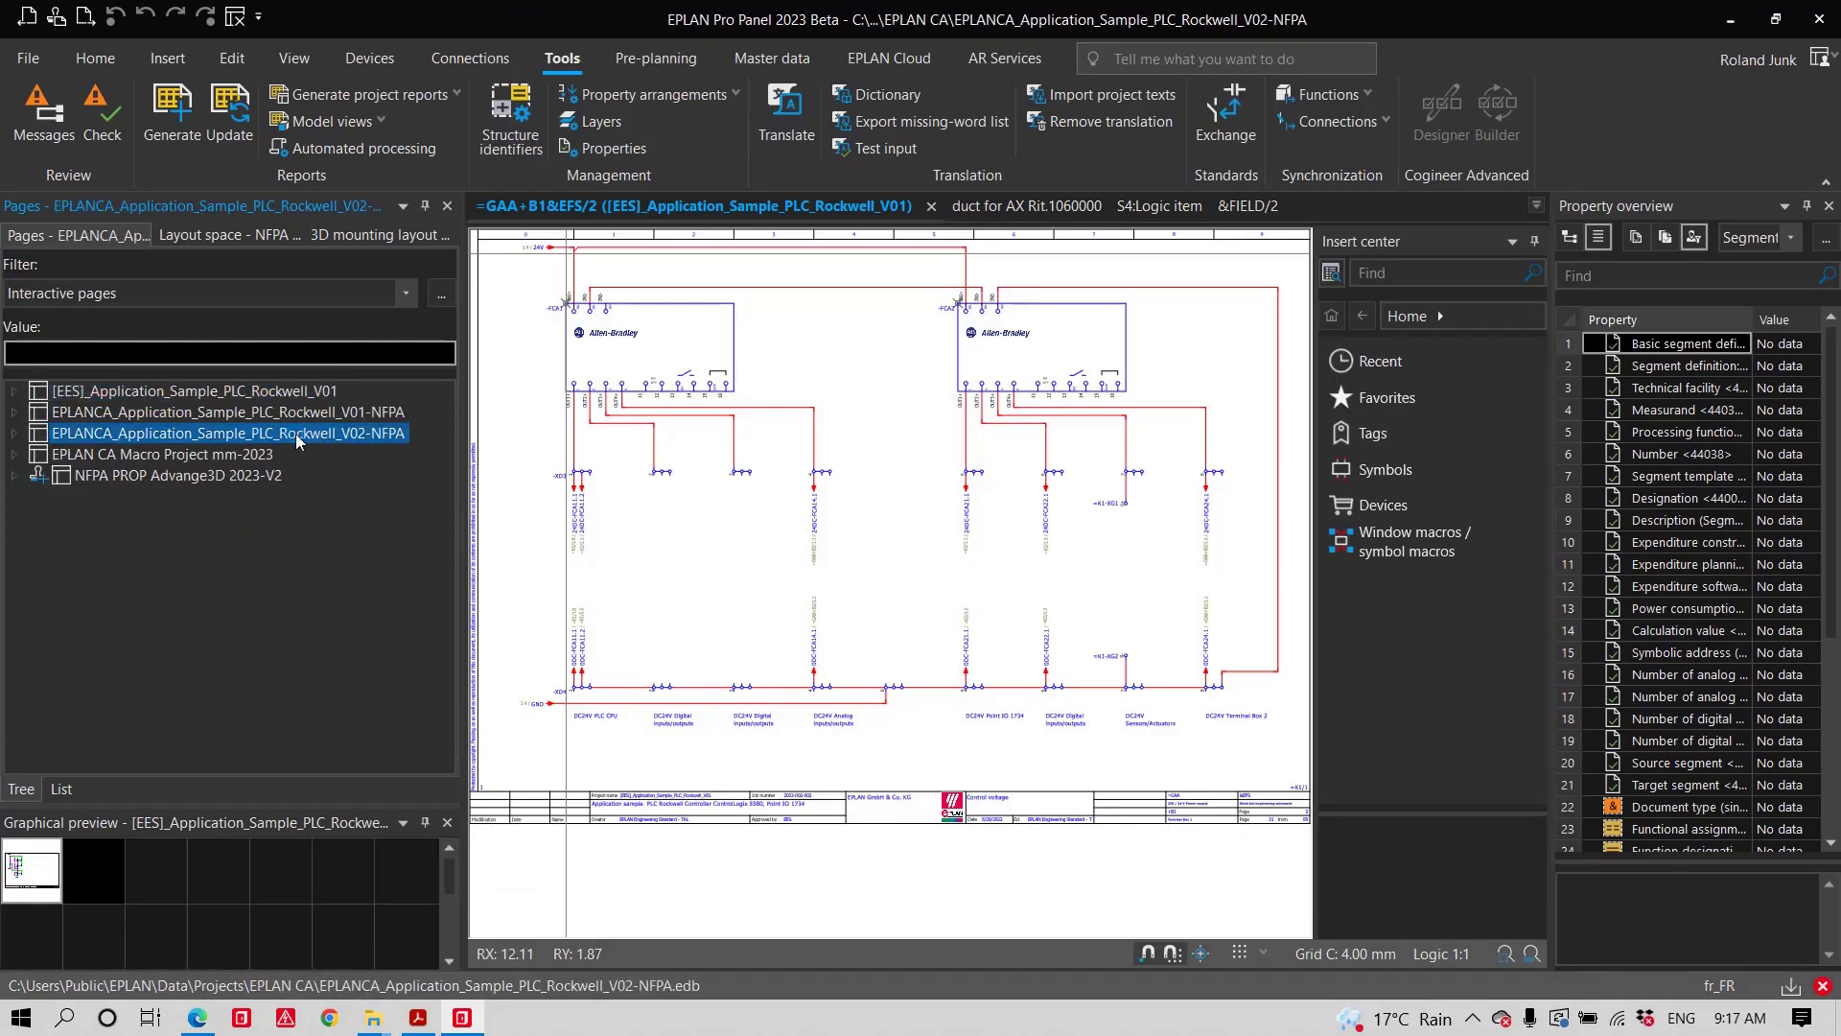
double_click(297, 436)
click(199, 494)
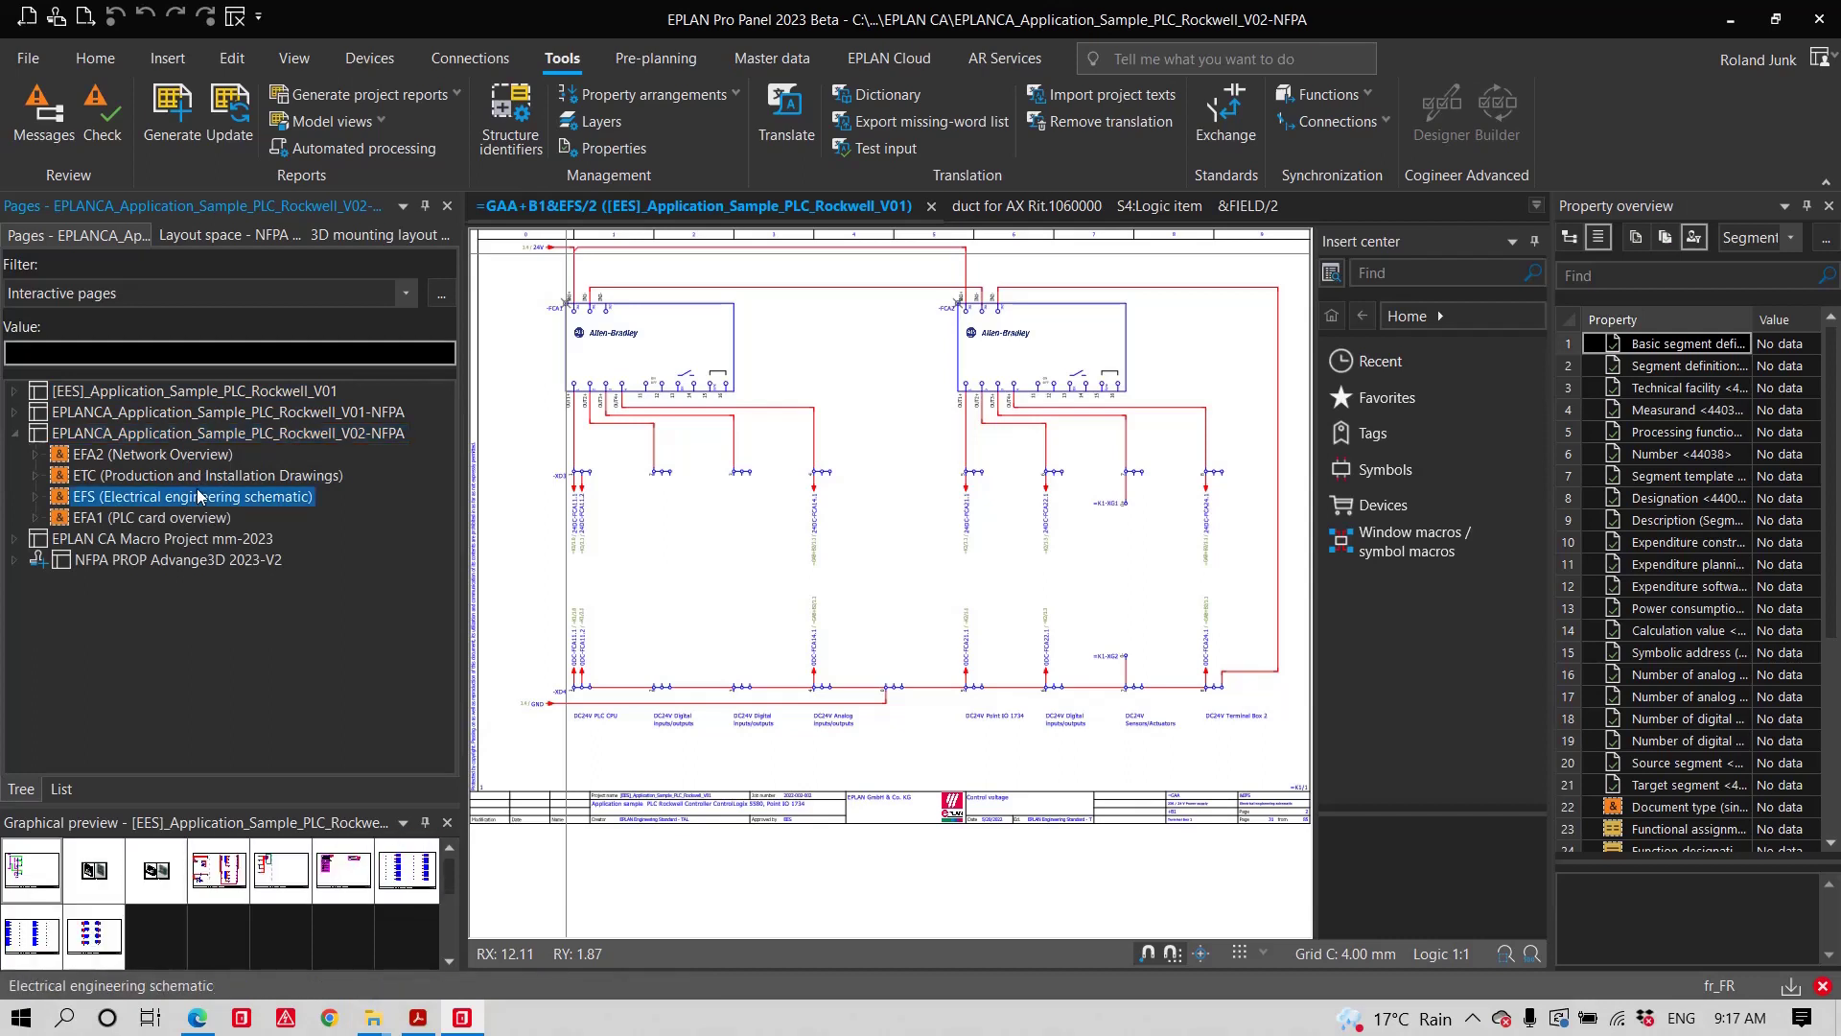
click(193, 474)
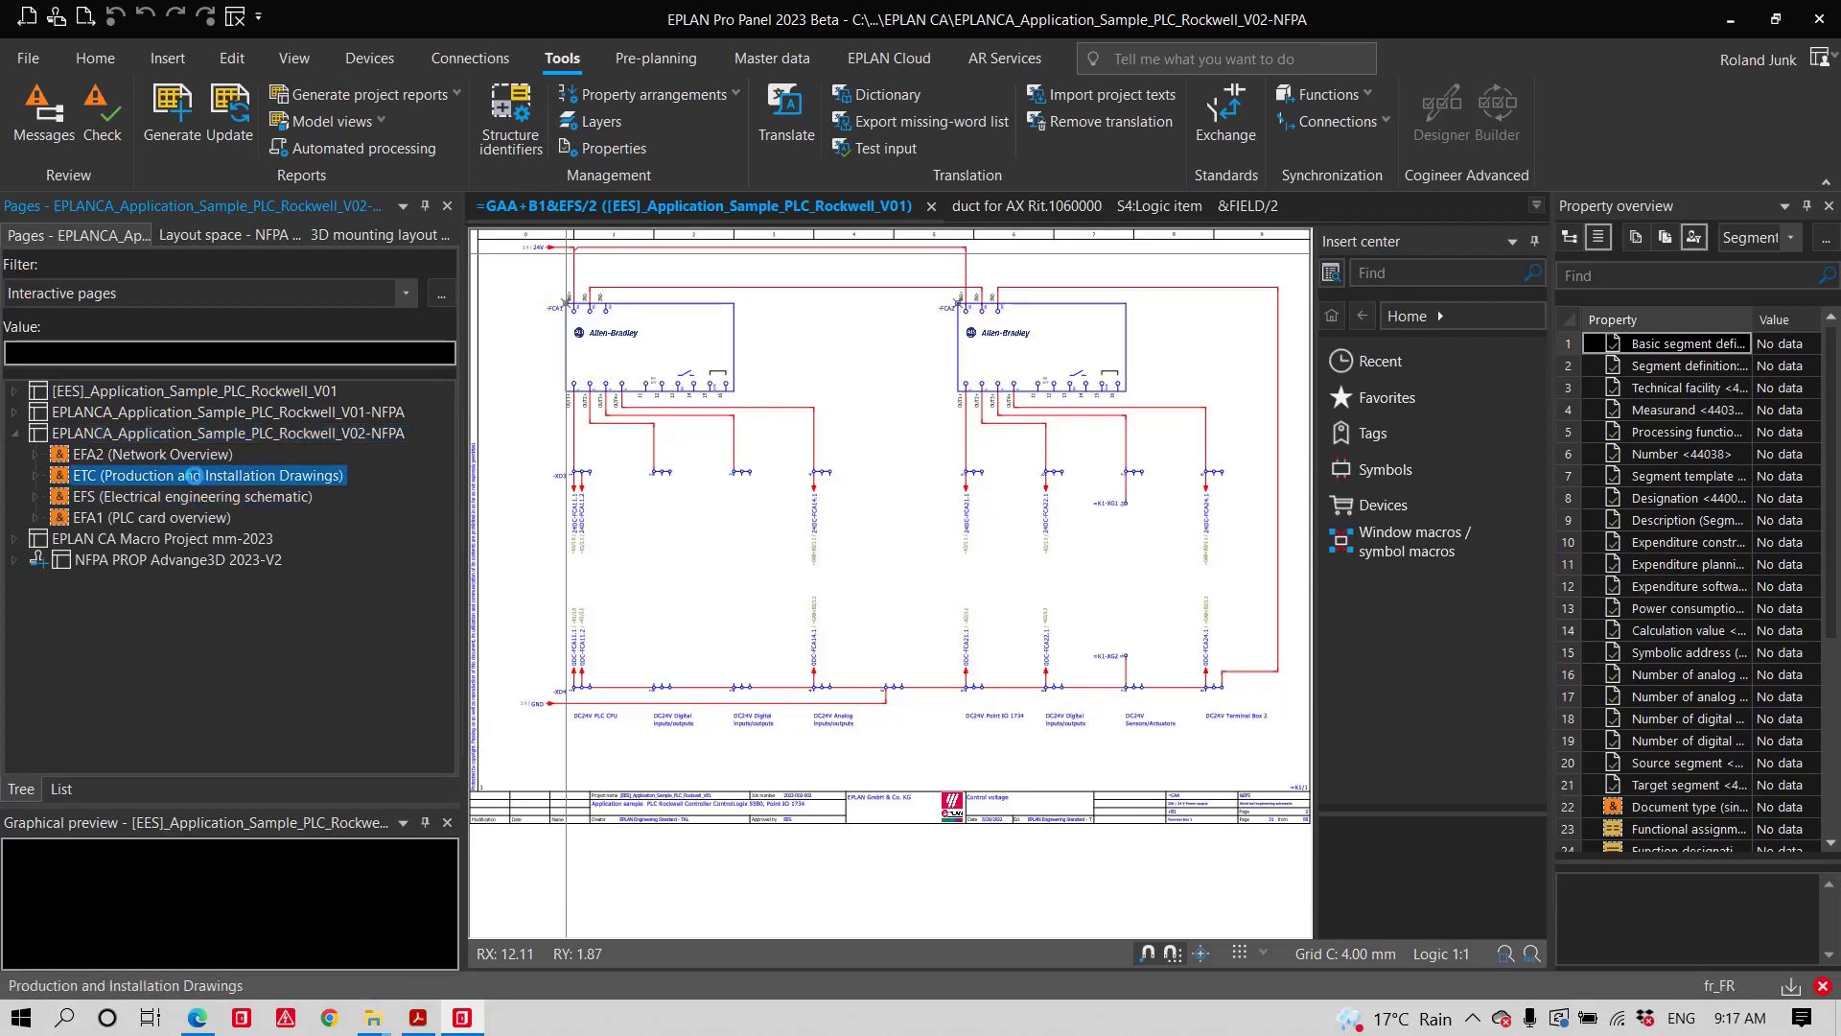
click(182, 454)
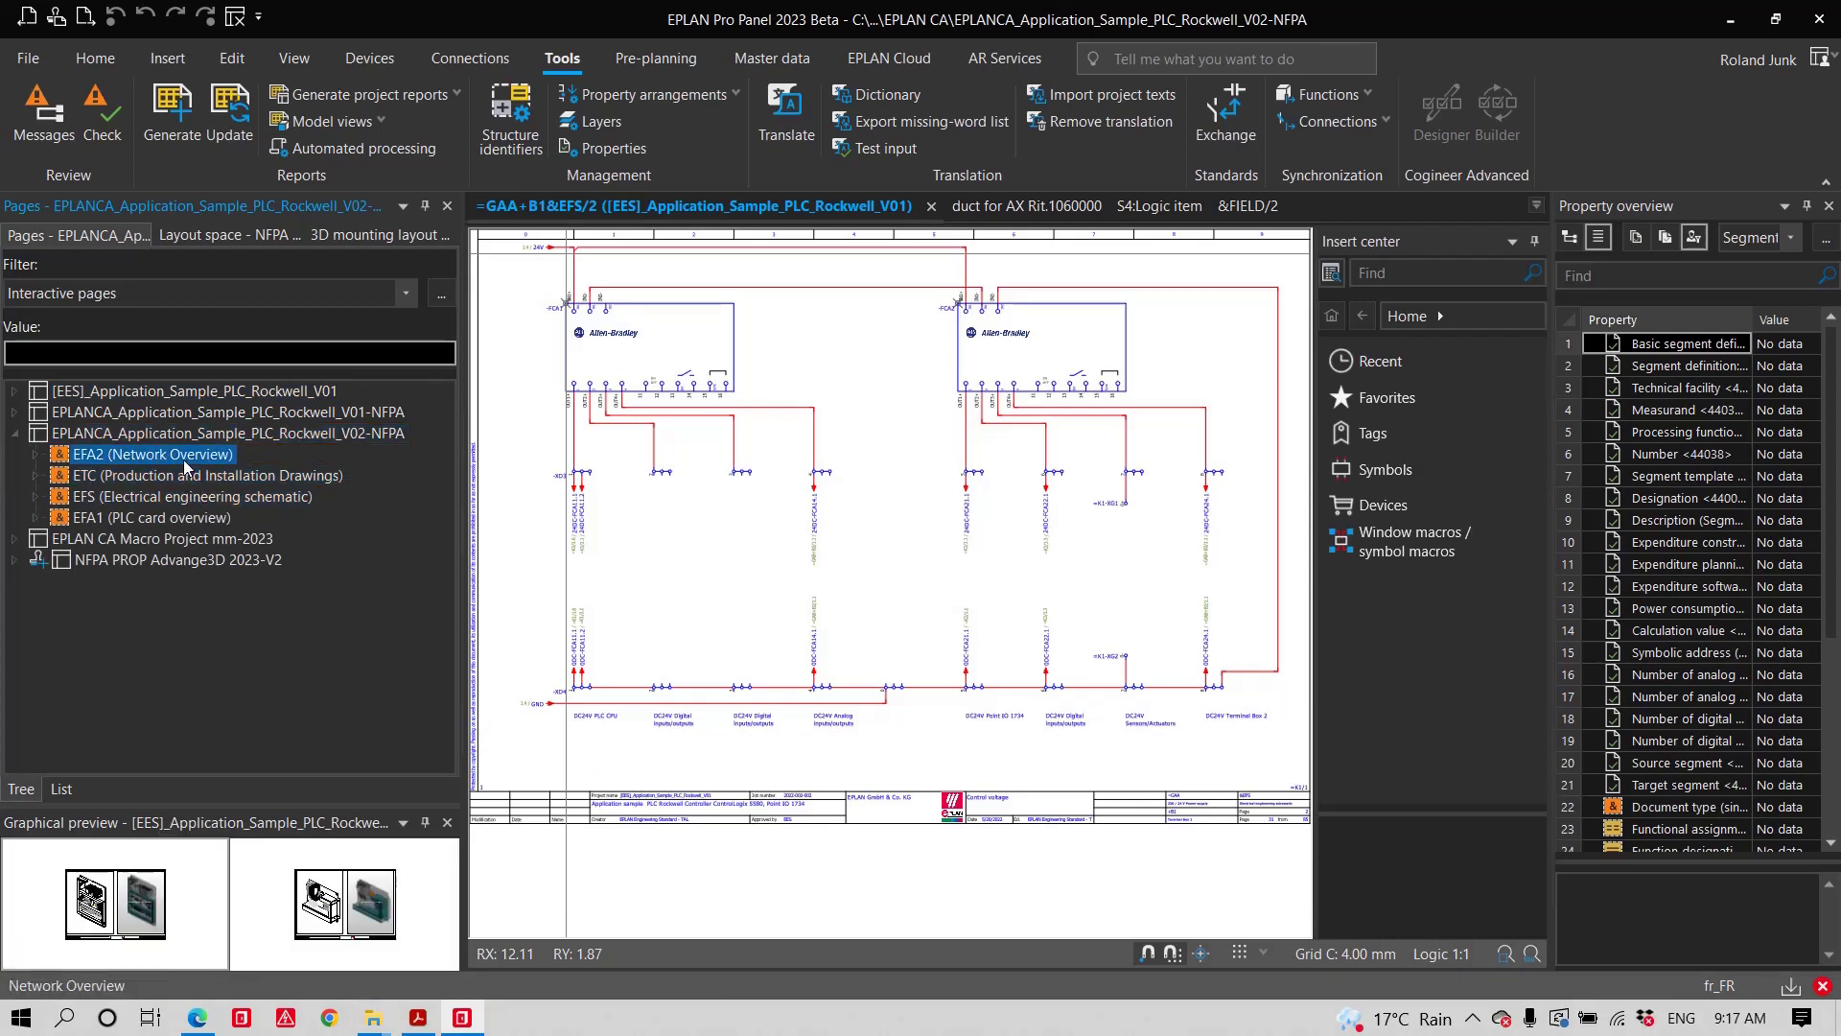
click(238, 908)
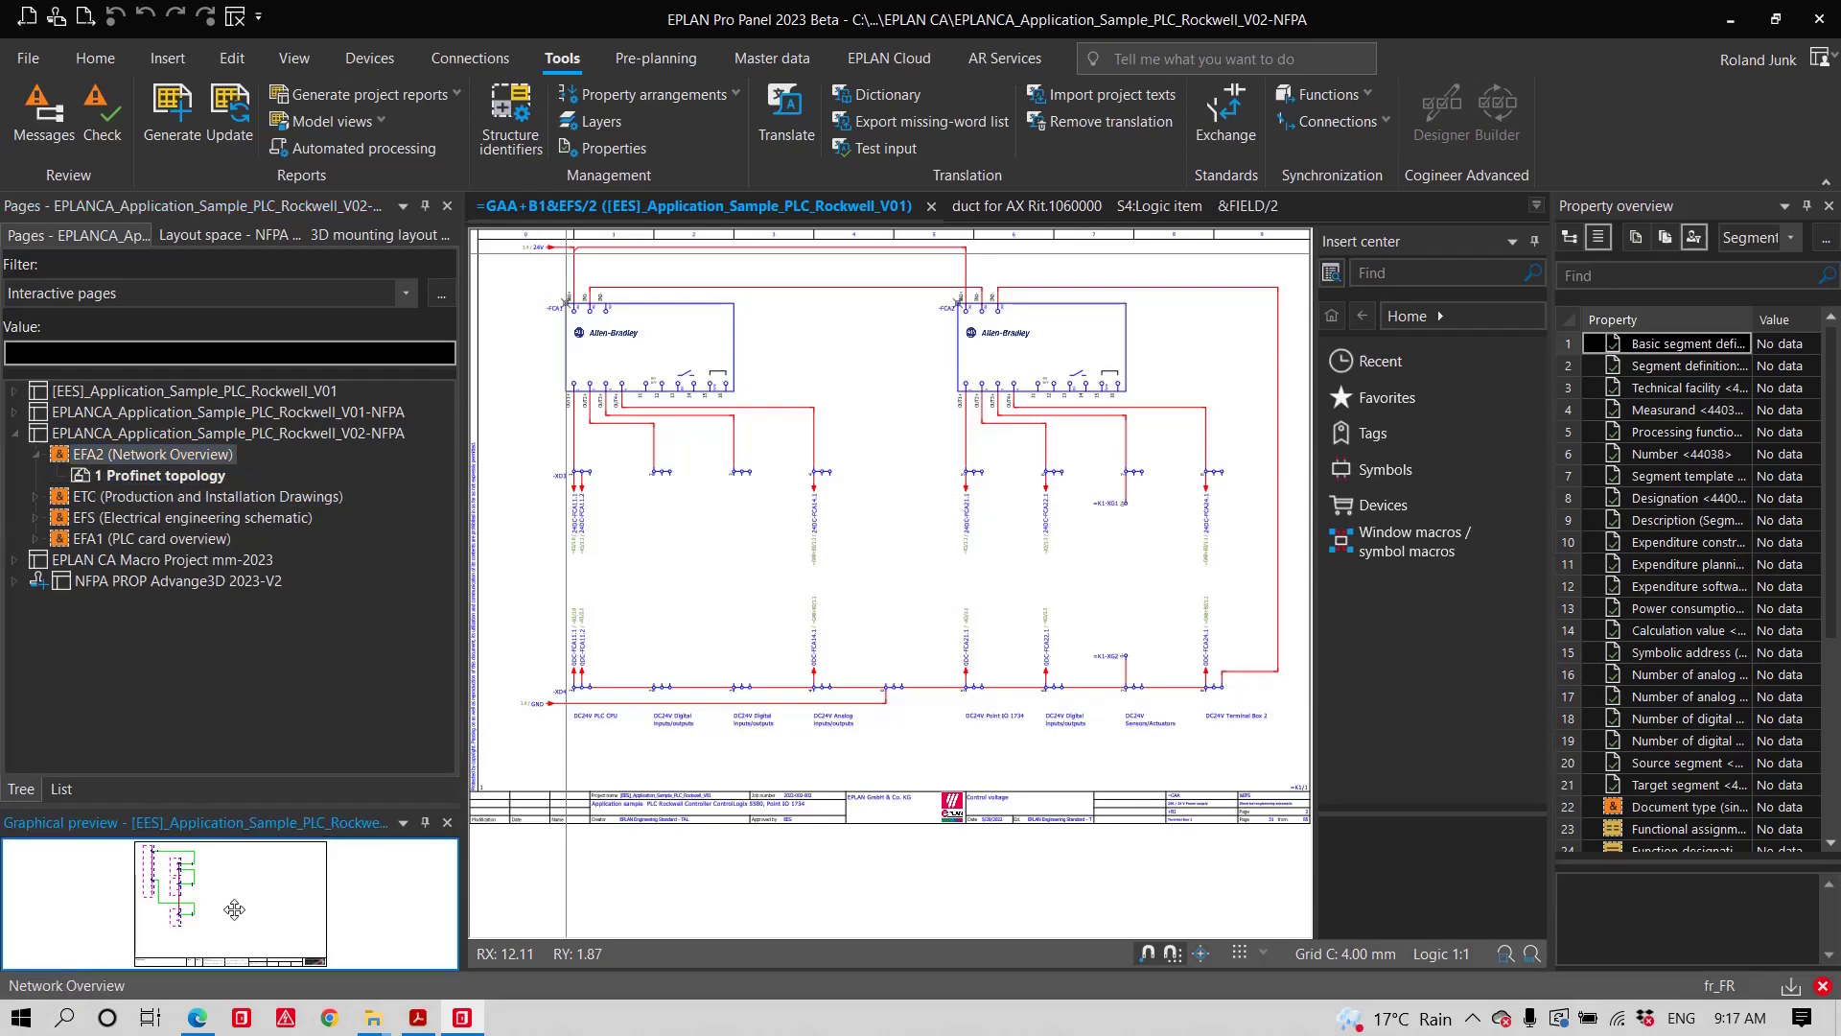
double_click(234, 908)
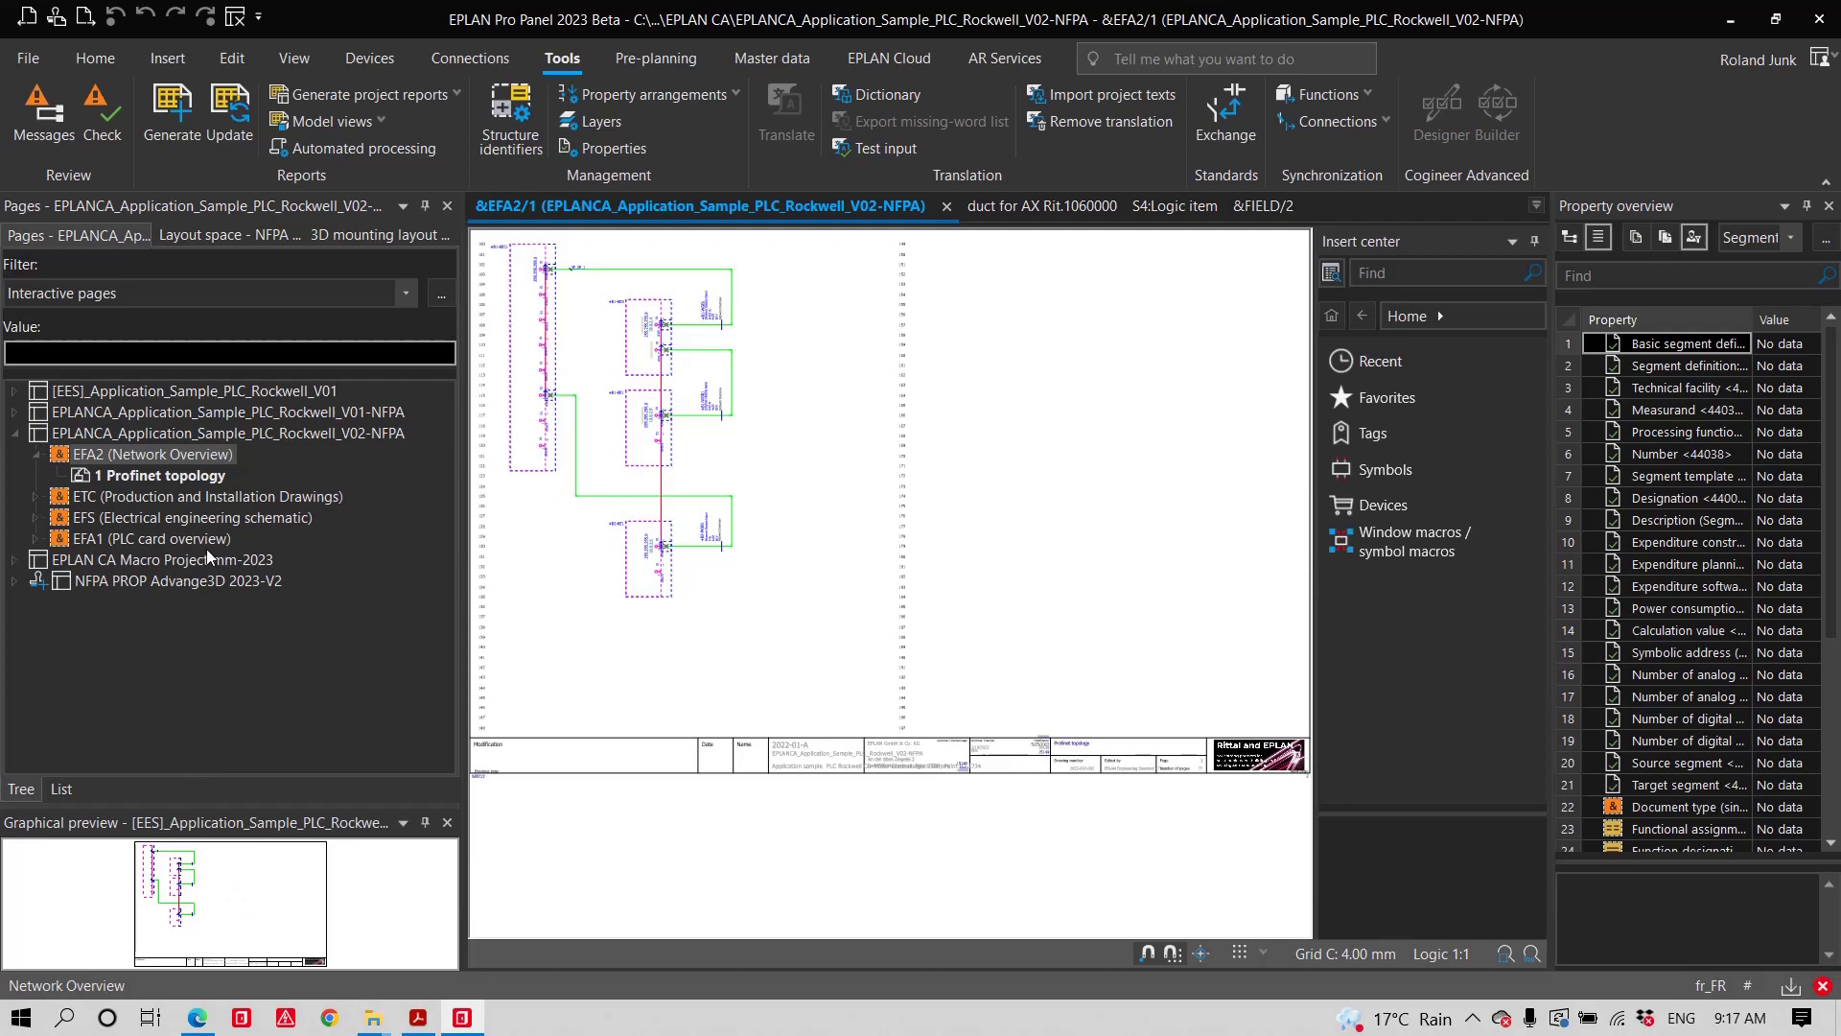
- Open the 1 Supply AC230V, ControlLogix 5580 rack and digital input module (=K1+B1/20) pages
click(215, 515)
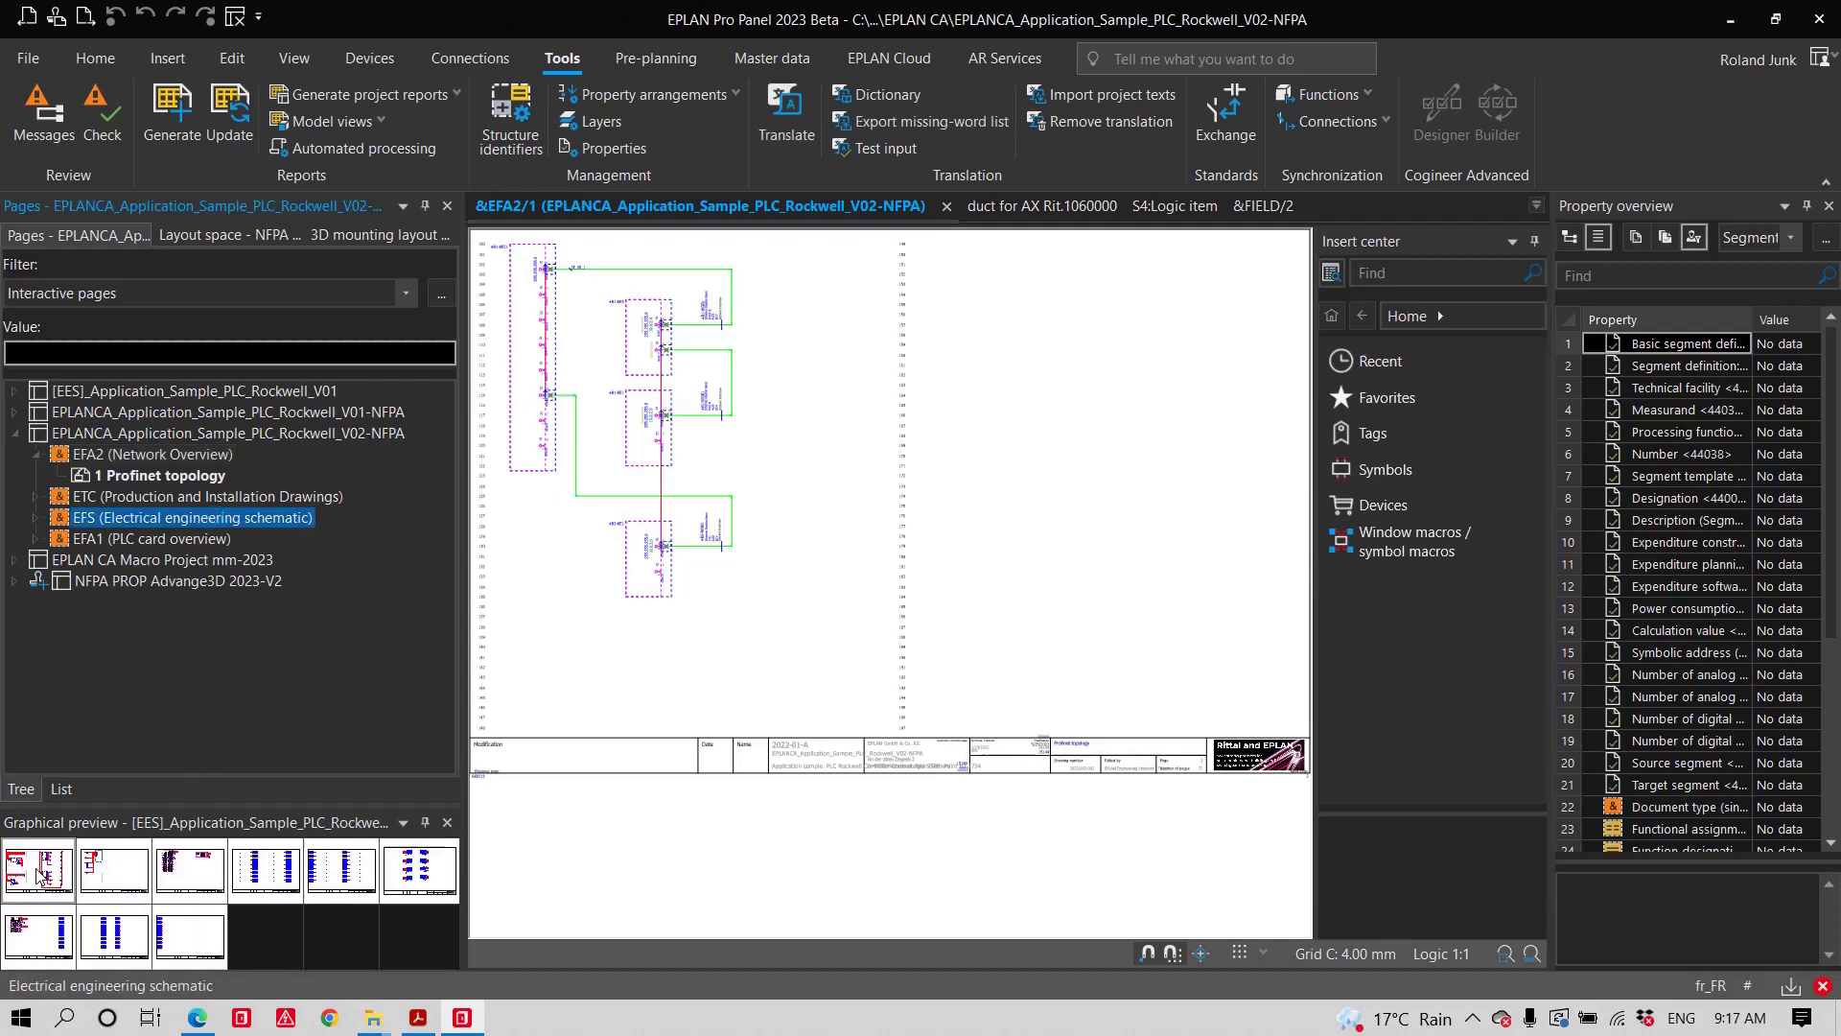
click(38, 873)
double_click(38, 873)
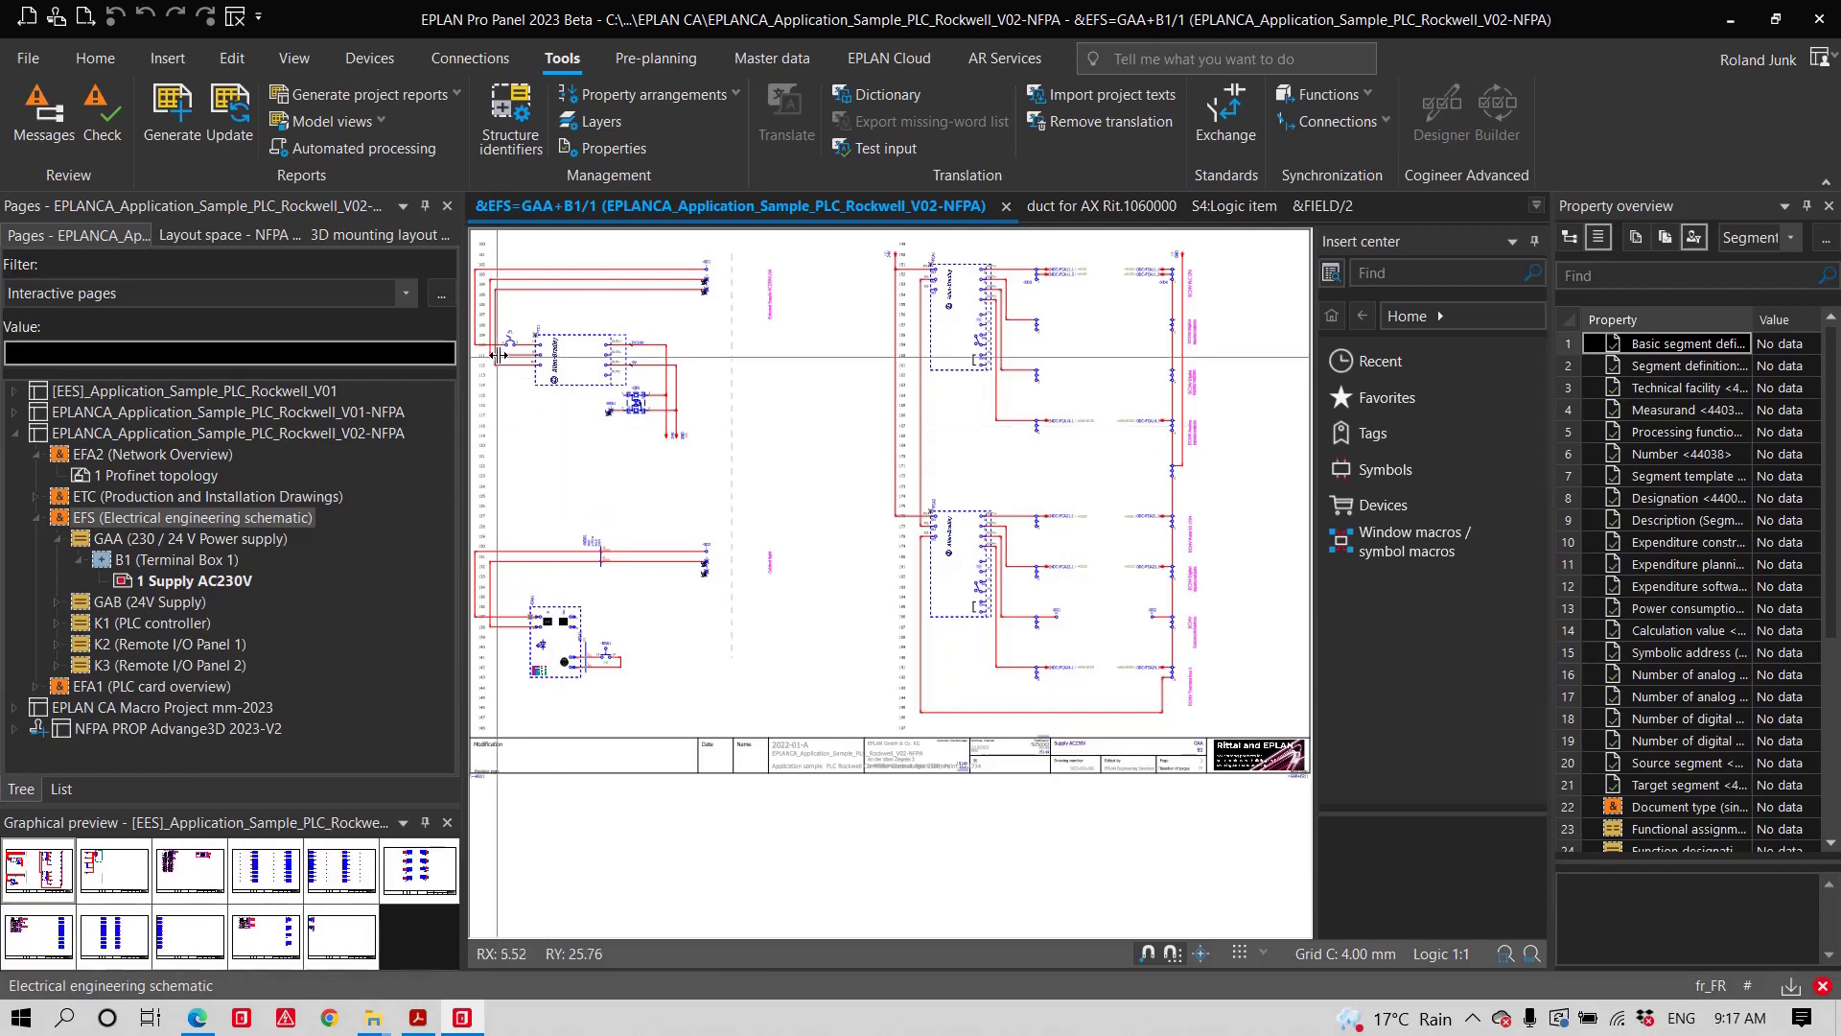
scroll(479, 326, up, 2)
scroll(479, 326, up, 2)
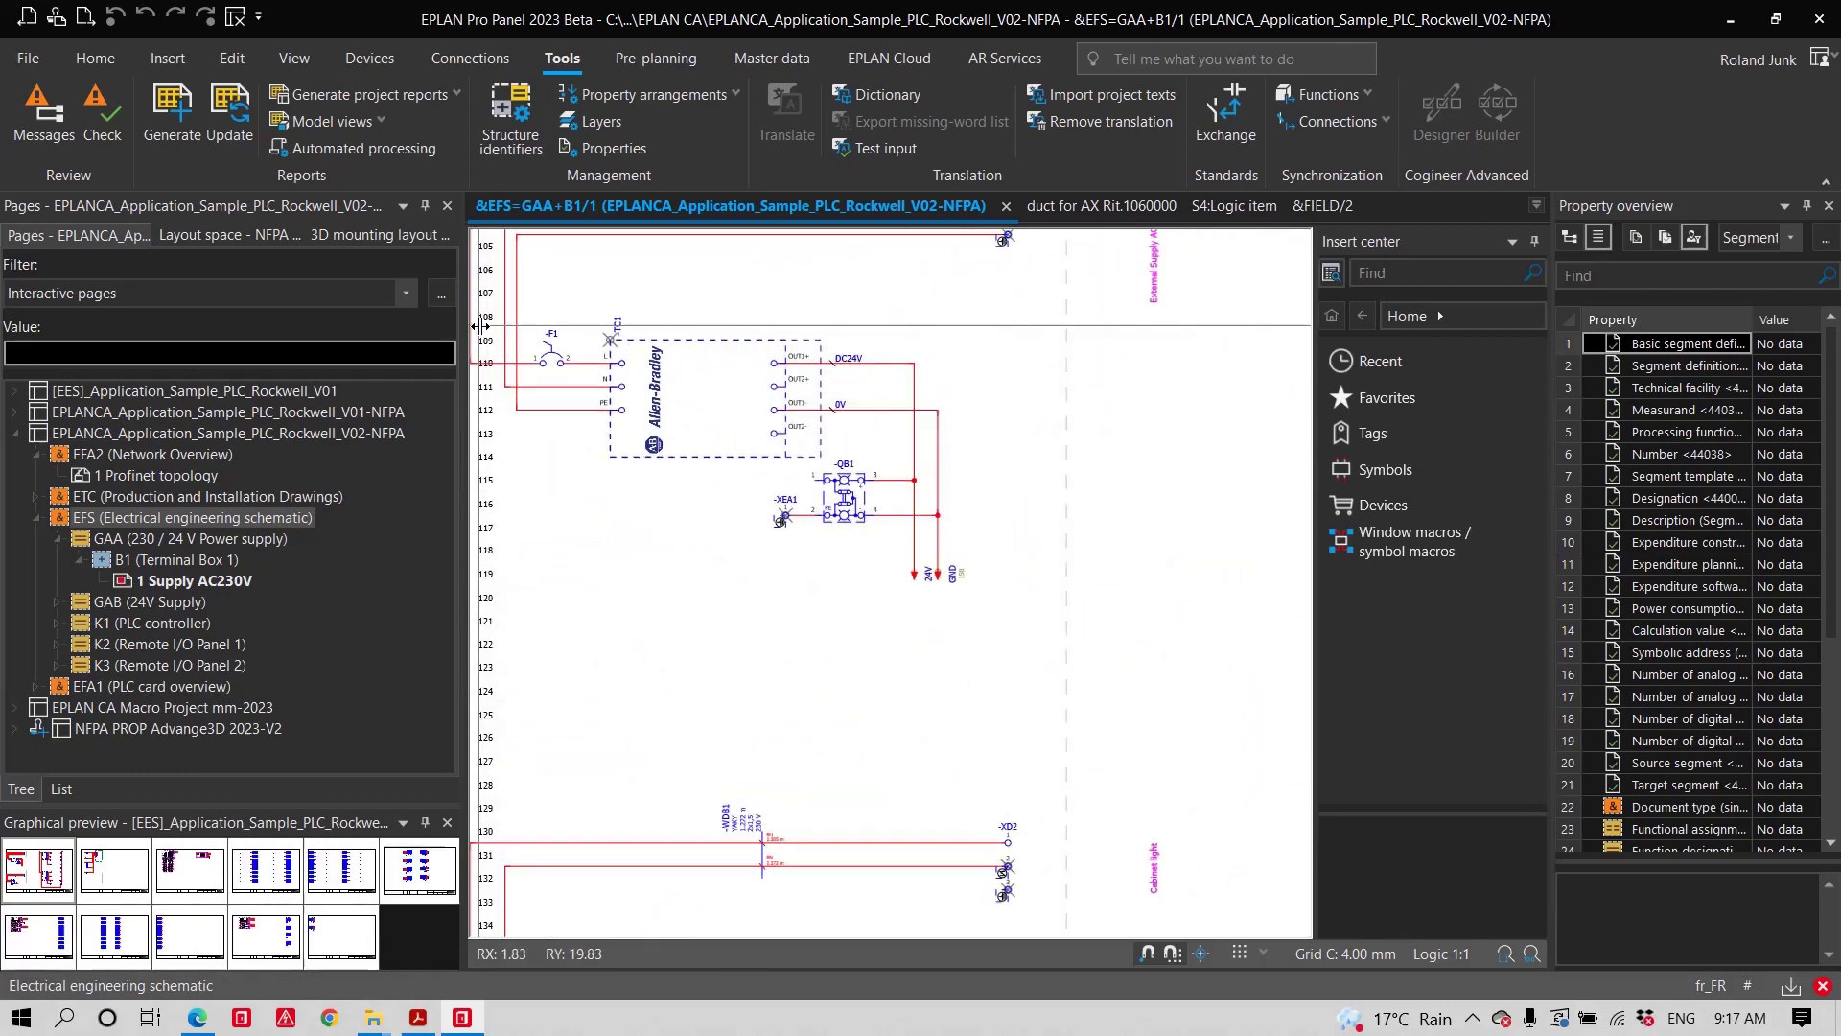
scroll(480, 326, down, 4)
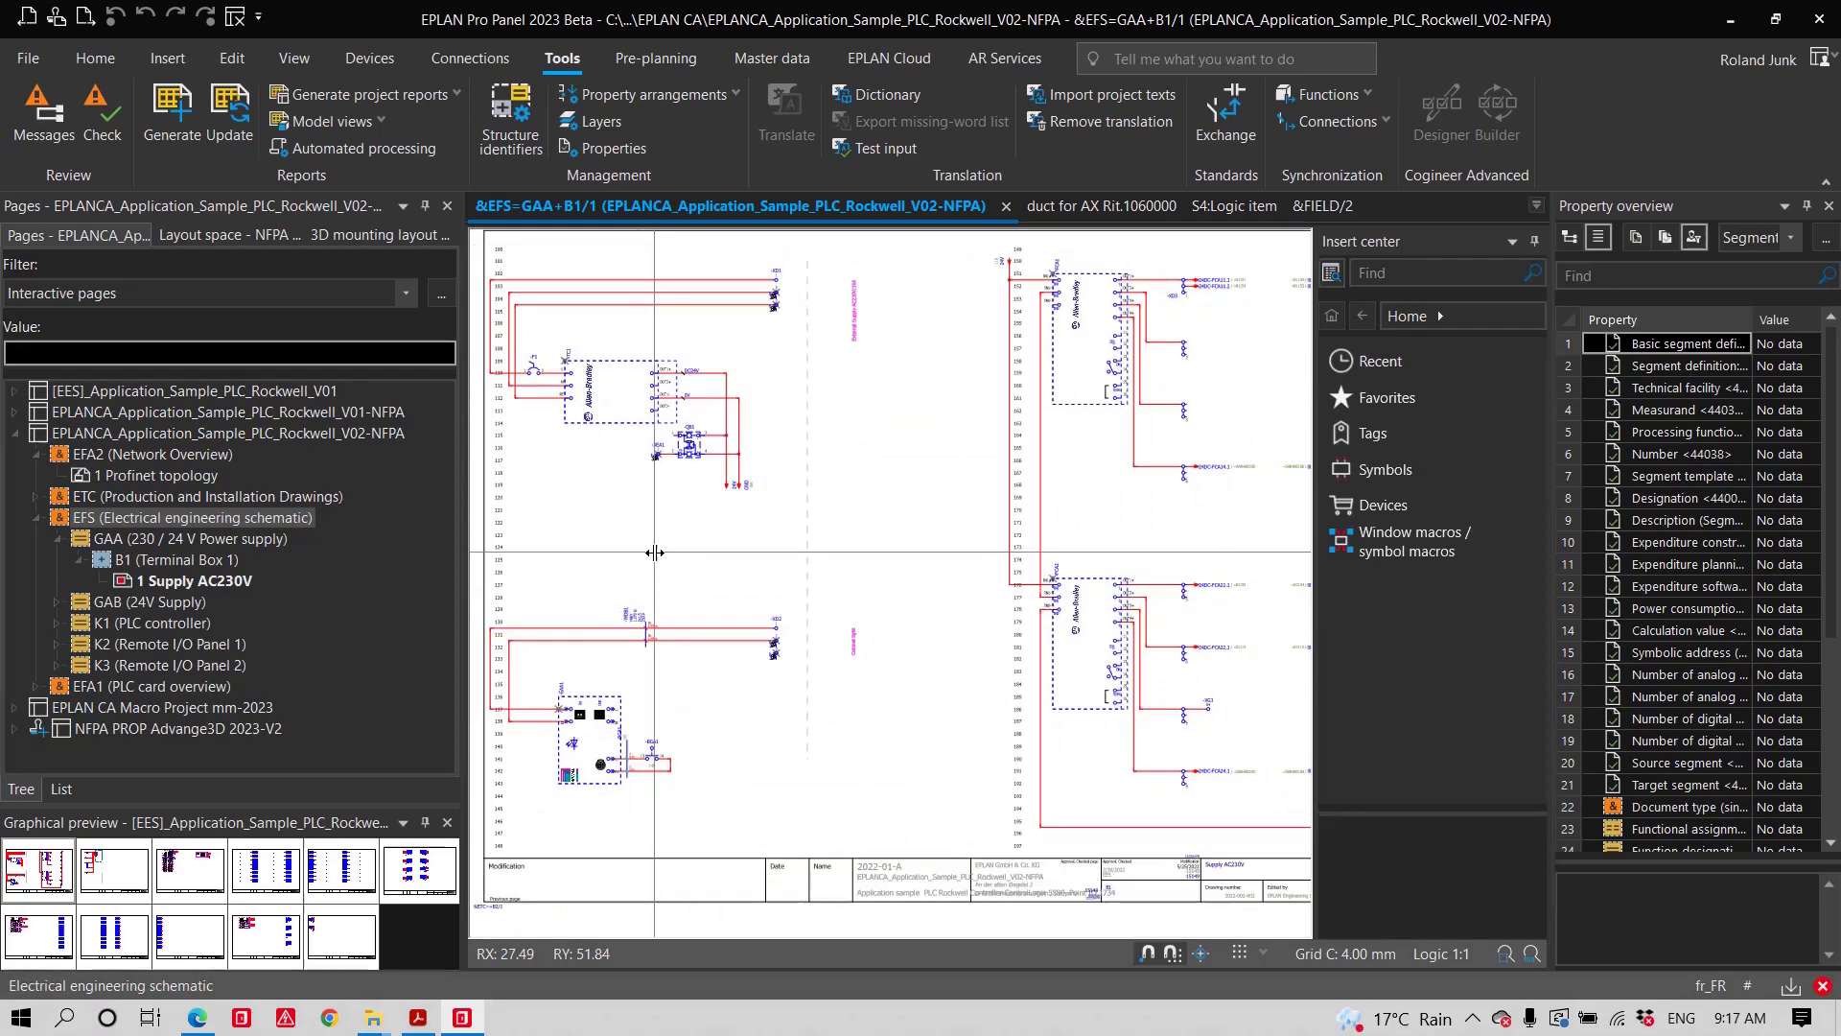
scroll(652, 576, down, 1)
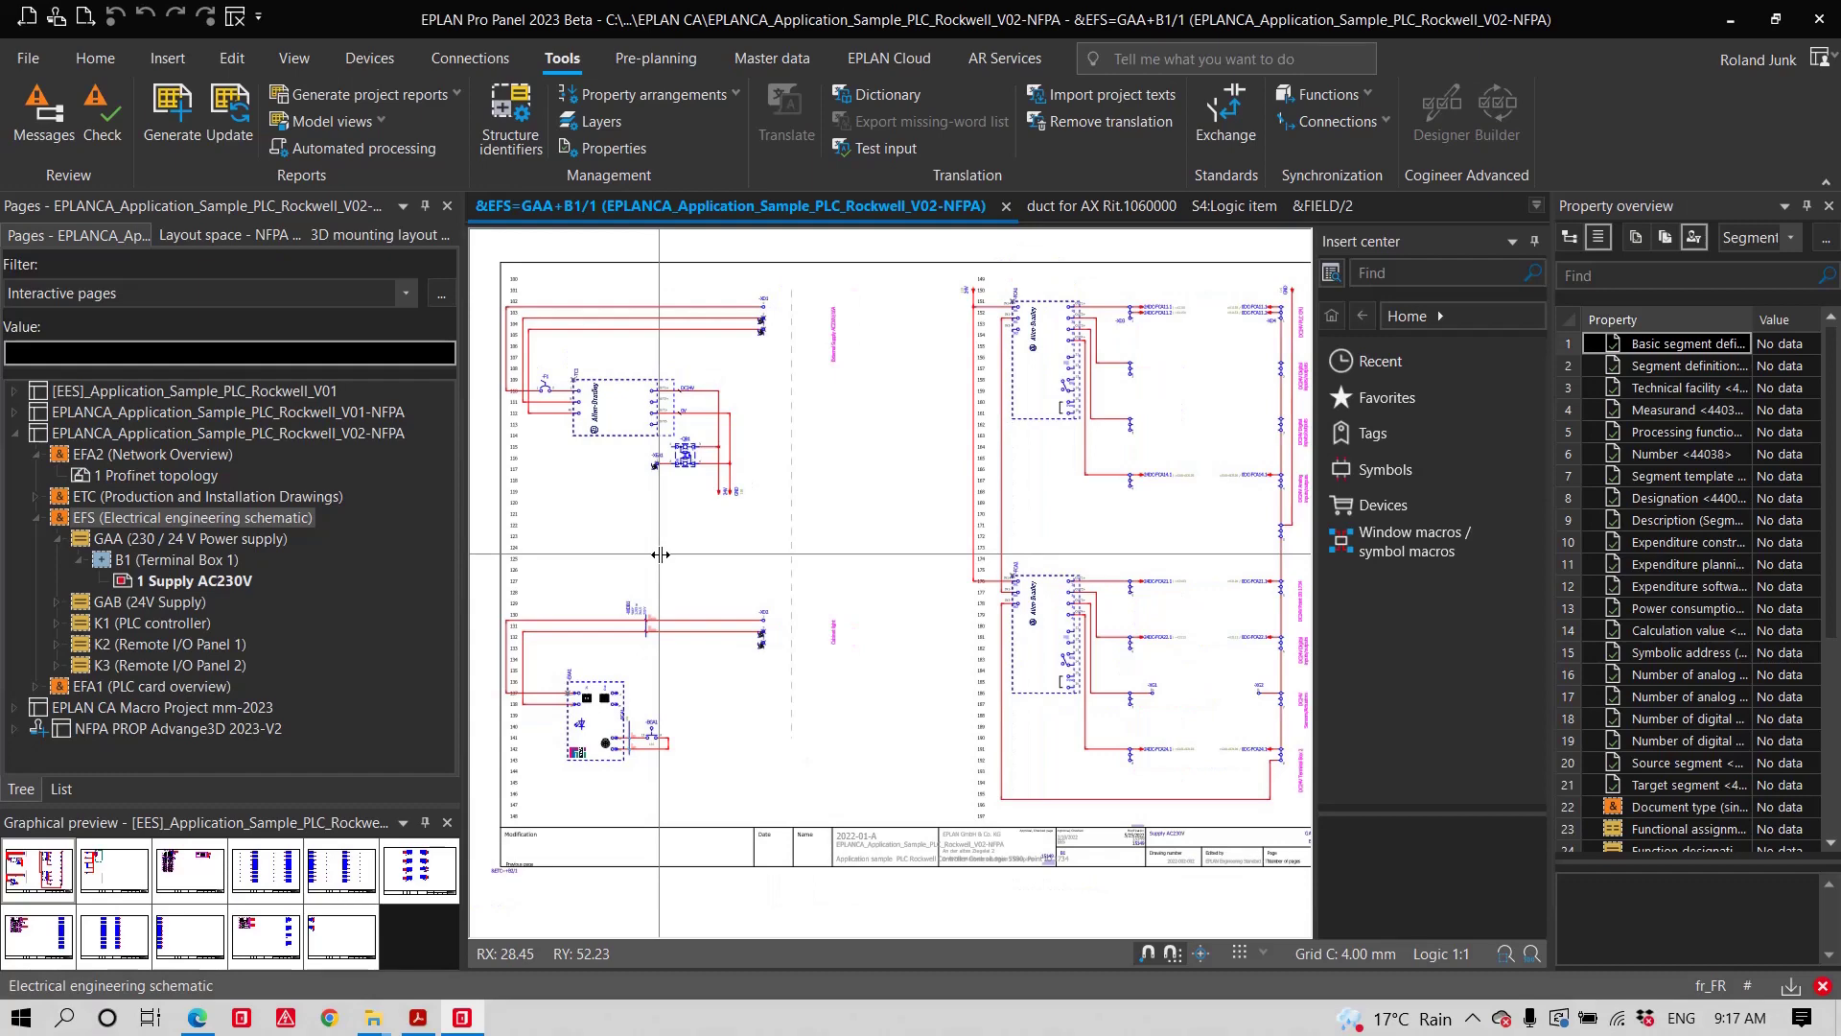
double_click(190, 873)
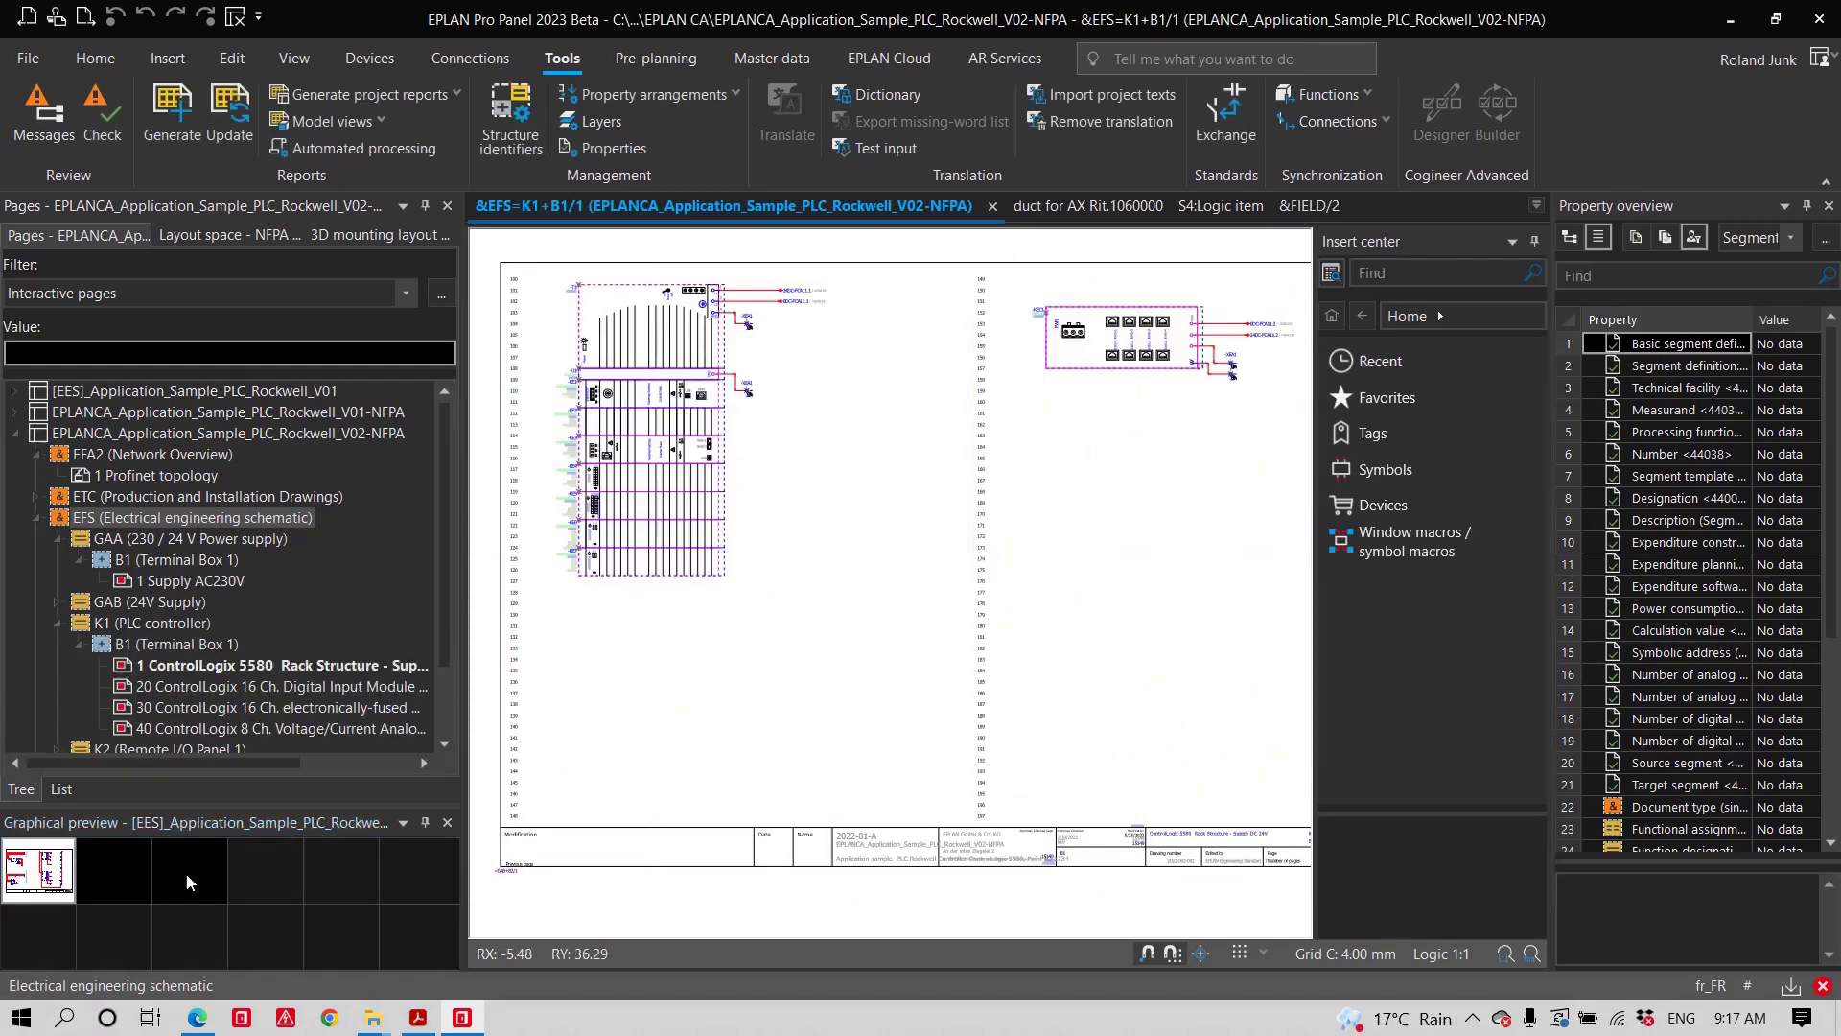
double_click(288, 878)
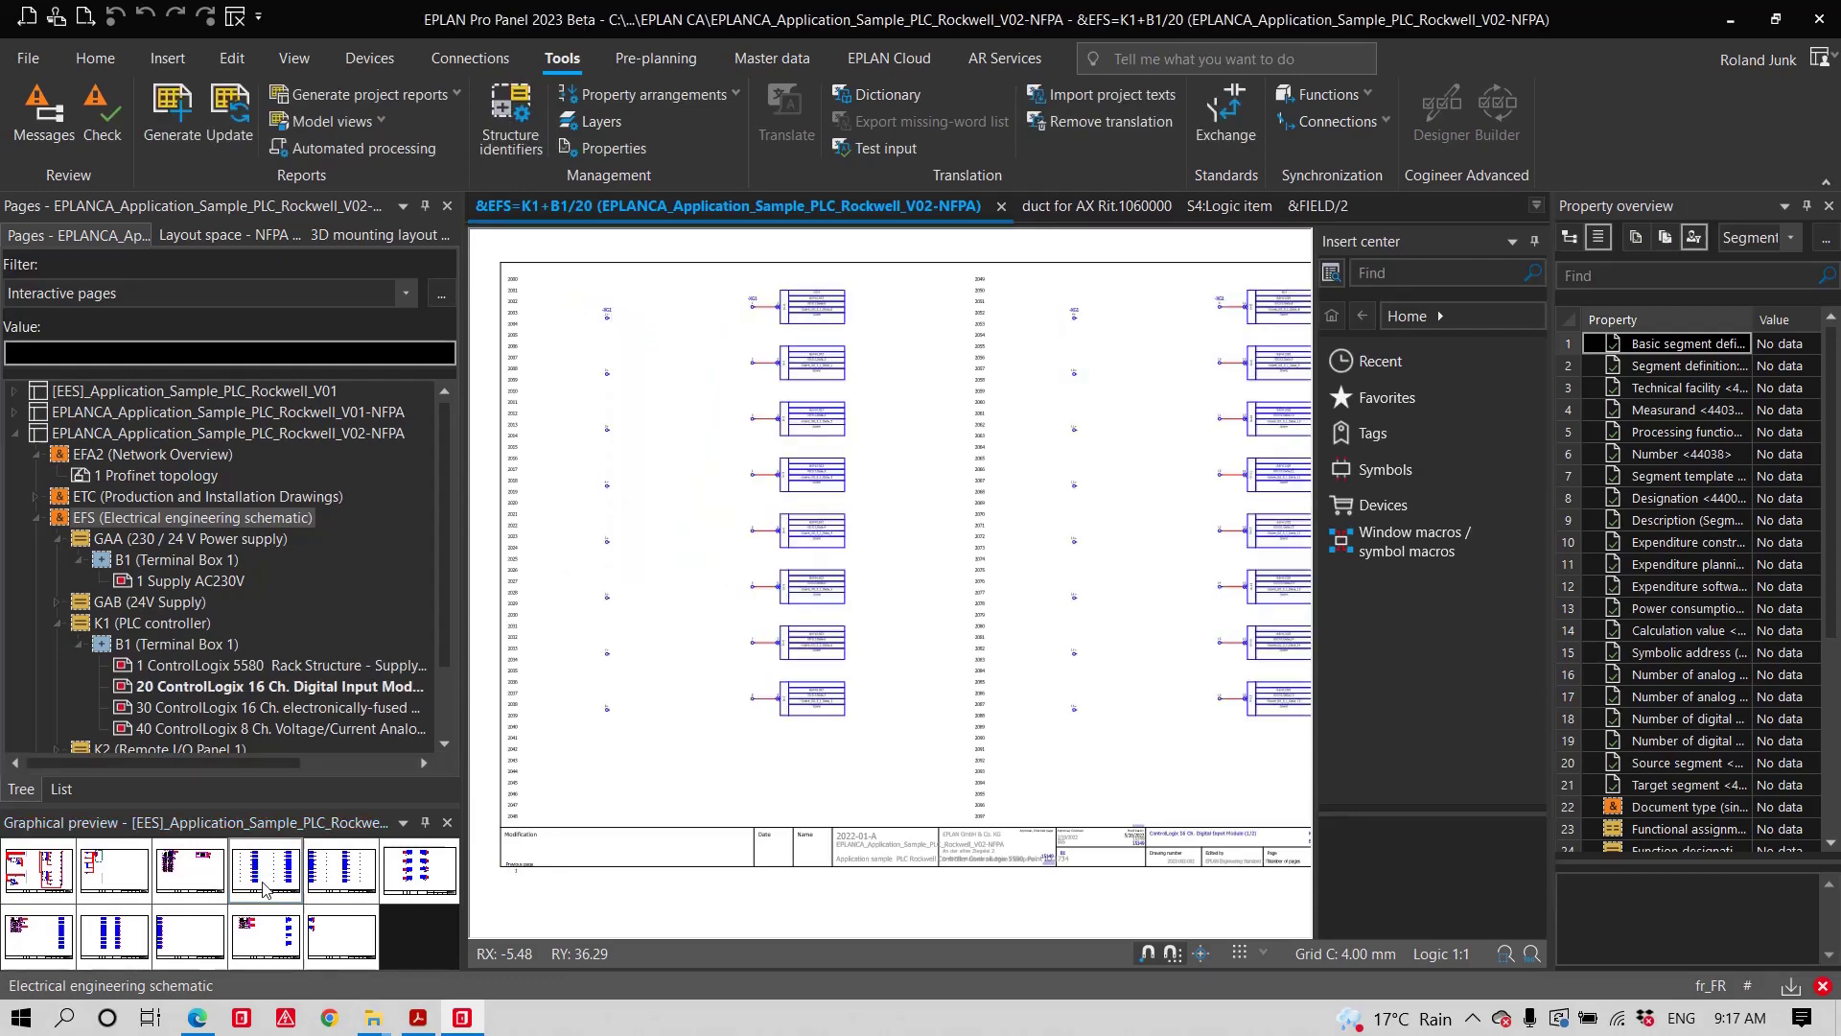
click(1237, 110)
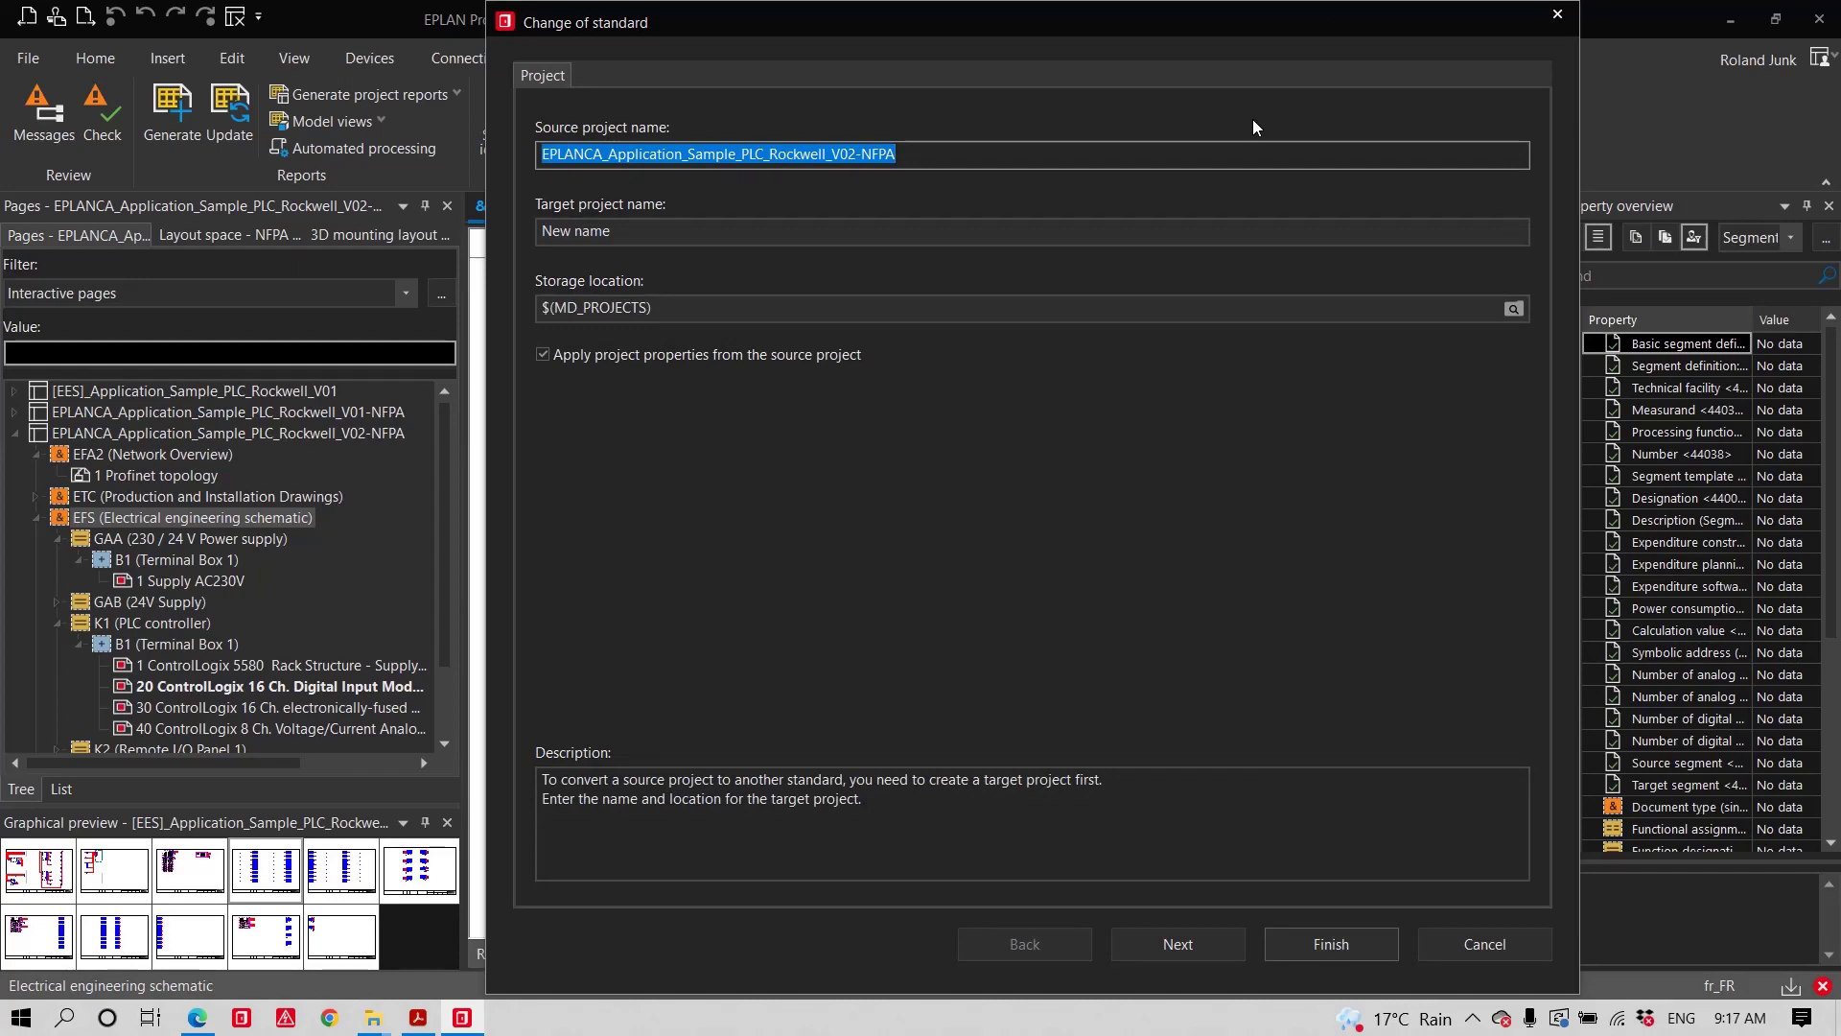
key(Escape)
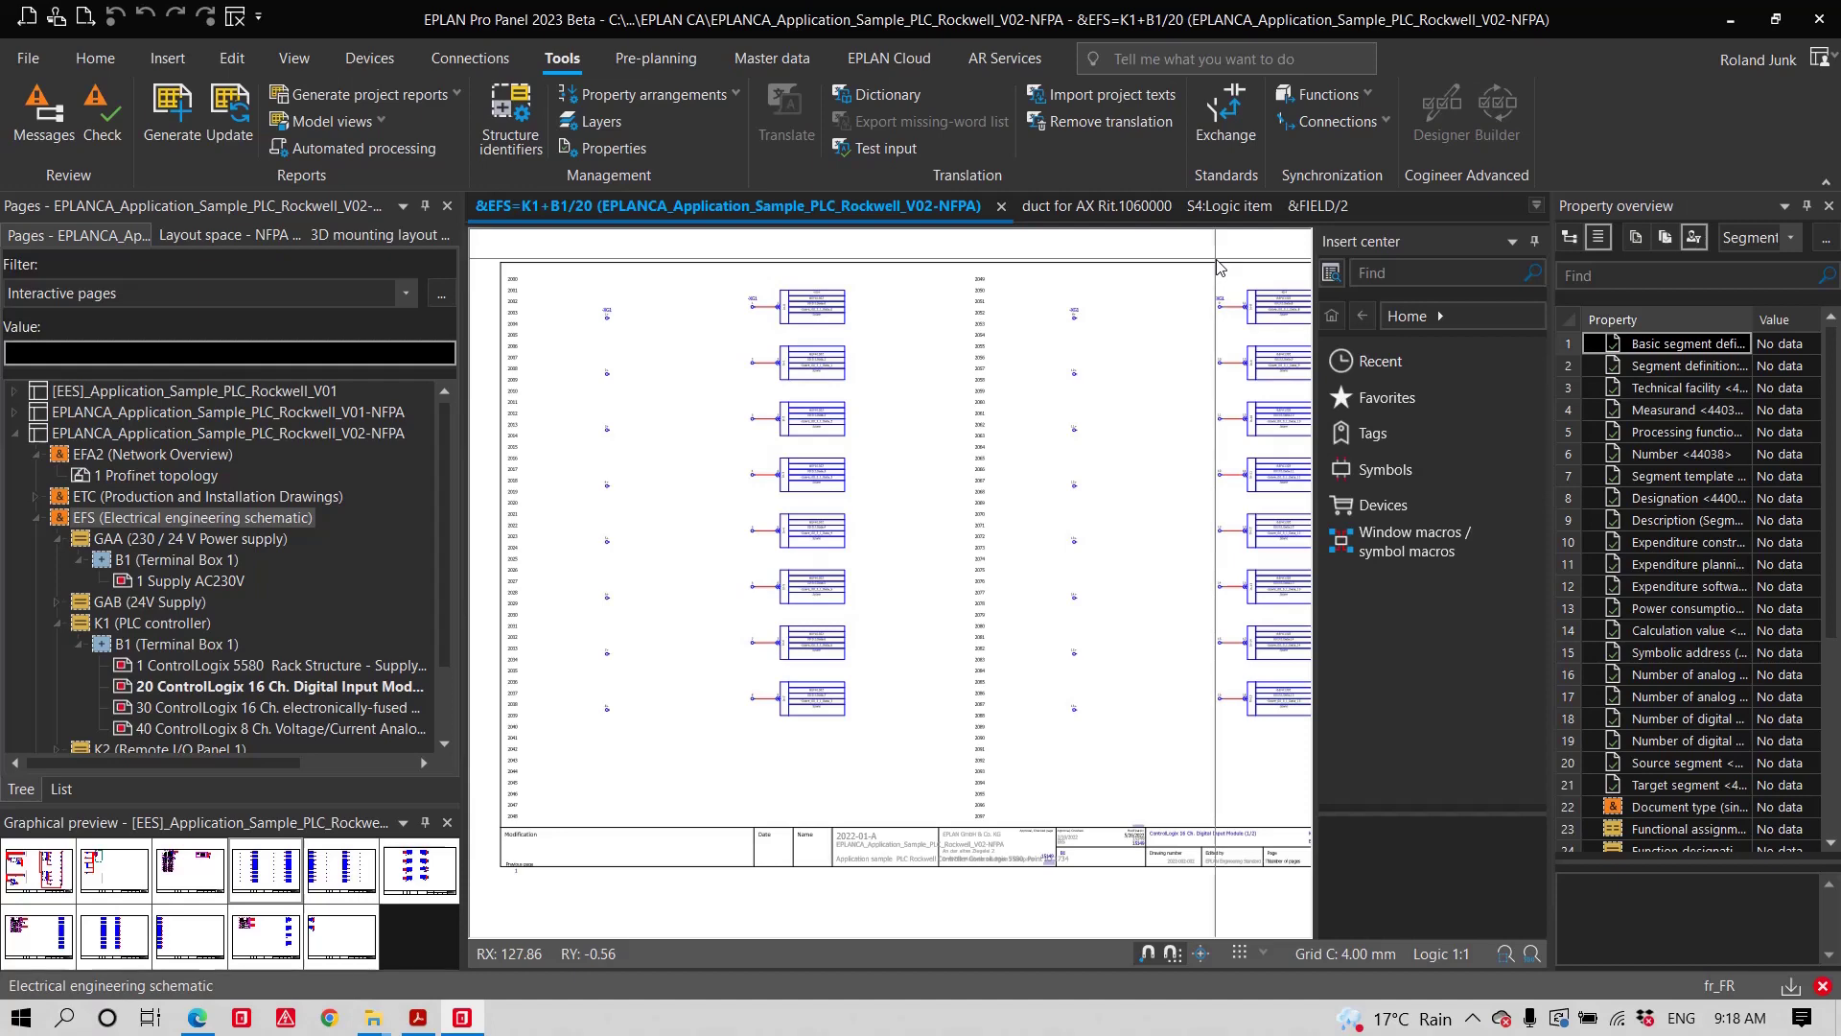
- Open the ControlLogix 5580 rack structure page, then return to 1 Supply AC230V and zoom in on power supply TC1
click(227, 667)
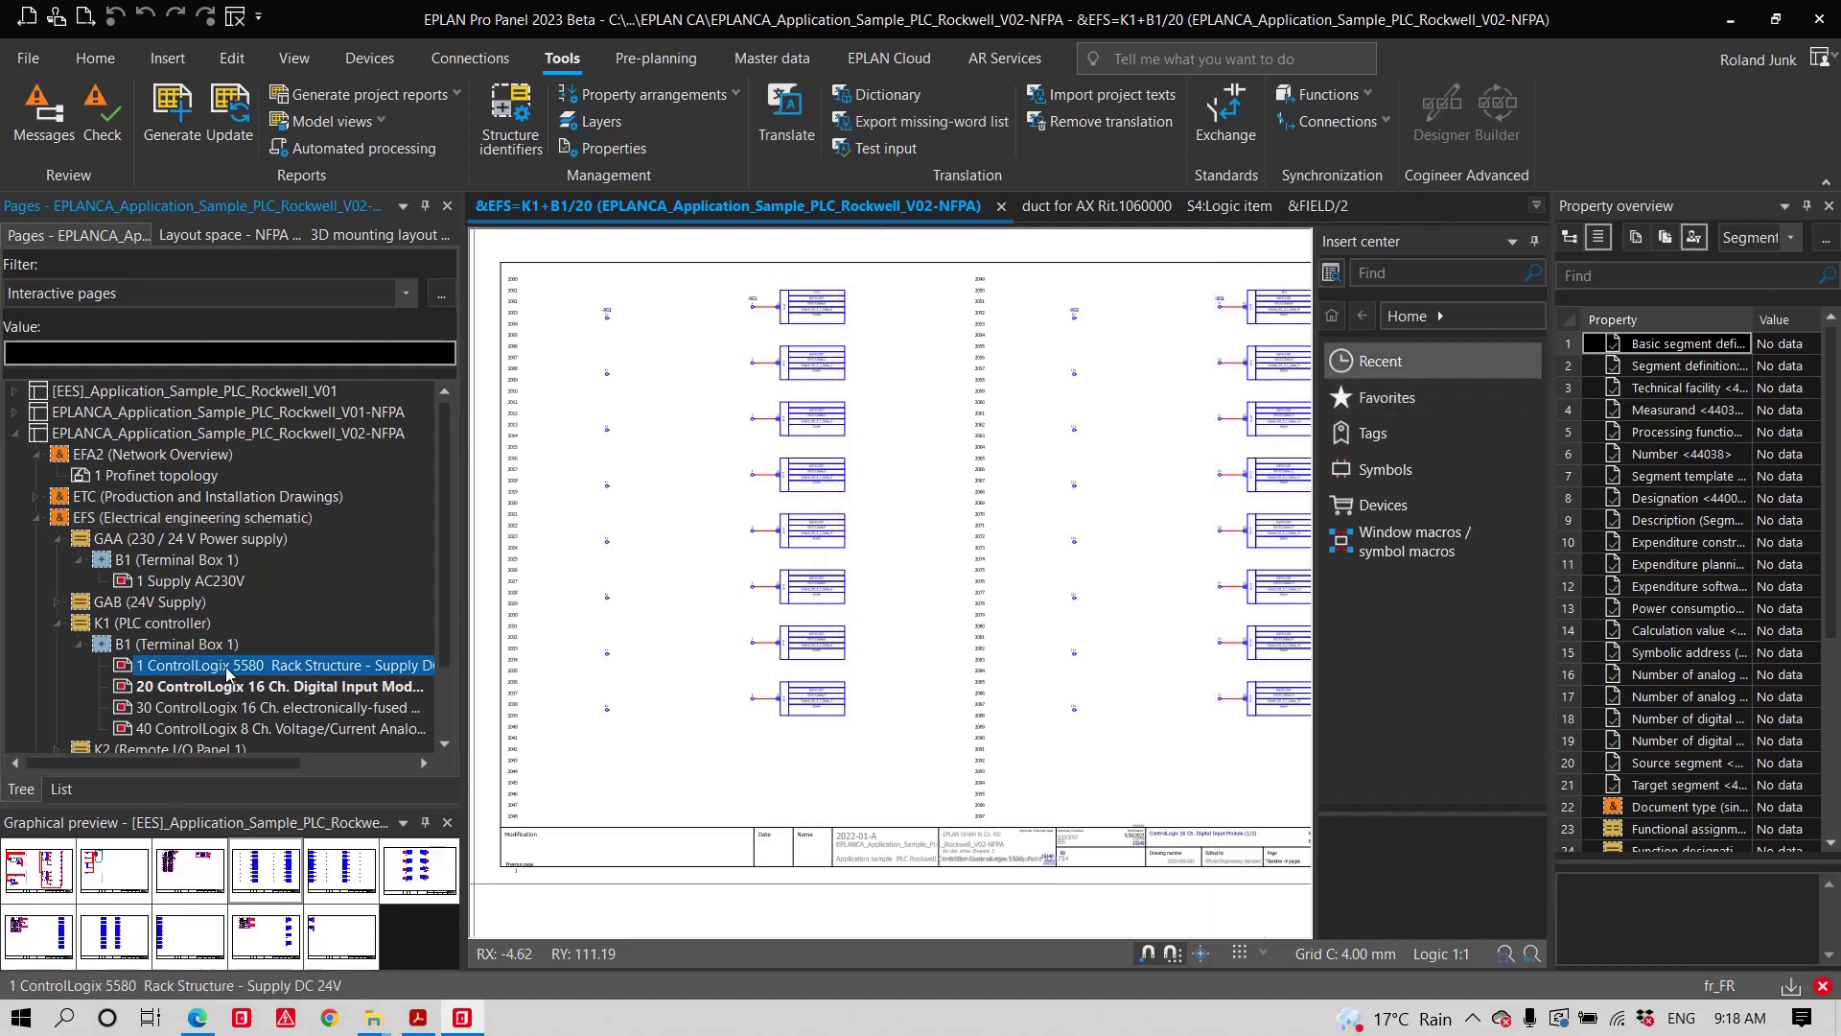
double_click(227, 666)
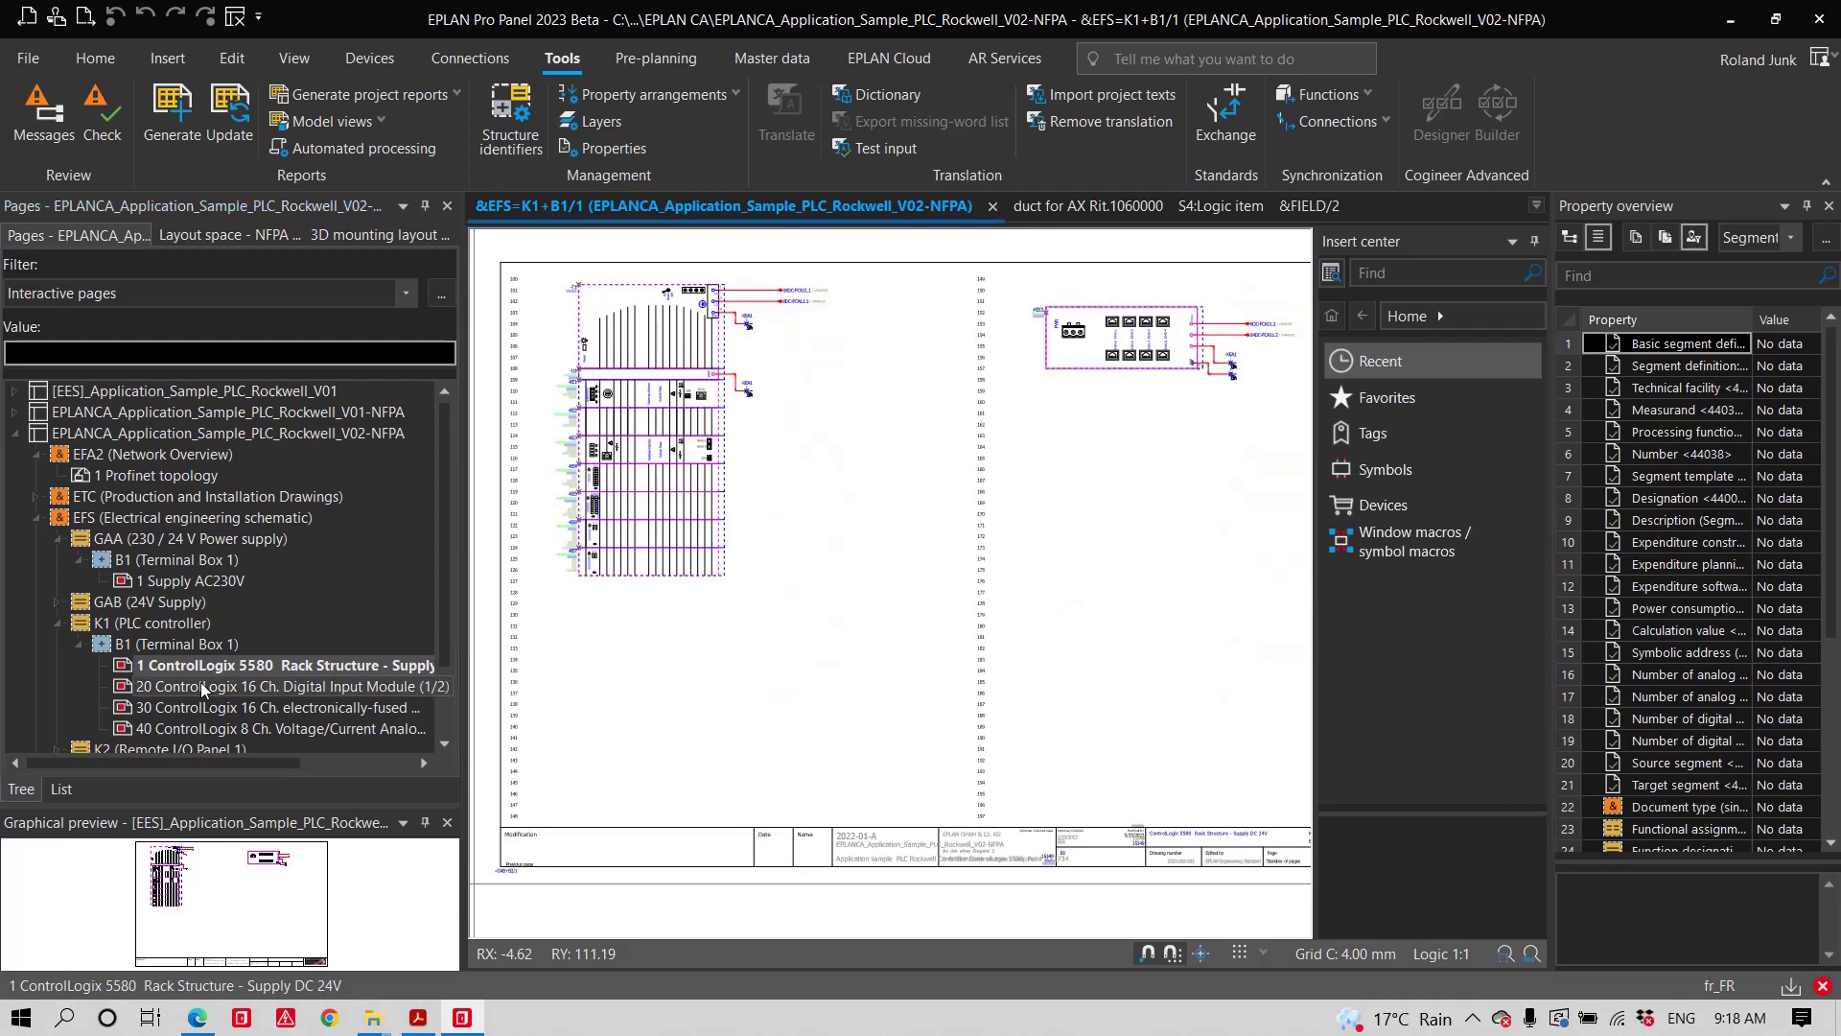
double_click(192, 581)
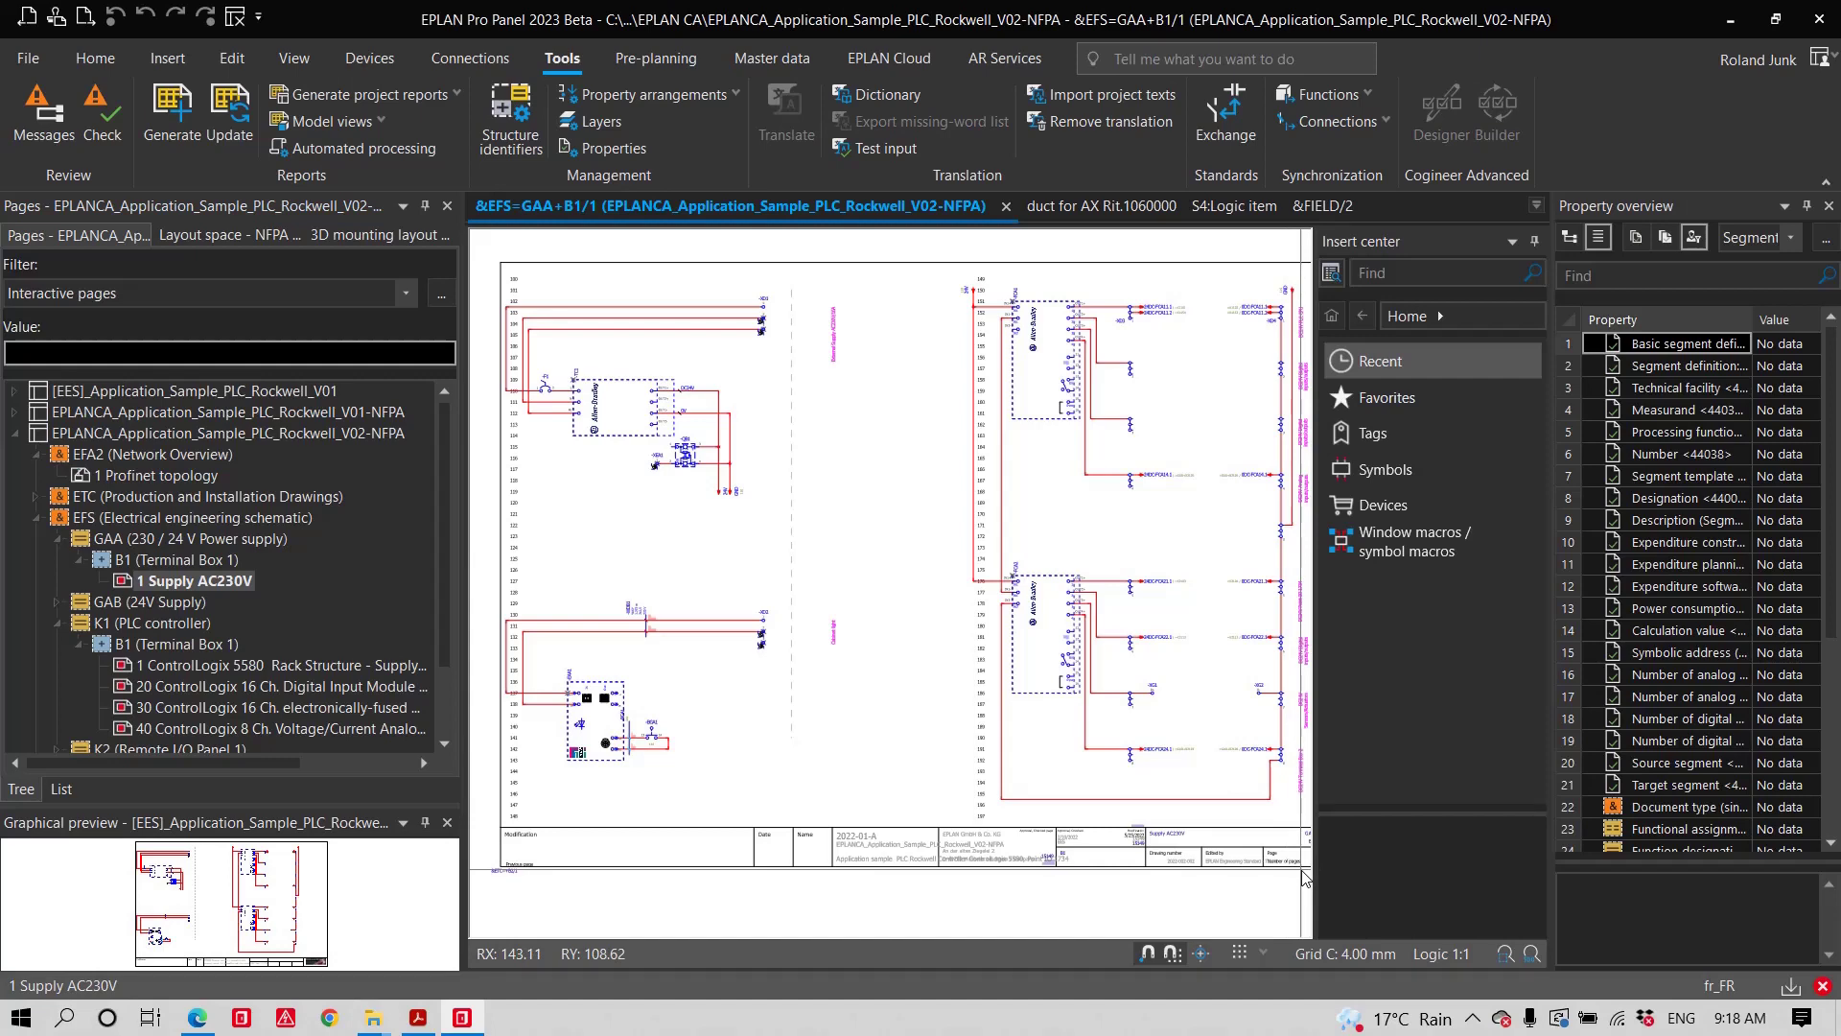
scroll(792, 712, down, 1)
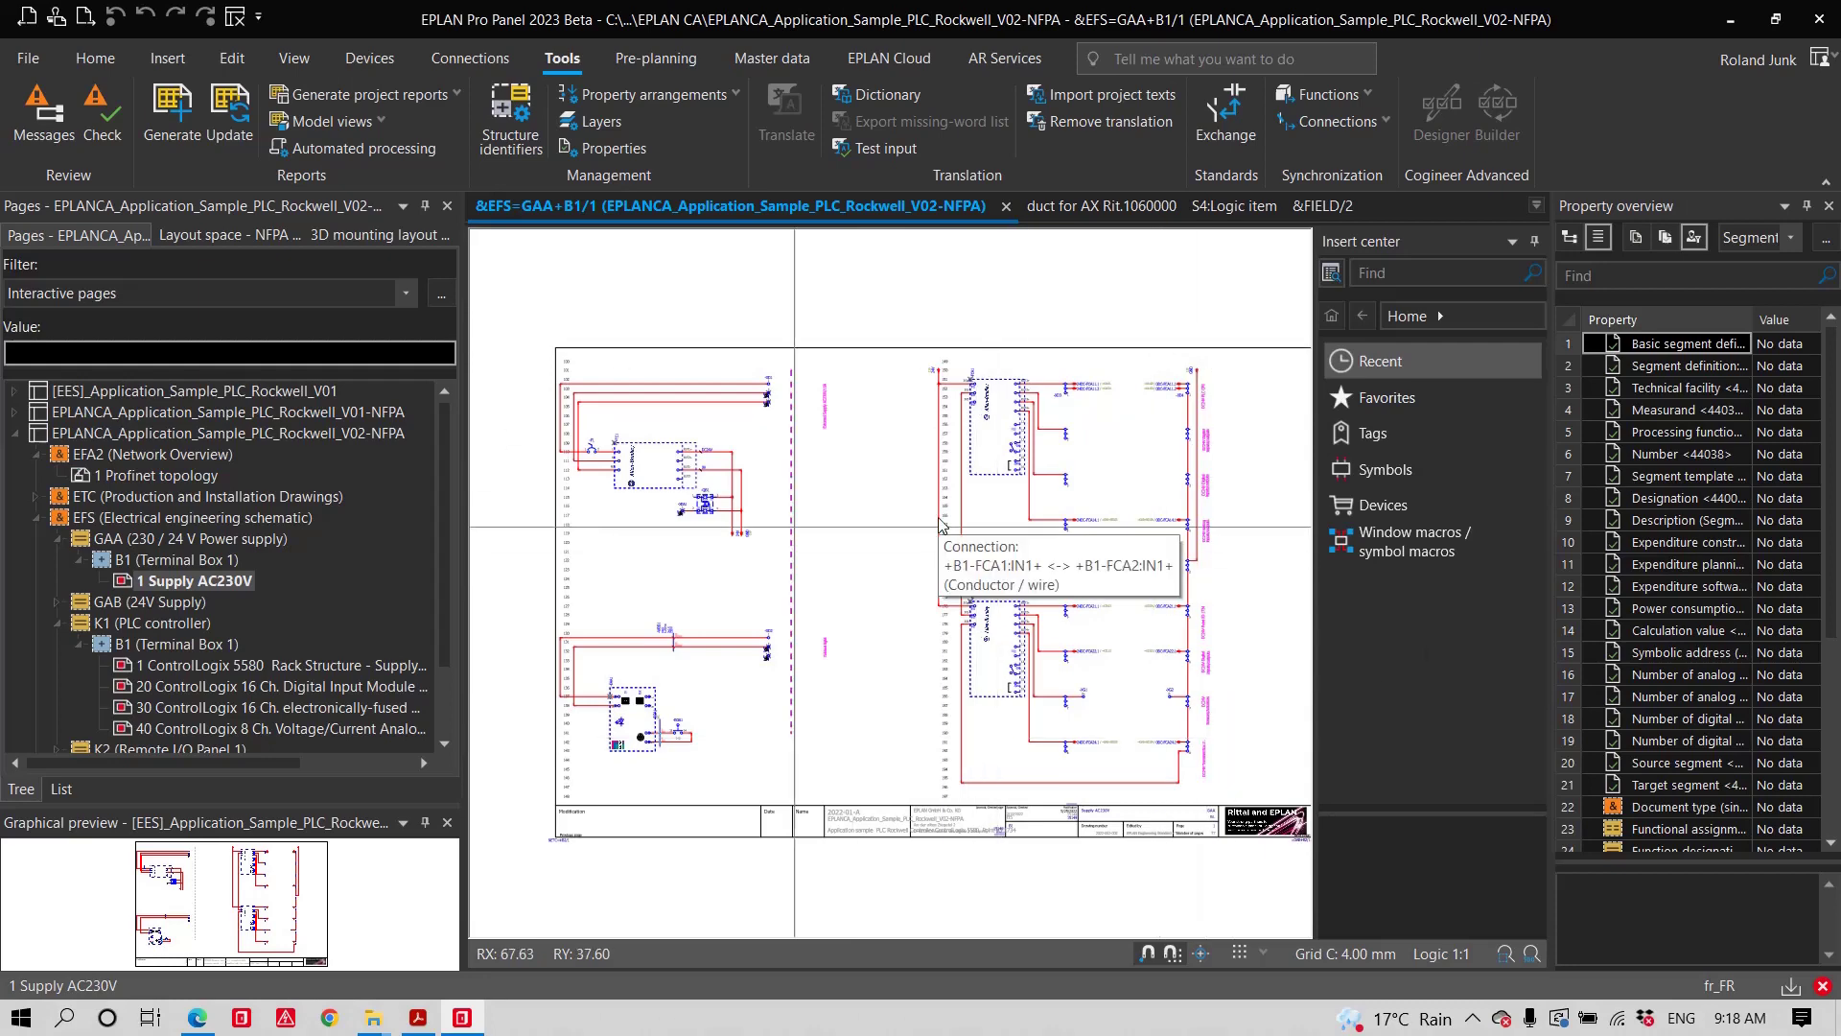
scroll(629, 421, up, 3)
scroll(629, 422, up, 4)
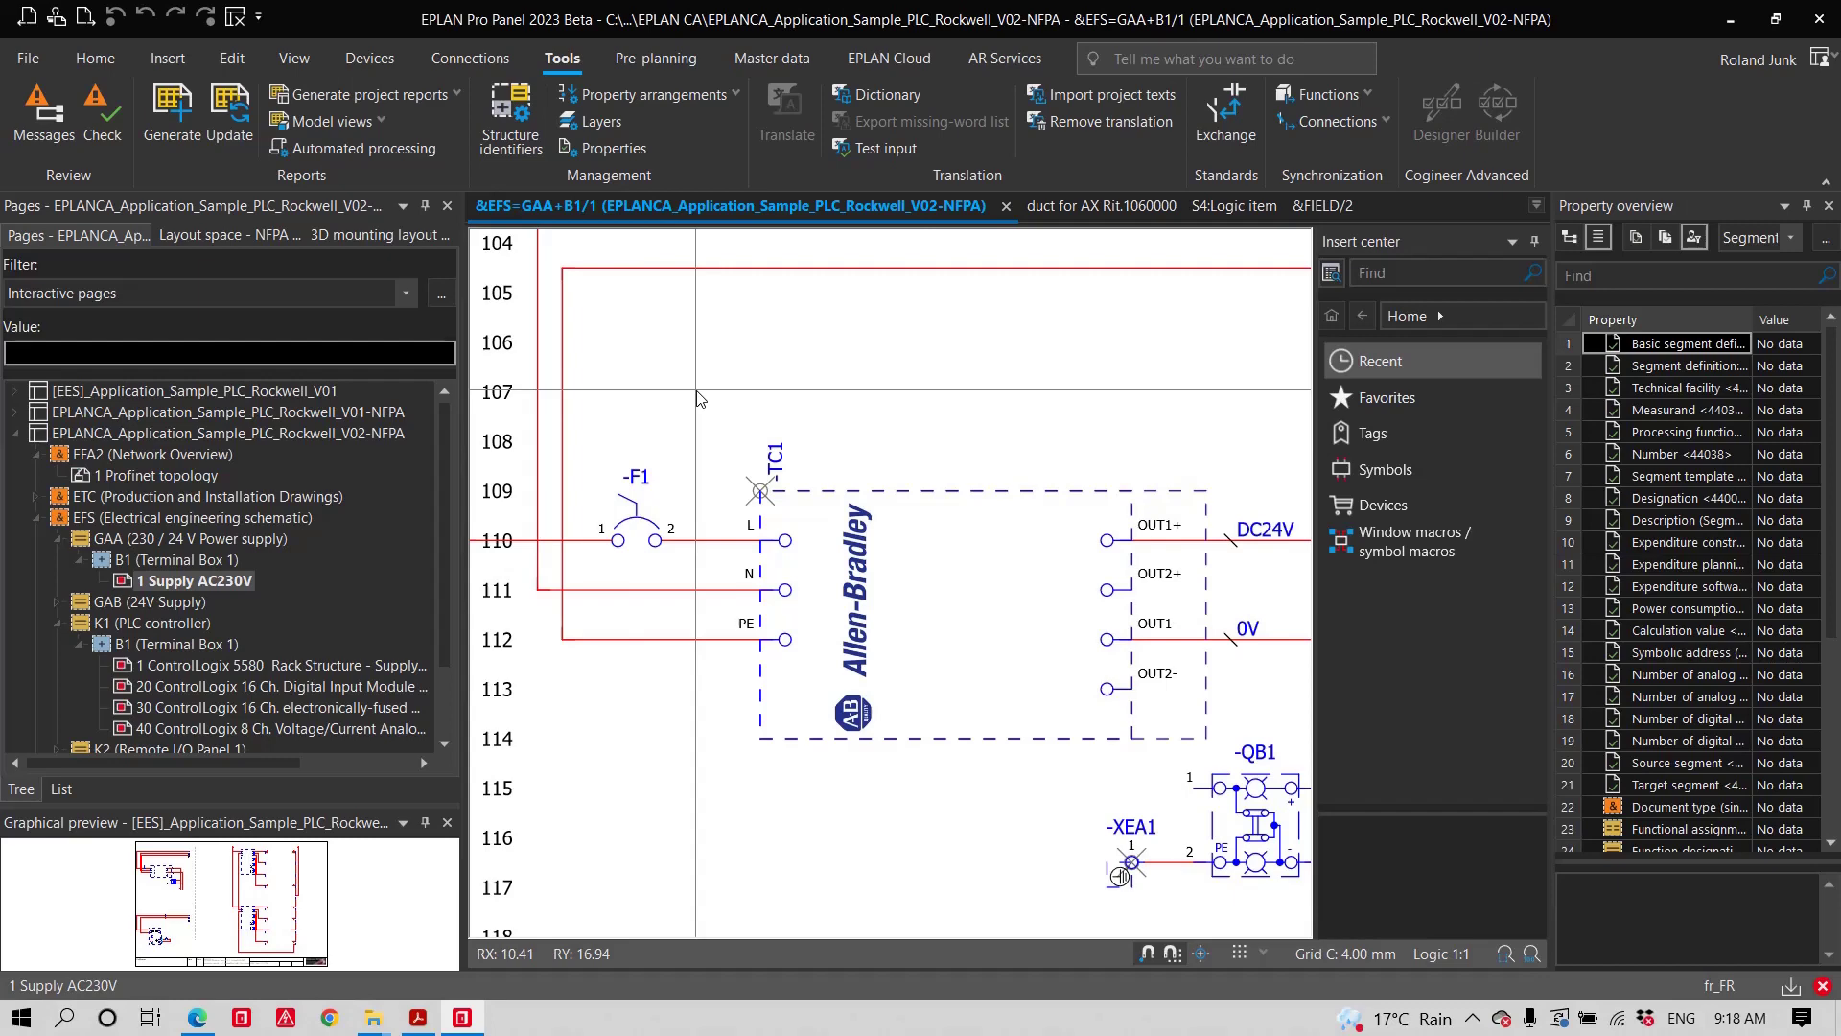
- On page 61 of the Performance Description PDF, highlight 'Change of Standard' and the 'Select' licence column heading
key(alt+Tab)
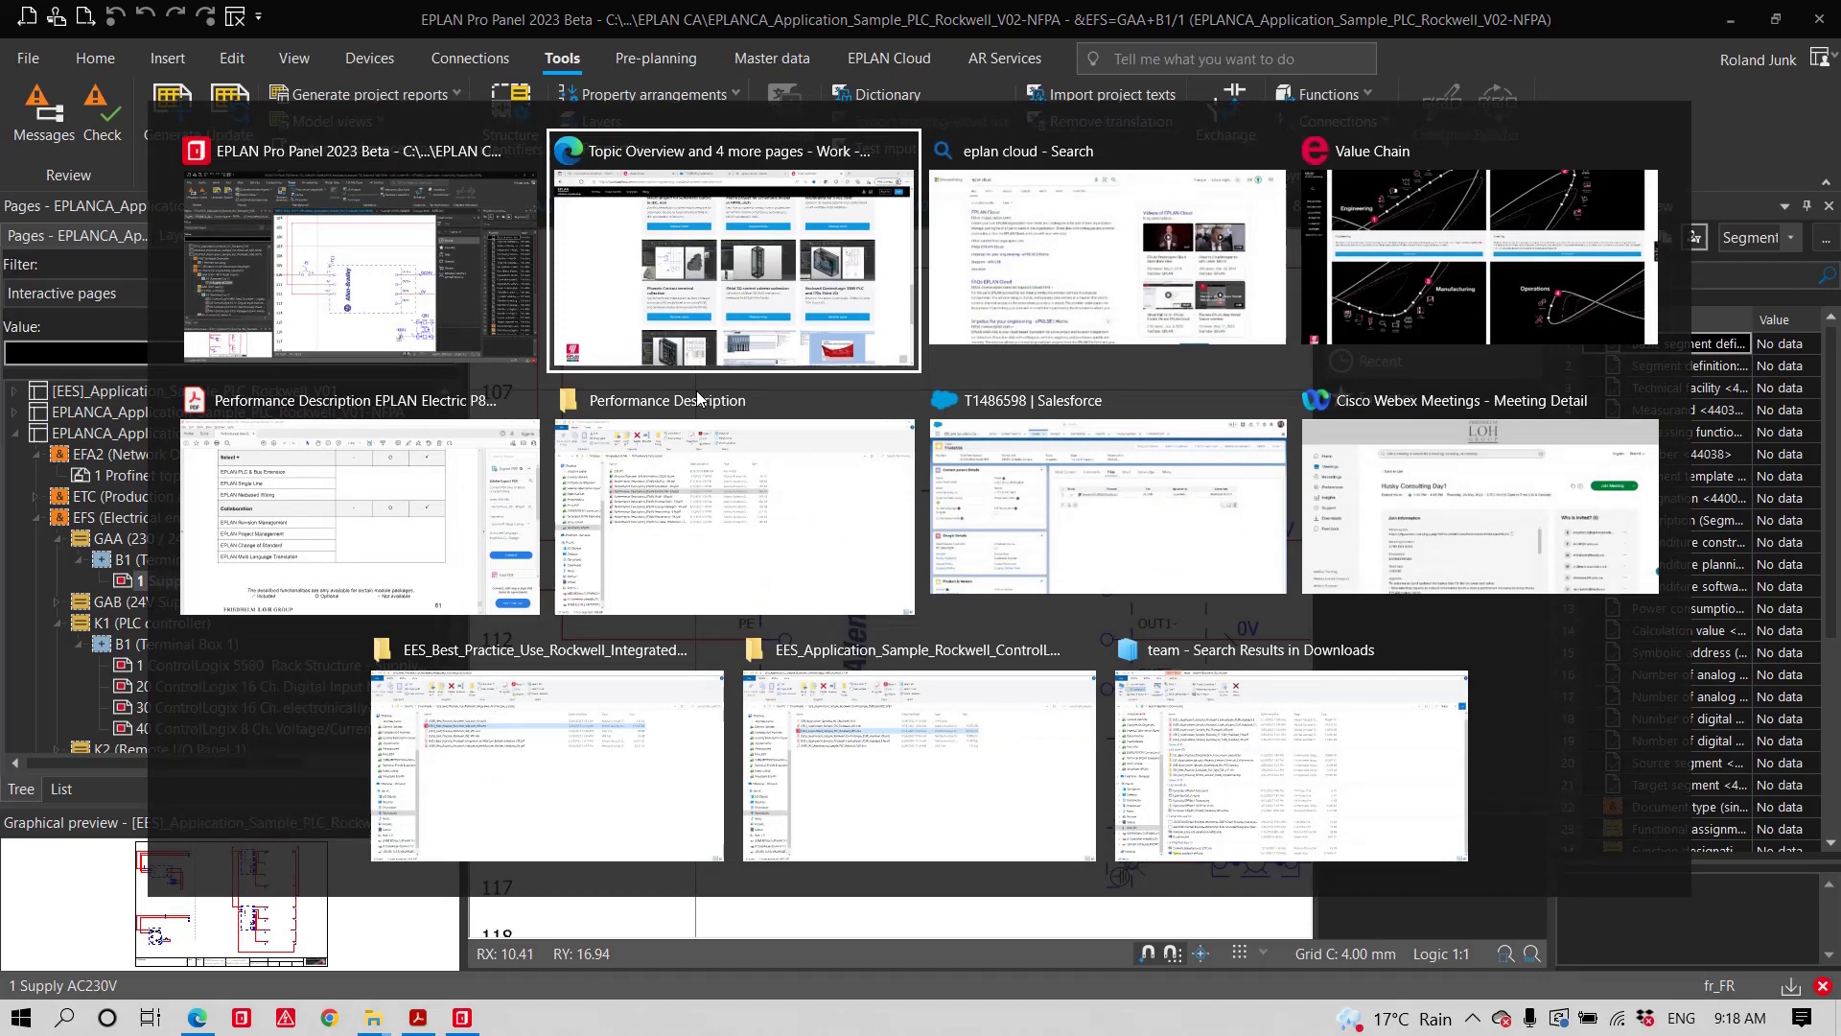
key(alt+Tab)
key(alt+Tab)
key(alt+Tab)
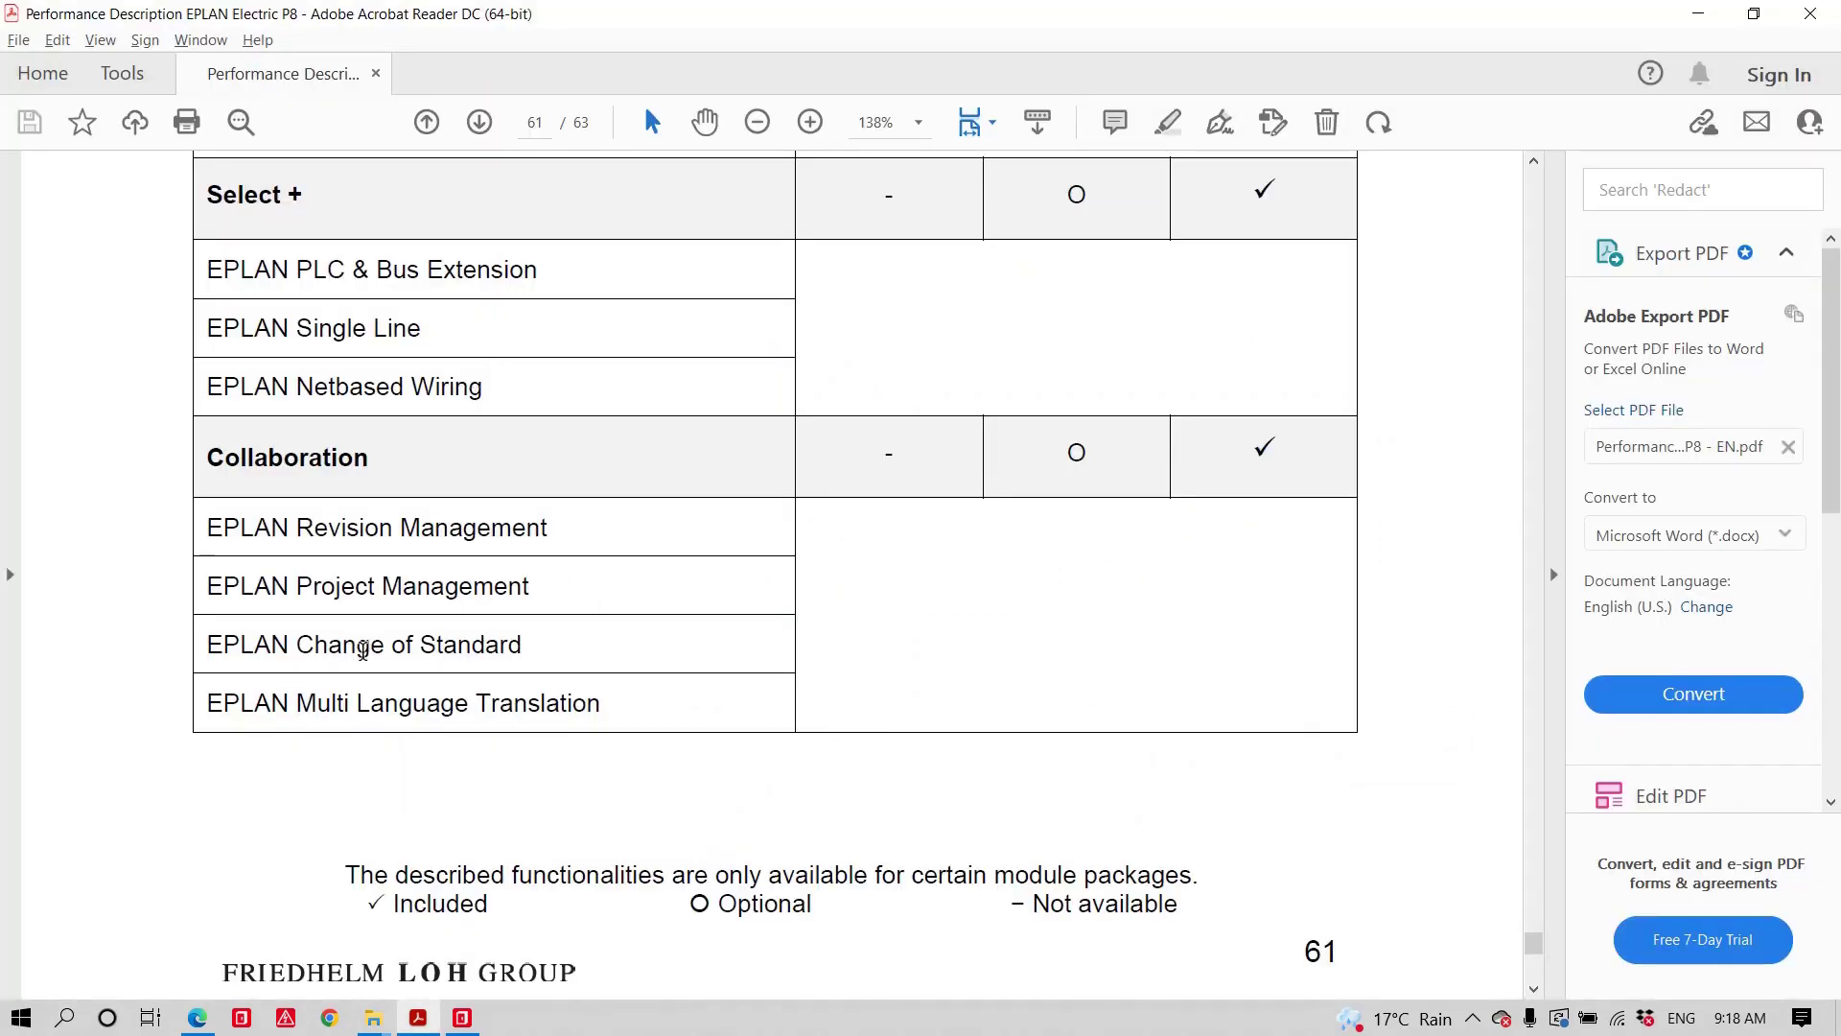
drag(365, 647, 477, 650)
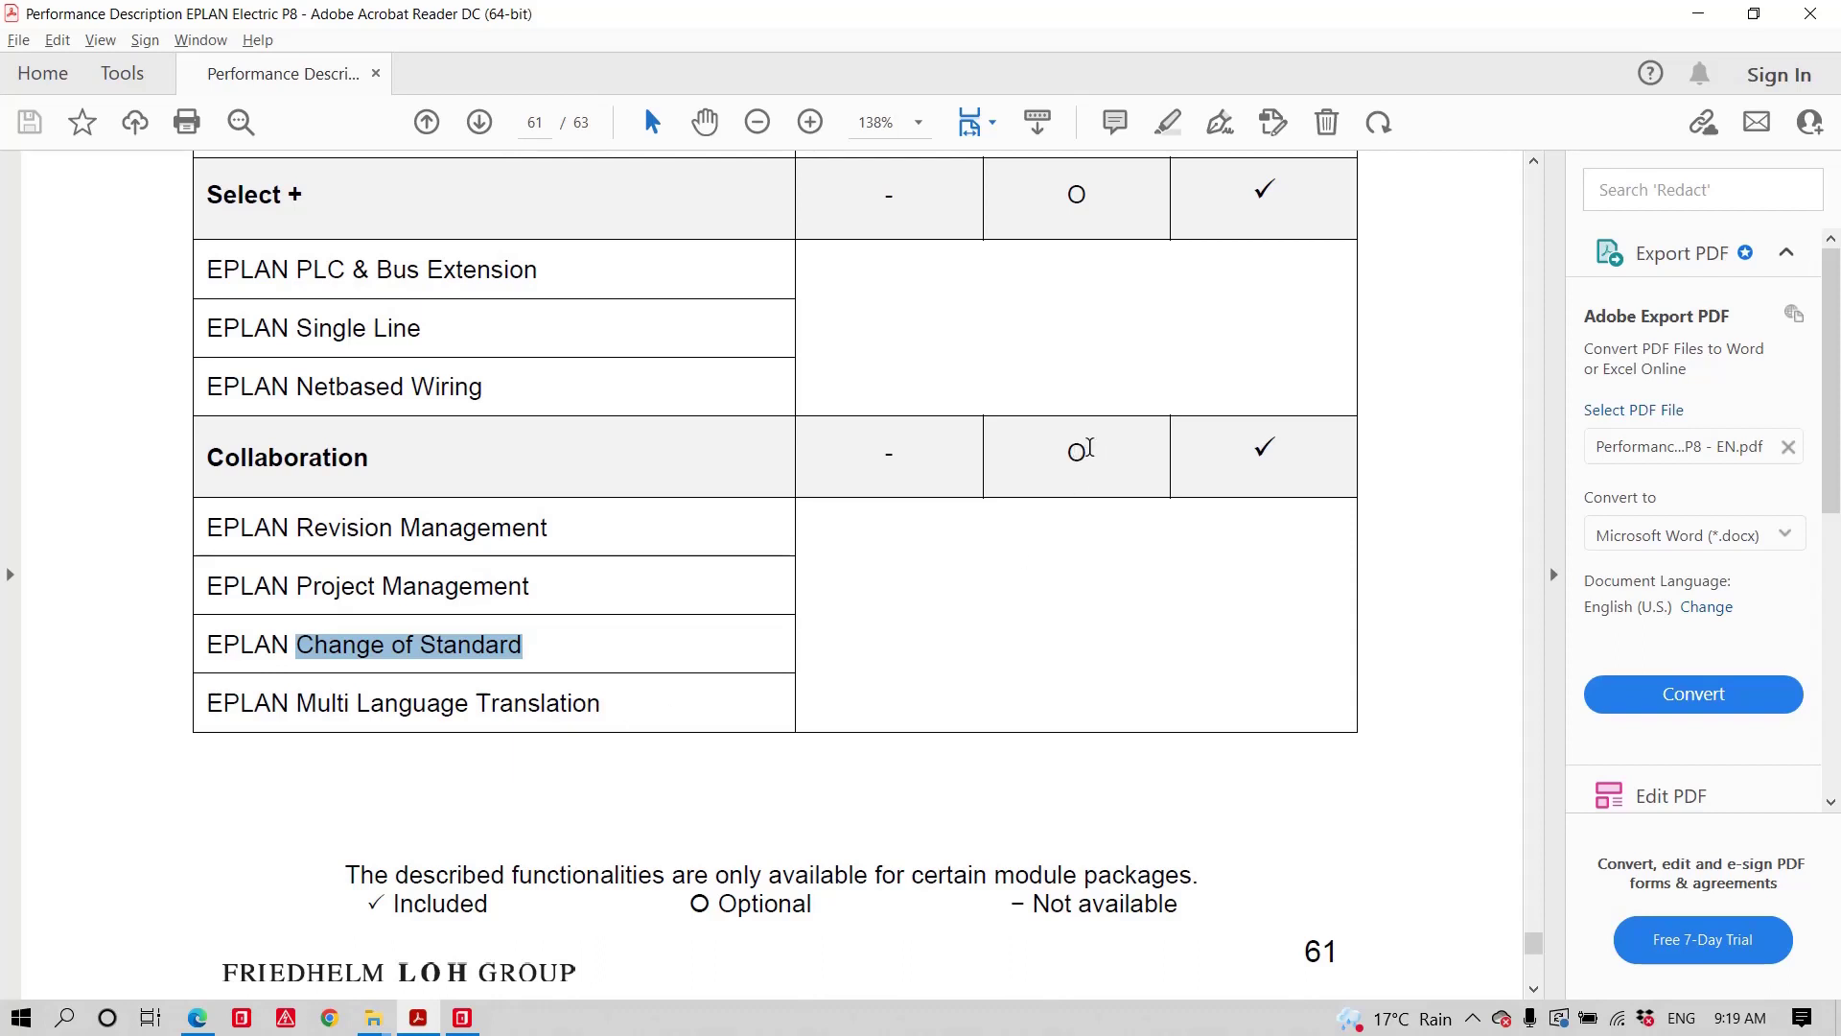
scroll(1103, 465, up, 2)
scroll(1103, 465, up, 3)
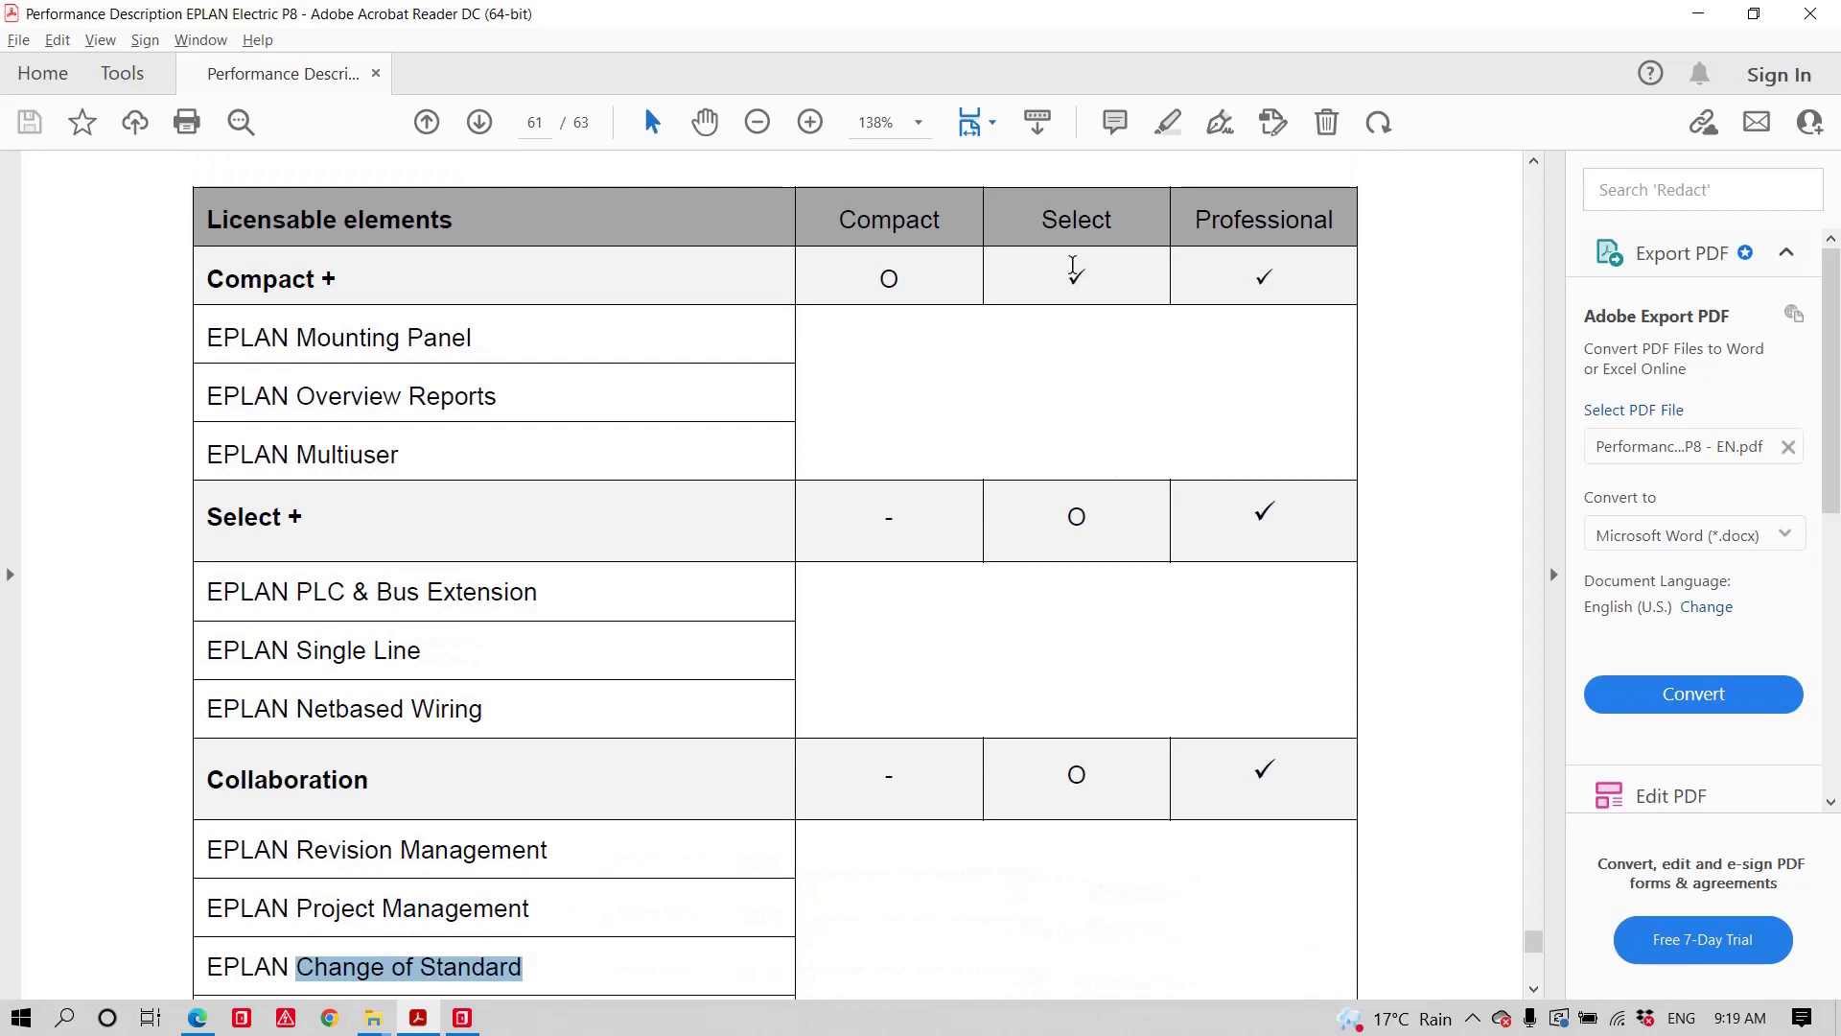
drag(1043, 226, 1113, 226)
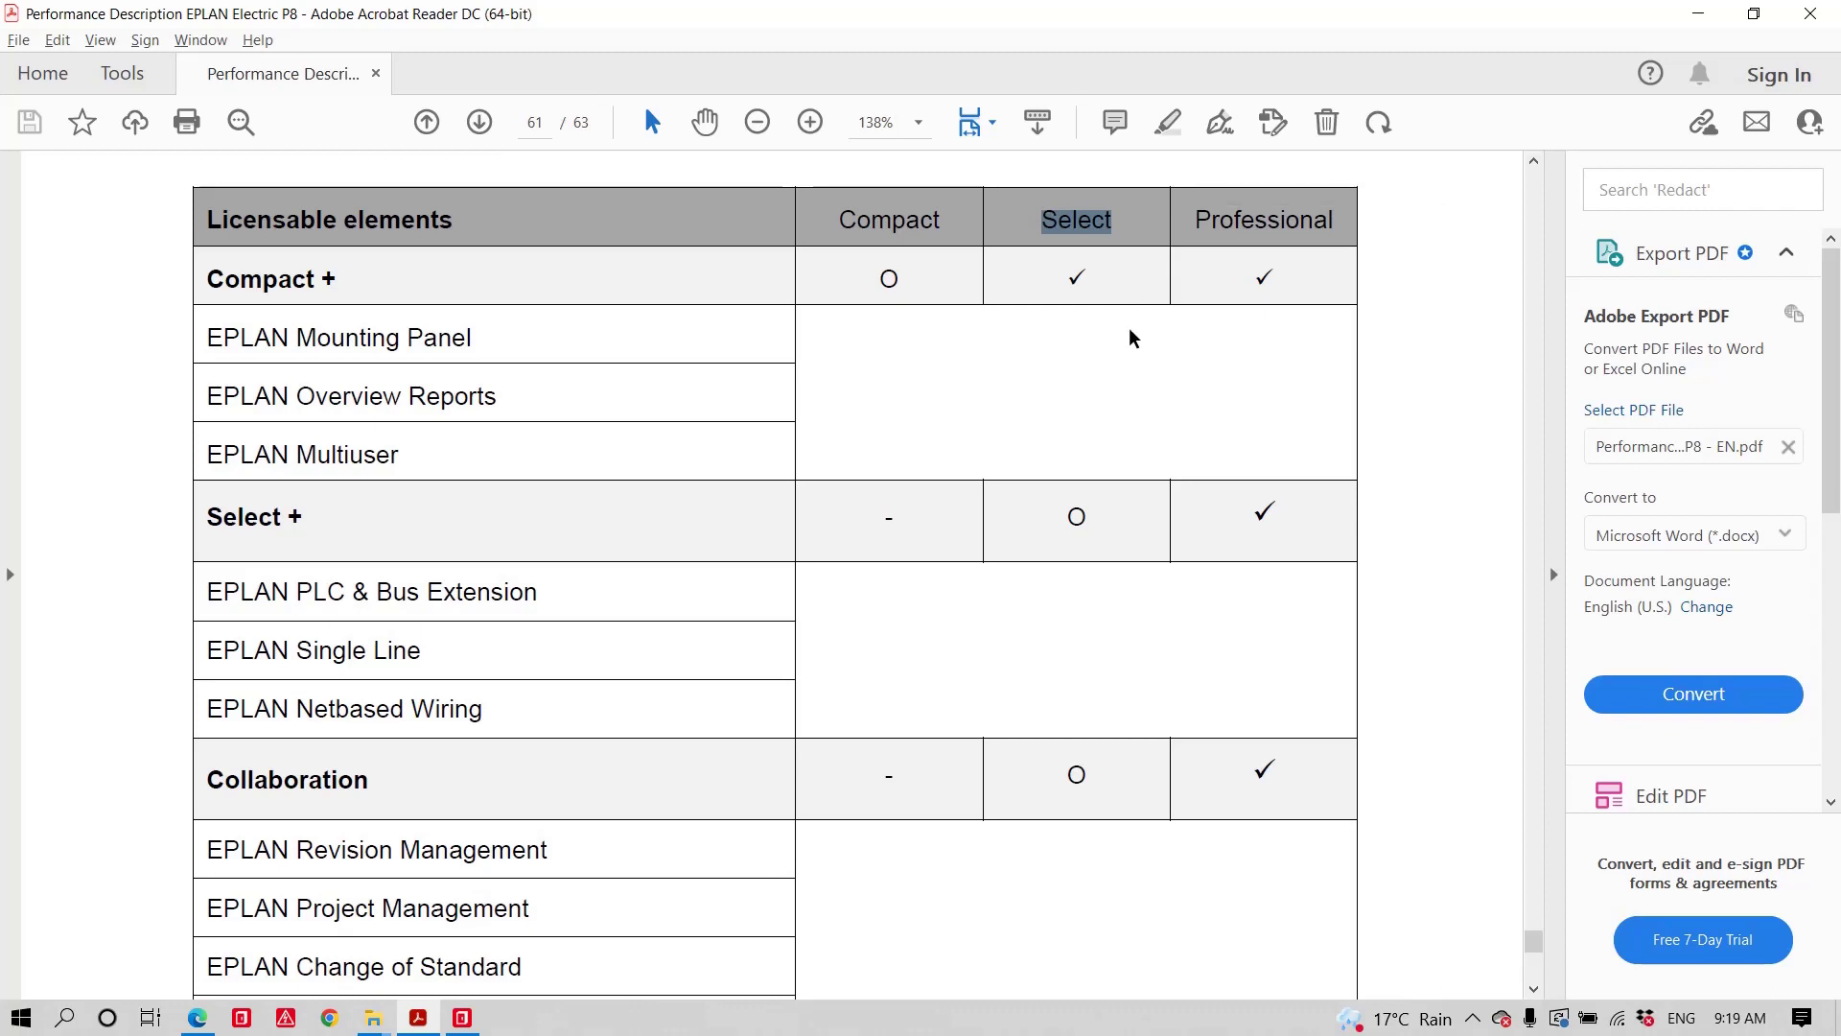
scroll(1079, 717, down, 3)
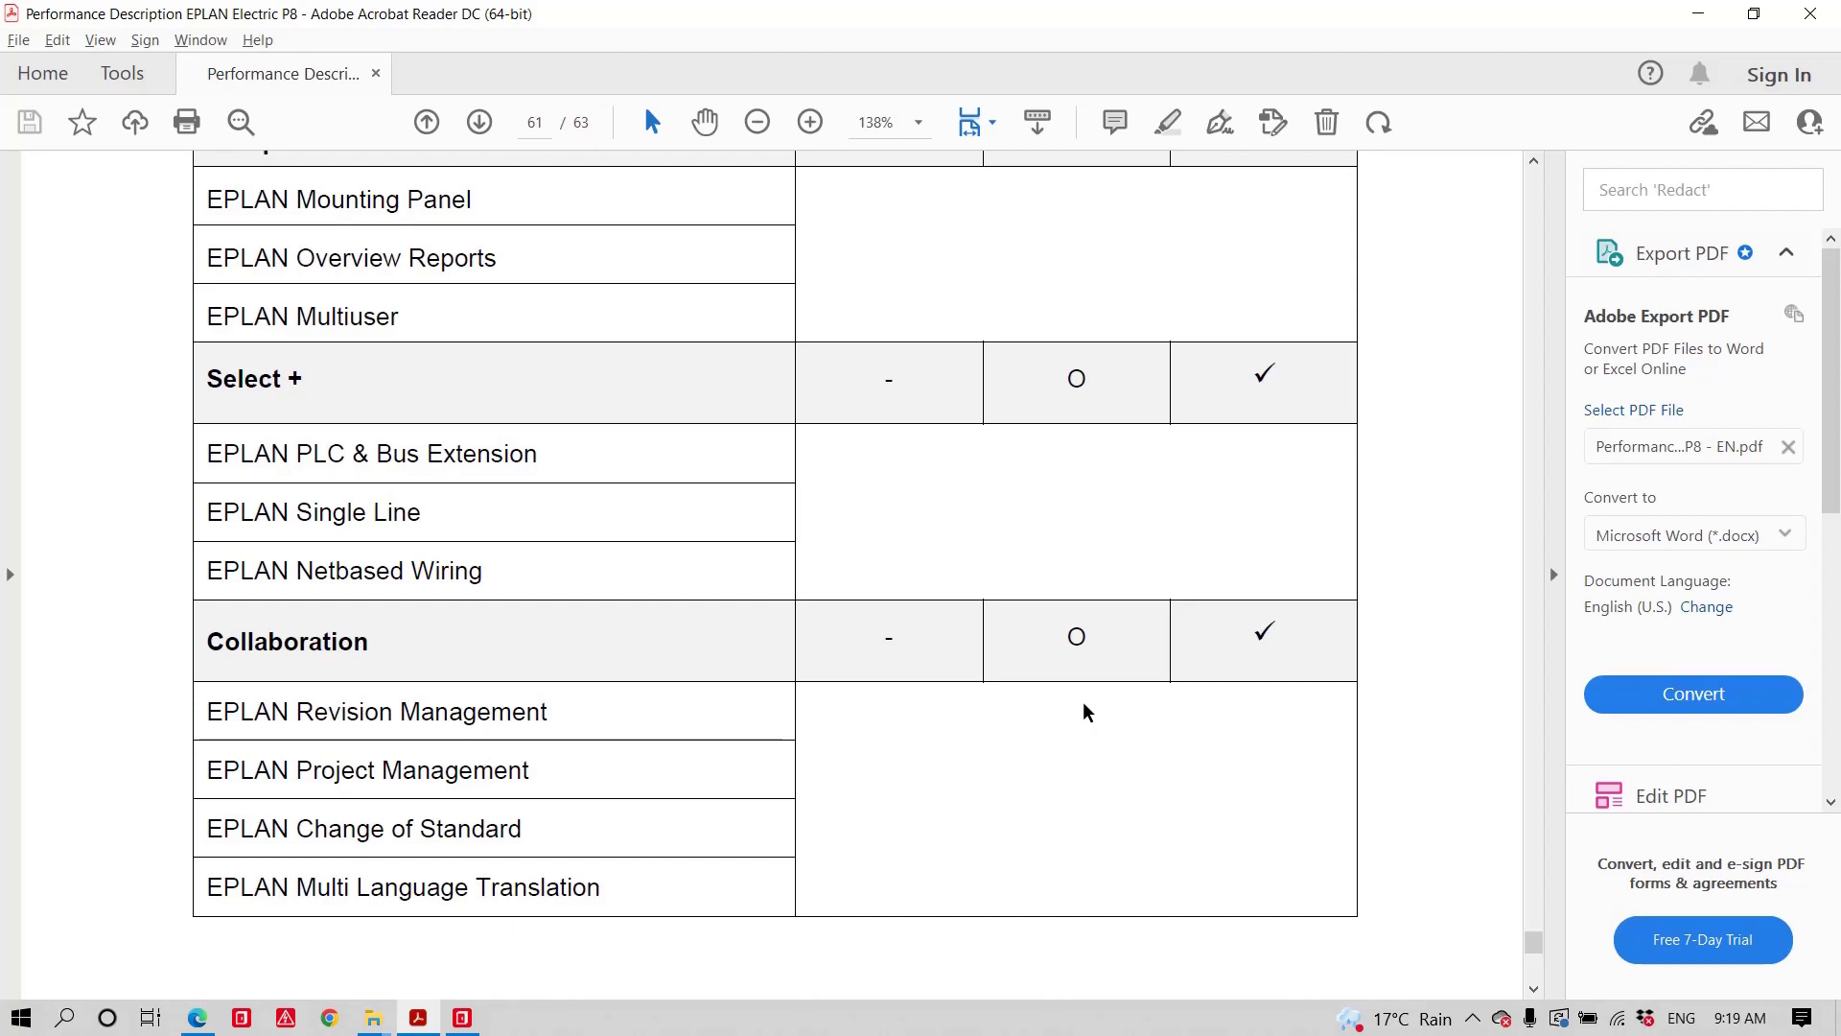
- Bring Microsoft Edge forward on EPLAN's Value Chain page with the Rittal and EPLAN banner
key(alt+Tab)
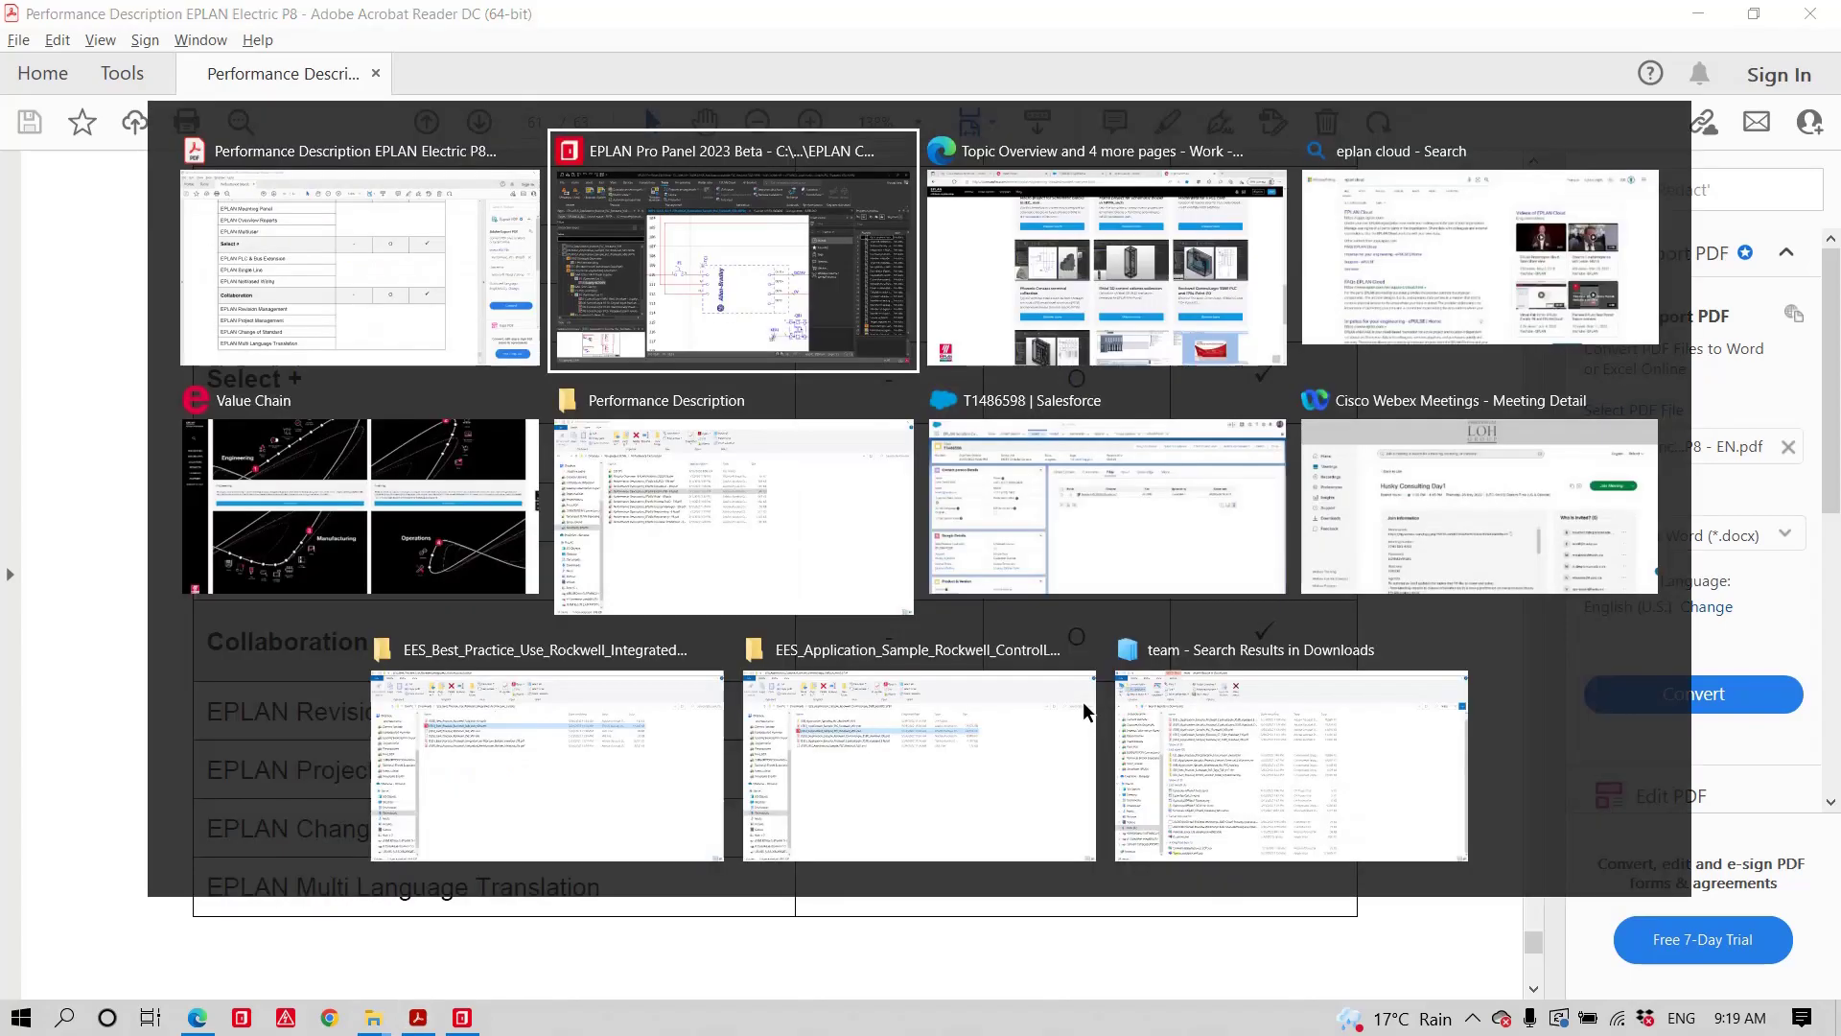
key(alt+Tab)
key(alt+Tab)
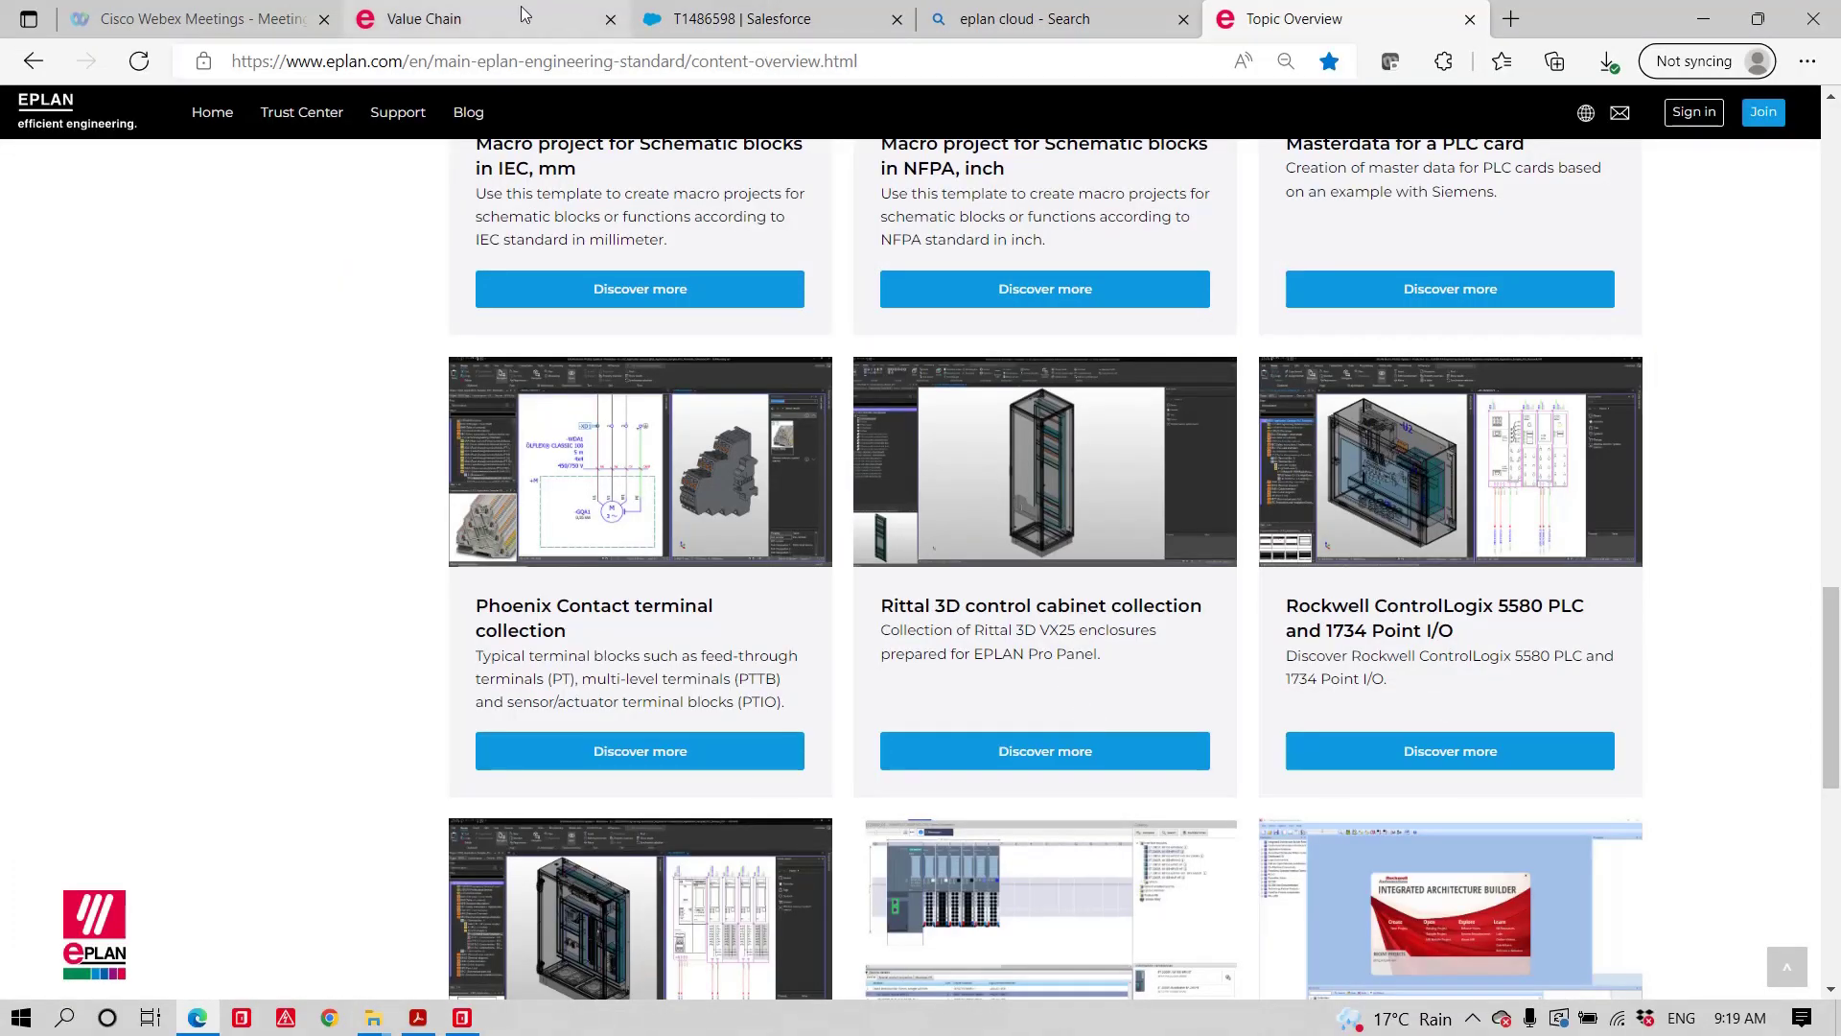
click(520, 8)
scroll(872, 643, up, 15)
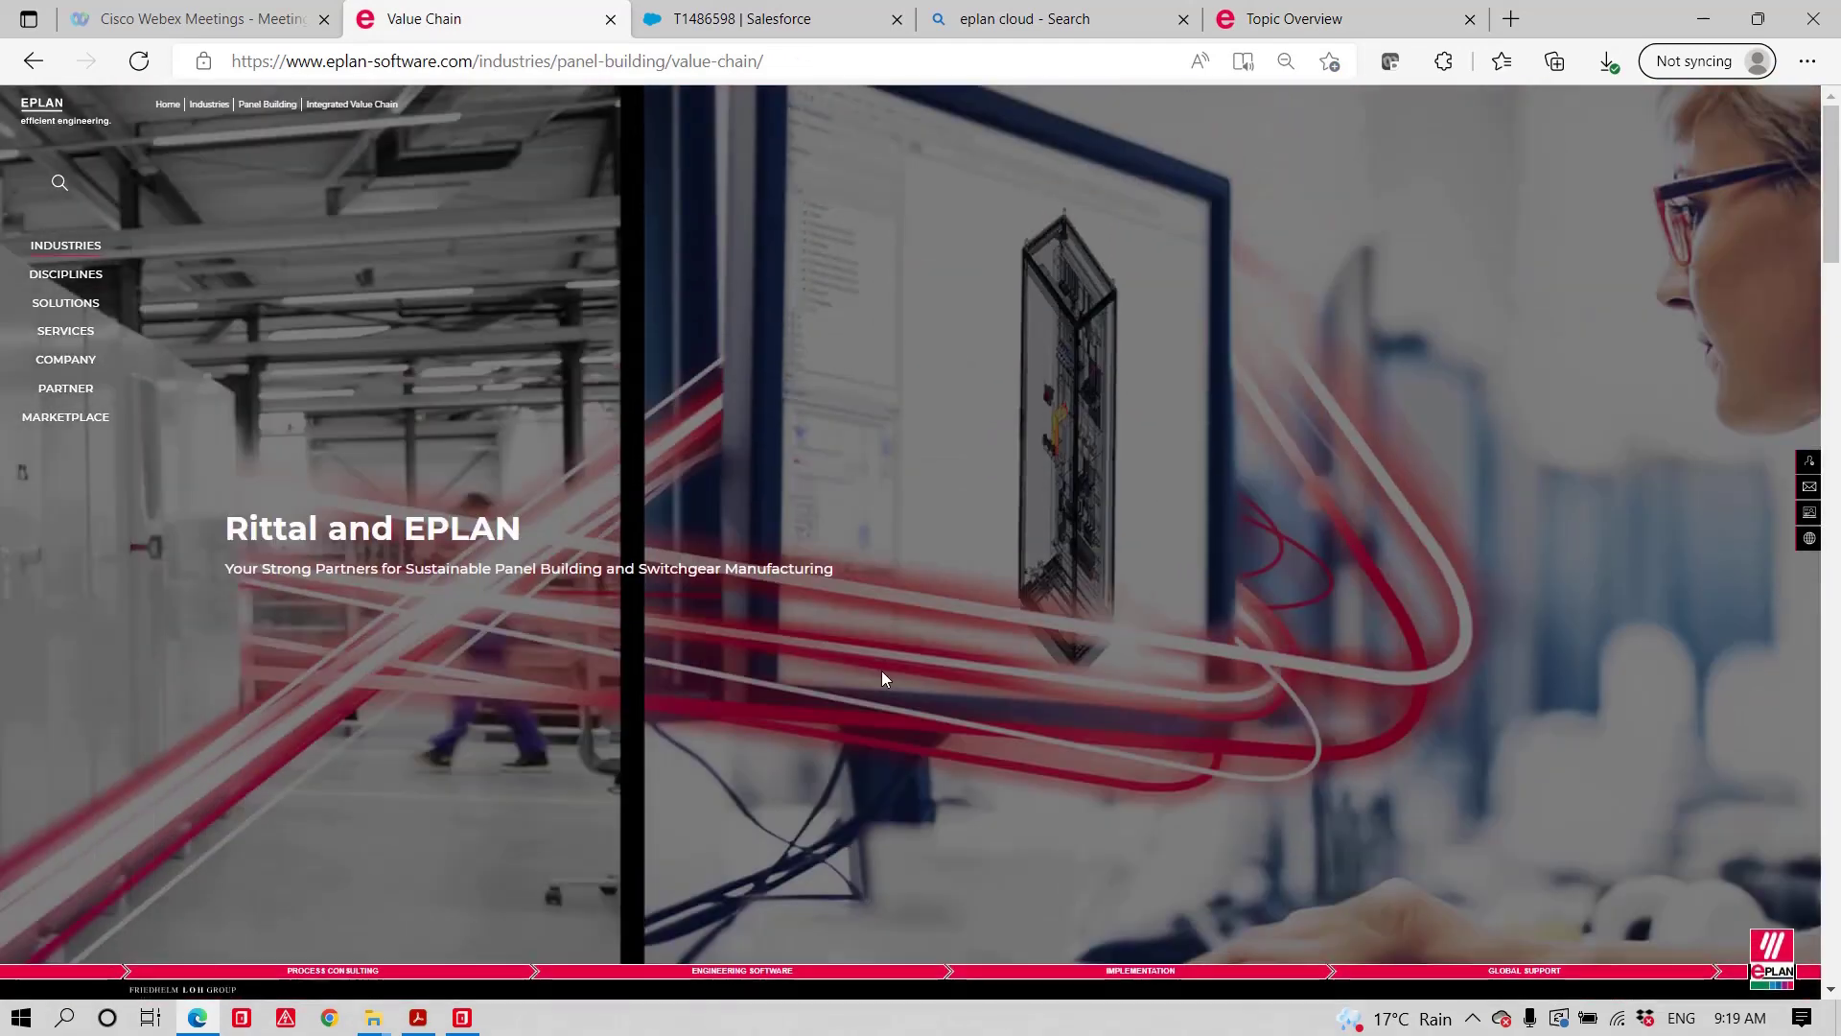